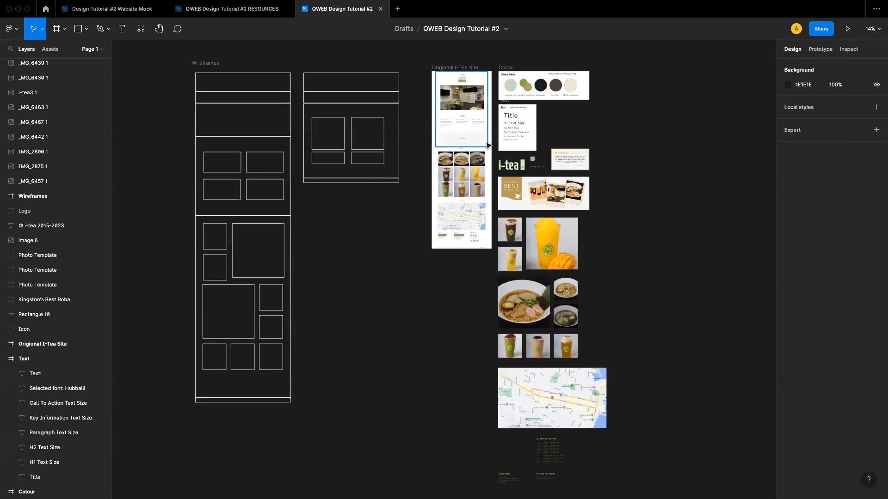
Zoom into the Origional I-Tea Site frame and scroll through the original website from its header down to the footer
scroll(532, 135, up, 2)
scroll(532, 134, right, 2)
scroll(372, 265, down, 1)
scroll(372, 265, left, 1)
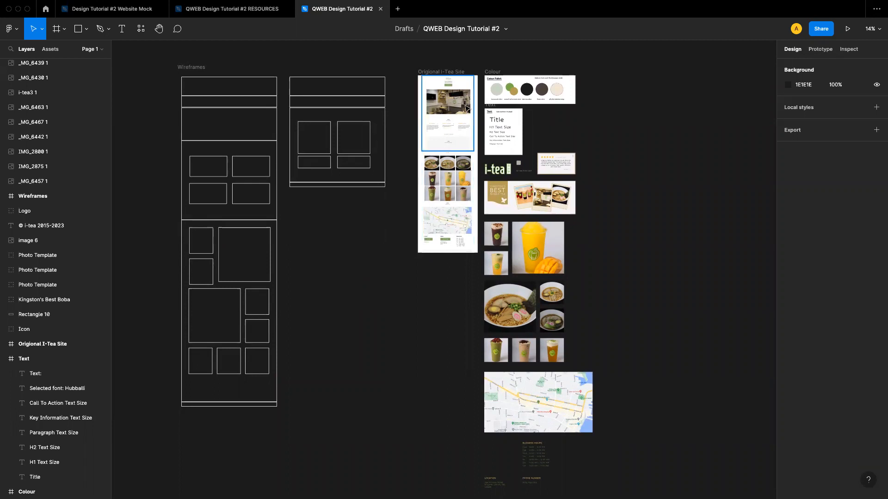
ctrl+scroll(439, 102, up, 5)
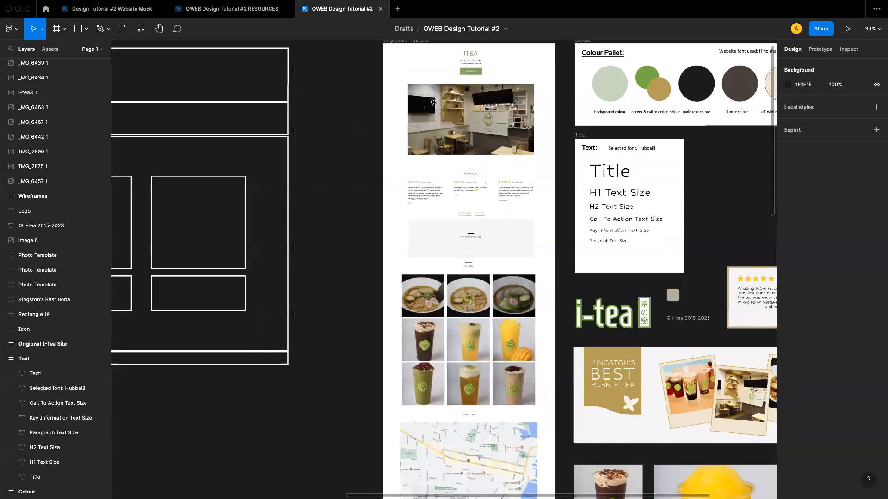
ctrl+scroll(431, 101, up, 5)
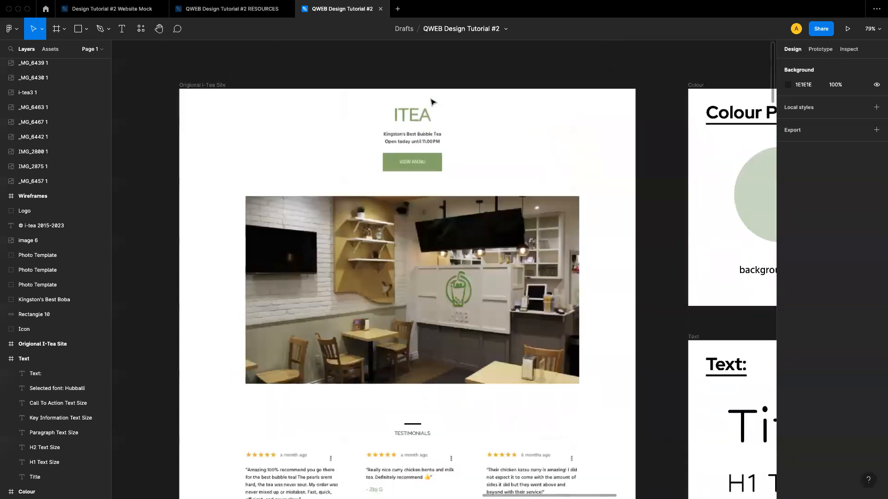
ctrl+scroll(431, 102, up, 4)
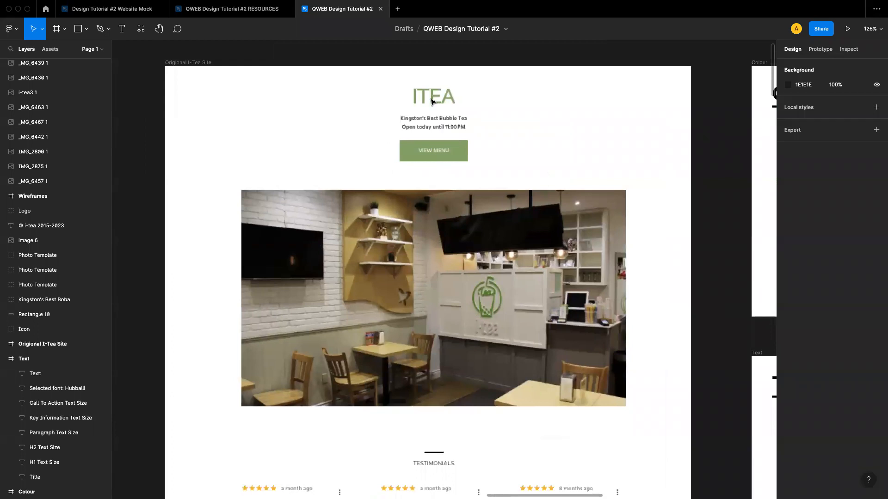
scroll(431, 101, down, 2)
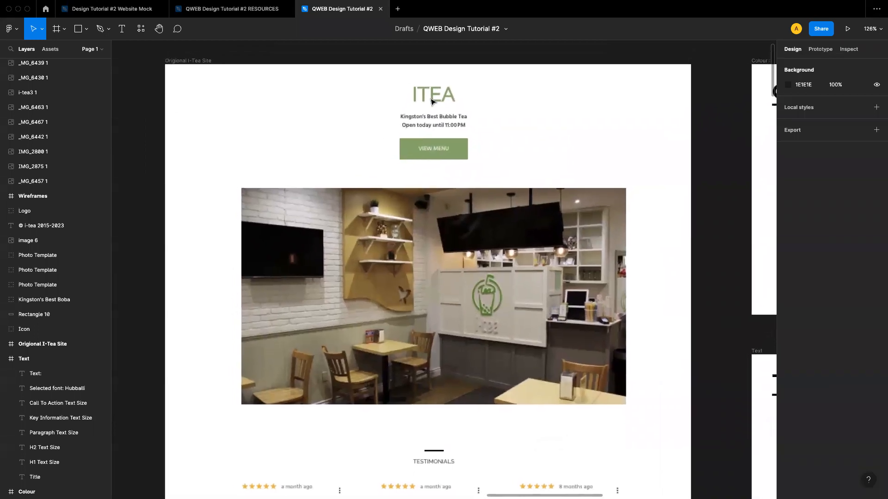
scroll(431, 101, down, 5)
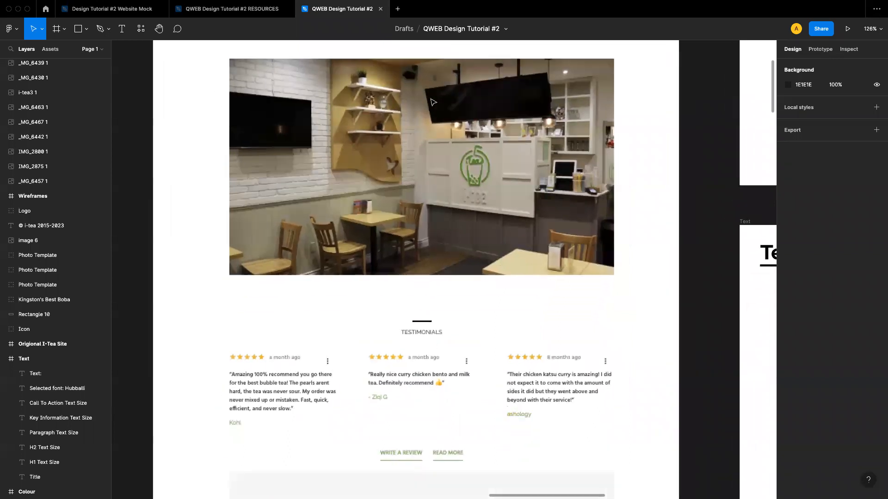
scroll(433, 102, down, 4)
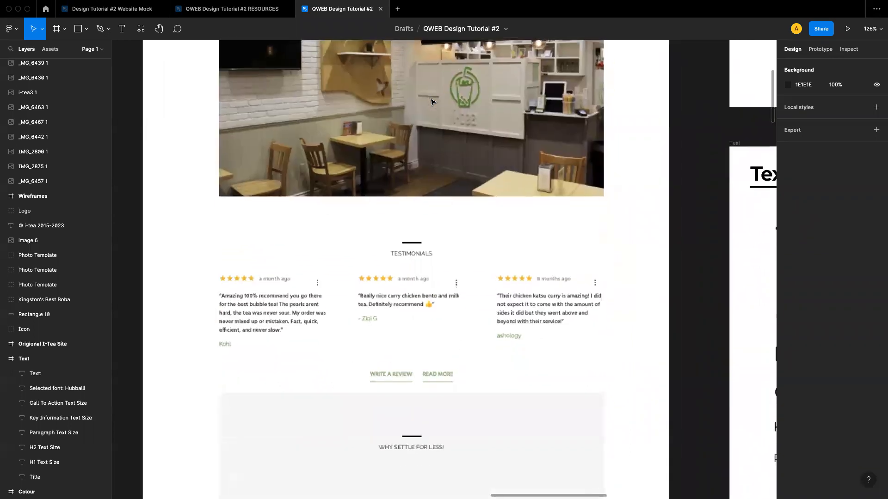
scroll(431, 101, down, 4)
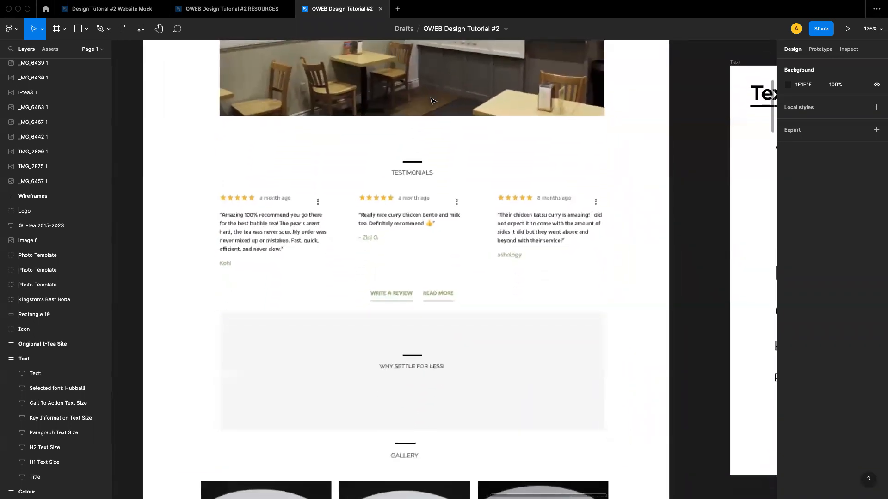
scroll(431, 101, down, 1)
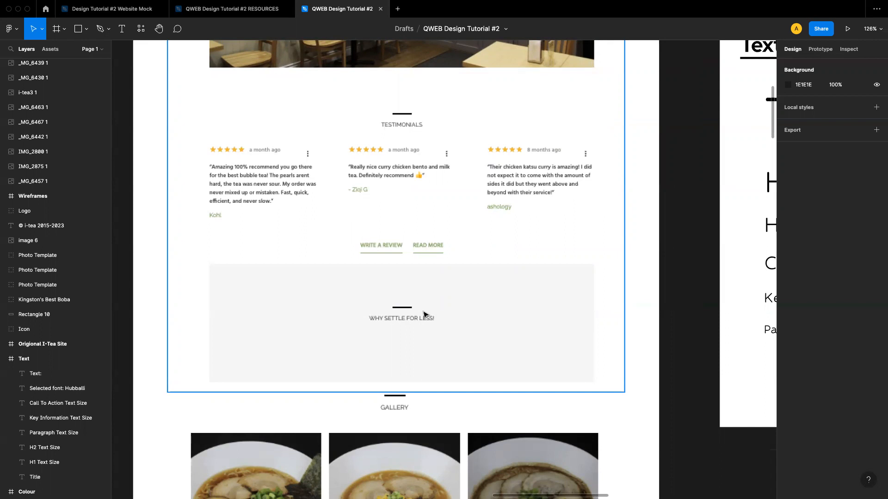
scroll(424, 314, down, 8)
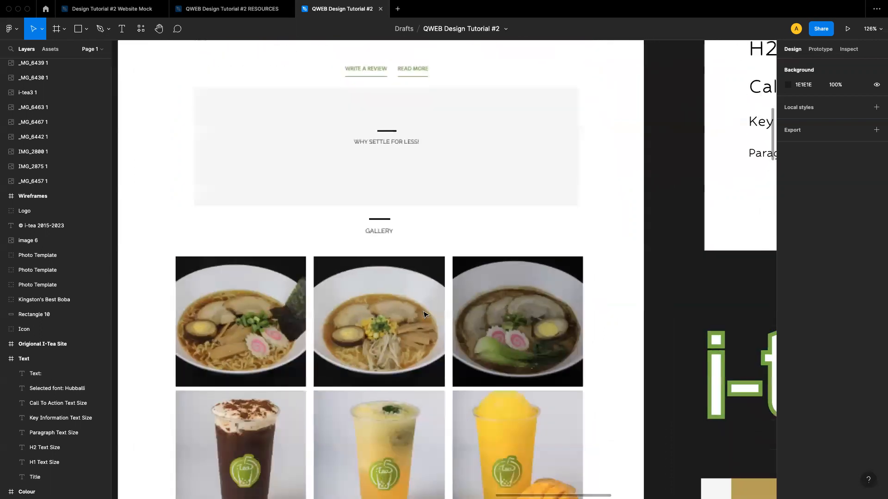
scroll(423, 315, down, 14)
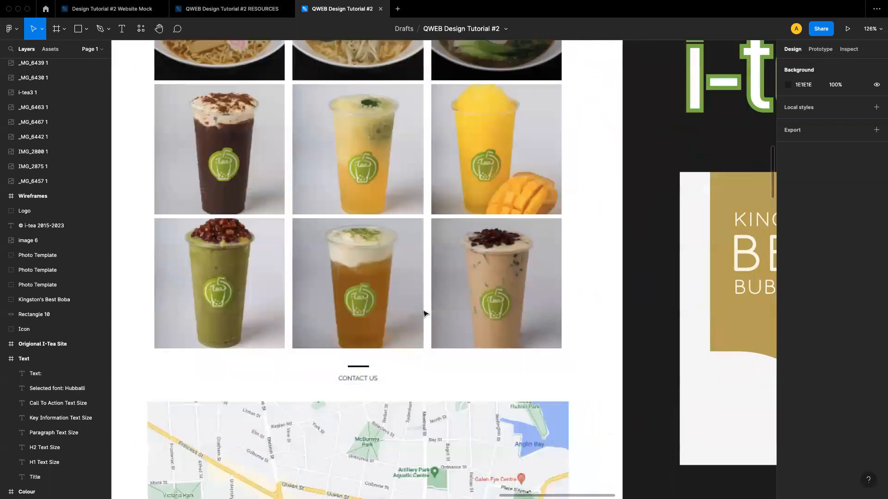
scroll(423, 315, down, 14)
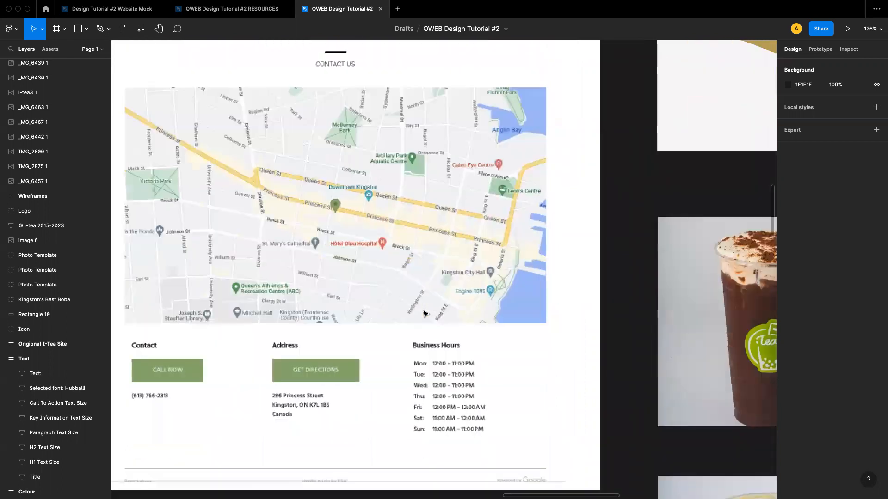
scroll(425, 314, down, 3)
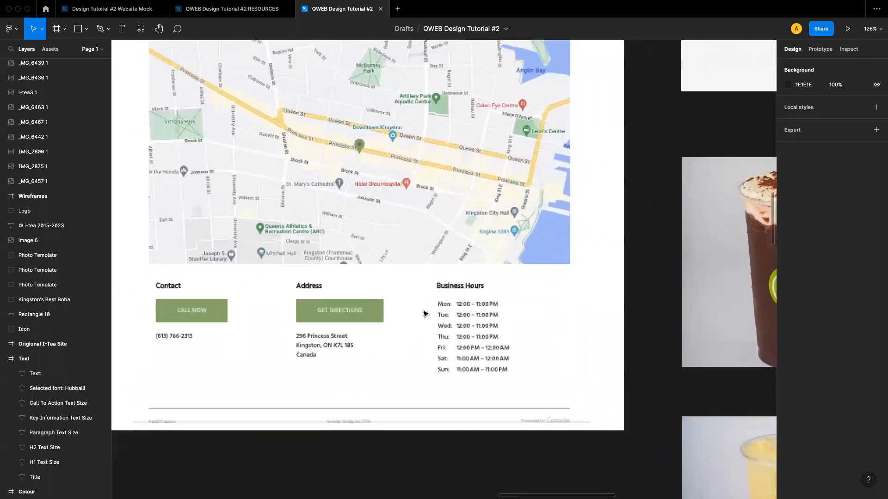
scroll(425, 314, down, 5)
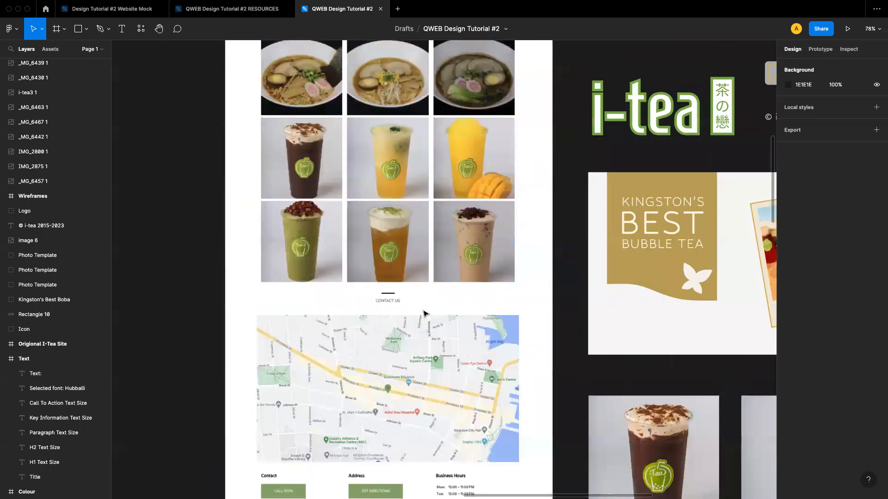
Zoom back out to compare the original site with the wireframes and the resource boards beside it
scroll(423, 314, up, 20)
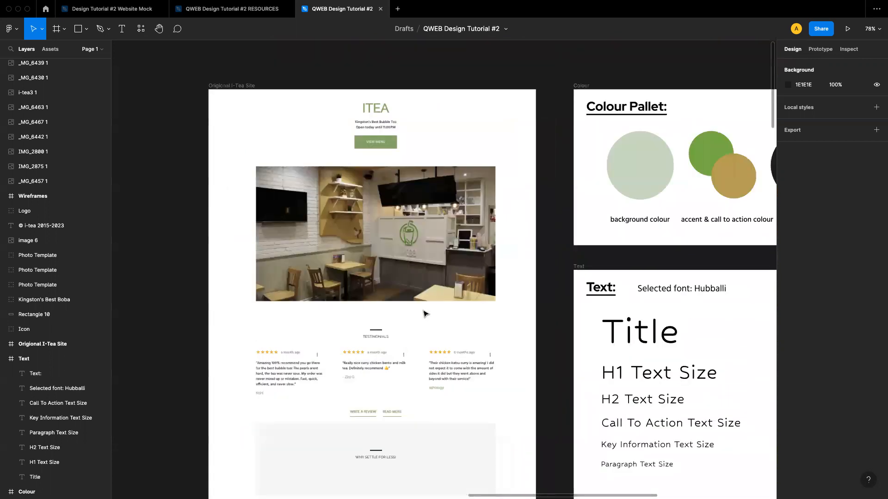
scroll(424, 314, up, 2)
scroll(424, 314, down, 1)
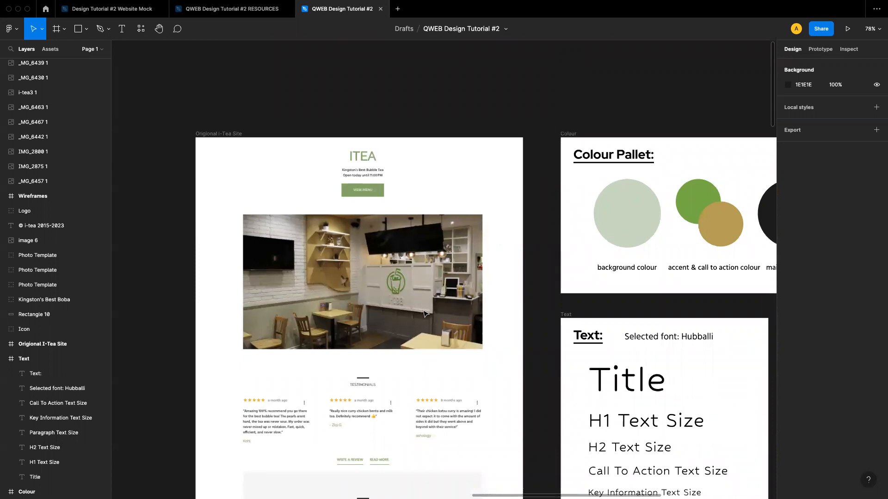
scroll(424, 314, up, 5)
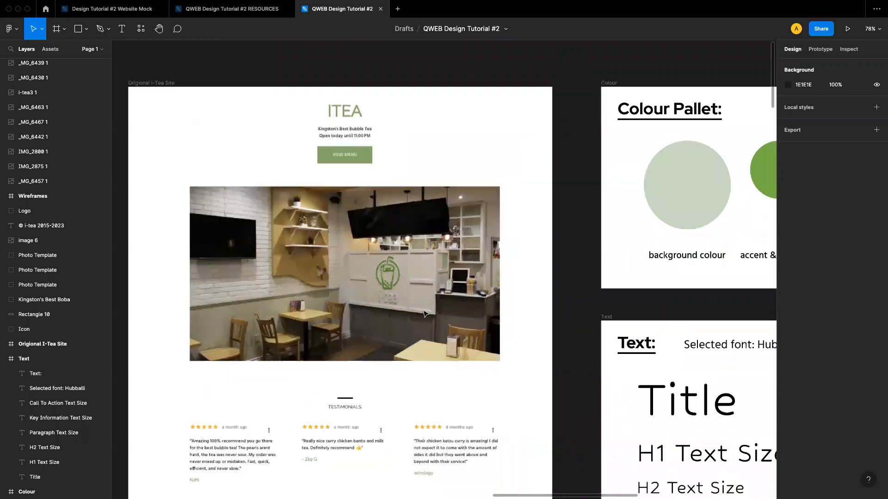
scroll(425, 314, right, 1)
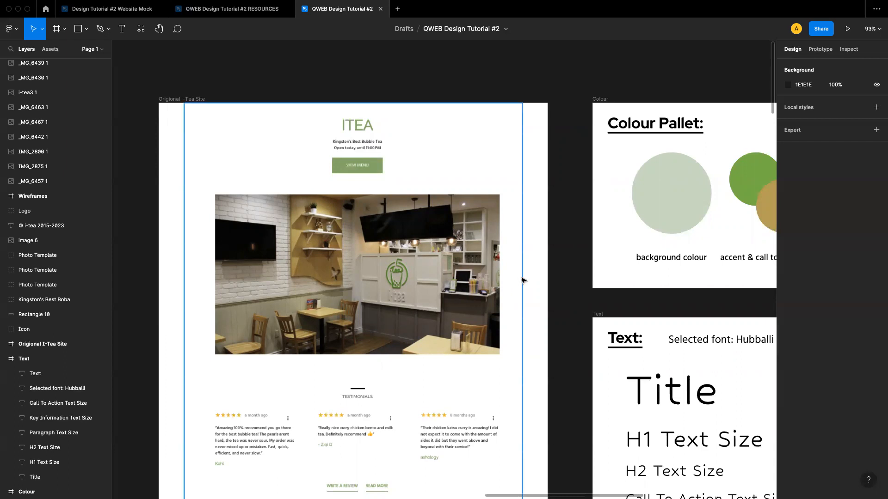
scroll(534, 277, down, 5)
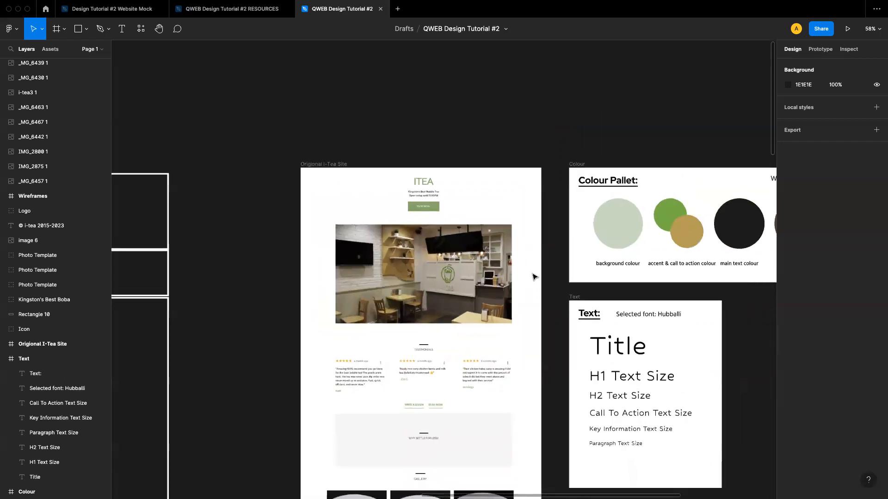
scroll(534, 276, left, 3)
scroll(534, 276, down, 8)
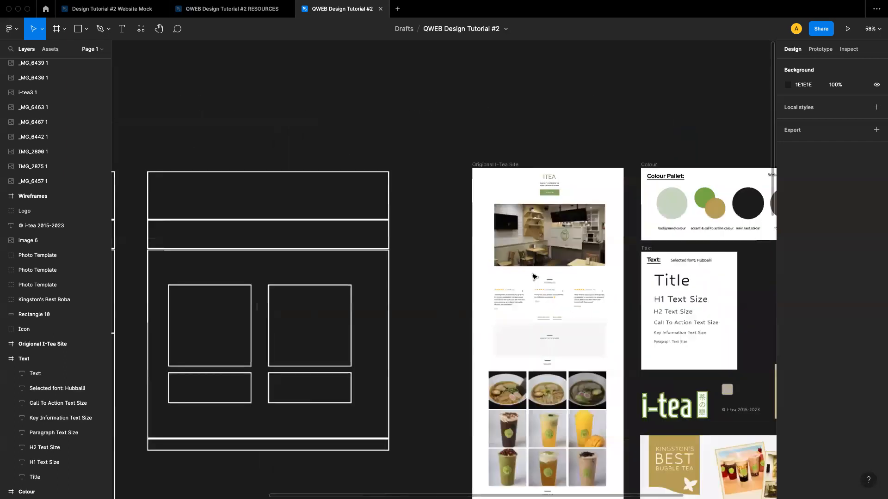
scroll(534, 276, down, 4)
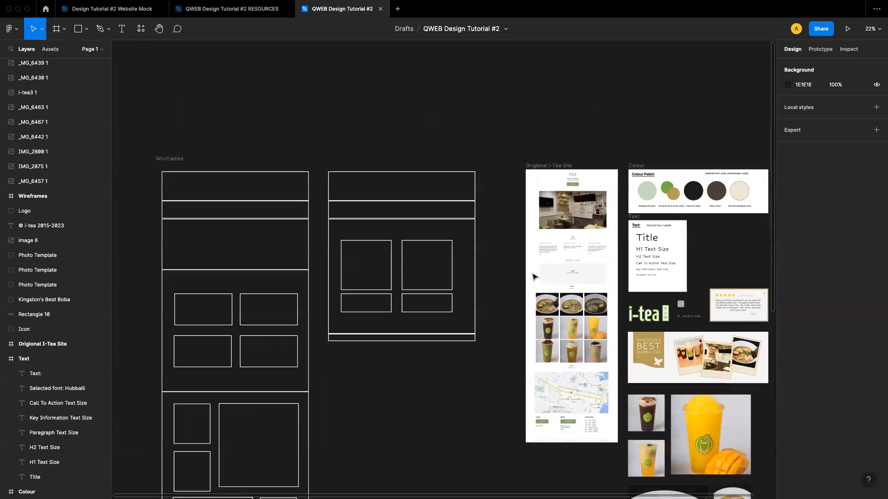
scroll(534, 277, right, 4)
scroll(534, 277, down, 2)
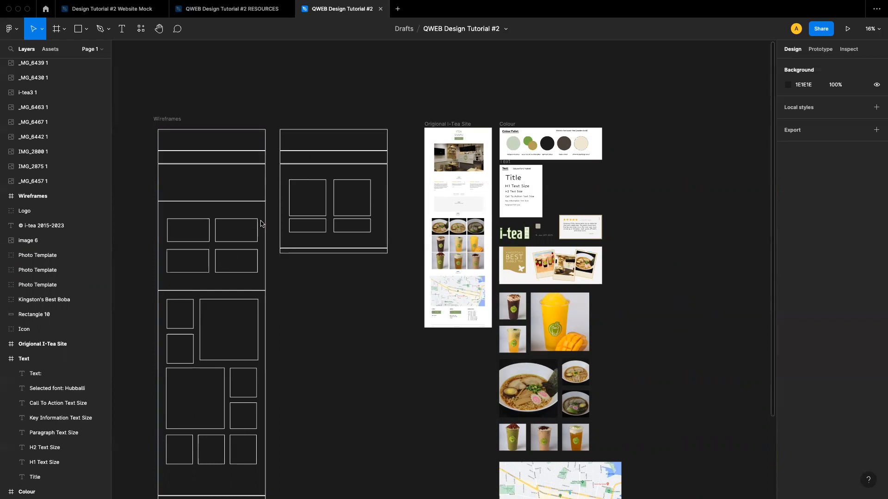
Pan across the canvas and zoom into the Colour Pallet board
scroll(267, 220, right, 8)
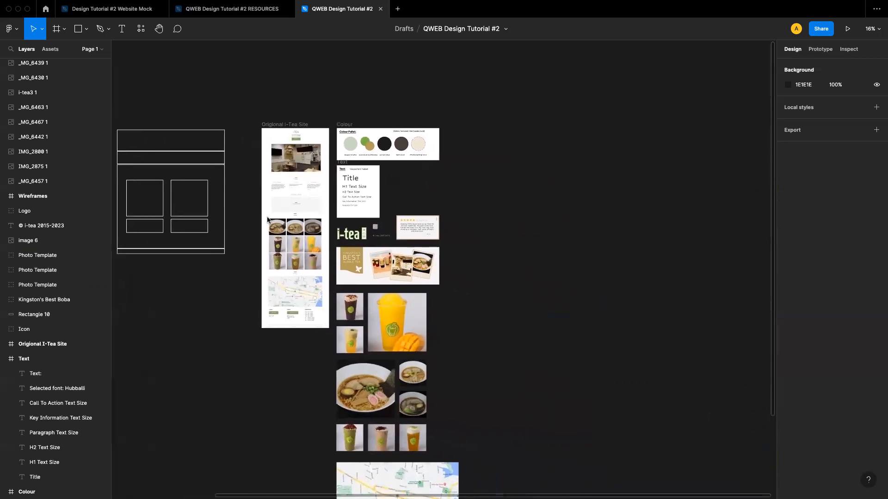
scroll(267, 219, right, 2)
scroll(267, 220, down, 2)
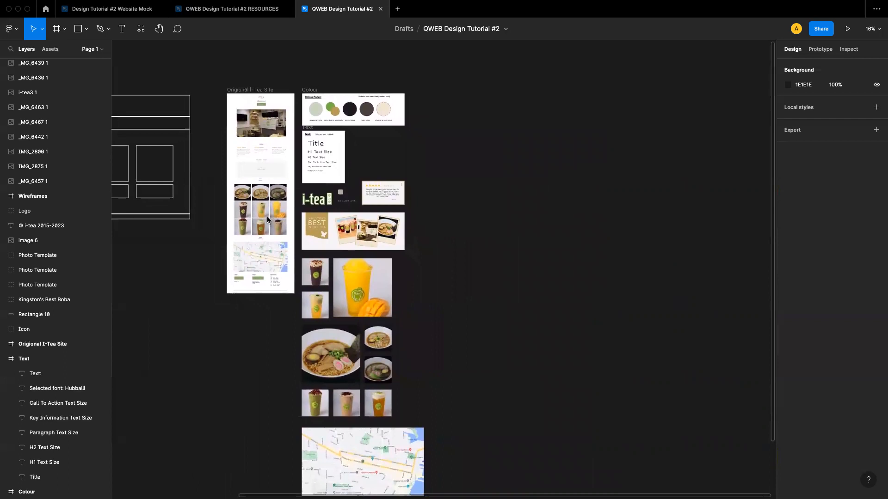
scroll(279, 234, up, 3)
scroll(279, 234, right, 2)
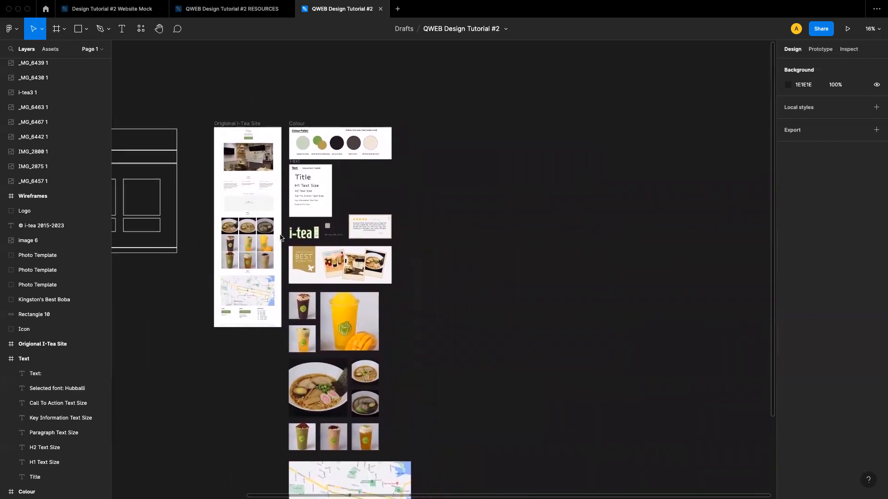
scroll(307, 133, up, 5)
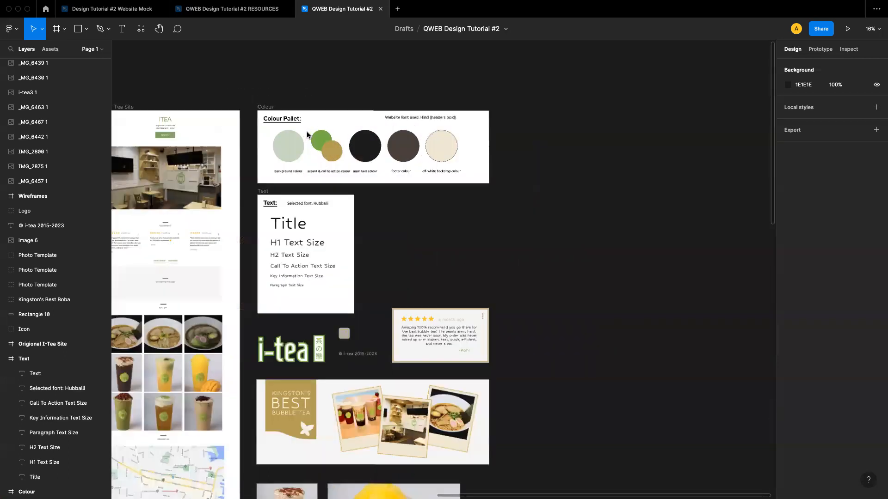
scroll(307, 134, up, 5)
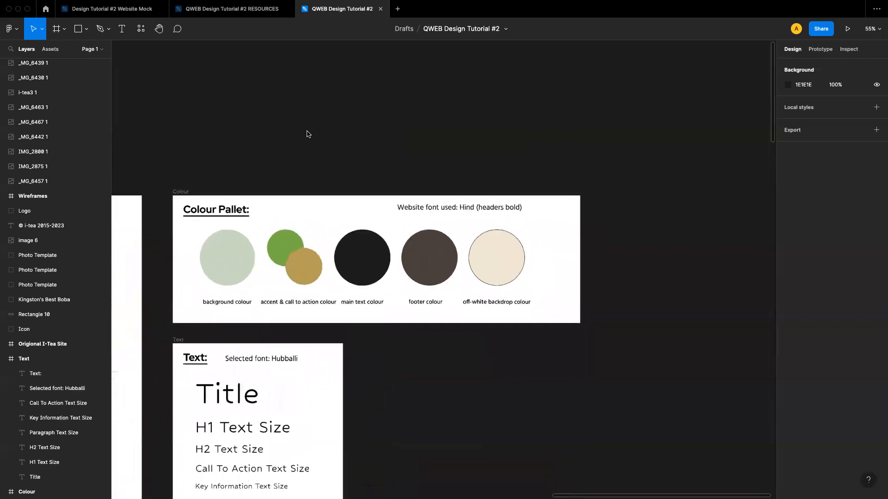
scroll(307, 134, up, 2)
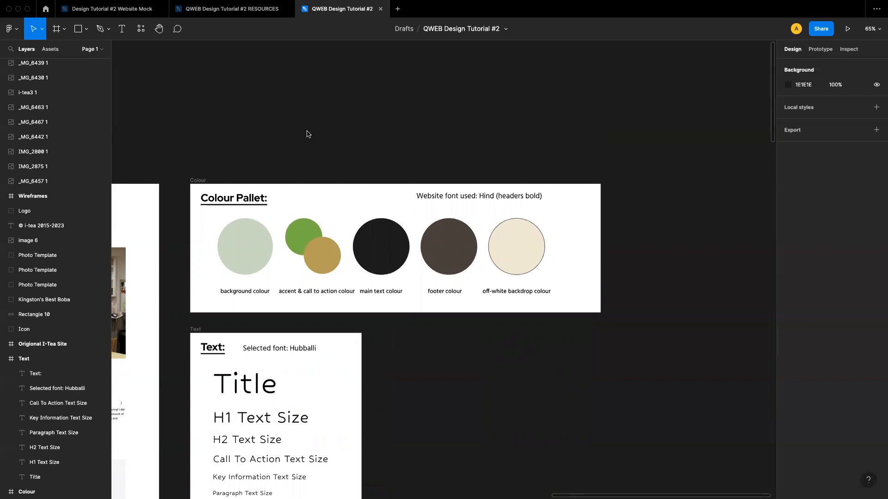
Examine the colour palette and the Text style board, inspecting the selected-font label's text properties
scroll(307, 134, down, 2)
scroll(307, 134, right, 1)
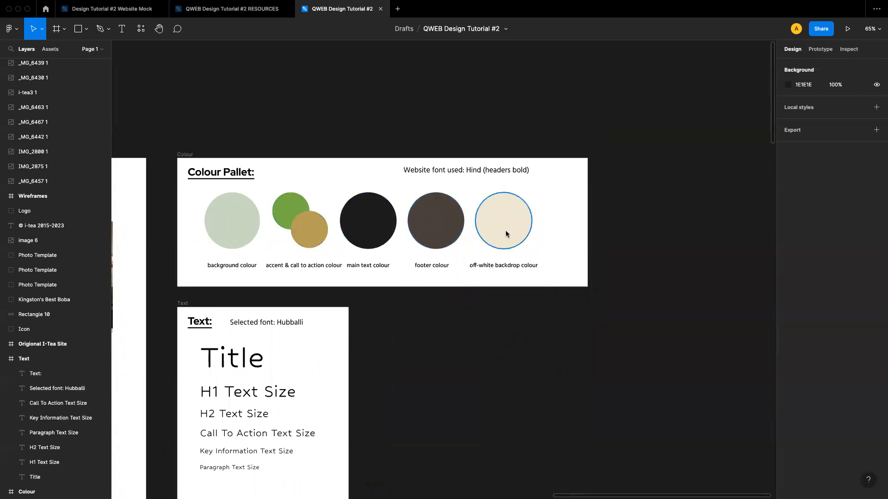
scroll(554, 268, down, 4)
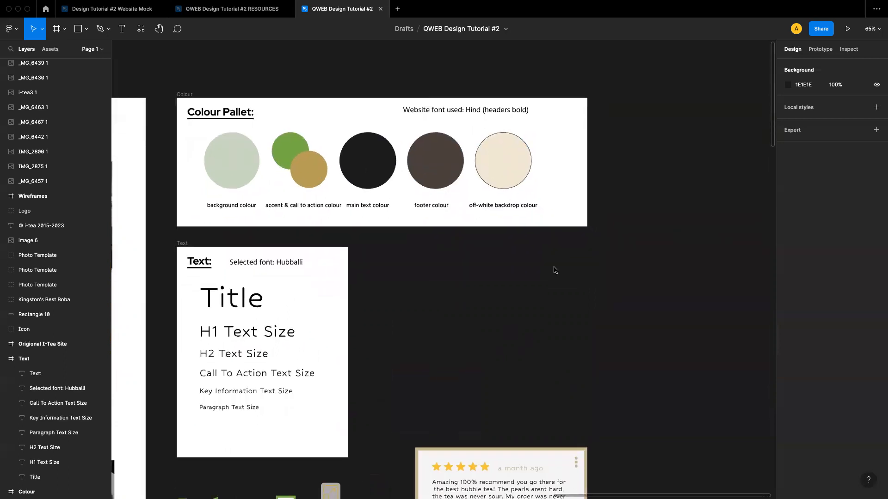
scroll(555, 270, down, 3)
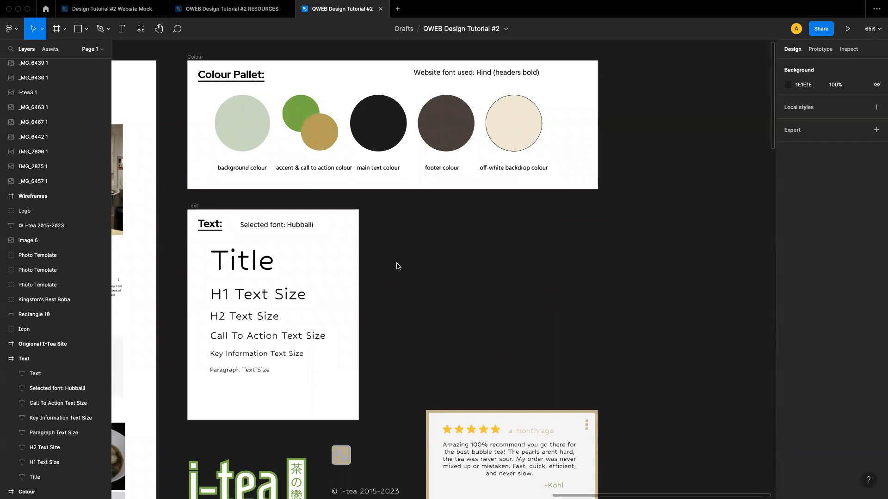
click(288, 227)
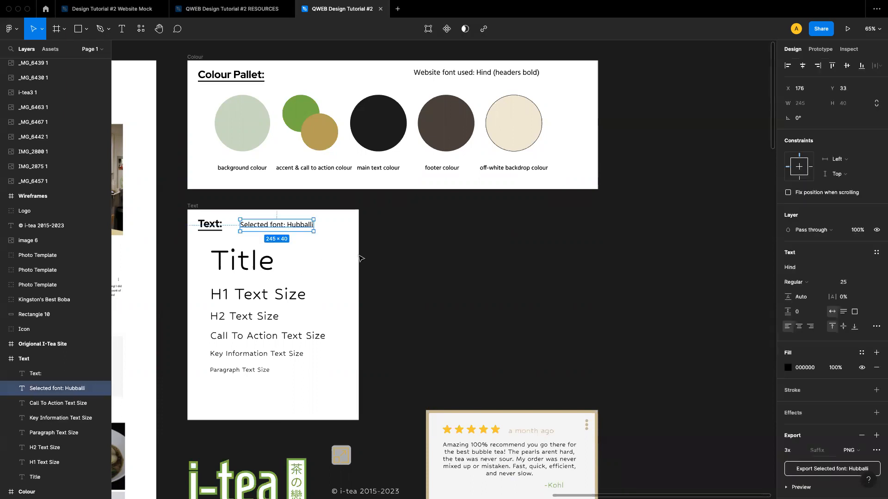
click(377, 262)
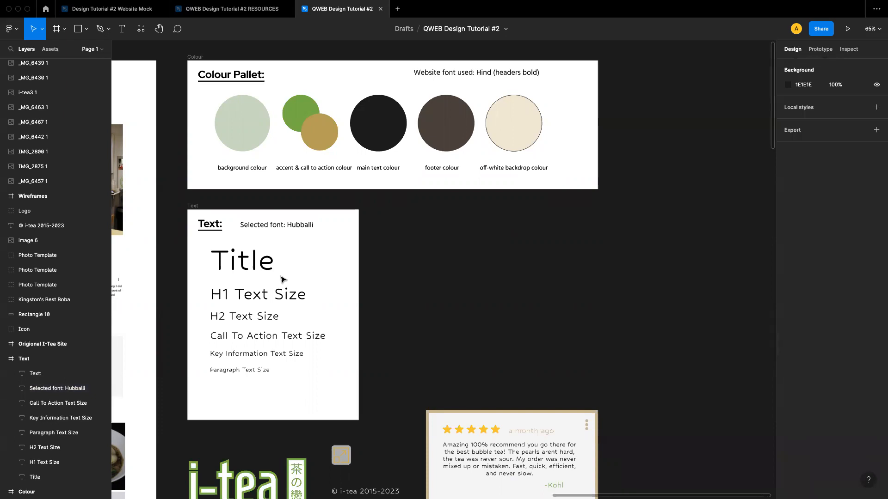
scroll(261, 268, up, 5)
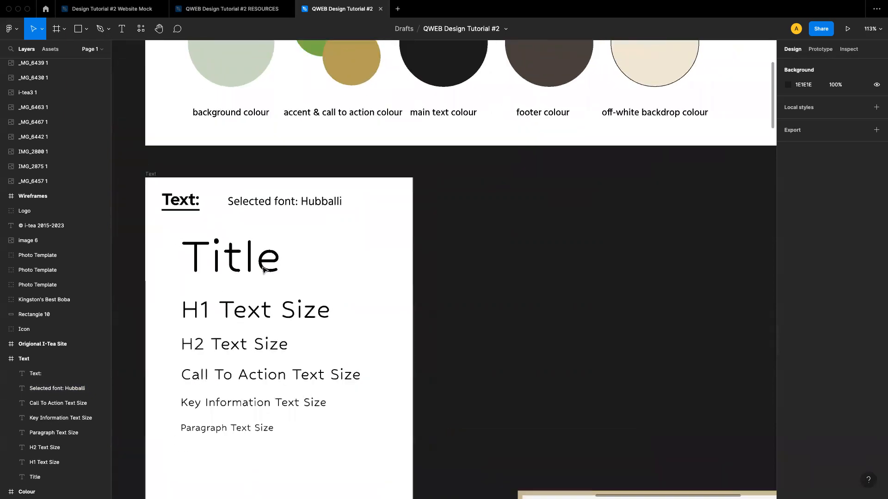
scroll(262, 269, down, 3)
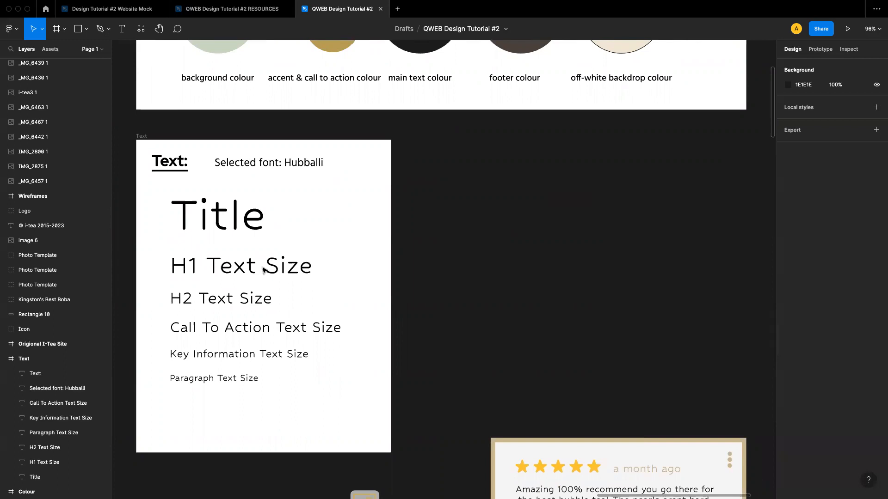
Scroll down past the Text style board to review the logo, review card, banner and photo resources
scroll(262, 270, left, 3)
scroll(262, 270, down, 3)
scroll(262, 270, down, 2)
scroll(262, 274, left, 2)
scroll(262, 274, down, 1)
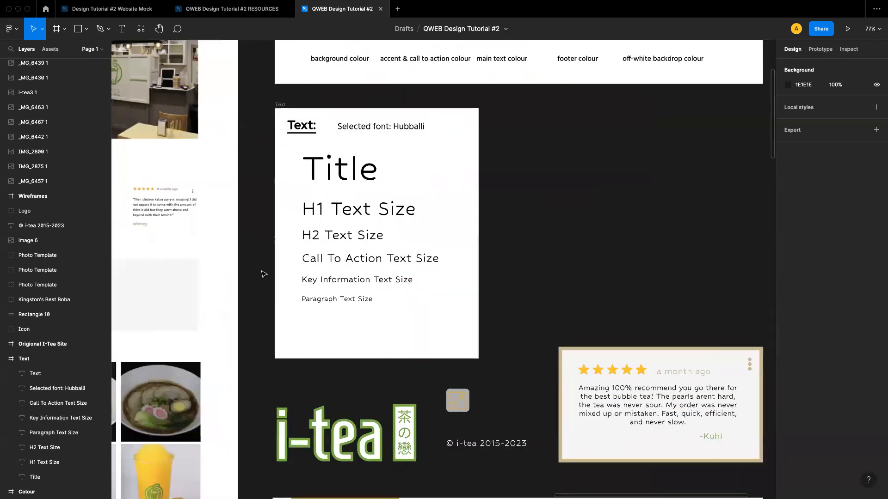
scroll(262, 273, right, 3)
scroll(262, 274, down, 1)
scroll(262, 274, right, 2)
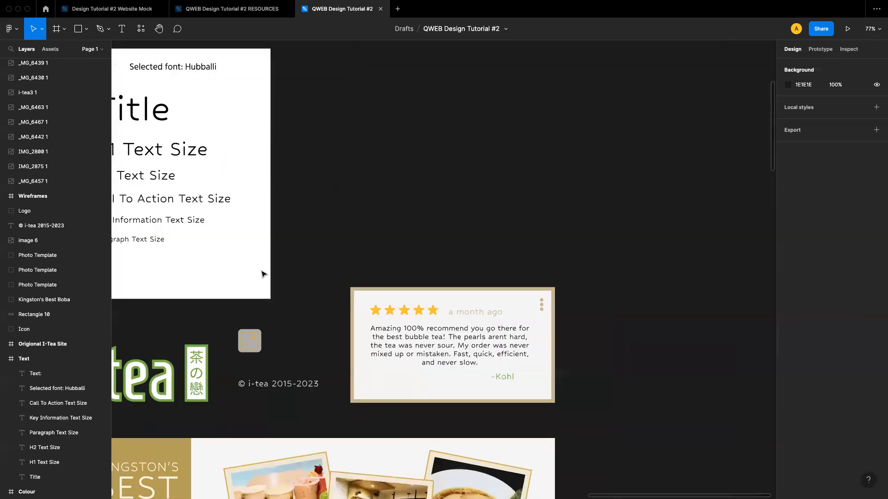
scroll(262, 274, down, 6)
scroll(262, 273, down, 4)
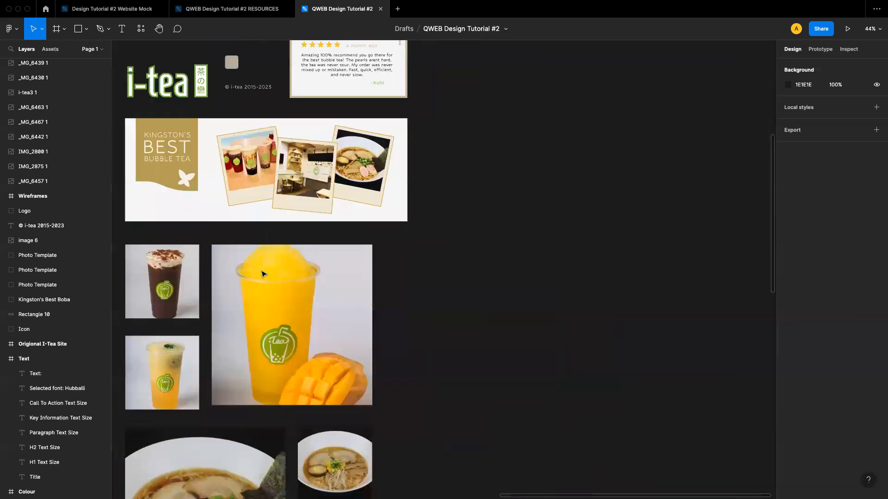
scroll(262, 273, down, 5)
scroll(262, 274, down, 6)
scroll(262, 274, up, 3)
scroll(262, 274, down, 1)
scroll(262, 274, right, 1)
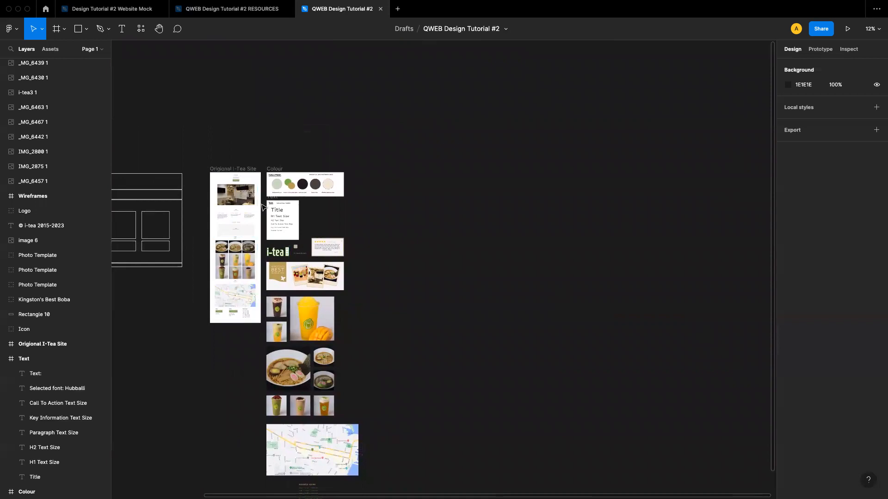
Zoom out to overview the original site beside the resource boards and scroll through the layers list
scroll(292, 188, up, 3)
scroll(293, 188, up, 2)
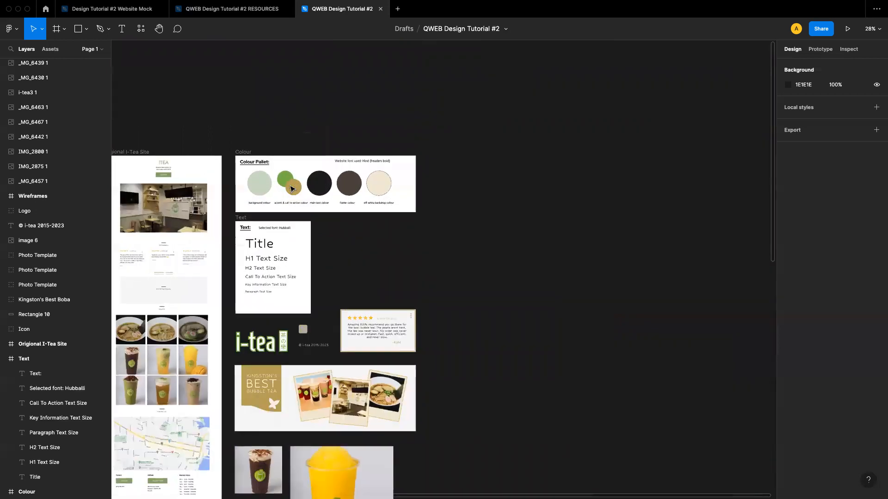
scroll(359, 193, up, 3)
scroll(359, 193, down, 1)
scroll(359, 192, right, 1)
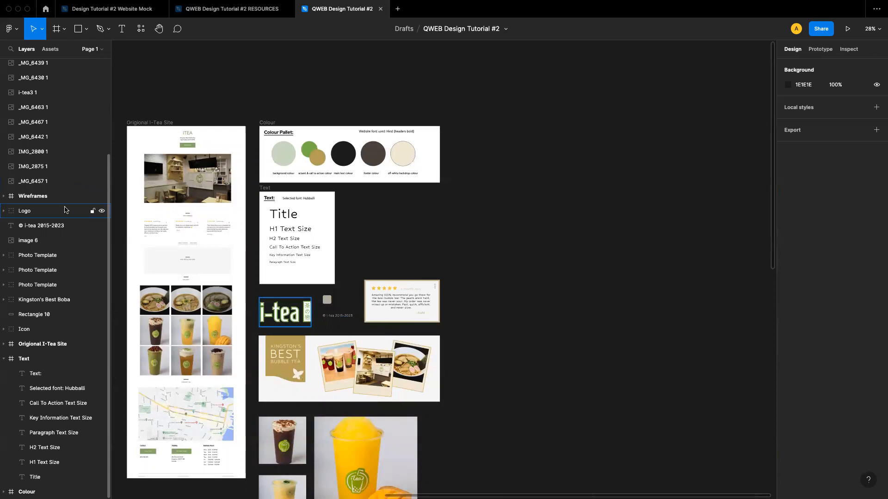
scroll(52, 252, up, 5)
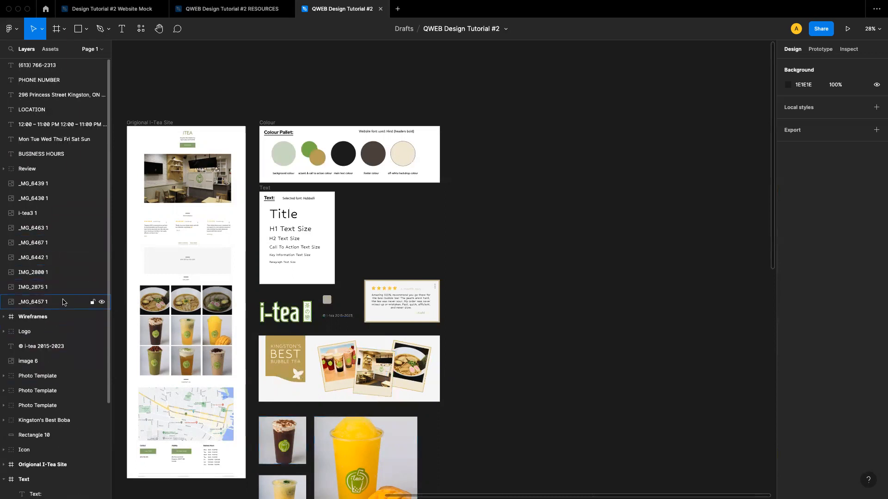
scroll(360, 322, down, 3)
scroll(360, 322, right, 2)
scroll(359, 323, down, 5)
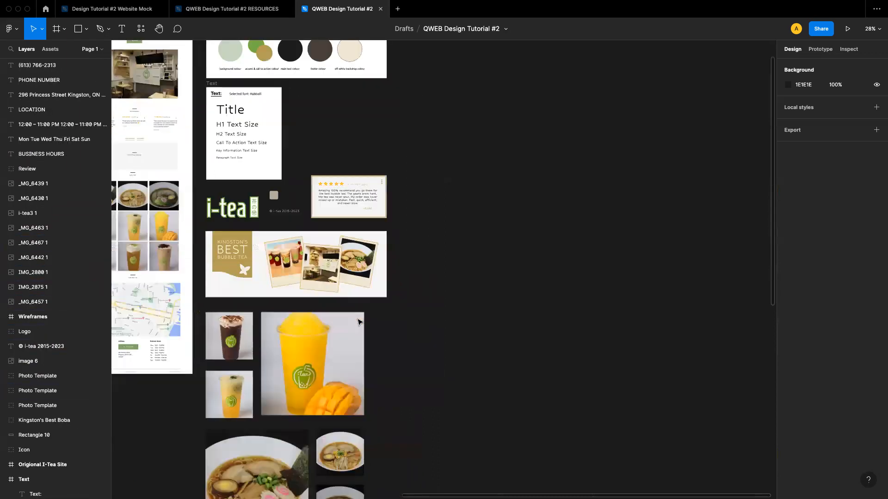
scroll(275, 264, left, 1)
Bring the small dark bubble-tea photo forward two levels and move it onto the large mango drink photo
click(274, 264)
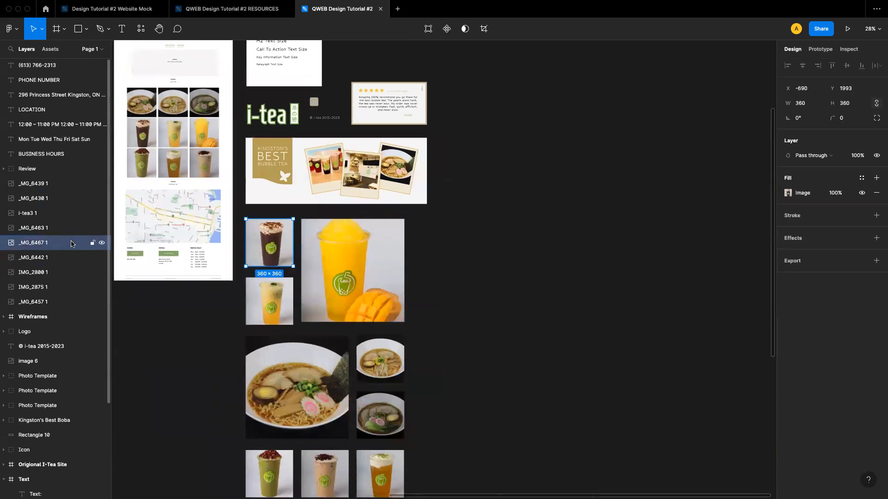
key(super+bracketright)
key(super+bracketright)
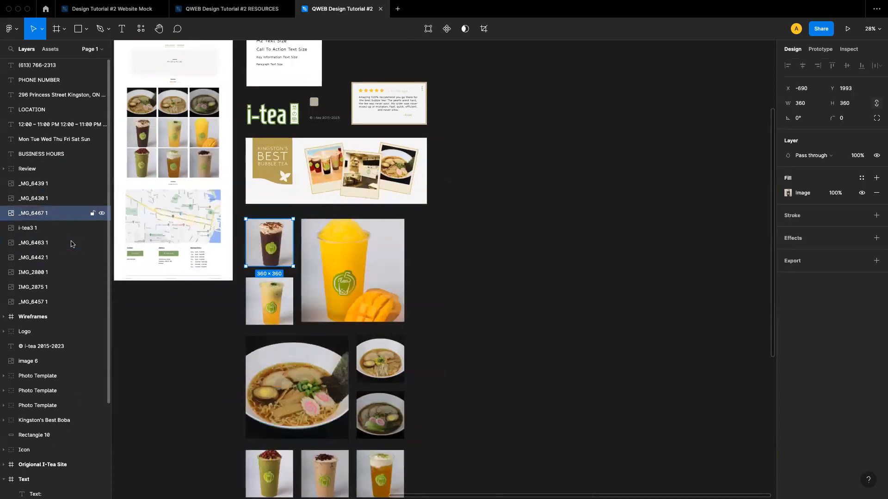
drag(251, 247, 300, 253)
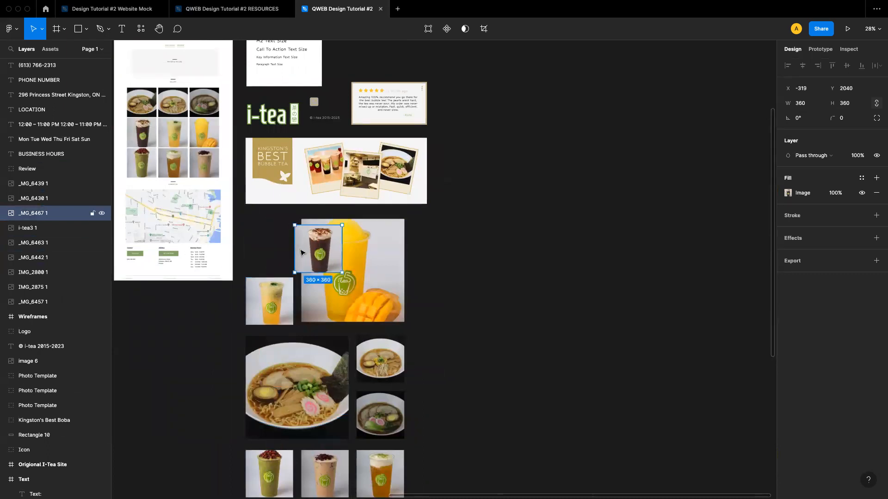
Send the dark bubble-tea photo backward three levels and move it back to its original spot
key(super+bracketleft)
key(super+bracketleft)
key(super+bracketleft)
key(super+bracketleft)
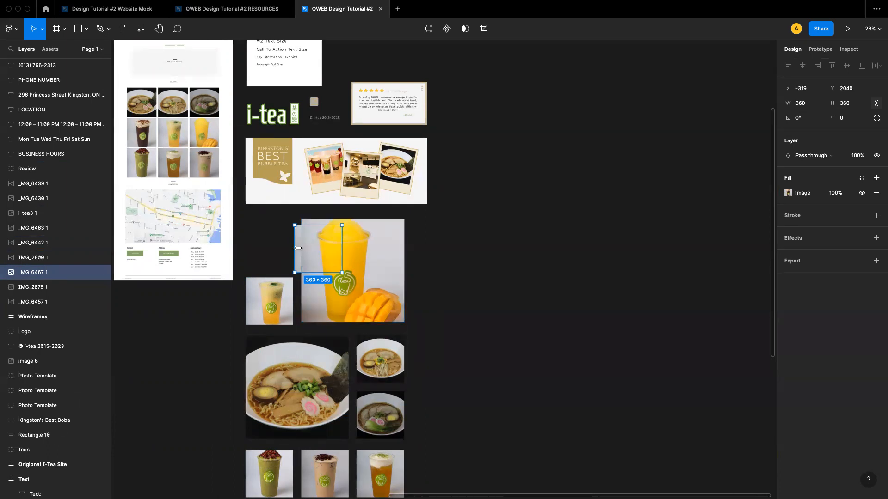
drag(299, 253, 254, 247)
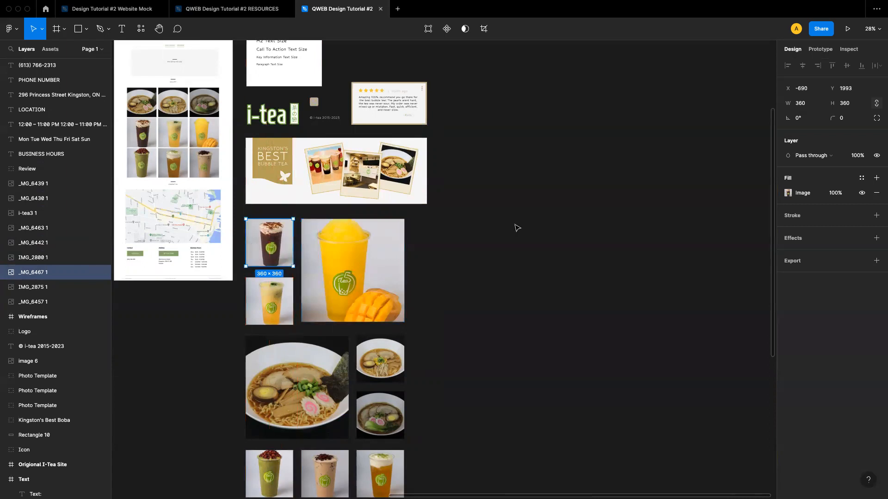
click(515, 228)
scroll(358, 187, up, 1)
scroll(357, 187, up, 2)
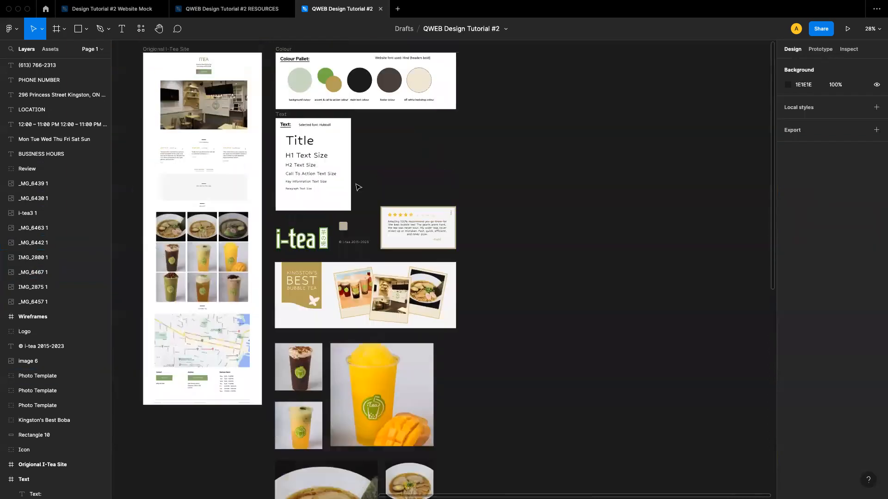
scroll(355, 193, down, 1)
scroll(356, 194, down, 2)
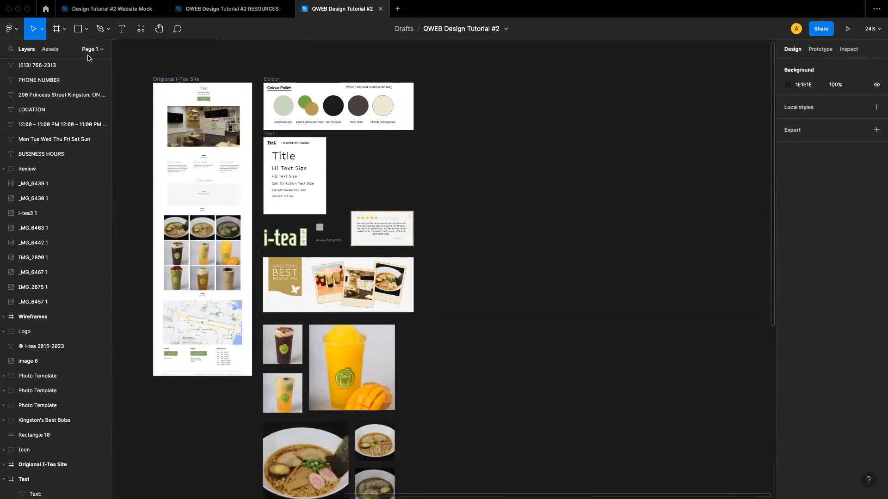
click(62, 31)
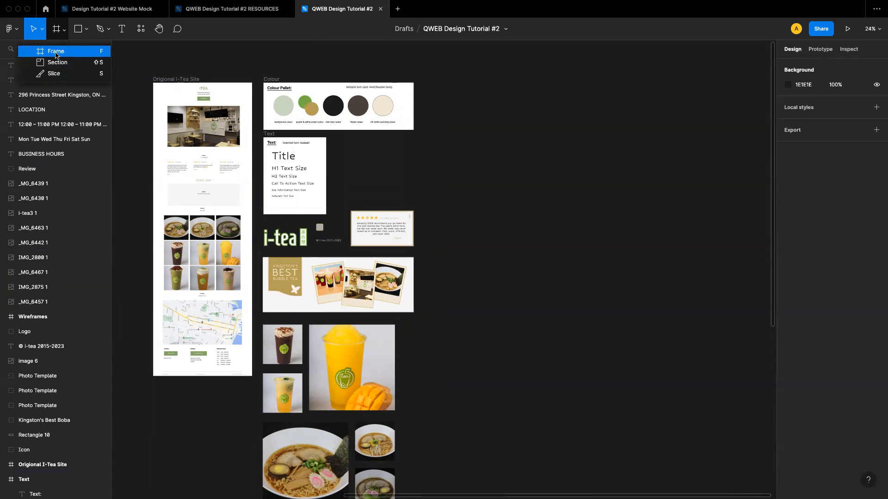
click(53, 50)
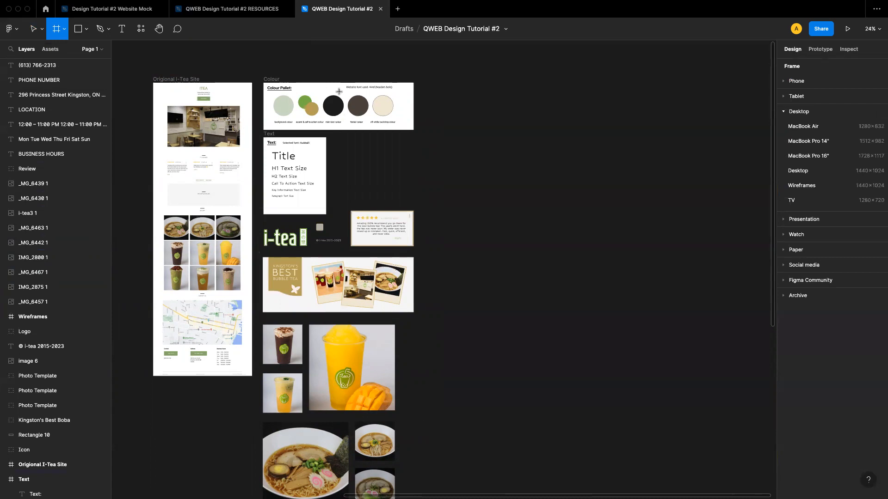
Switch to the Design Tutorial #2 RESOURCES file, duplicate it, and look over the copy
click(208, 13)
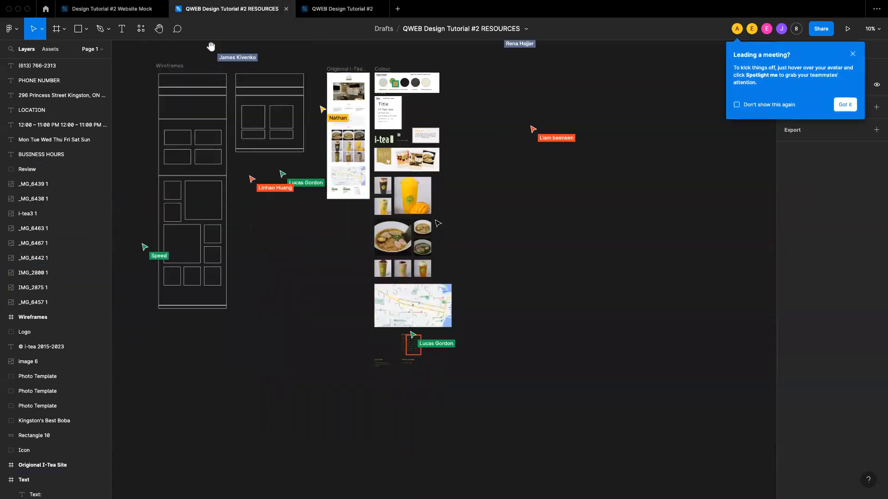
click(526, 33)
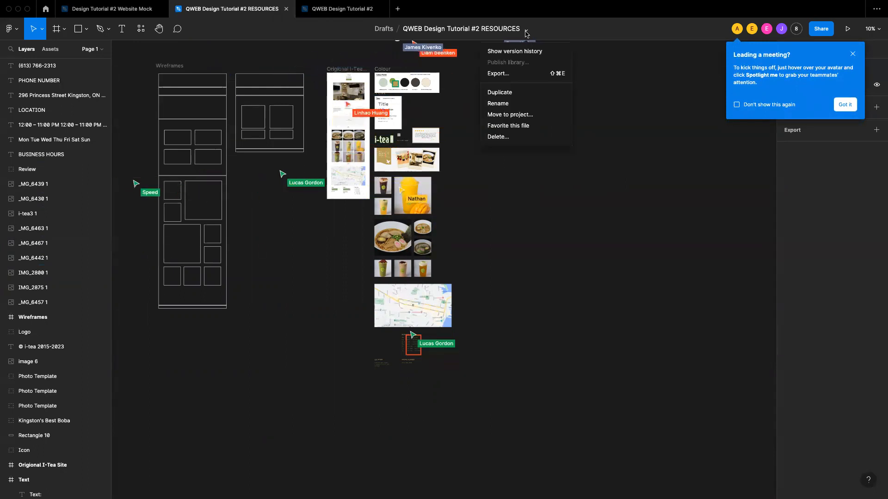
click(513, 93)
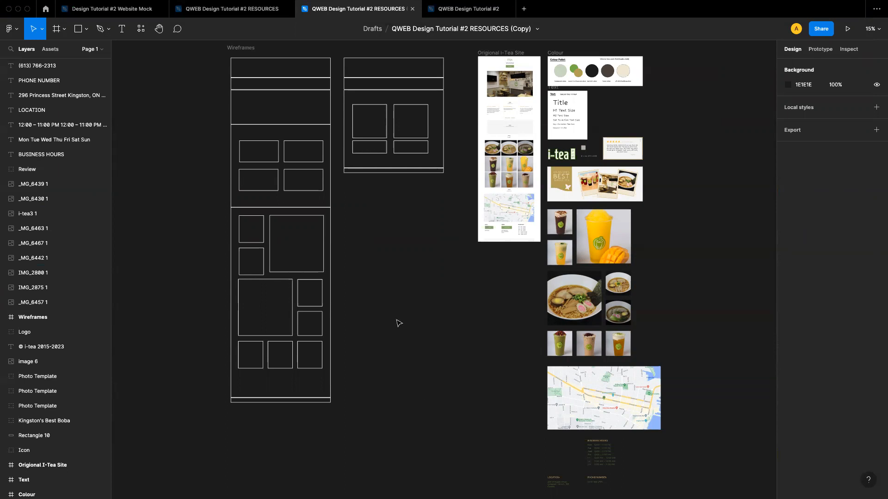
scroll(389, 345, up, 1)
scroll(388, 345, right, 1)
scroll(389, 347, down, 3)
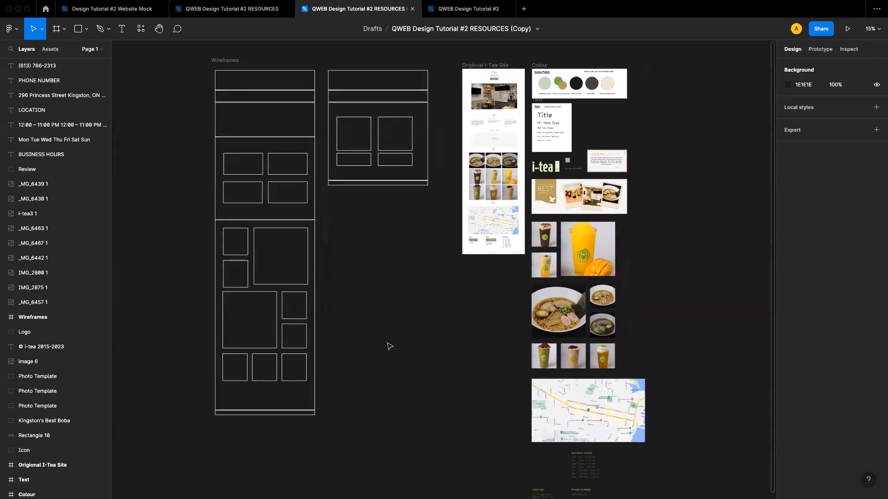
scroll(396, 340, up, 2)
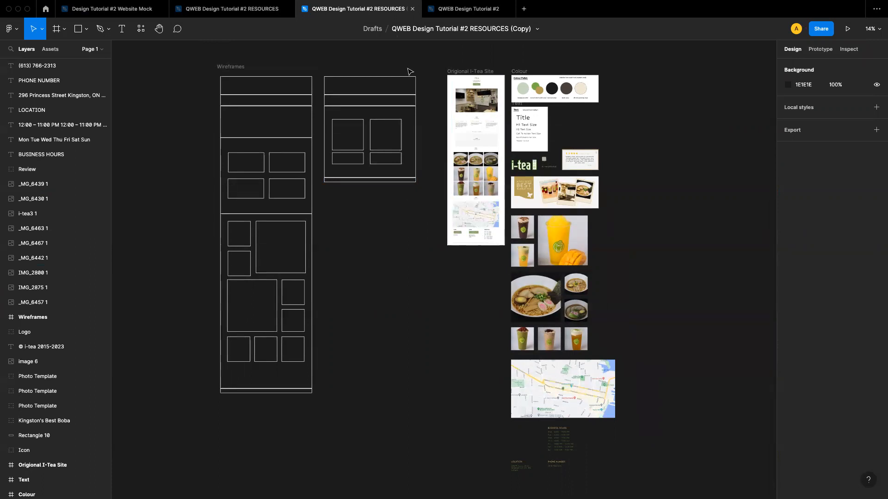
Return to the Design Tutorial #2 file and add a Desktop 1440×1024 frame beside the resources with the Frame tool
click(451, 9)
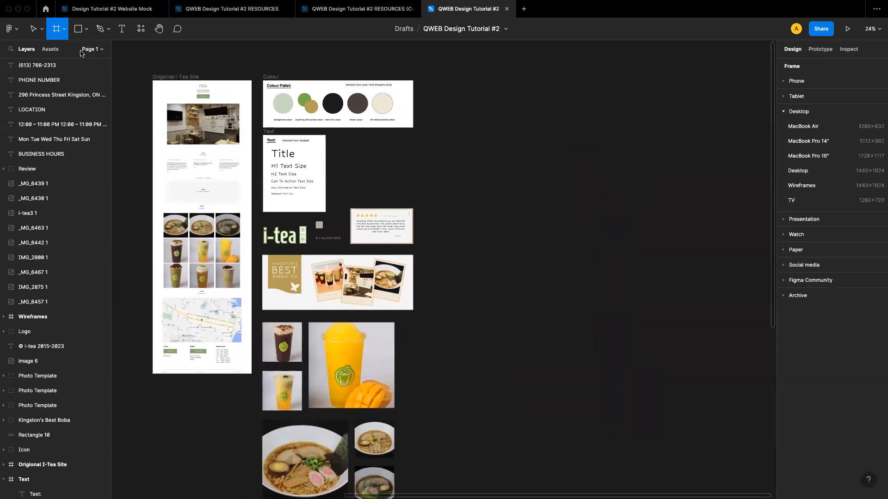
click(65, 35)
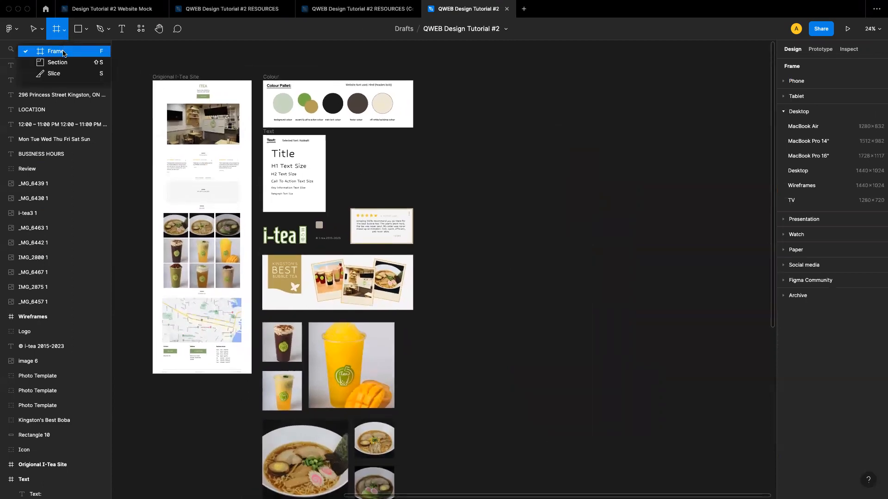
click(65, 53)
scroll(482, 131, right, 3)
scroll(483, 131, down, 1)
scroll(482, 131, right, 5)
scroll(482, 131, up, 1)
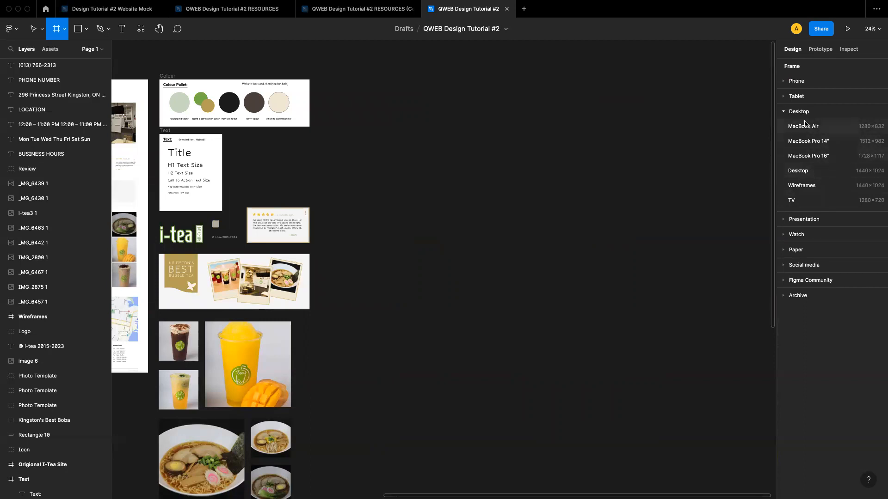
click(809, 174)
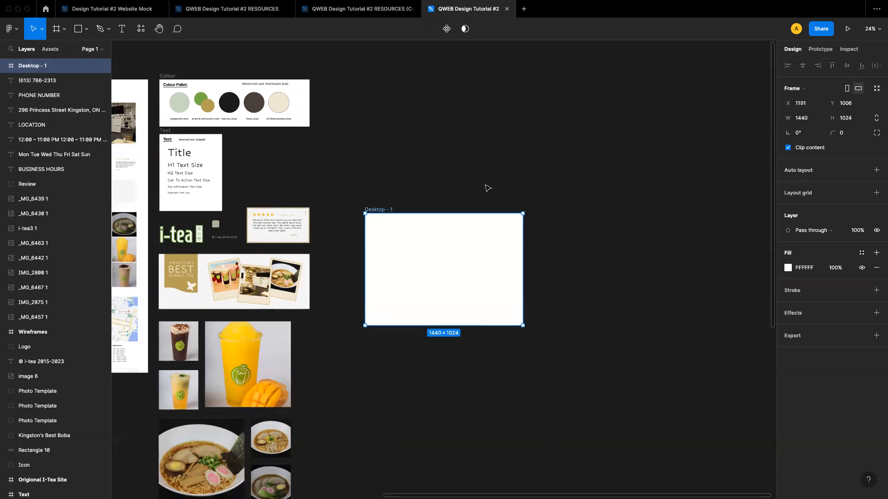
Extend the new desktop frame downward to a height of 1570
scroll(465, 298, up, 3)
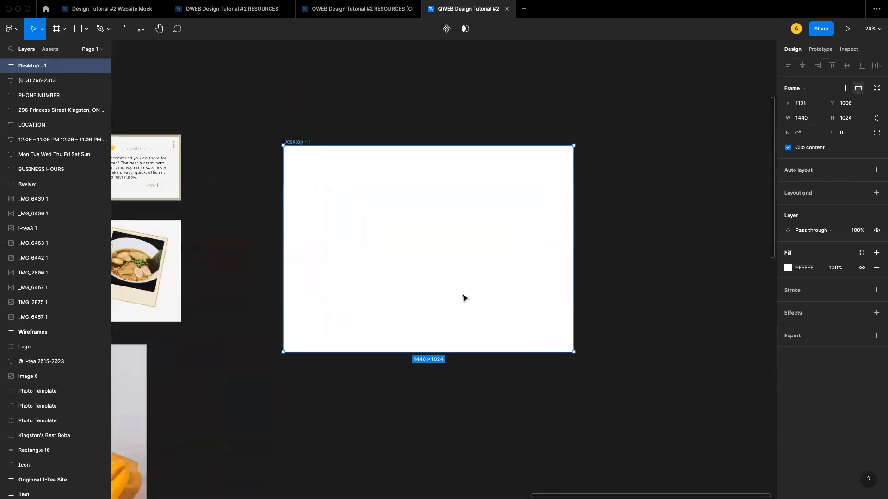
click(526, 464)
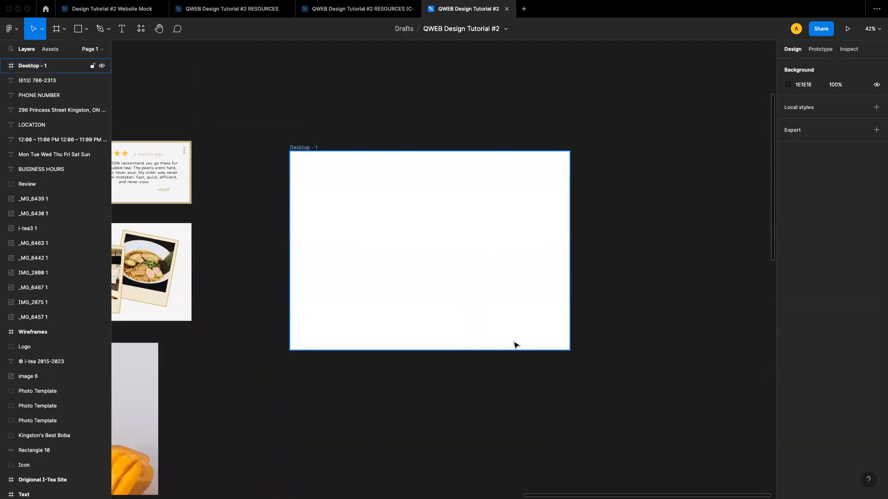
click(489, 341)
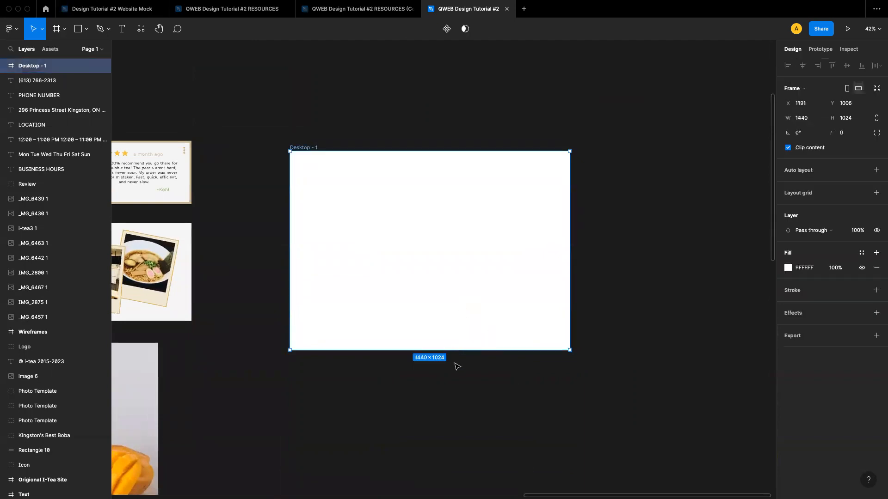
drag(434, 350, 434, 456)
scroll(608, 245, down, 1)
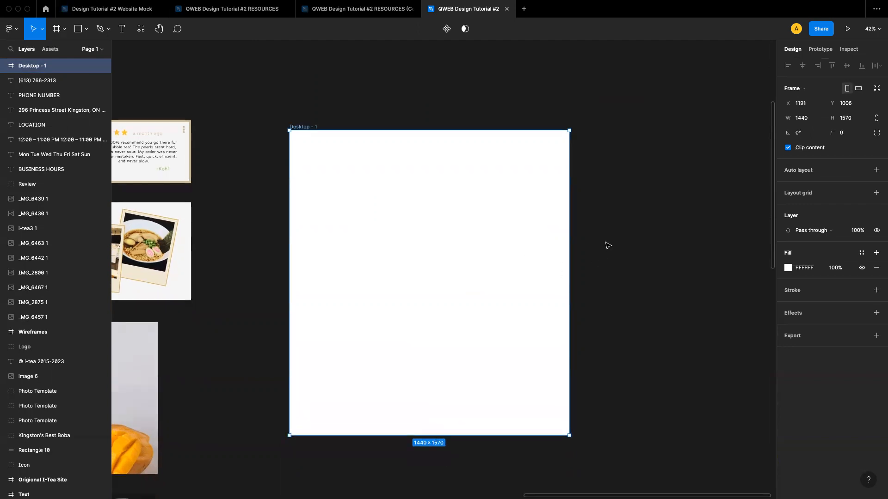
click(624, 252)
Rename the desktop frame to Home Page
scroll(555, 272, up, 2)
scroll(555, 272, down, 1)
scroll(555, 271, down, 3)
scroll(556, 273, down, 3)
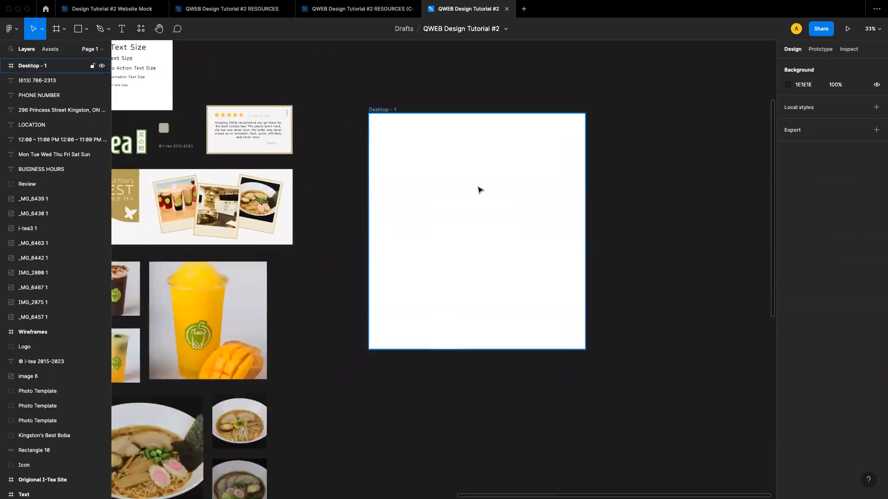
click(381, 111)
double_click(382, 110)
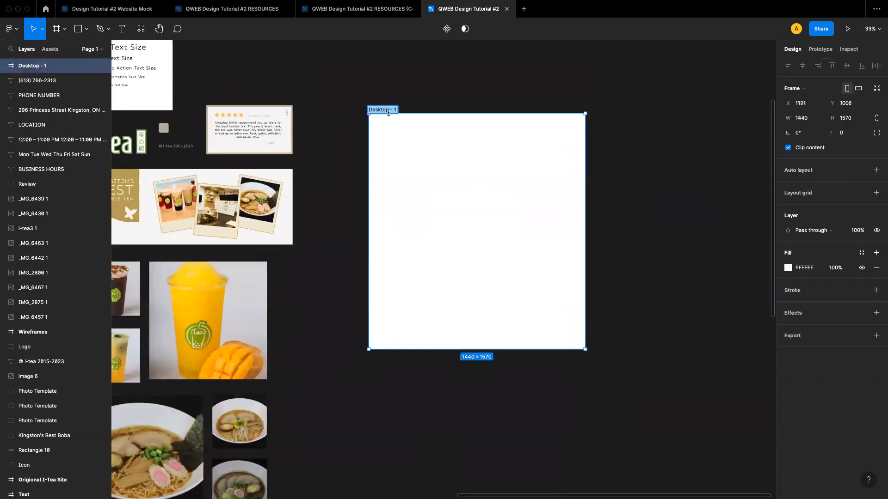
text(Home Page)
key(Return)
click(480, 92)
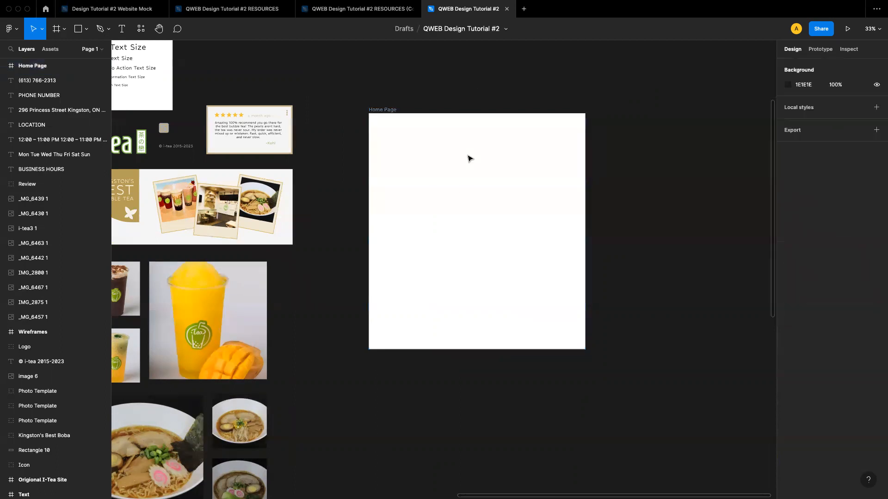
Make the Home Page frame taller by stretching its bottom edge further down
scroll(463, 192, down, 1)
click(460, 228)
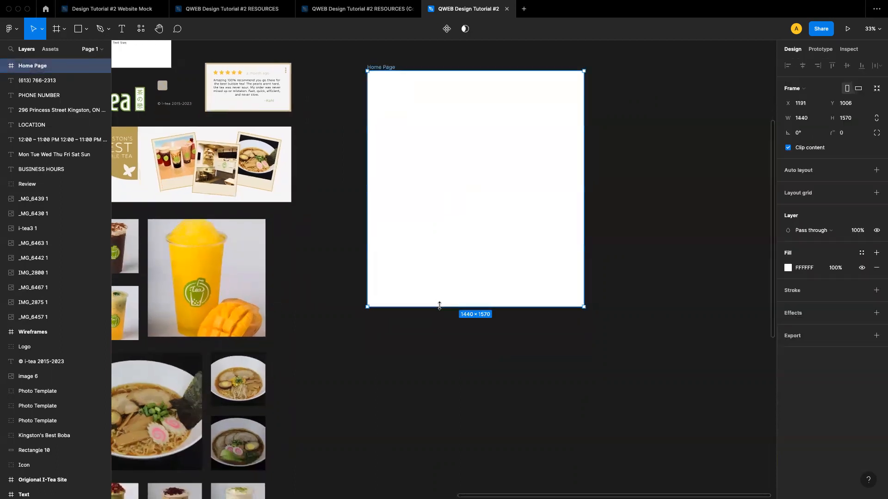
drag(439, 306, 439, 384)
click(608, 313)
scroll(610, 315, down, 2)
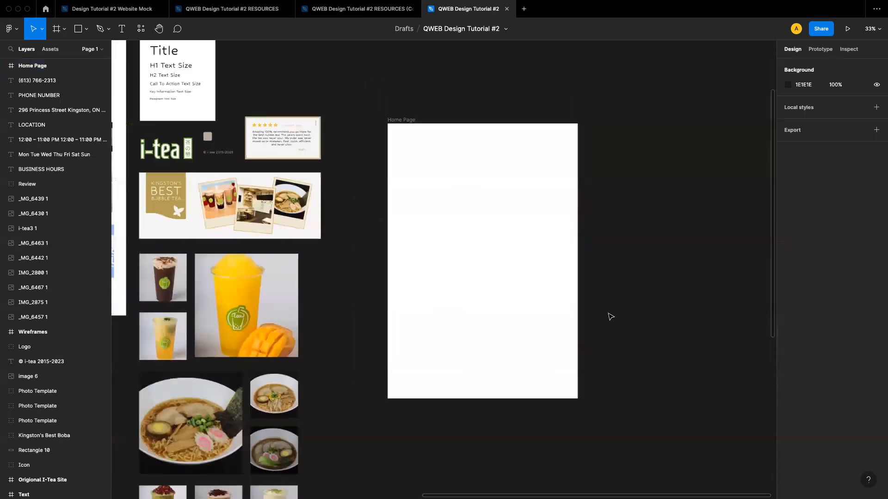
Examine the wireframes, original site and resources around the Home Page frame
scroll(609, 316, down, 3)
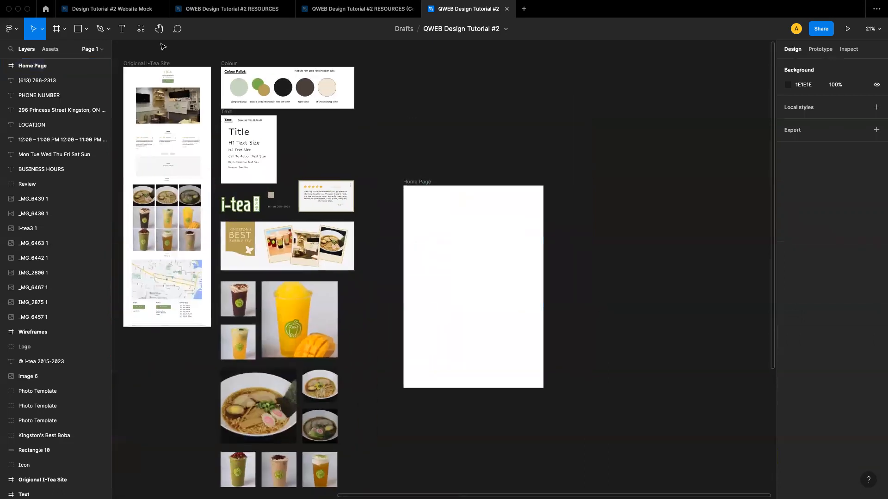
scroll(398, 137, left, 8)
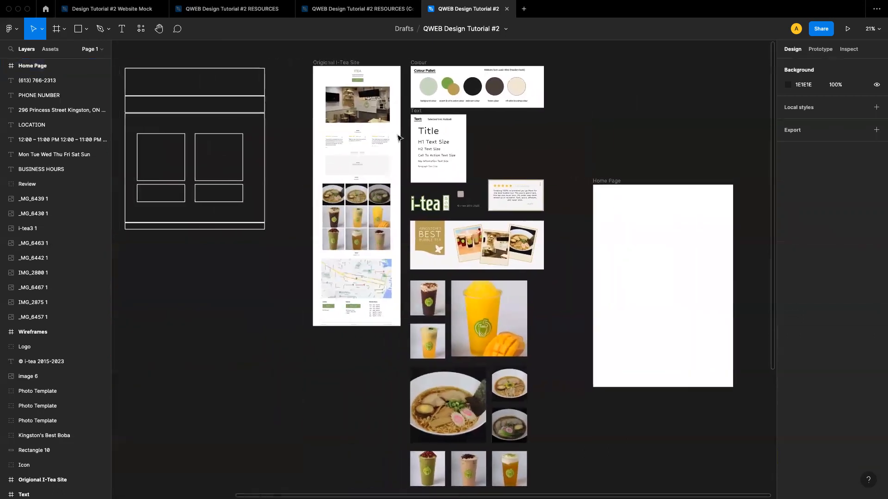
scroll(399, 137, up, 3)
scroll(379, 134, left, 2)
scroll(311, 126, up, 2)
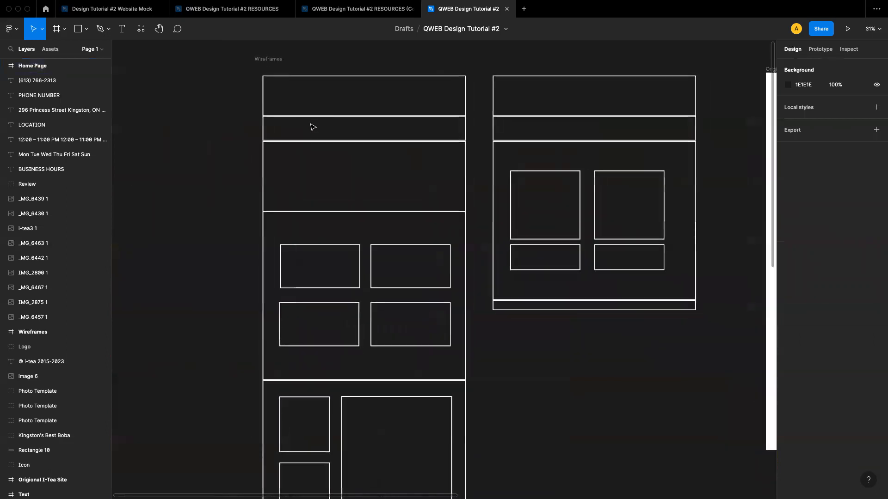
scroll(313, 126, up, 1)
scroll(312, 127, left, 1)
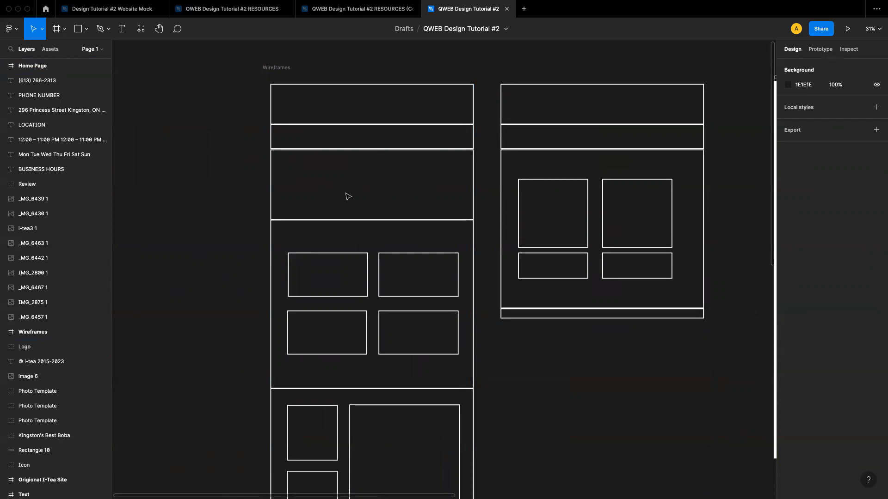
scroll(373, 204, down, 2)
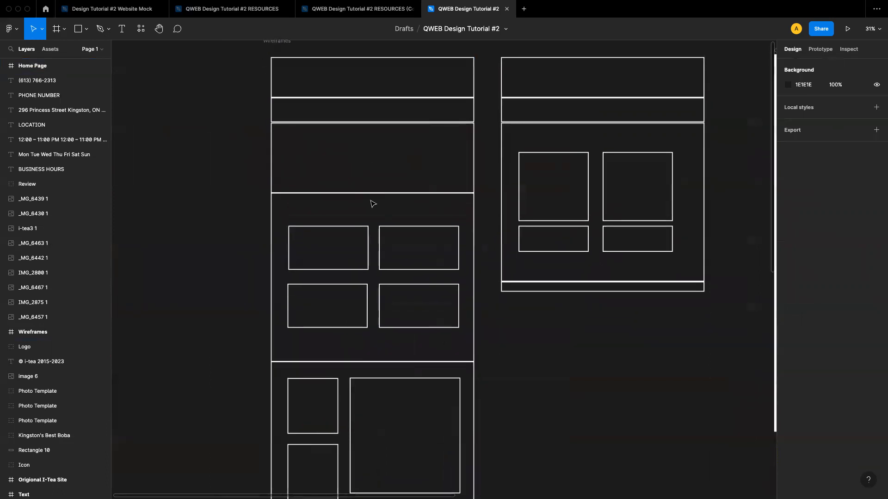
scroll(373, 261, down, 3)
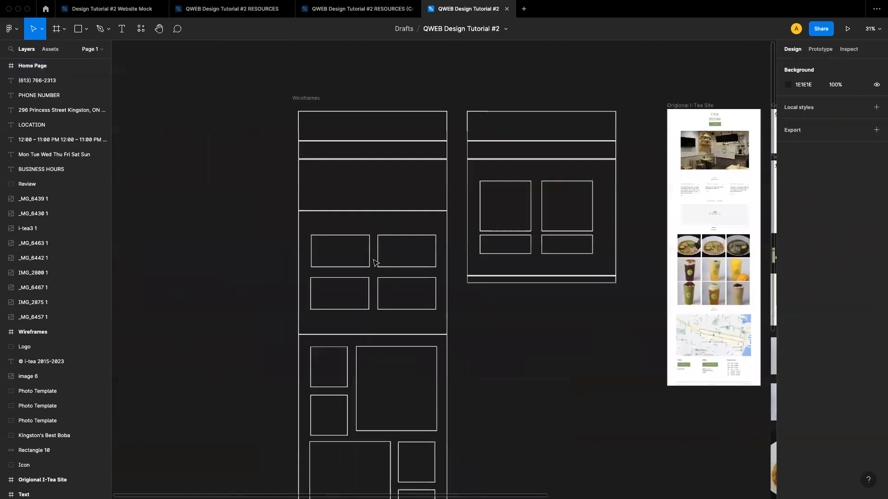
scroll(375, 260, right, 12)
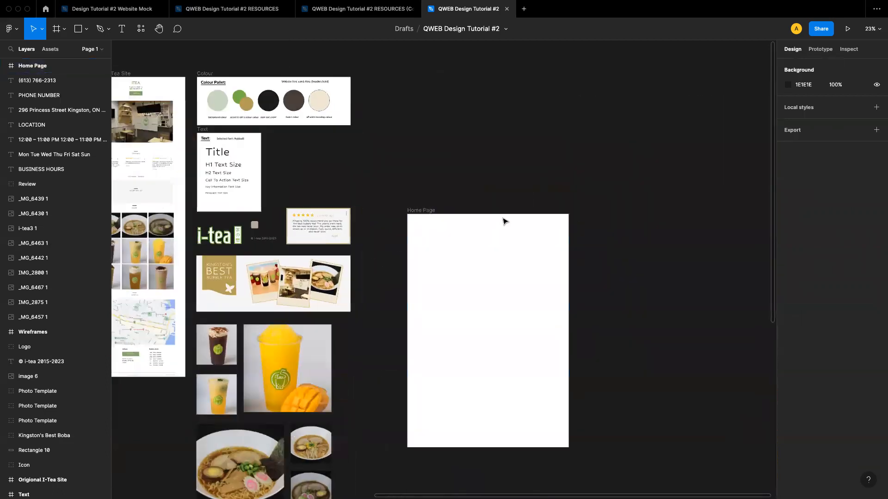
scroll(504, 222, up, 5)
scroll(505, 222, down, 1)
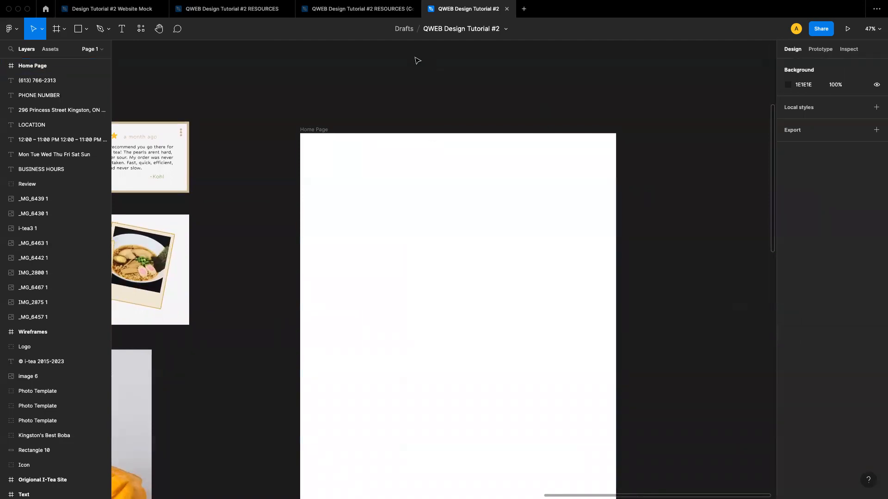
Draw a full-width header rectangle at the top of the Home Page frame and set its height to 316
click(84, 22)
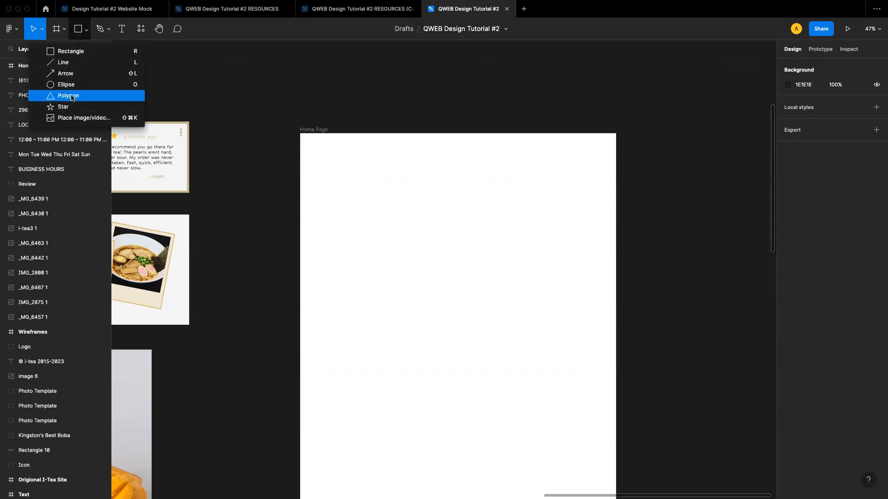
click(67, 53)
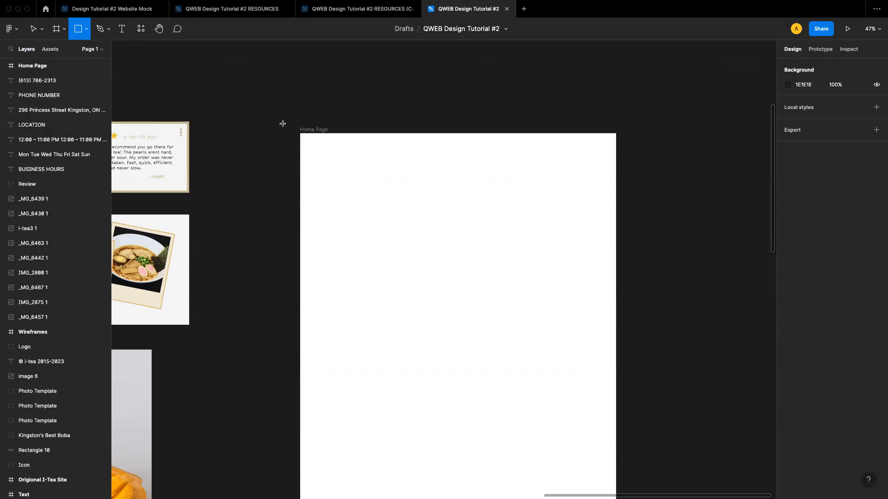
mouse_move(300, 134)
mouse_down()
mouse_move(380, 166)
mouse_move(481, 183)
mouse_move(607, 224)
mouse_move(616, 208)
mouse_up()
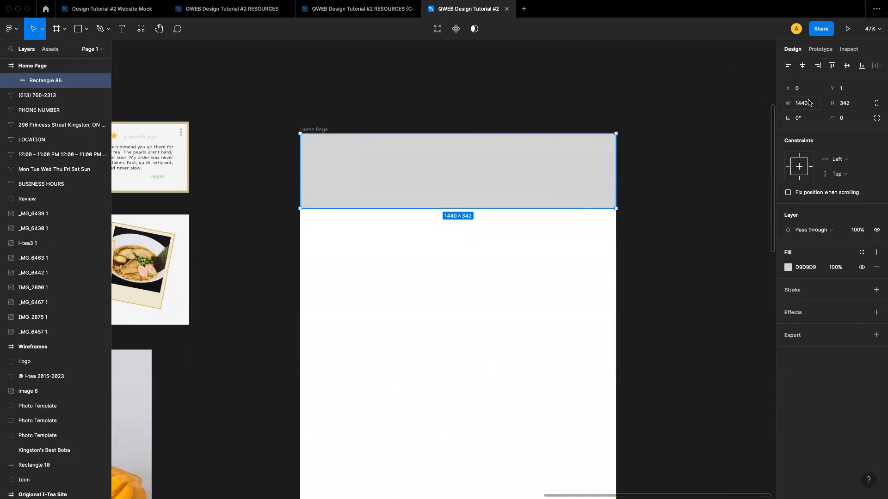
click(850, 104)
text(316)
key(Return)
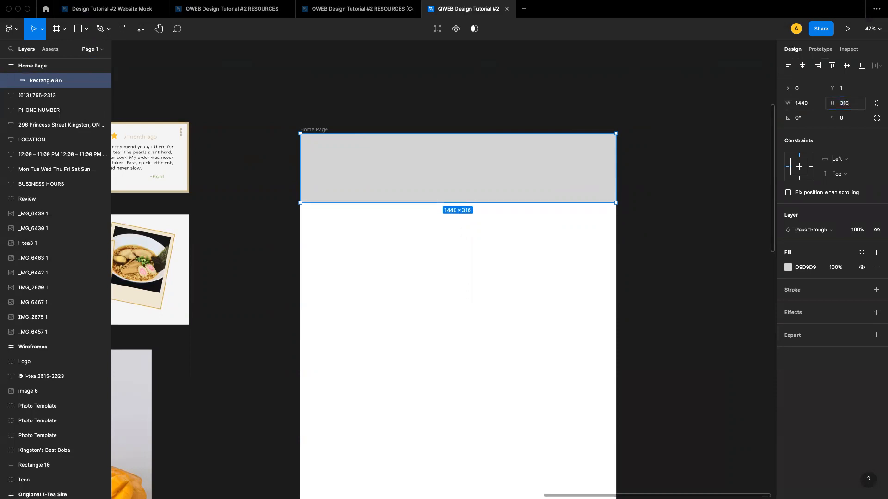
Set the header rectangle's fill to the cream F2EBD9 sampled with the eyedropper from the Kingston's Best banner
click(685, 254)
click(564, 187)
click(787, 267)
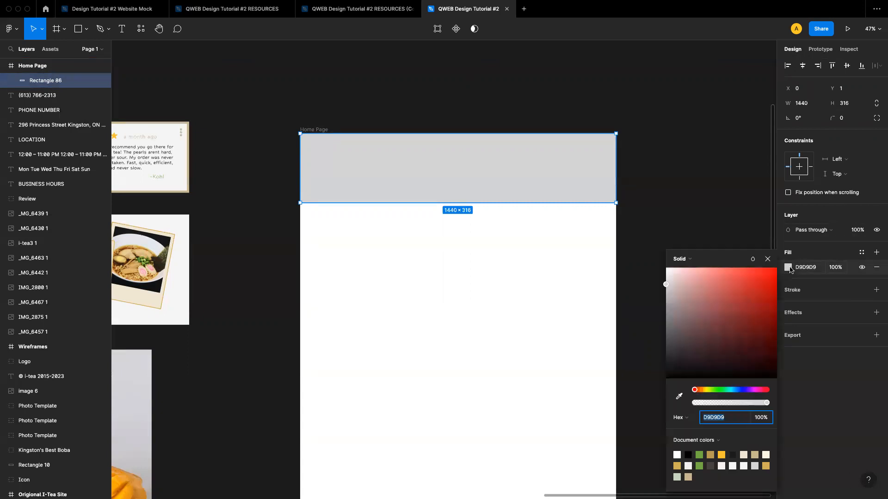
mouse_move(693, 328)
mouse_down()
mouse_move(737, 307)
mouse_move(761, 307)
mouse_move(737, 287)
mouse_move(693, 327)
mouse_up()
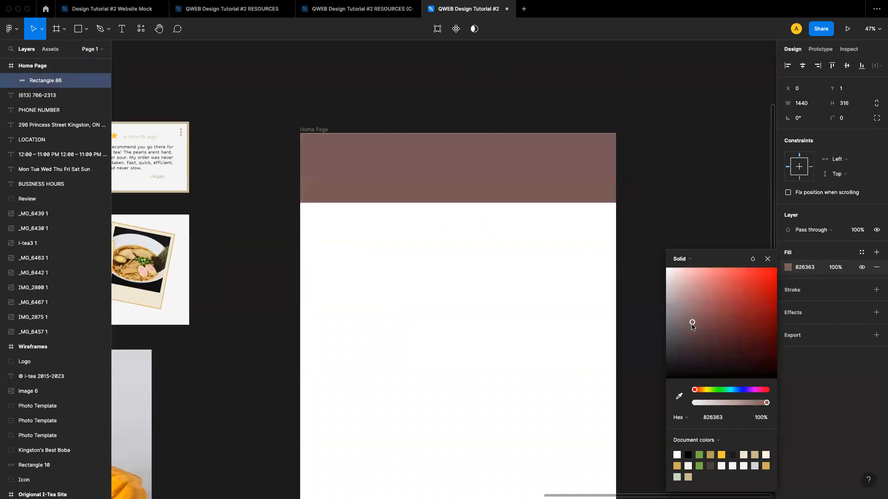
click(679, 396)
scroll(432, 296, left, 1)
scroll(434, 294, left, 10)
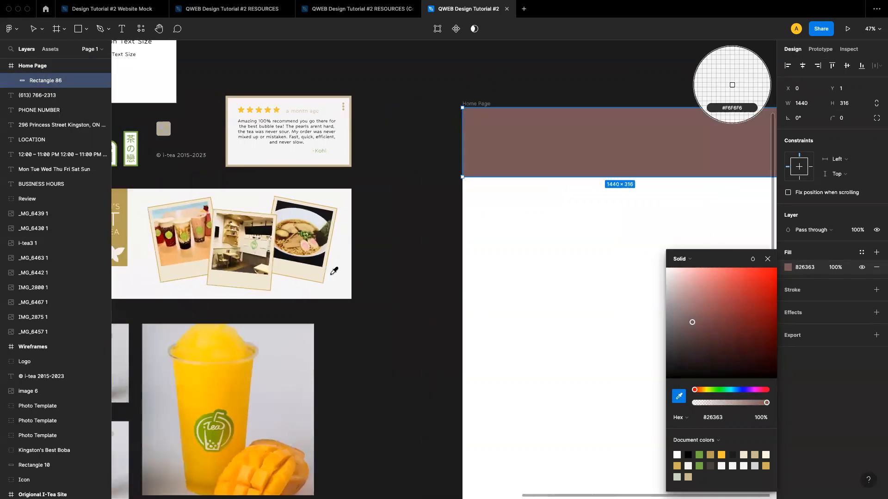
scroll(334, 271, left, 3)
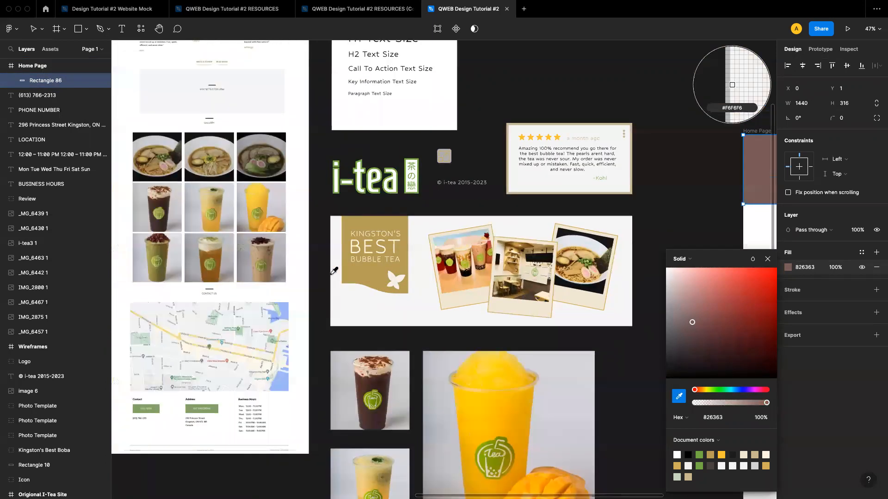
scroll(334, 271, down, 10)
scroll(334, 271, down, 5)
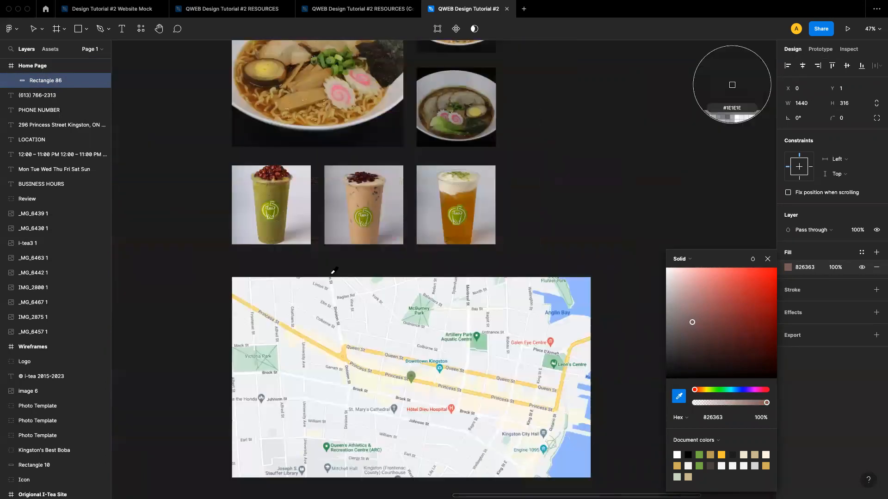
scroll(334, 271, down, 8)
scroll(334, 271, up, 7)
scroll(334, 271, left, 10)
scroll(333, 271, up, 8)
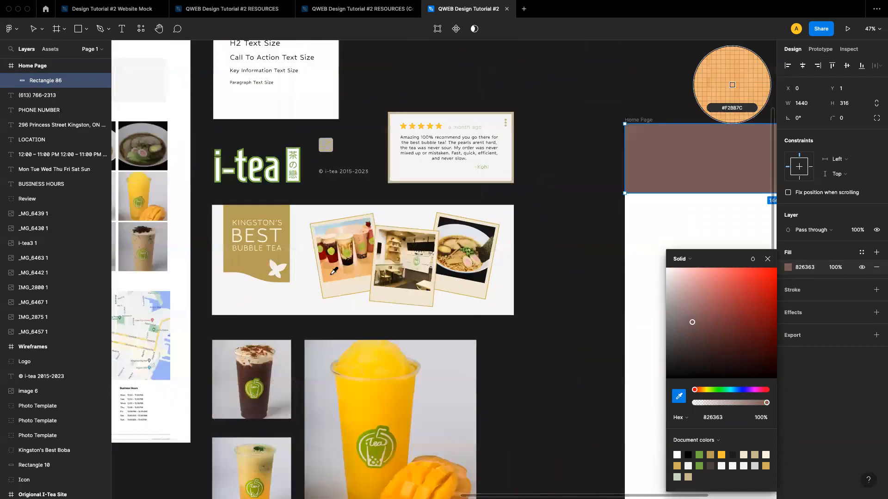
scroll(399, 260, up, 2)
click(405, 335)
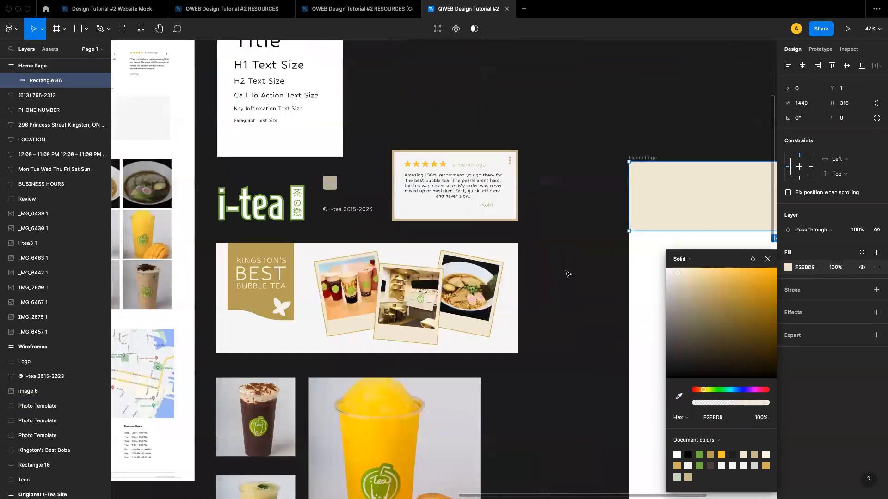
scroll(567, 274, right, 8)
click(521, 289)
scroll(522, 290, right, 2)
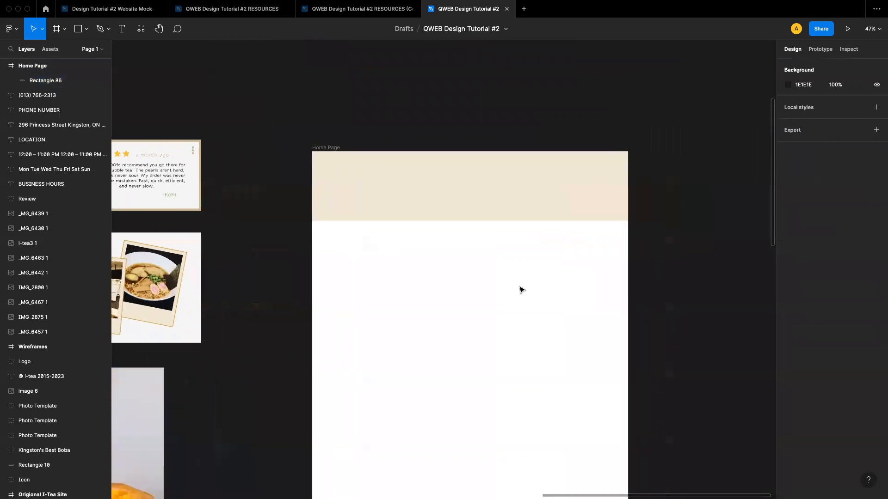
click(498, 196)
click(553, 340)
click(466, 191)
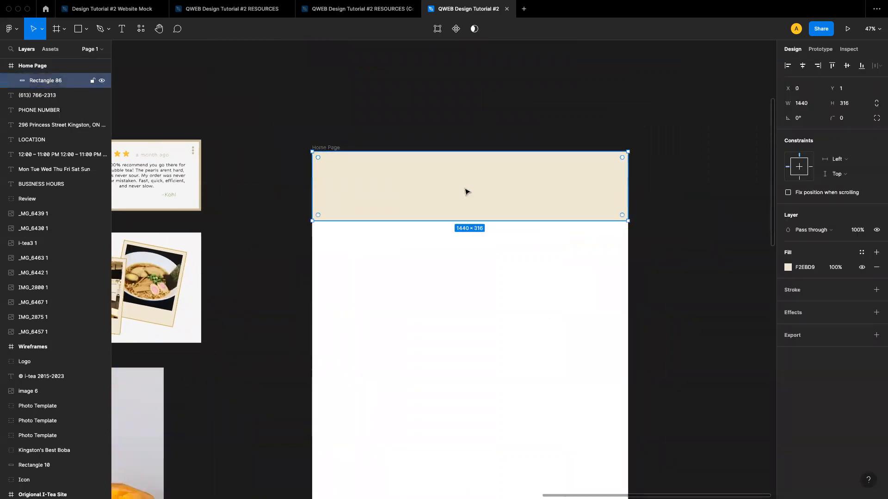
key(i)
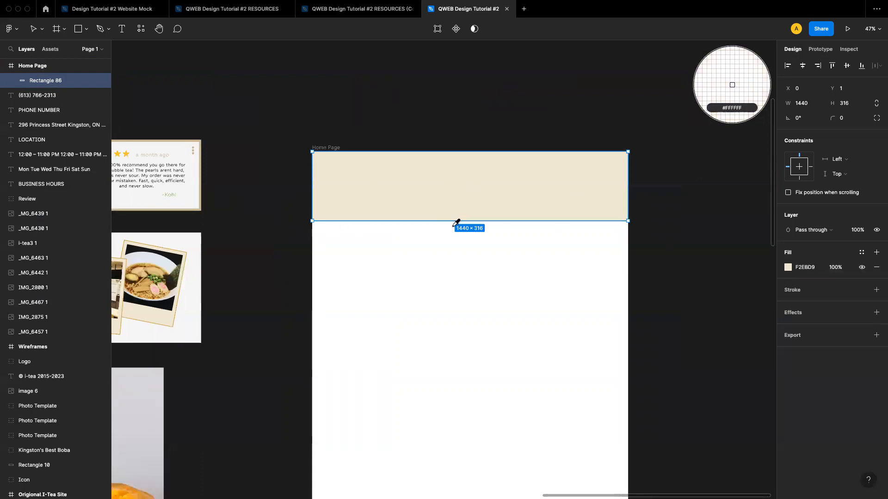
key(Escape)
click(437, 296)
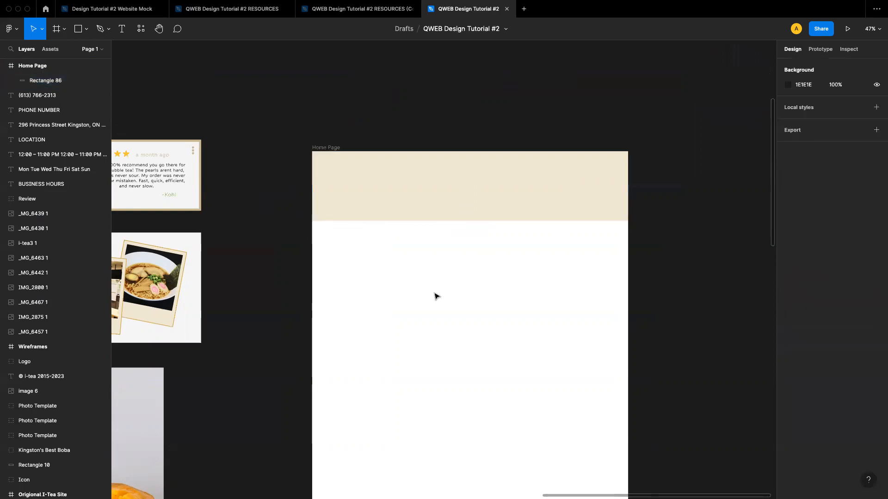
click(417, 211)
Move the i-tea logo from the resources into the centre of the header rectangle
scroll(456, 262, left, 2)
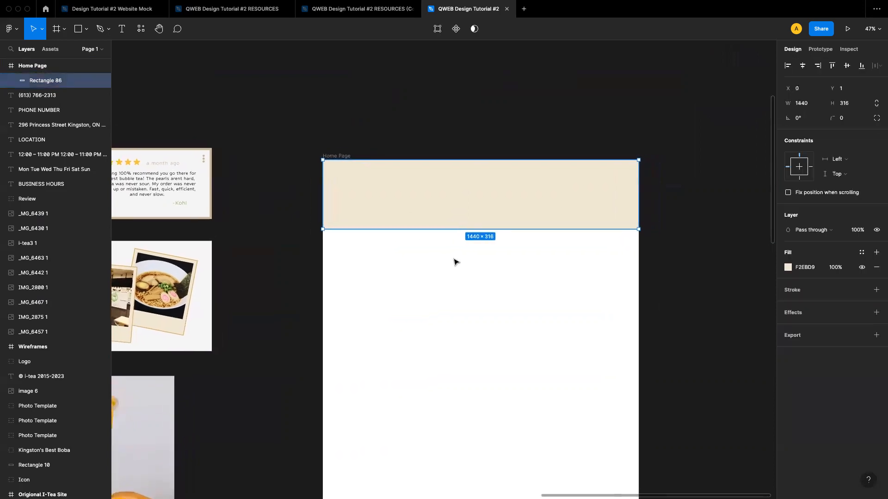
scroll(456, 262, down, 2)
scroll(457, 262, left, 3)
scroll(456, 262, down, 5)
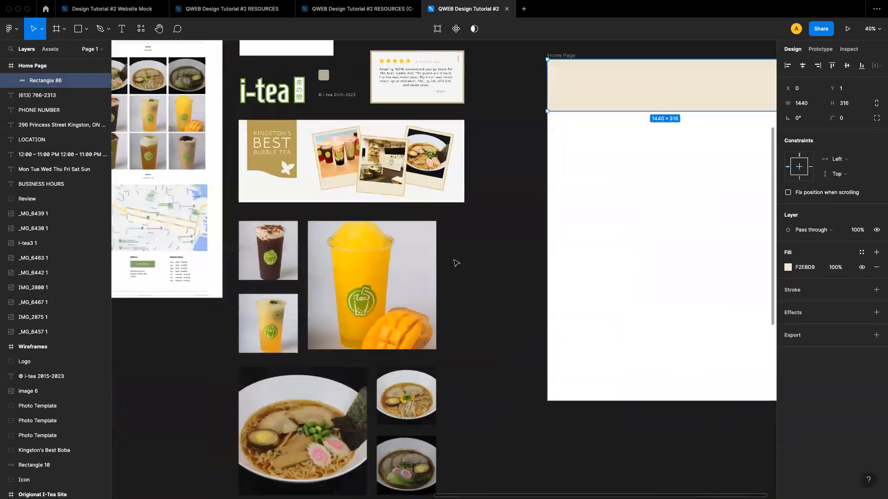
scroll(457, 262, up, 2)
scroll(456, 262, right, 1)
drag(309, 199, 584, 195)
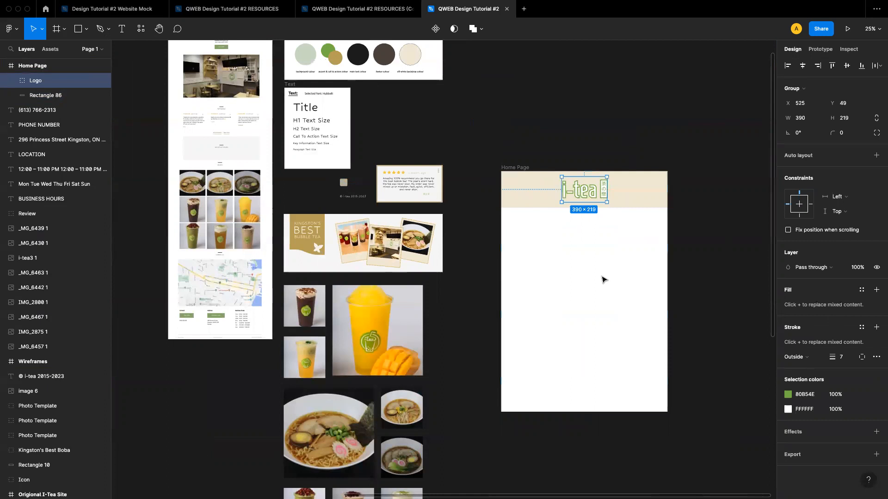
click(602, 277)
Inspect the logo's position and size within the header
scroll(602, 278, right, 3)
scroll(564, 229, up, 5)
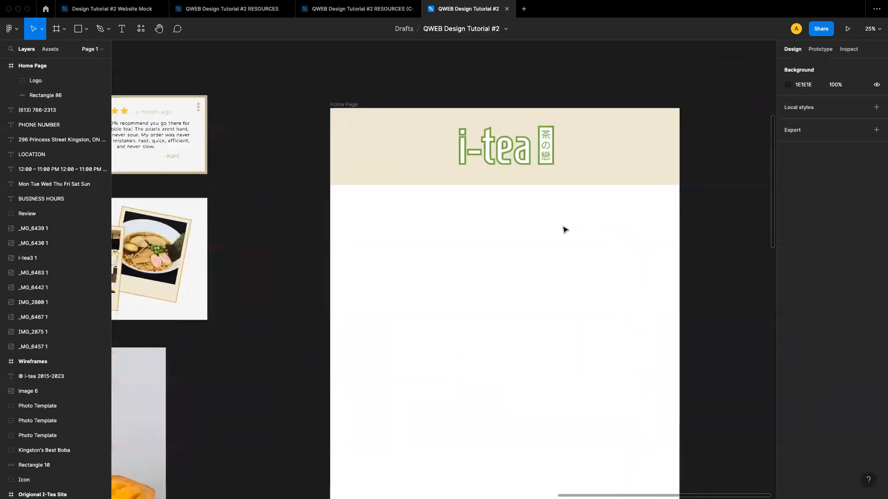
click(453, 169)
mouse_move(453, 169)
mouse_down()
mouse_move(438, 167)
mouse_move(452, 169)
mouse_up()
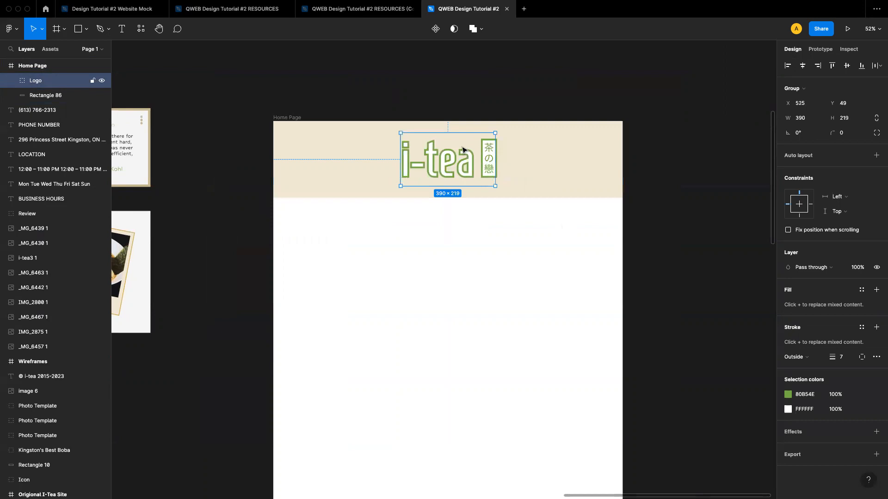
click(468, 253)
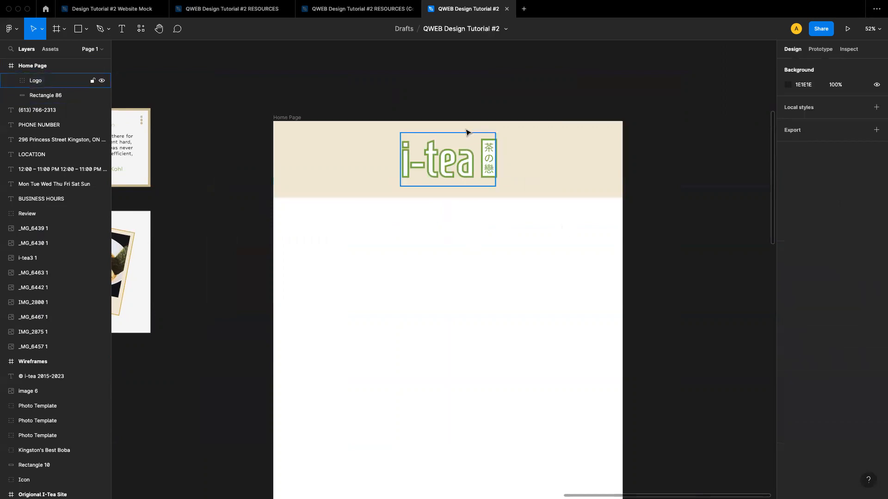
Add a layout grid to the Home Page frame and switch it to 12 columns
click(293, 119)
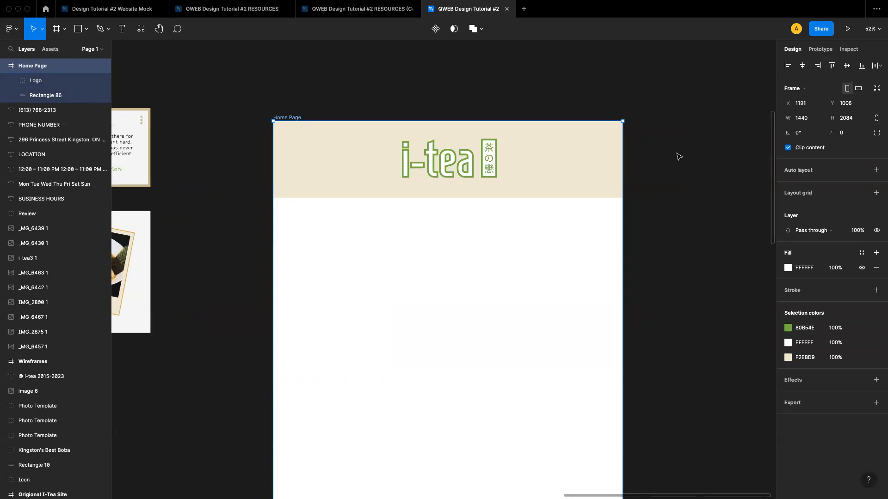
click(805, 194)
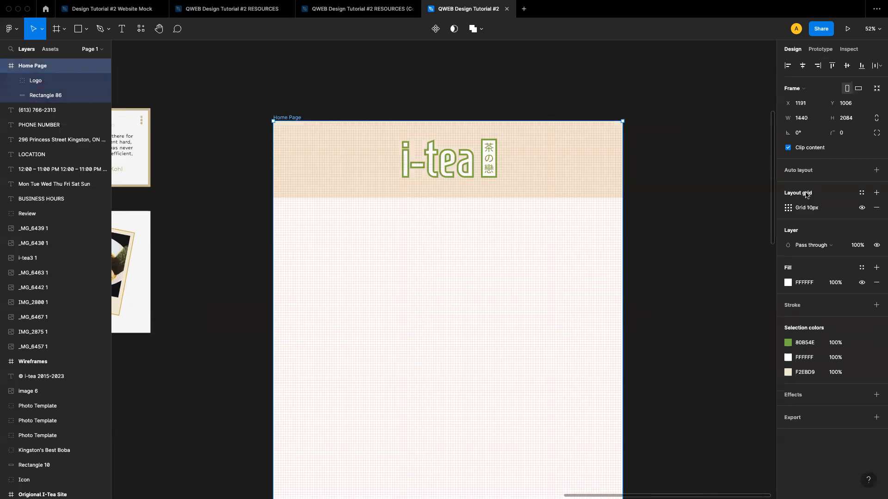
click(788, 209)
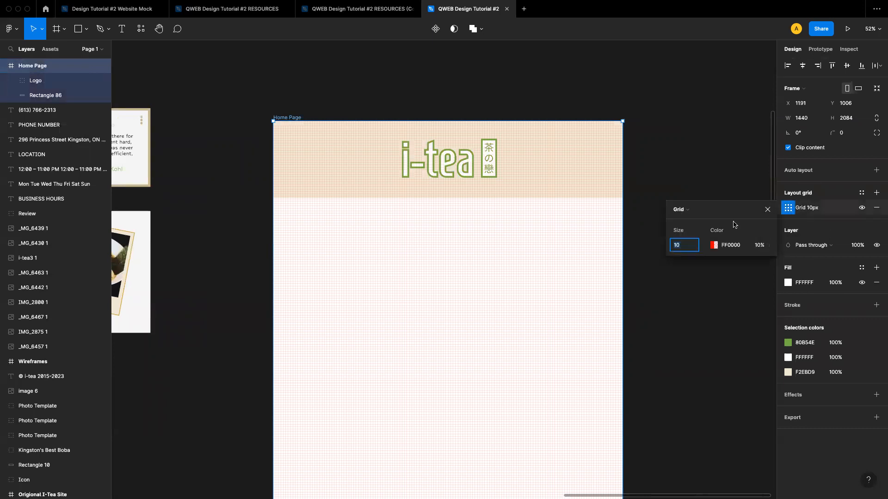
click(689, 211)
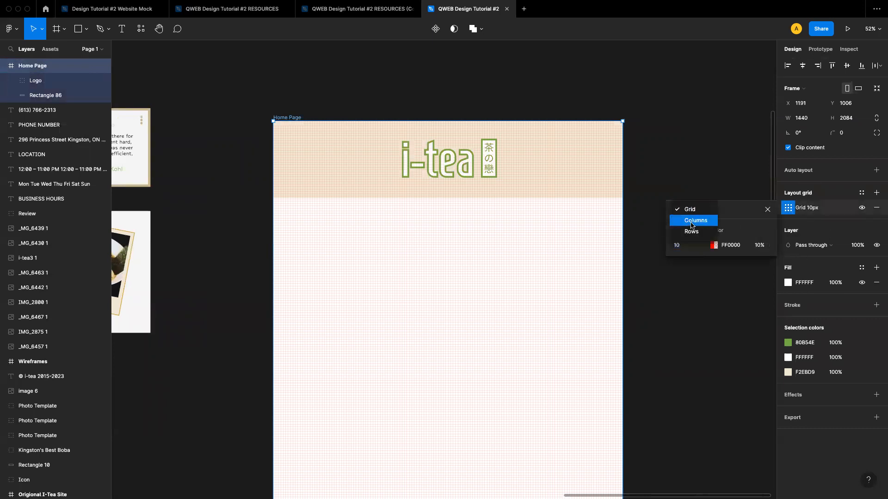
click(692, 222)
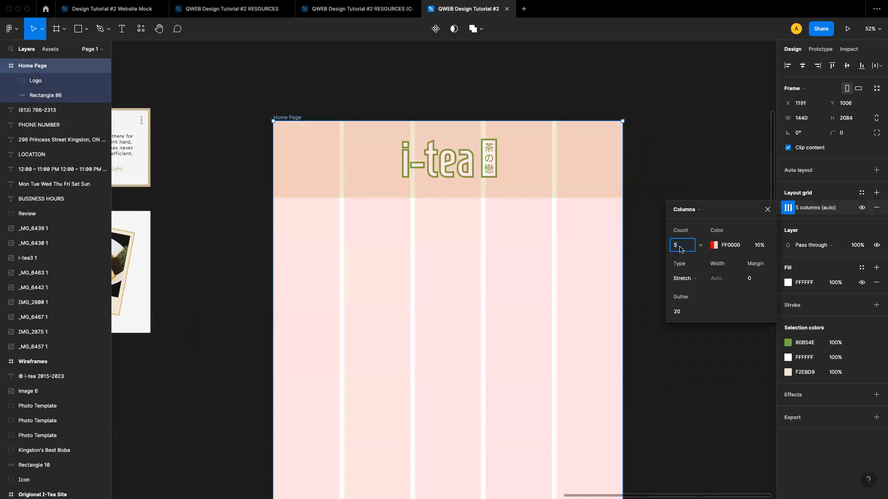
text(12)
key(Return)
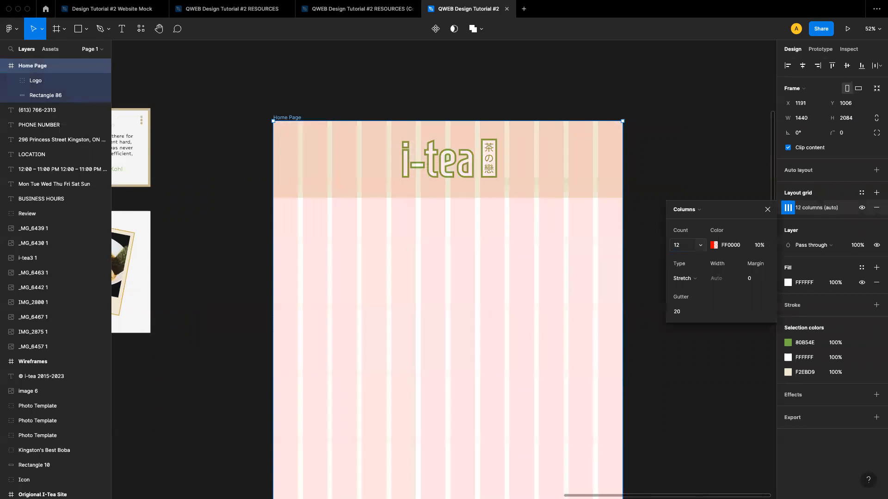
Switch the Home Page column grid to Center alignment with a 15 px gutter
click(701, 279)
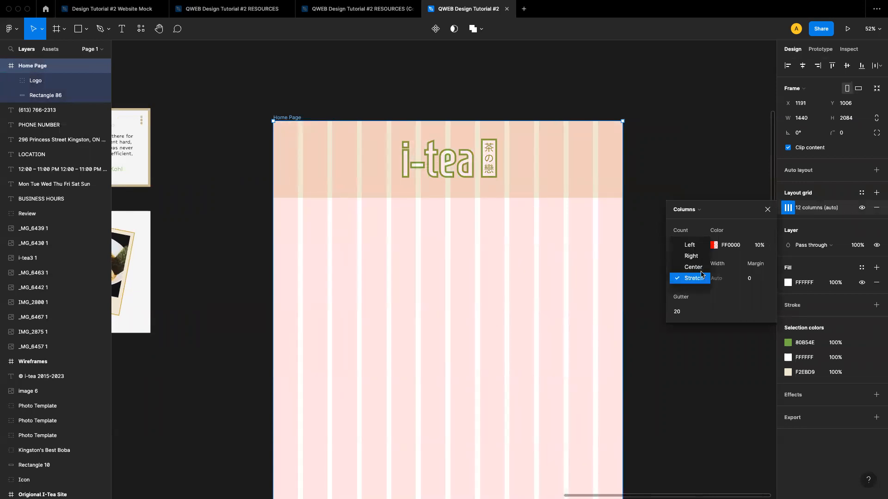
click(701, 268)
click(682, 313)
text(15)
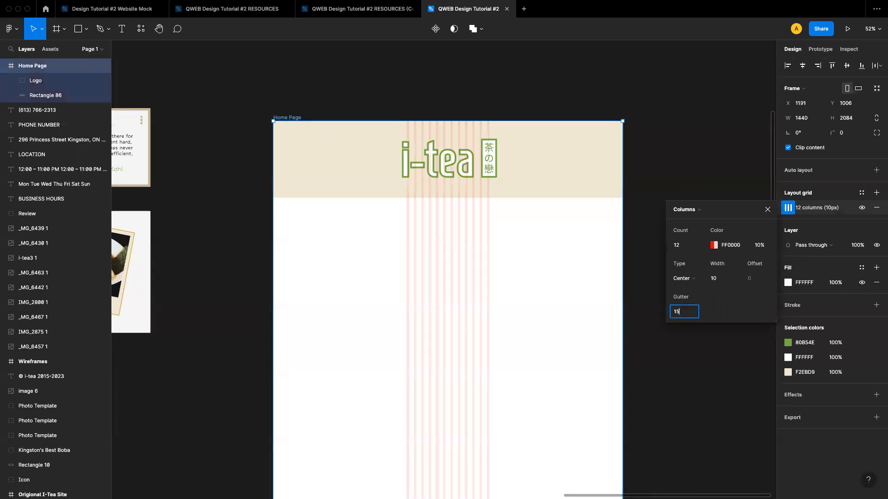
key(Return)
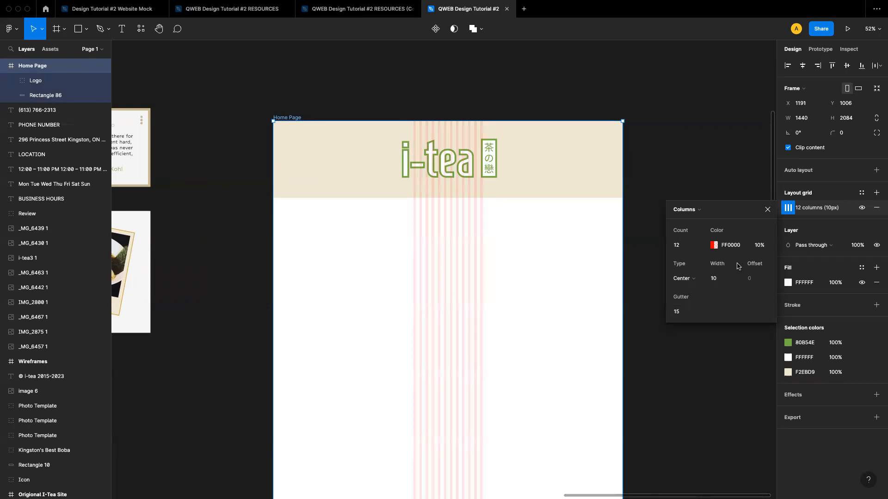
Set the grid's column width to 80 px and close the grid settings
click(716, 281)
text(80)
key(Return)
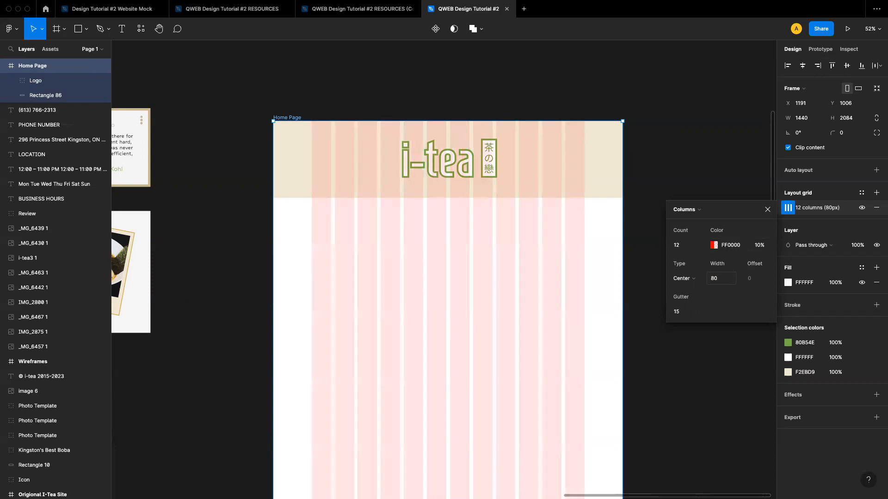
click(670, 367)
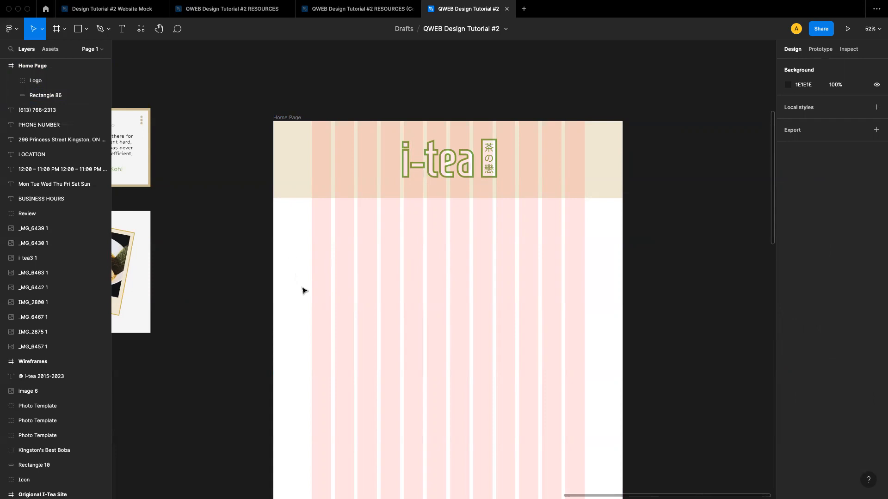
scroll(301, 289, down, 3)
scroll(303, 291, up, 2)
scroll(303, 291, down, 1)
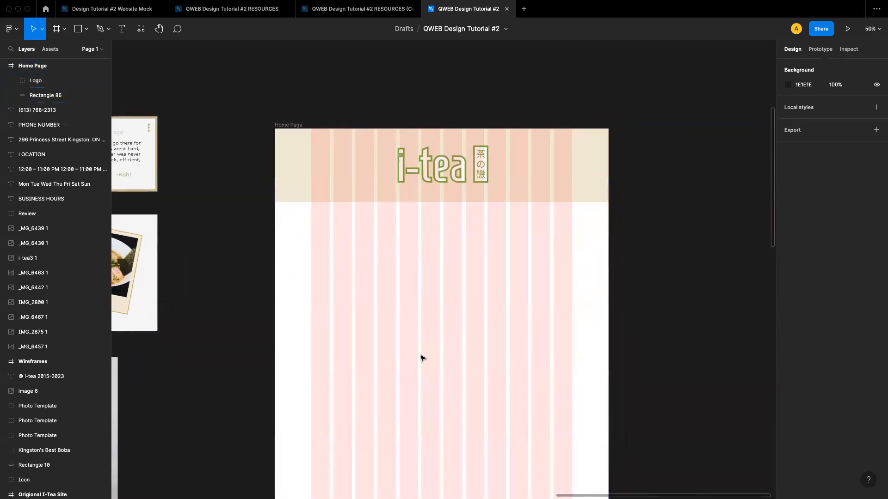
scroll(423, 359, down, 2)
scroll(422, 358, right, 1)
scroll(422, 358, up, 4)
scroll(422, 358, down, 2)
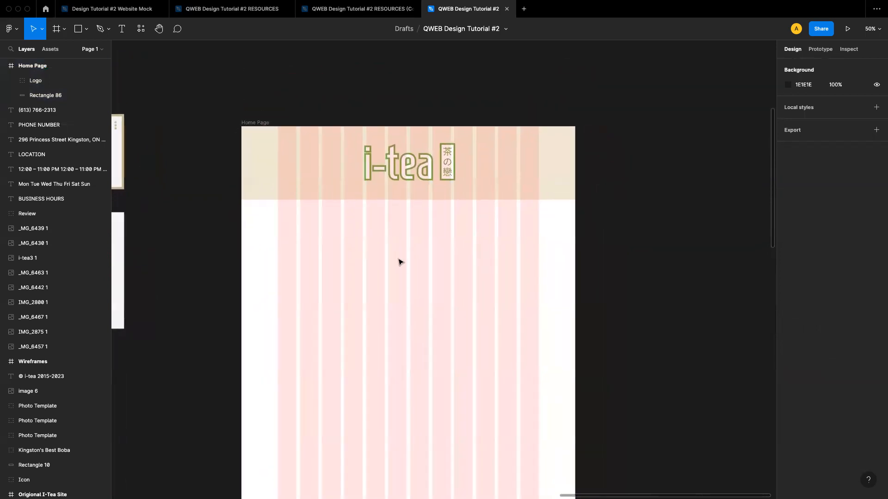
scroll(341, 250, down, 6)
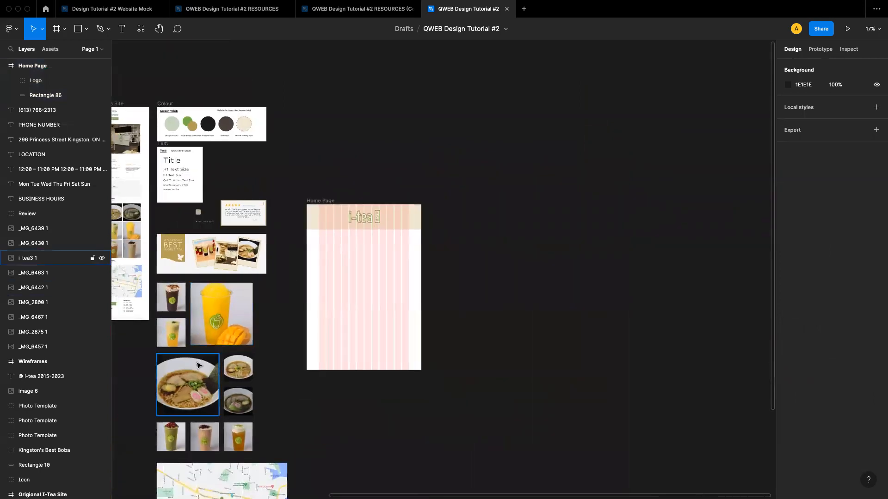
click(179, 301)
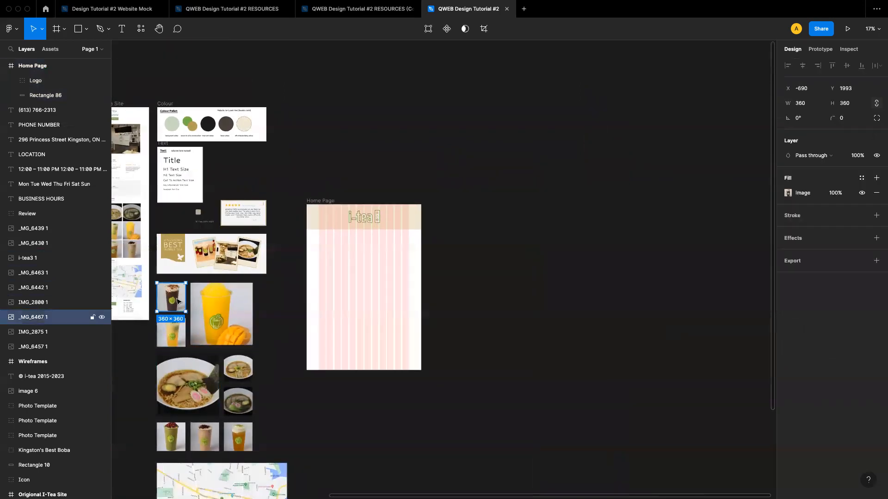
drag(270, 297, 331, 291)
scroll(331, 291, up, 8)
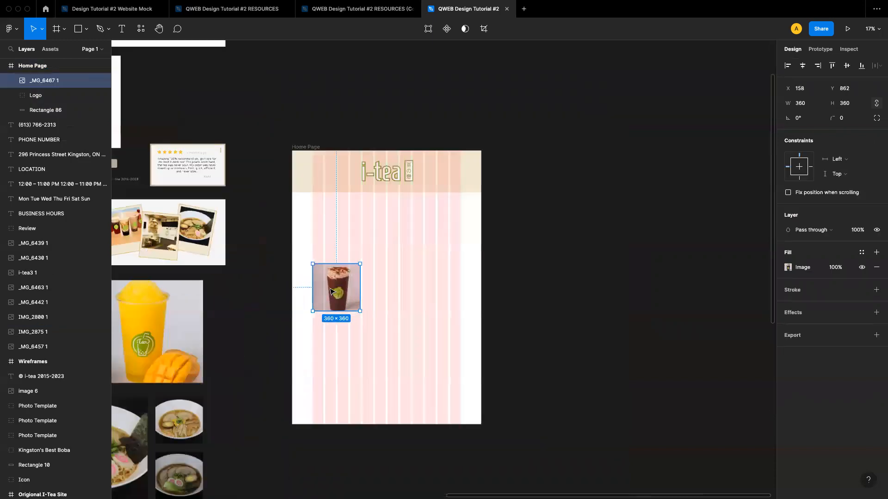
scroll(331, 291, down, 3)
scroll(331, 291, up, 3)
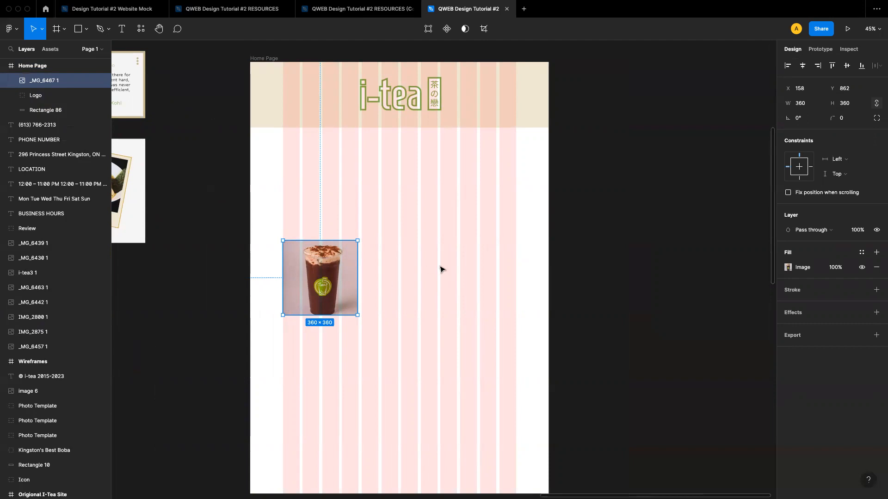
key(super+z)
click(569, 267)
Select the Home Page frame and hide its layout grid
scroll(483, 214, up, 1)
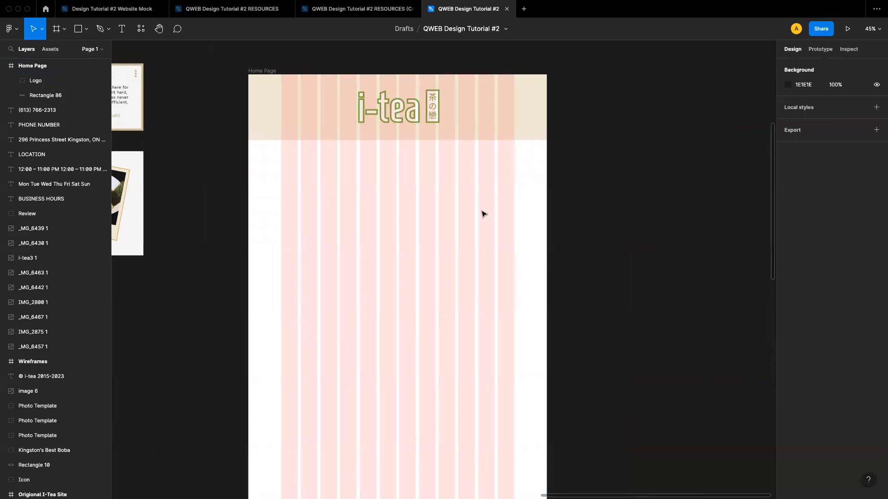
click(272, 71)
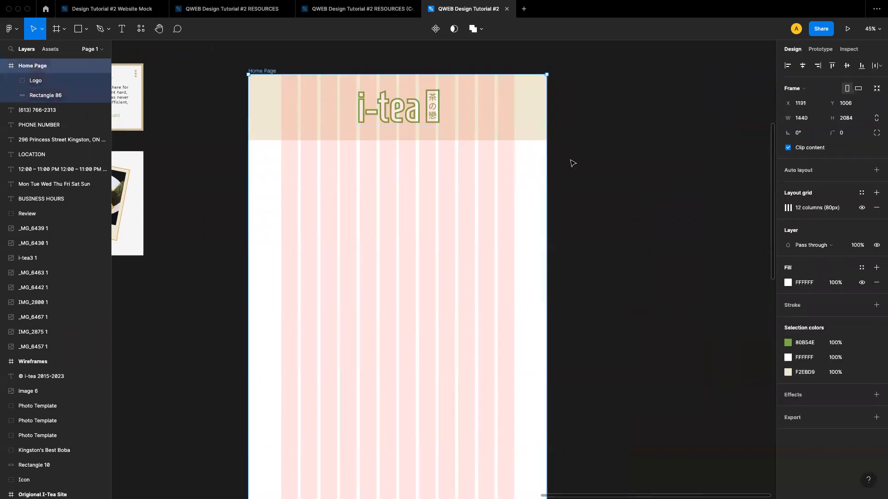
click(862, 208)
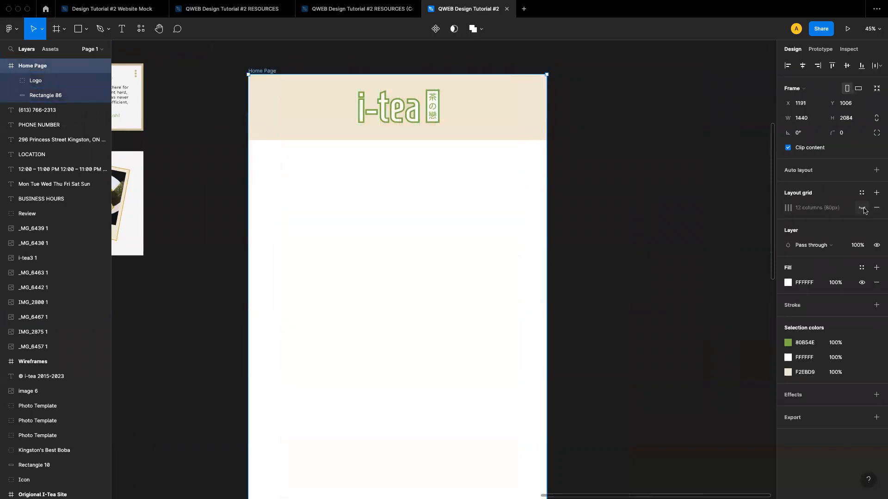
Draw a full-width rectangle about 1440 × 159 directly below the header
scroll(480, 221, down, 2)
click(575, 215)
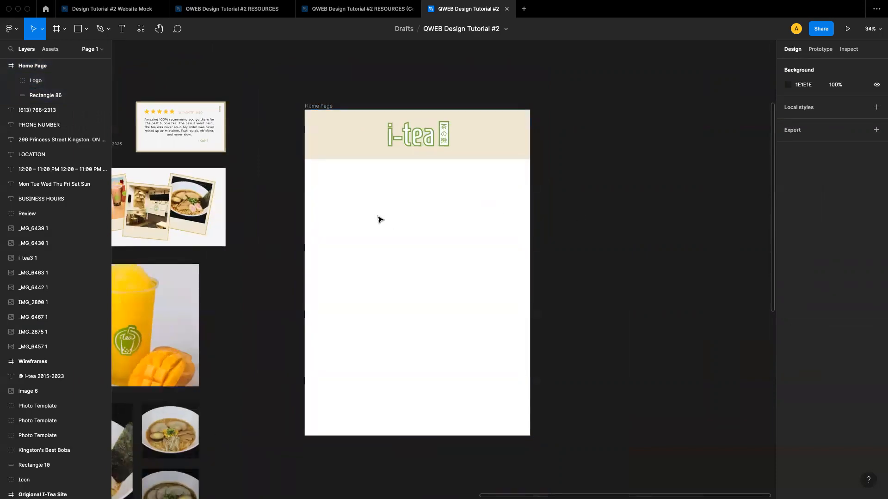
scroll(380, 220, left, 3)
scroll(383, 199, up, 4)
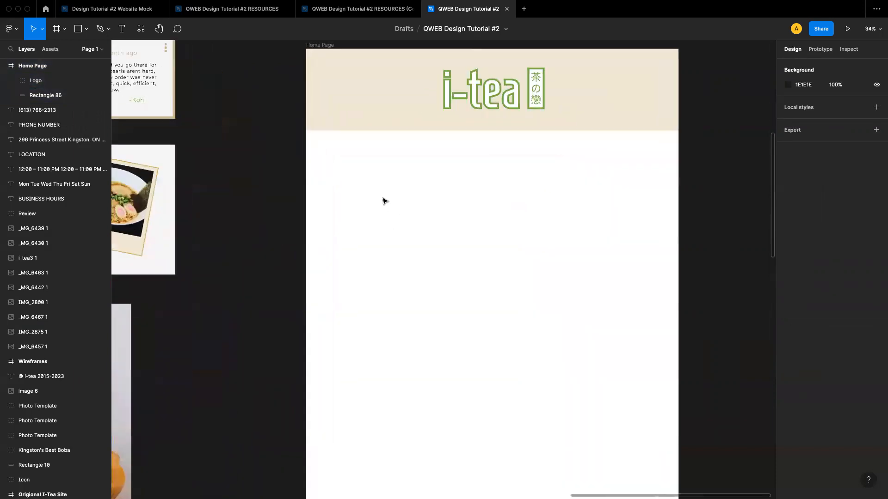
click(87, 28)
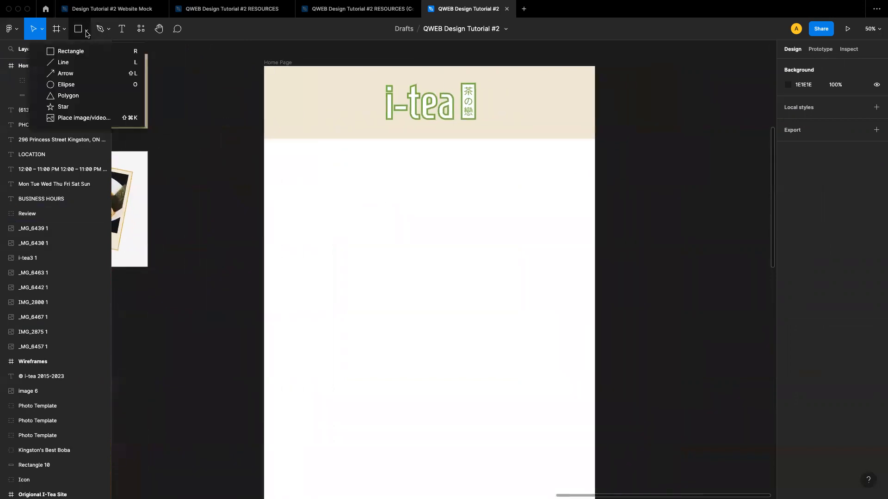
click(70, 51)
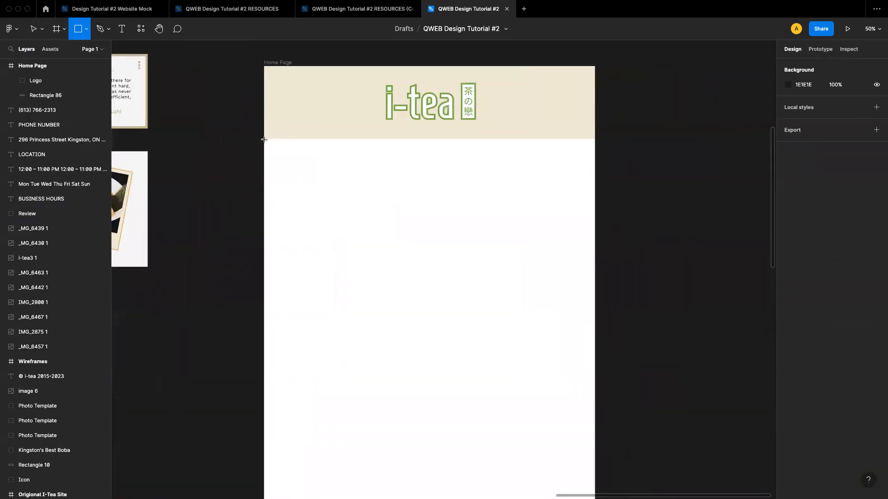
drag(264, 139, 594, 175)
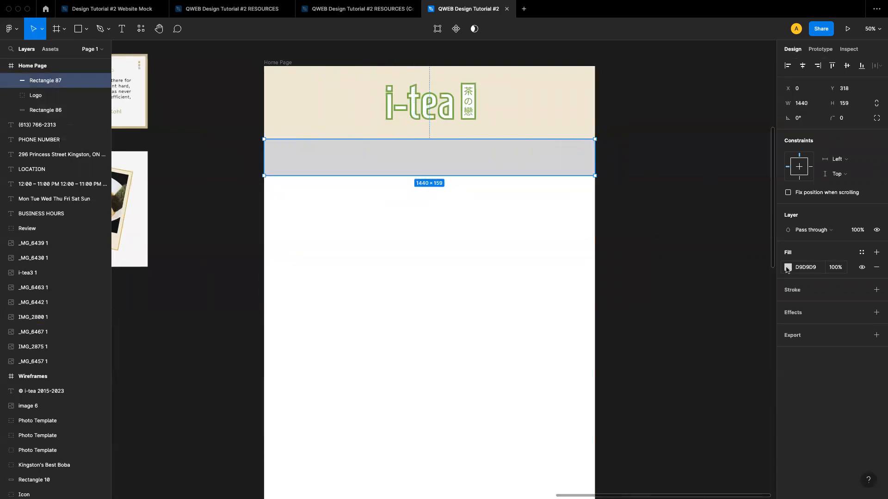
Fill the new rectangle with the dark brown footer colour 534A43 sampled with the eyedropper from the colour palette
key(i)
scroll(583, 273, left, 10)
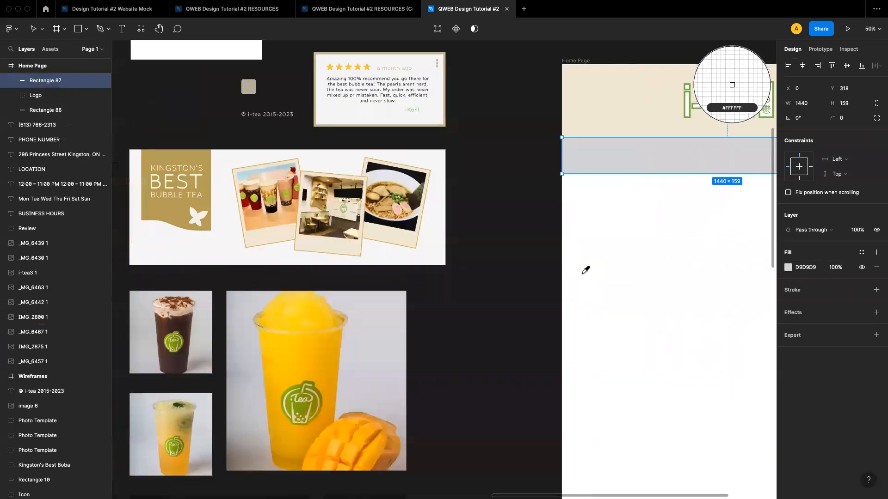
scroll(586, 270, left, 5)
scroll(573, 208, up, 8)
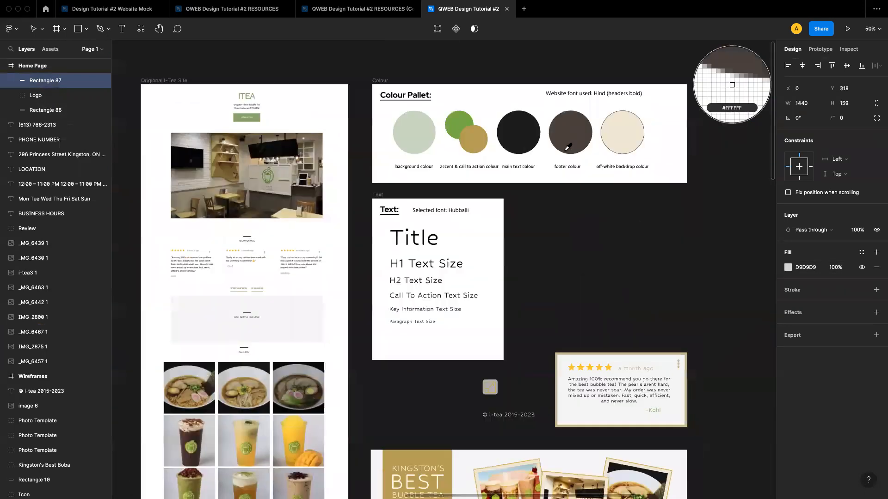
click(568, 147)
scroll(615, 180, right, 10)
scroll(615, 179, down, 4)
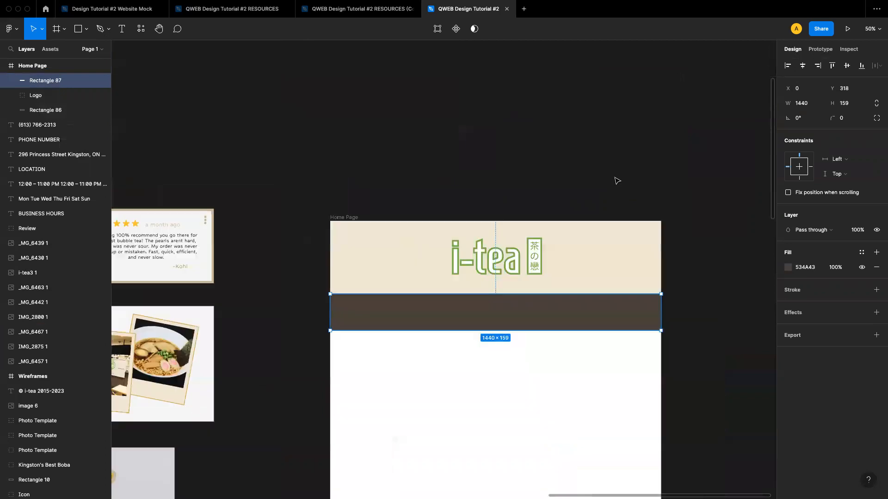
Set the brown band's height to 146
scroll(569, 246, down, 3)
scroll(569, 246, up, 3)
mouse_move(557, 264)
mouse_down()
mouse_move(554, 276)
mouse_move(557, 264)
mouse_up()
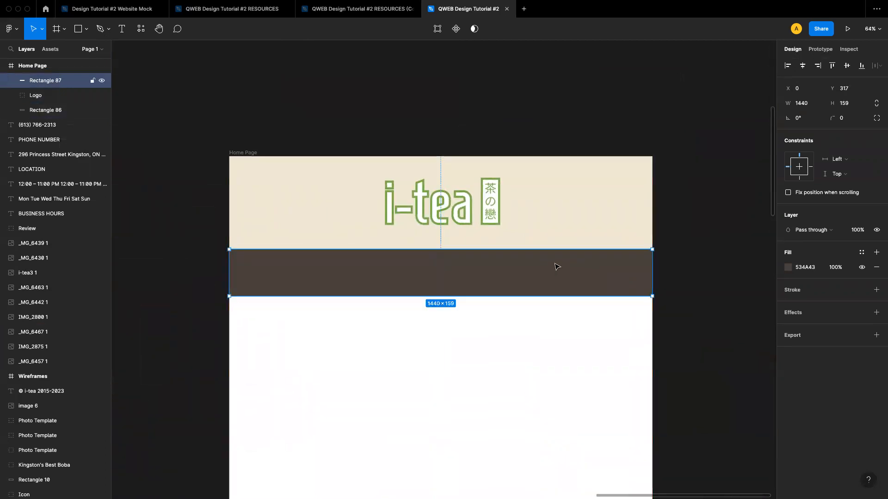
click(493, 337)
click(528, 274)
click(844, 108)
text(146)
key(Return)
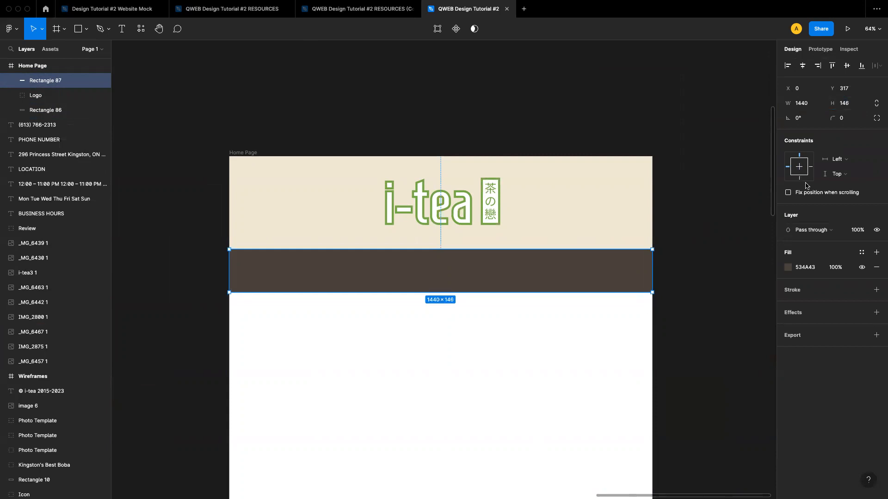
click(729, 300)
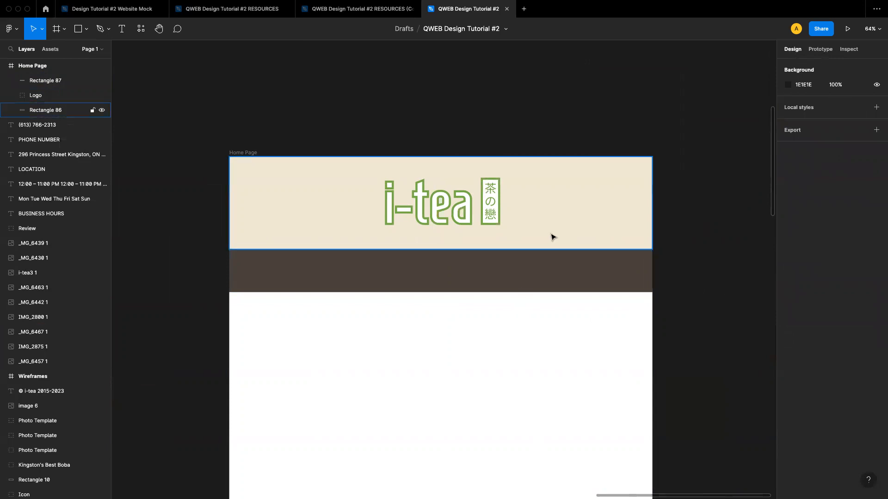
scroll(553, 237, up, 1)
scroll(551, 238, down, 2)
scroll(552, 239, up, 1)
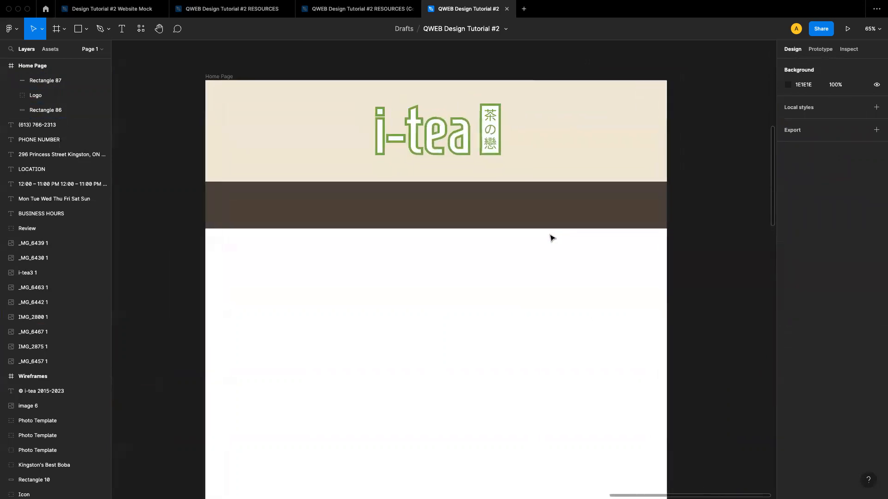
scroll(551, 238, down, 3)
scroll(471, 232, up, 1)
click(403, 228)
click(346, 302)
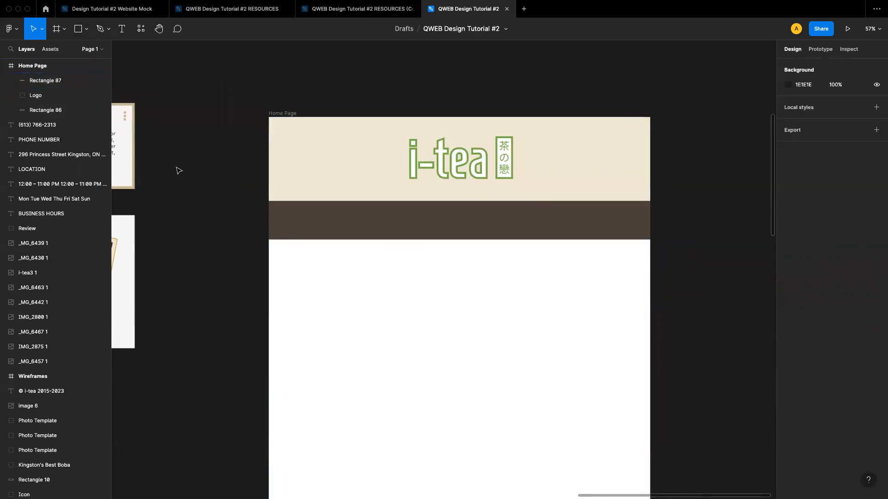
scroll(263, 230, down, 1)
scroll(263, 230, left, 2)
scroll(264, 231, down, 1)
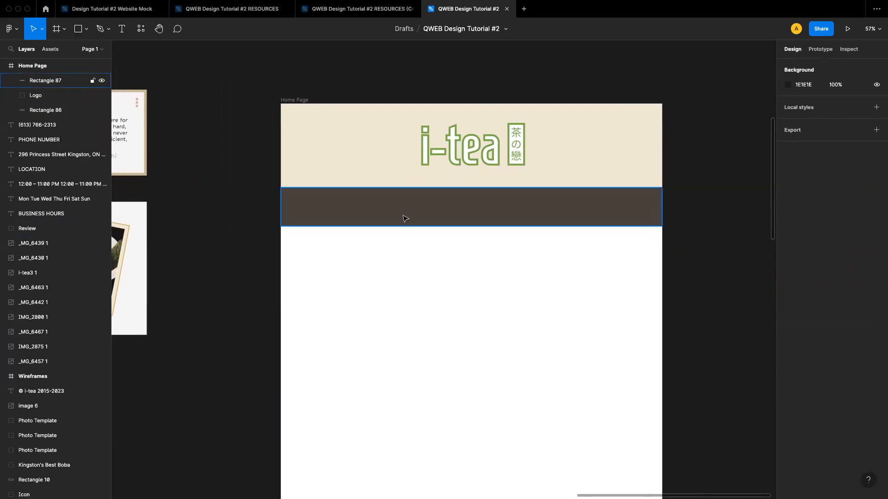
click(378, 212)
click(337, 279)
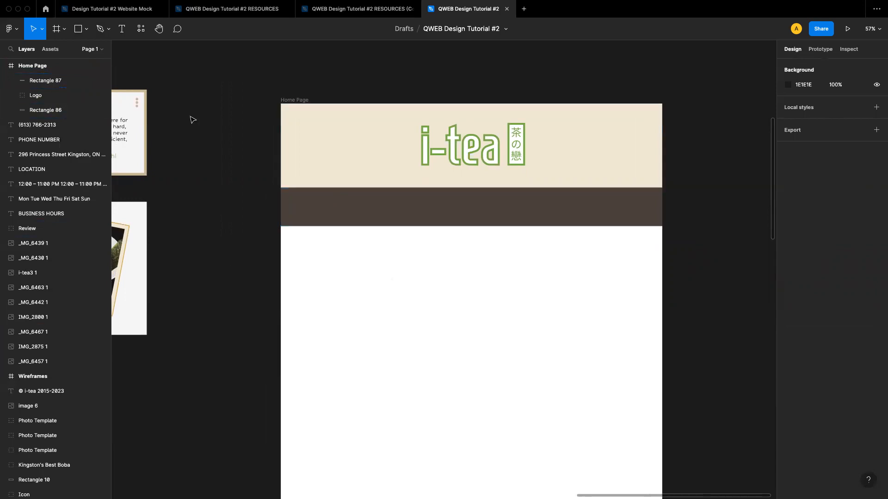
Draw a rectangle about 1407 × 100 inside the brown band
click(86, 33)
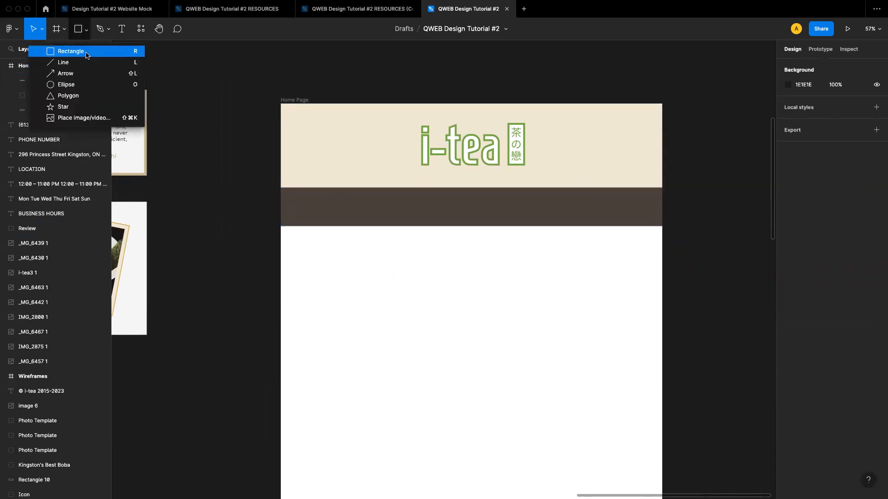
click(90, 54)
click(271, 195)
drag(270, 192, 615, 215)
Set the inner rectangle's fill opacity to 20%
click(788, 267)
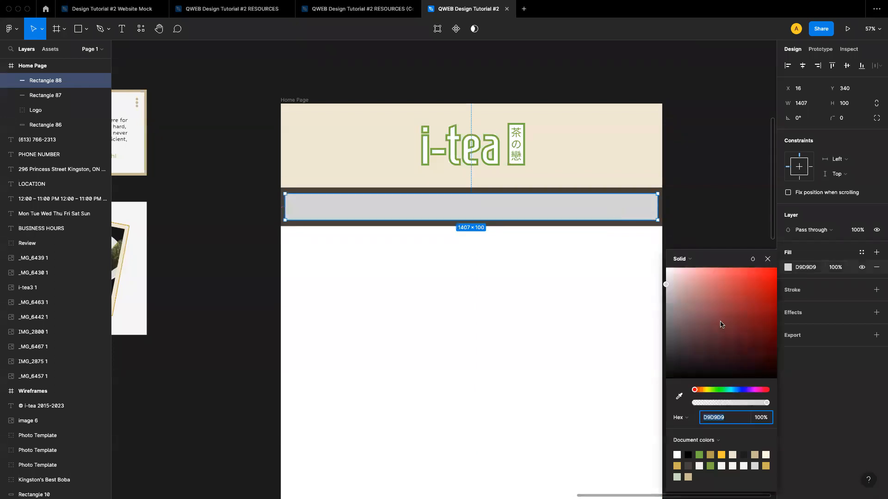
click(758, 418)
text(20)
key(Return)
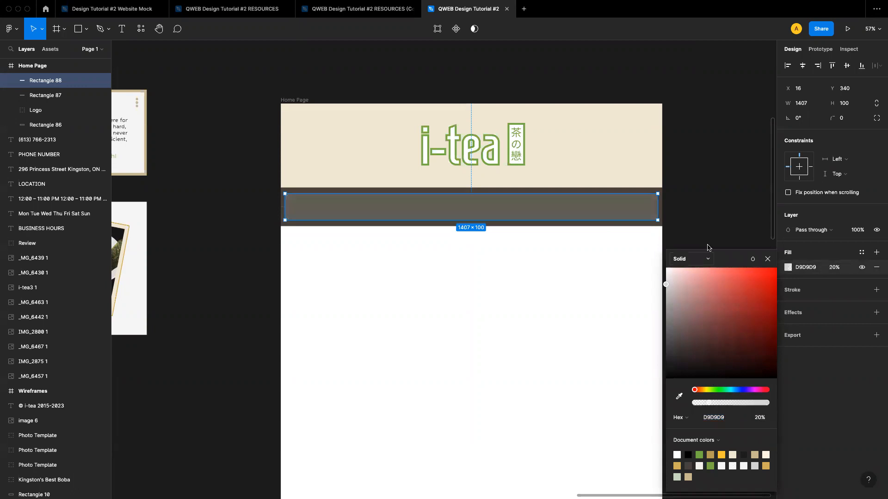
click(717, 228)
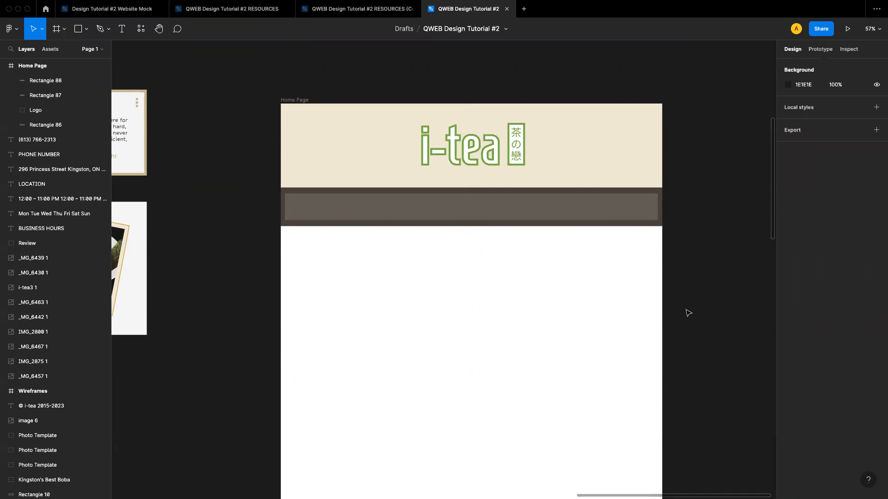
Narrow the inner rectangle to about 1389 wide so it is centred in the band
click(627, 215)
drag(653, 208, 621, 212)
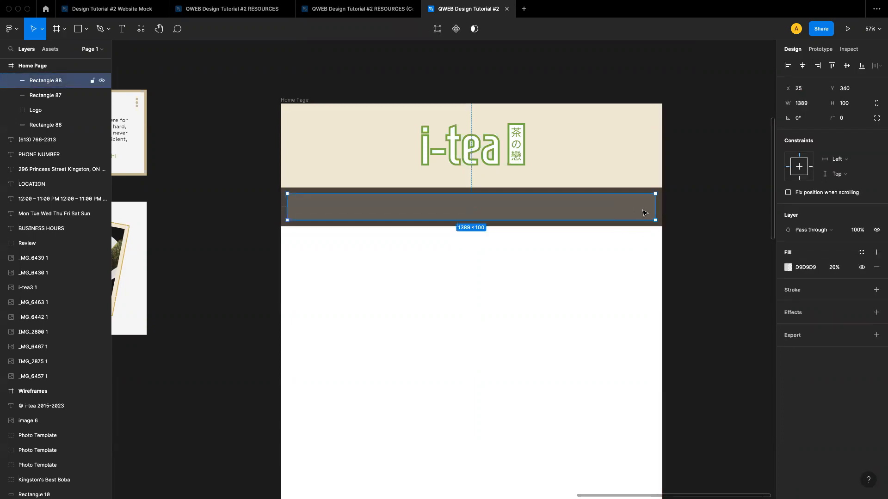
click(677, 225)
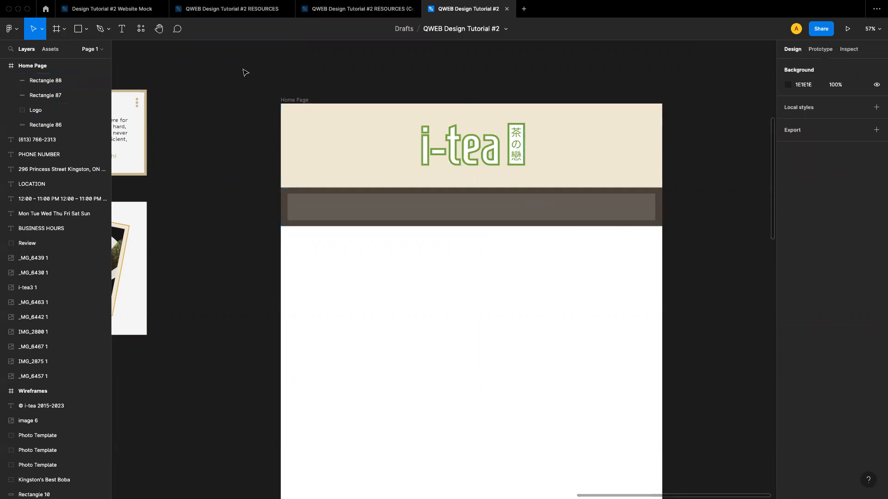
Create a text layer reading "ABOUT MENU ORDER GALLERY CONTACT" just below the navigation band
click(122, 31)
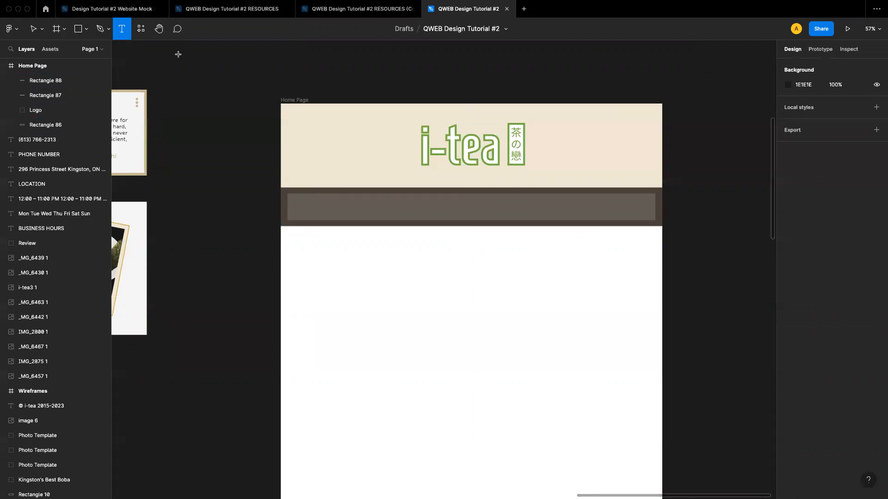
click(336, 250)
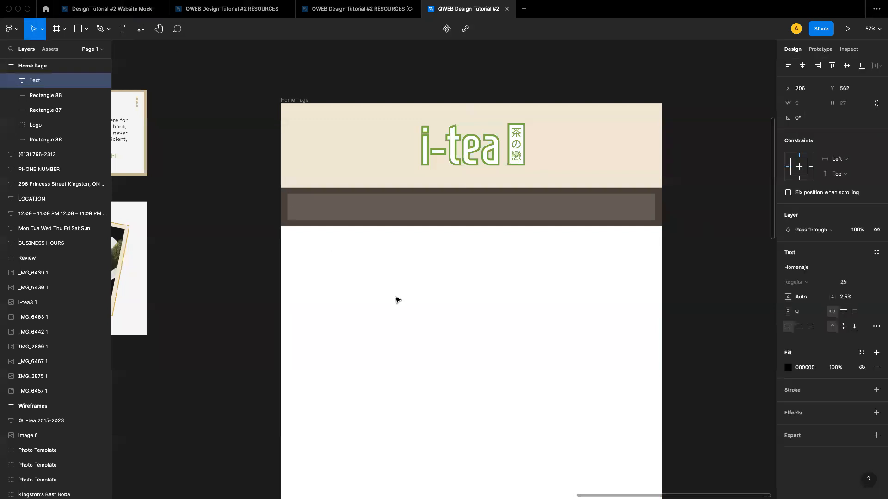
text(ABOUT MENU ORDER GALL)
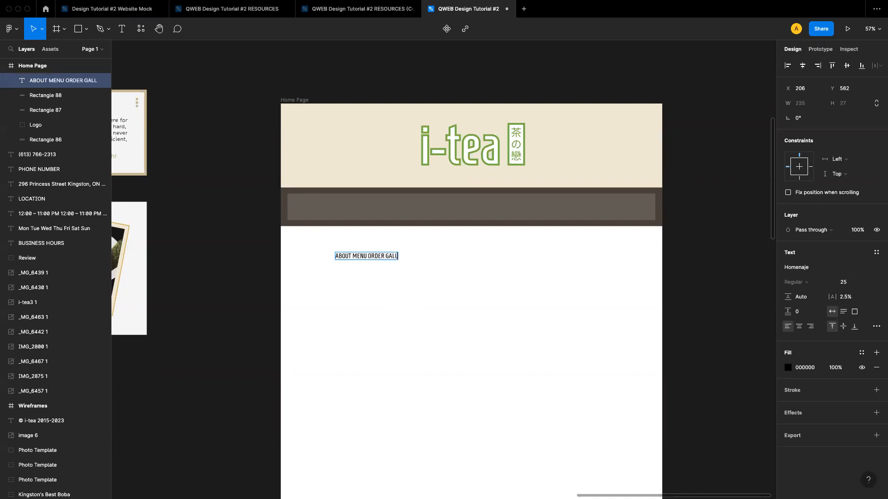
text(ERY CONTACT)
key(Escape)
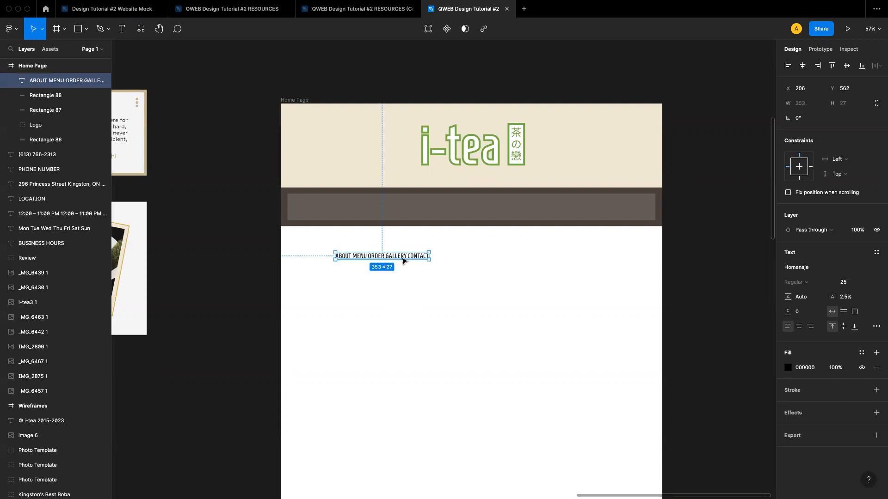
Edit the text layer to remove everything except "ABOUT"
click(392, 289)
double_click(370, 256)
click(371, 255)
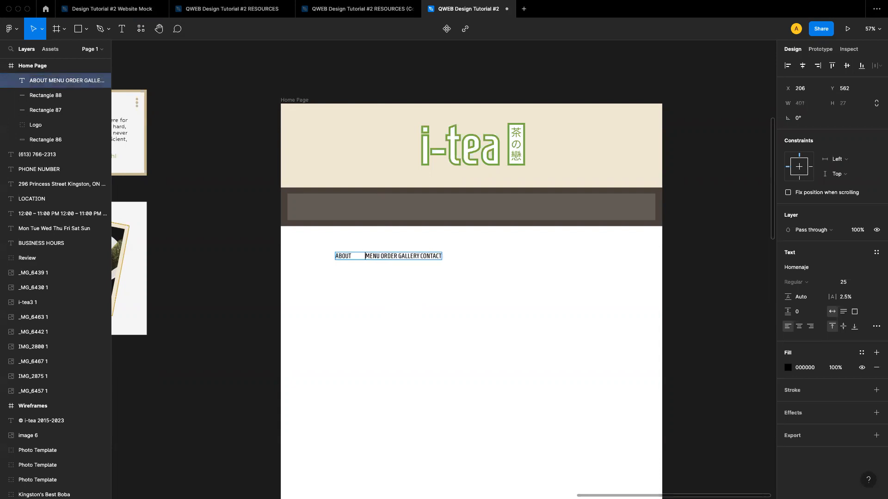
key(BackSpace)
key(BackSpace)
key(BackSpace)
key(BackSpace)
key(BackSpace)
key(BackSpace)
key(BackSpace)
key(BackSpace)
key(BackSpace)
key(BackSpace)
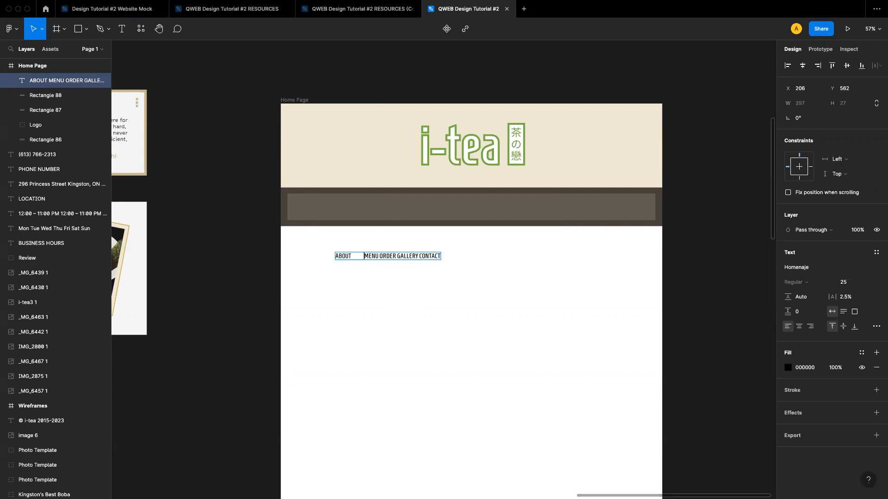
key(BackSpace)
key(BackSpace)
drag(354, 256, 430, 257)
key(super+x)
key(Escape)
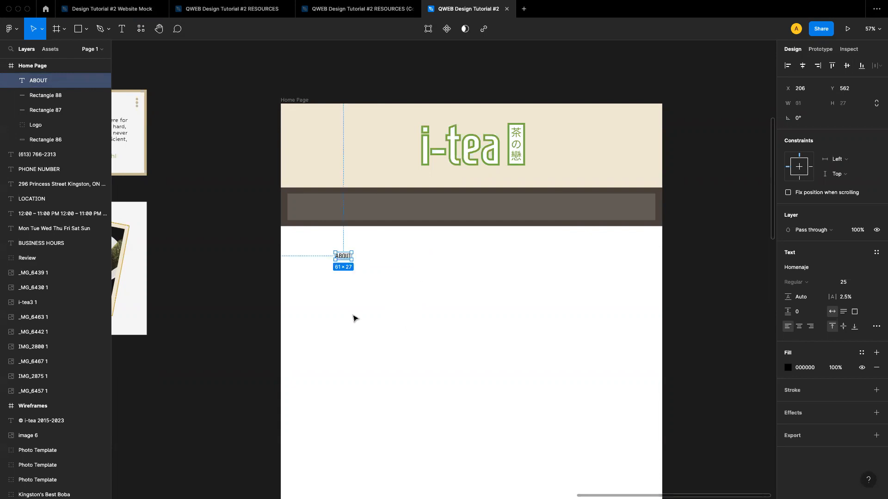
Change the ABOUT text's font to Hubballi, matching the font chosen in the resources
double_click(342, 260)
scroll(423, 292, left, 5)
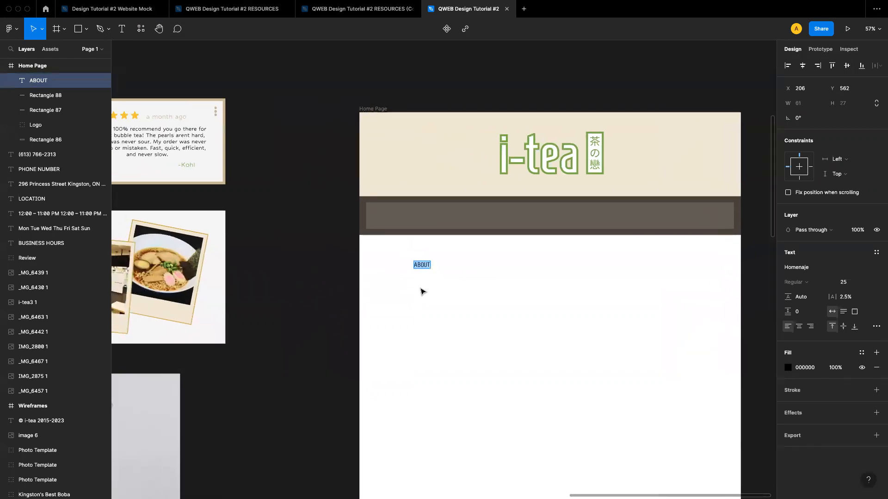
scroll(423, 292, left, 5)
scroll(422, 292, up, 5)
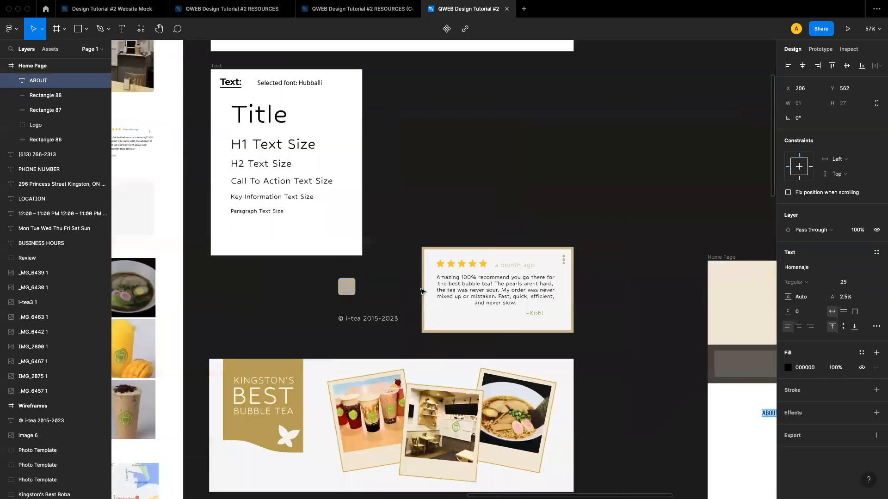
click(796, 267)
text(Ha)
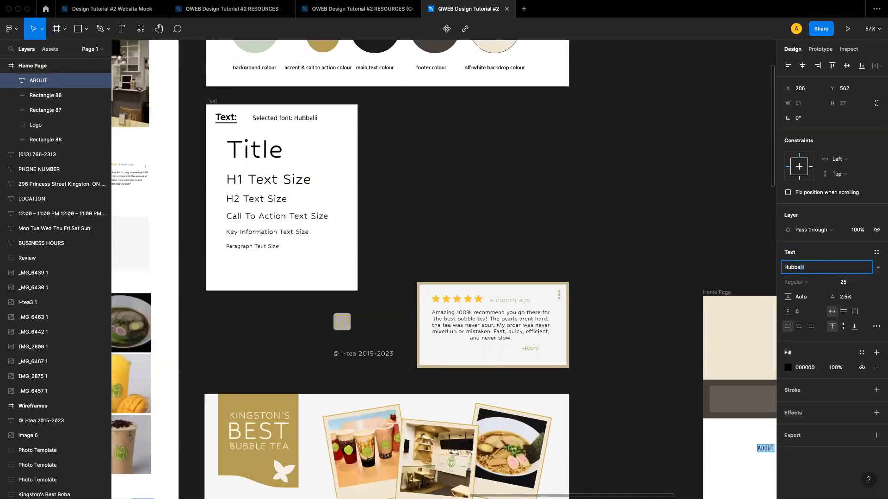
key(Return)
Move the ABOUT text into the navigation band and set its font size to 45
scroll(681, 264, right, 10)
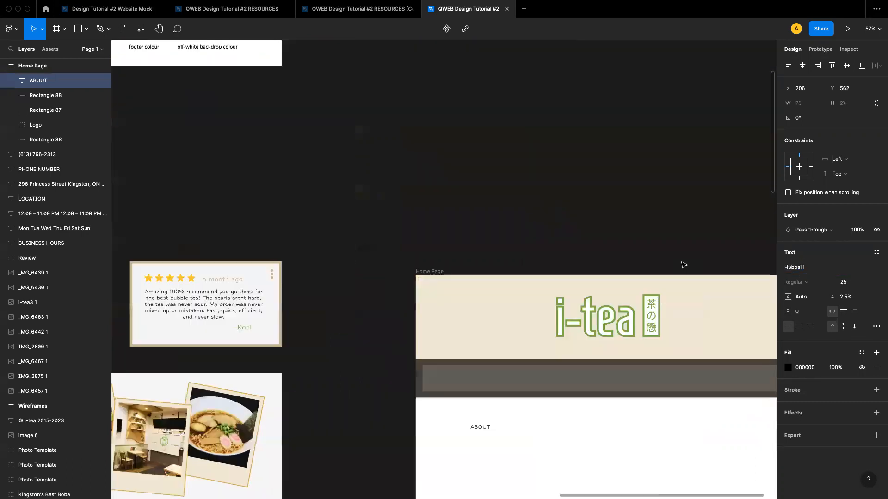
scroll(453, 388, down, 2)
drag(452, 388, 417, 345)
scroll(396, 342, right, 5)
scroll(396, 342, down, 2)
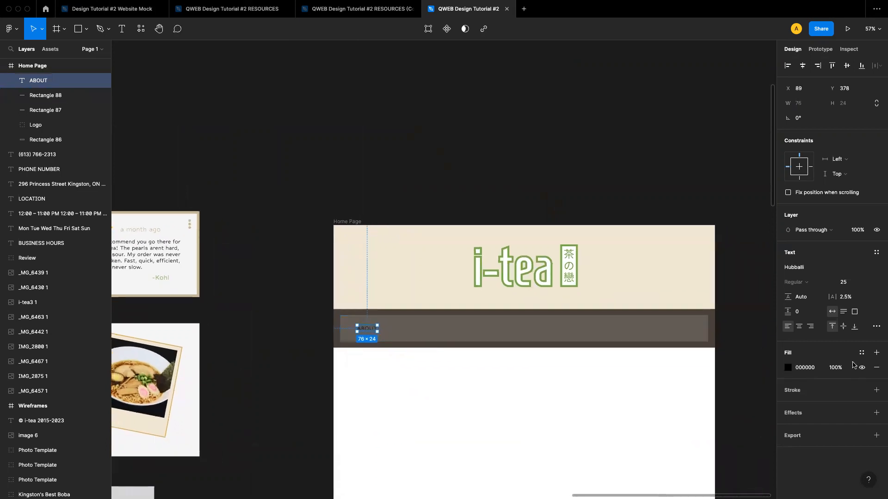
click(846, 283)
key(Return)
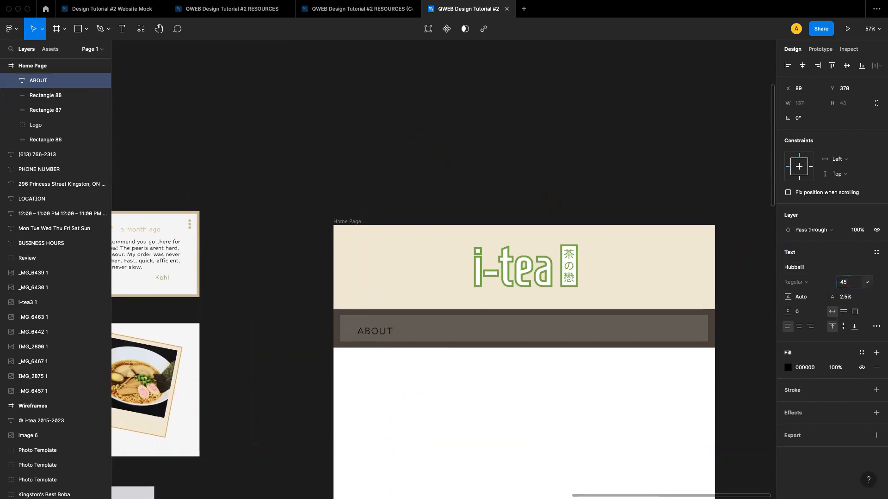
click(647, 404)
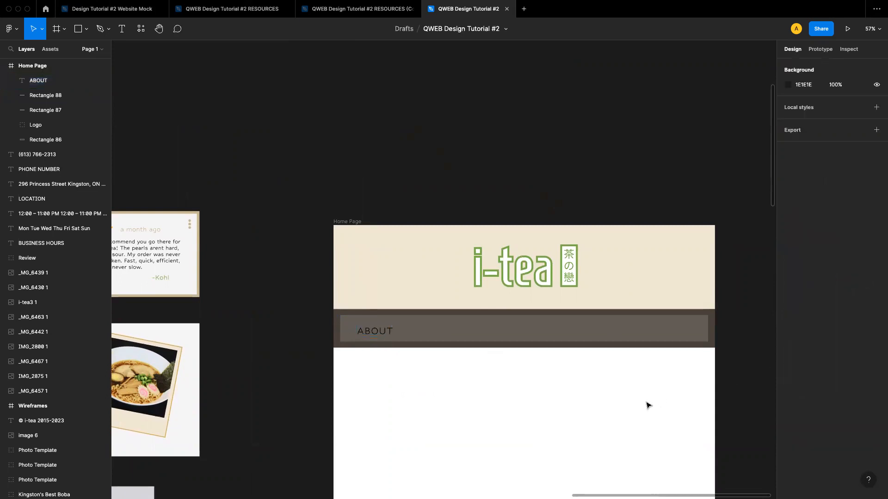
Set the ABOUT text's fill colour to white FFFFFF from the document colours
scroll(555, 346, right, 3)
scroll(555, 347, down, 1)
scroll(520, 314, right, 2)
scroll(520, 314, down, 1)
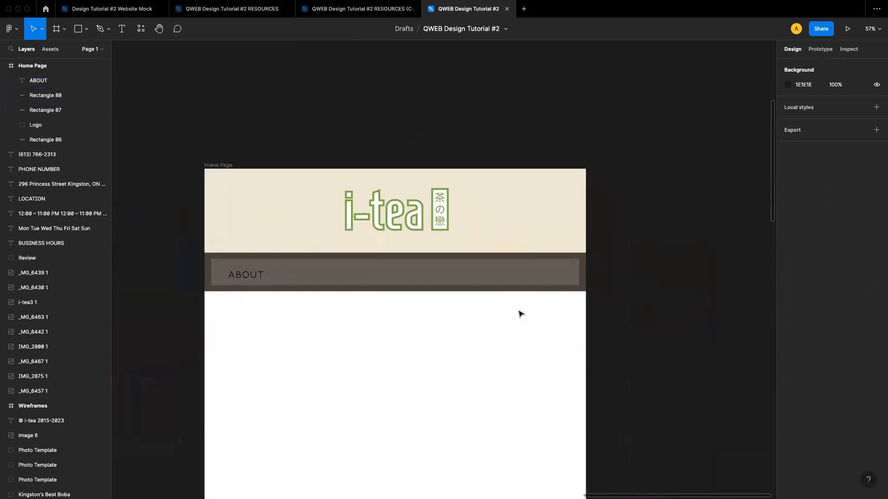
click(233, 274)
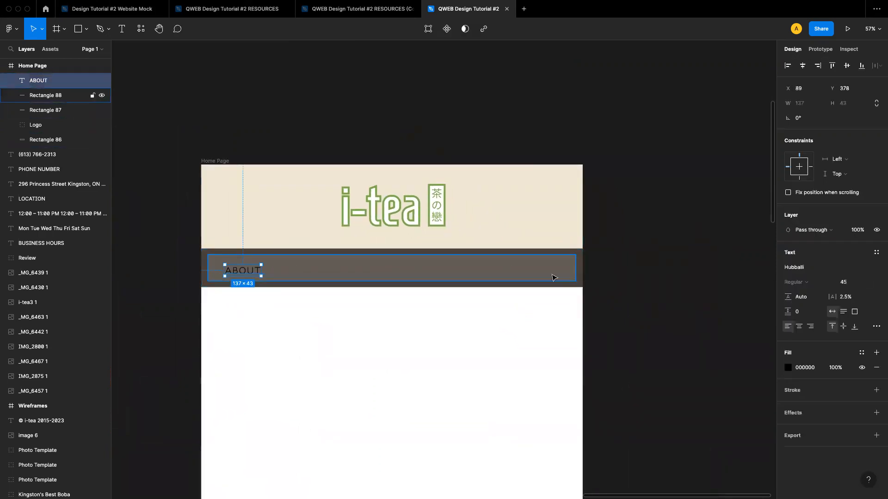
click(789, 370)
click(677, 455)
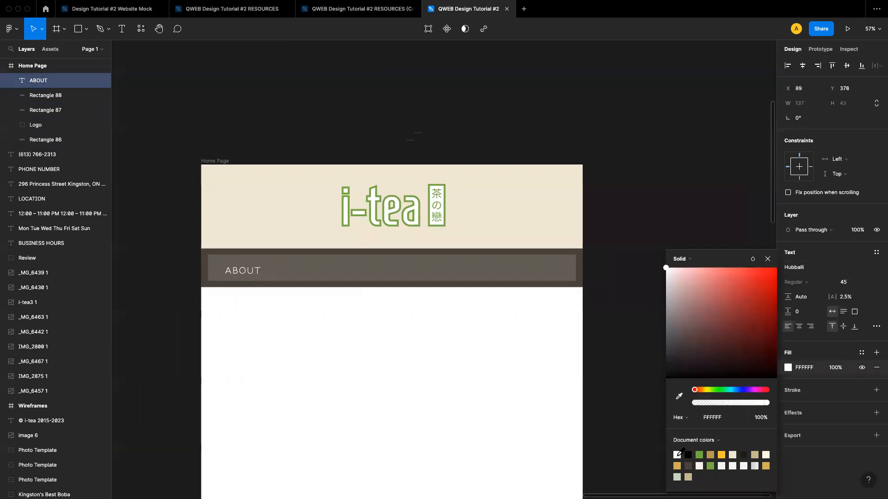
click(768, 259)
click(566, 378)
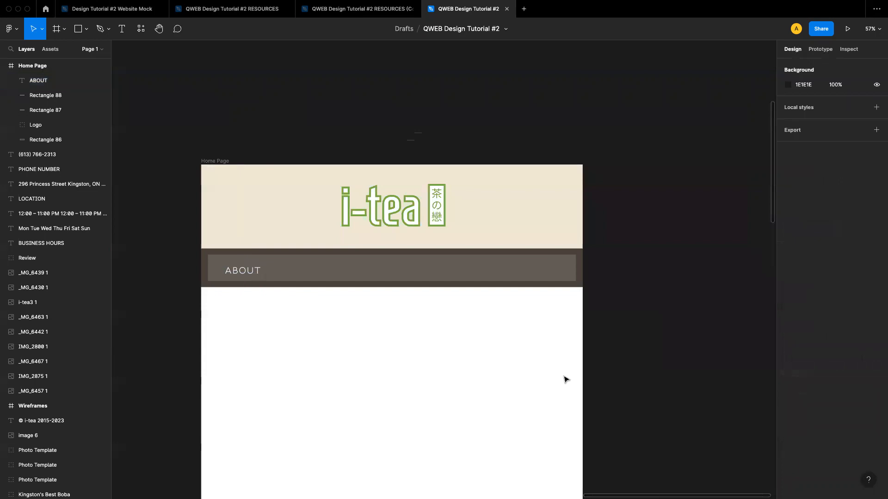
Shift the ABOUT text slightly right within the navigation band
drag(247, 274, 307, 268)
click(288, 308)
click(260, 267)
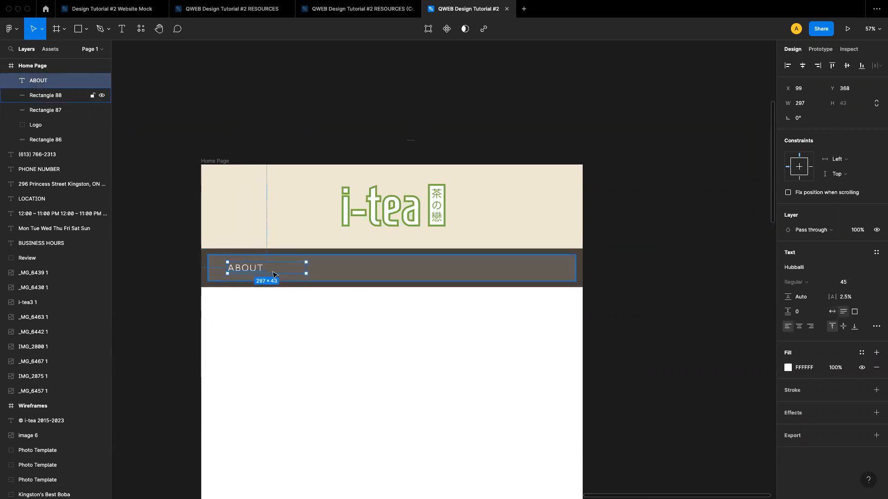
Switch the ABOUT text box to auto width so it grows with its content
click(307, 268)
double_click(253, 268)
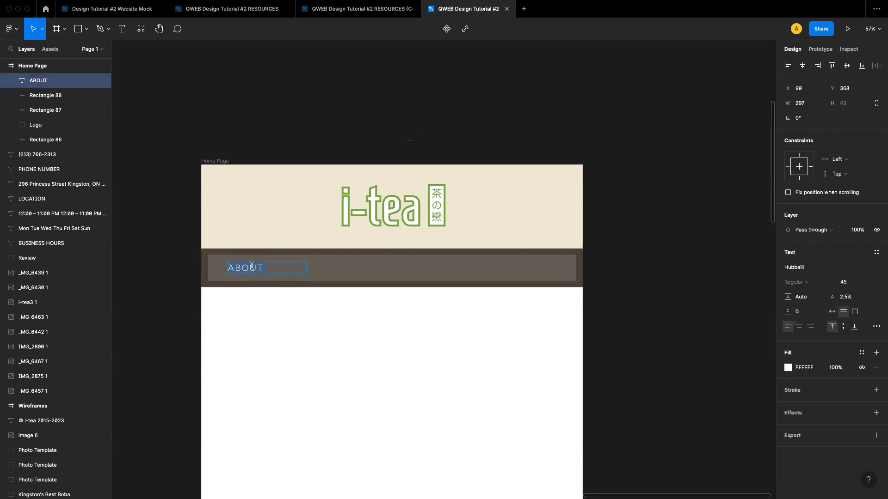
text(aksfasgnaobgairbglib)
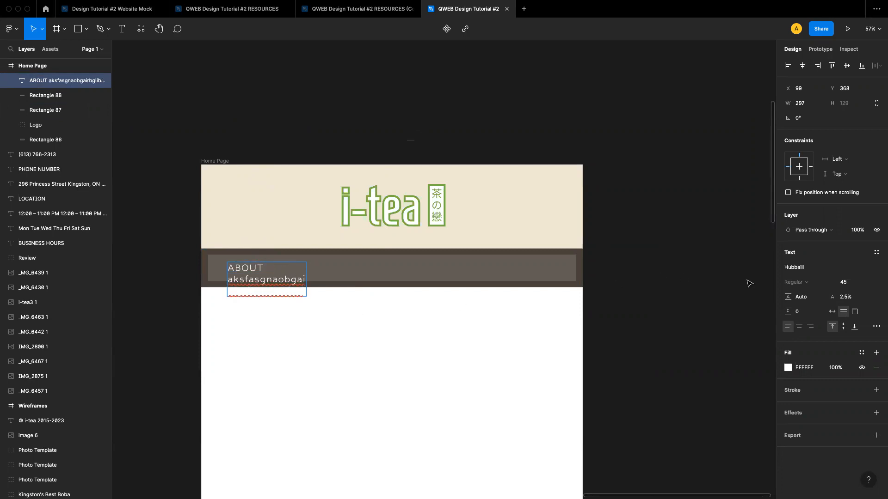
click(830, 313)
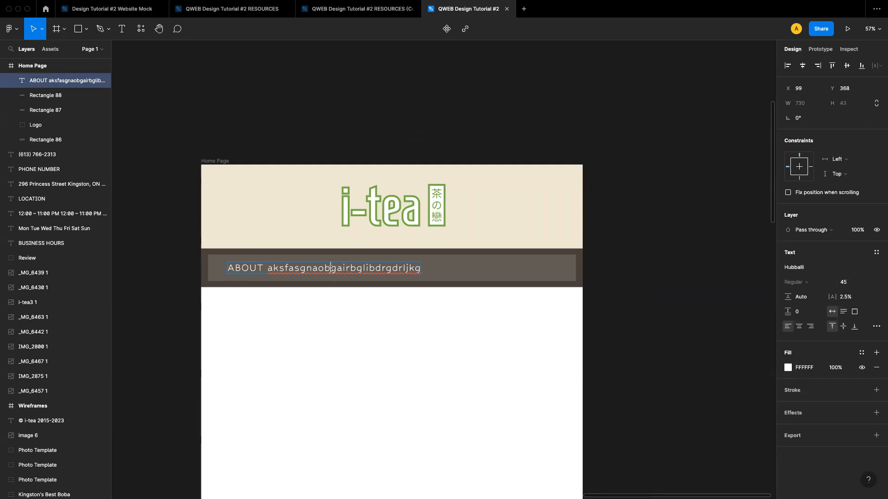
key(BackSpace)
key(Escape)
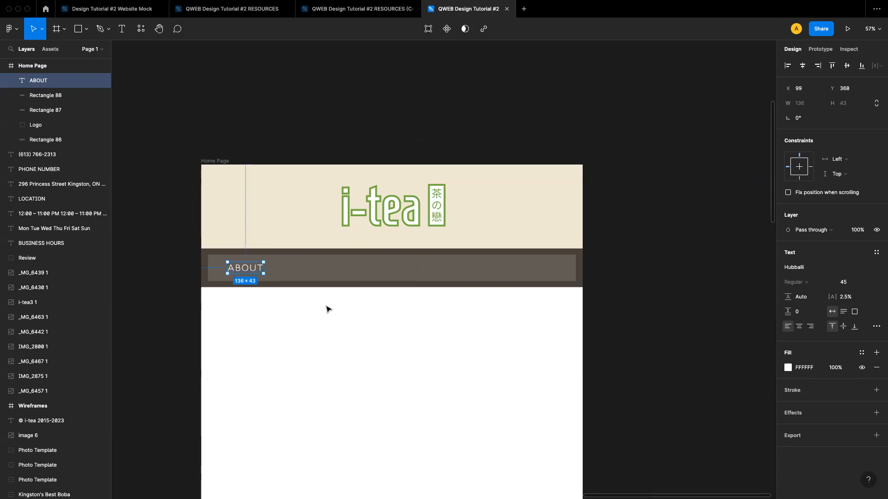
Duplicate the ABOUT label to its right and change the copy's text to MENU
click(279, 323)
click(250, 267)
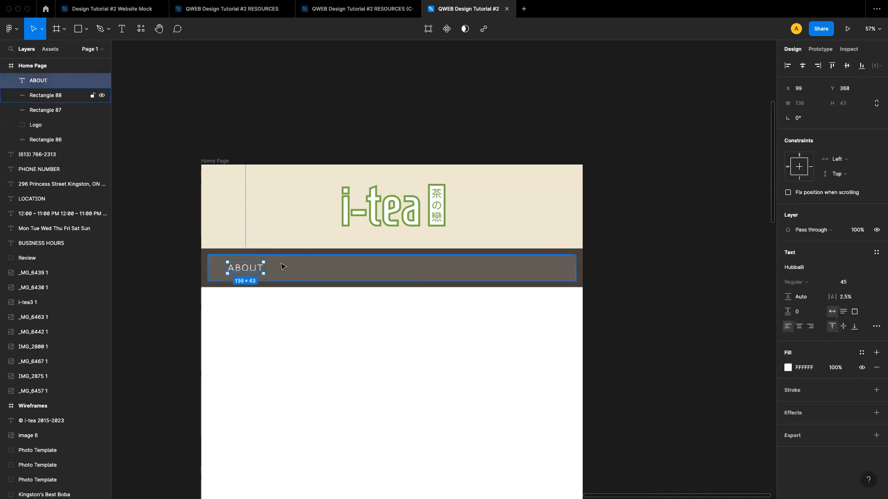
drag(245, 268, 301, 267)
double_click(301, 267)
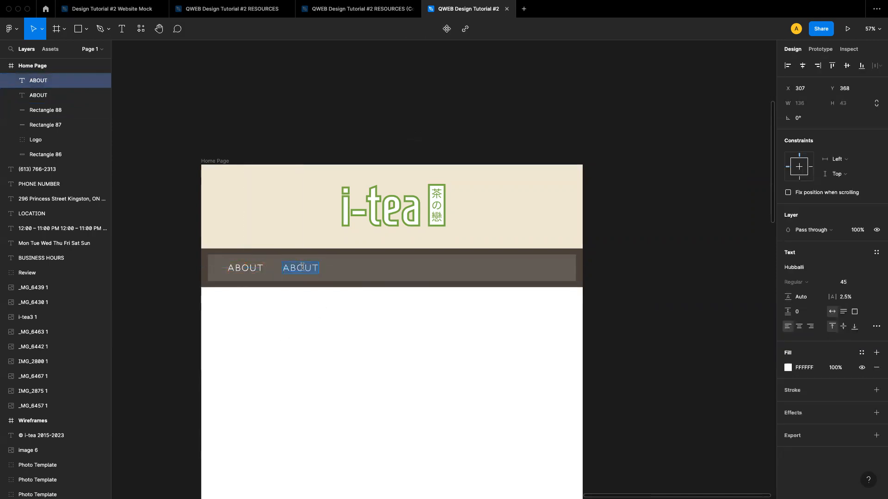
text(MENU)
key(Escape)
Duplicate the MENU label to its right and change the copy's text to ORDER
drag(304, 273, 354, 267)
double_click(355, 266)
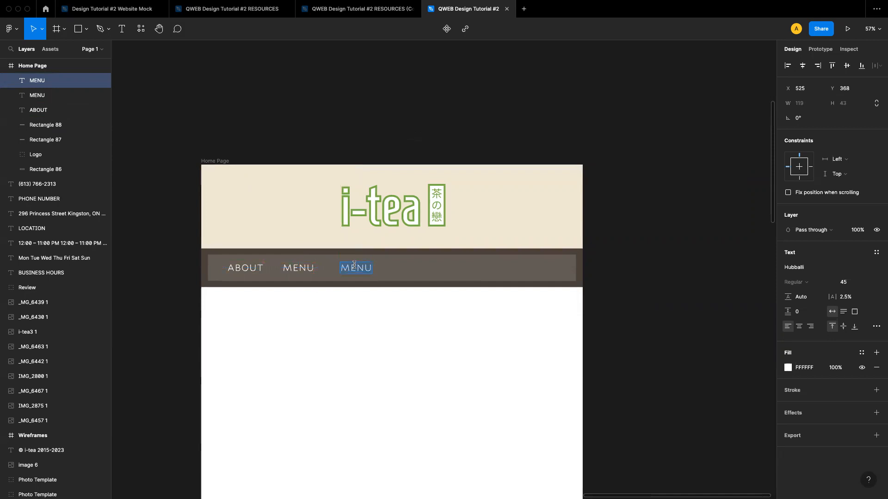
text(ORDER)
key(Escape)
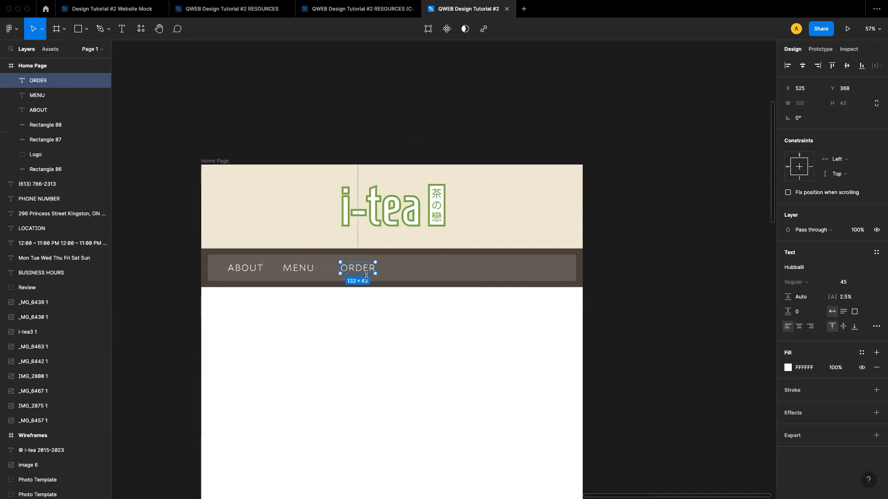
Duplicate the ORDER label to its right and change the copy's text to GALLERY
drag(365, 274, 416, 273)
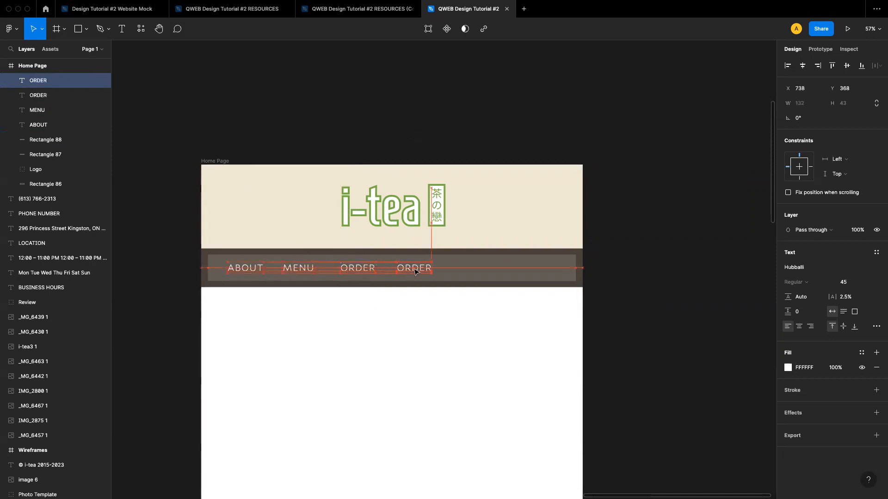
double_click(421, 264)
text(GALLERY)
key(Escape)
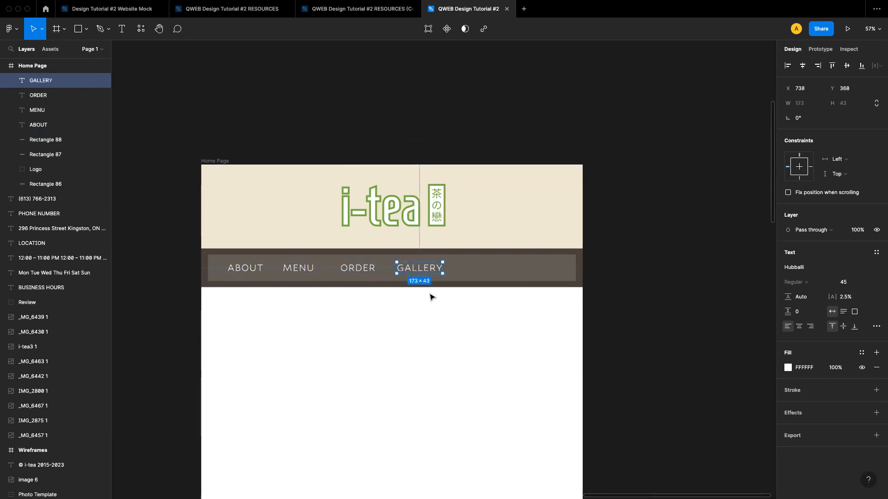
Duplicate the GALLERY label to its right and change the copy's text to CONTACT
drag(423, 273, 488, 269)
double_click(488, 269)
text(CONTACT)
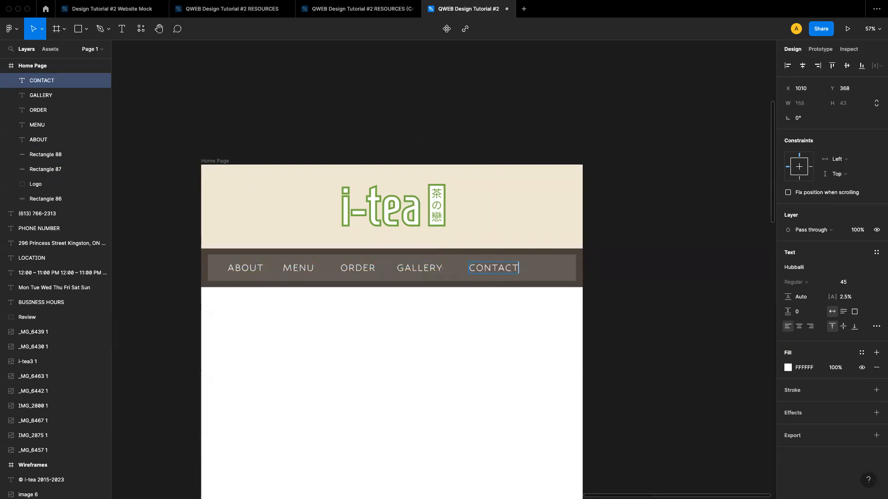
key(Escape)
click(416, 315)
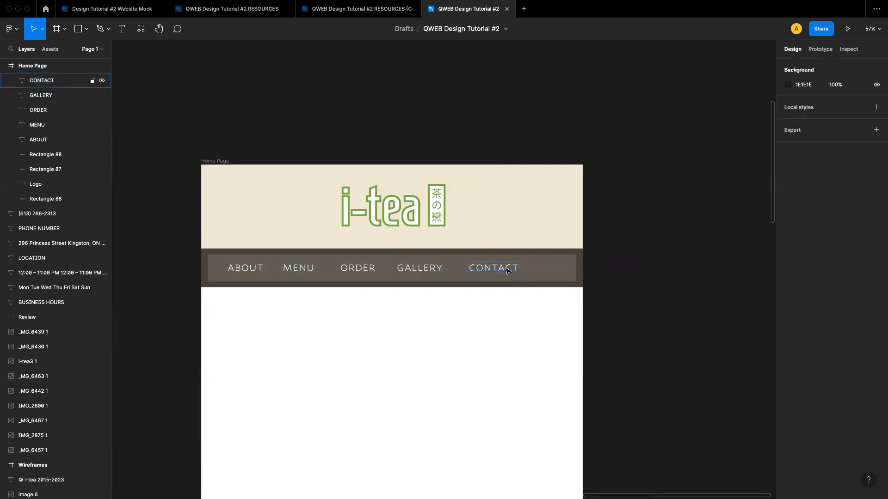
Reposition the five navigation labels so they are spread evenly across the band
drag(492, 272, 523, 272)
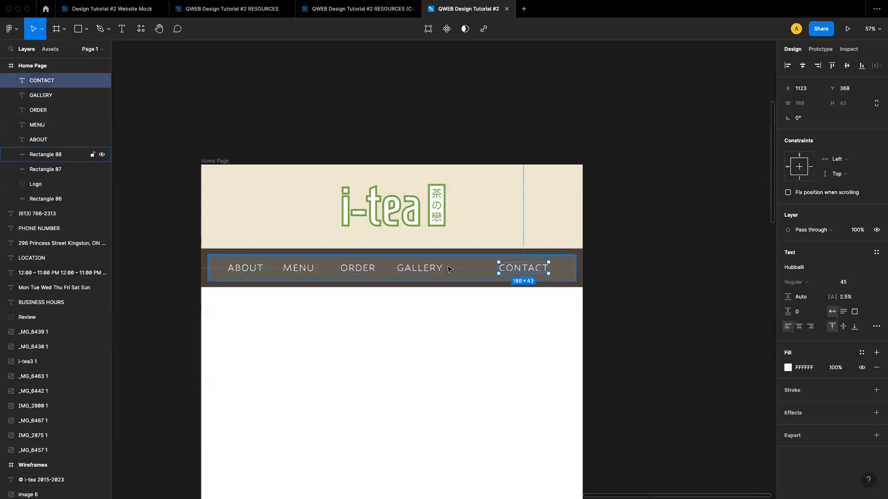
drag(419, 270, 465, 271)
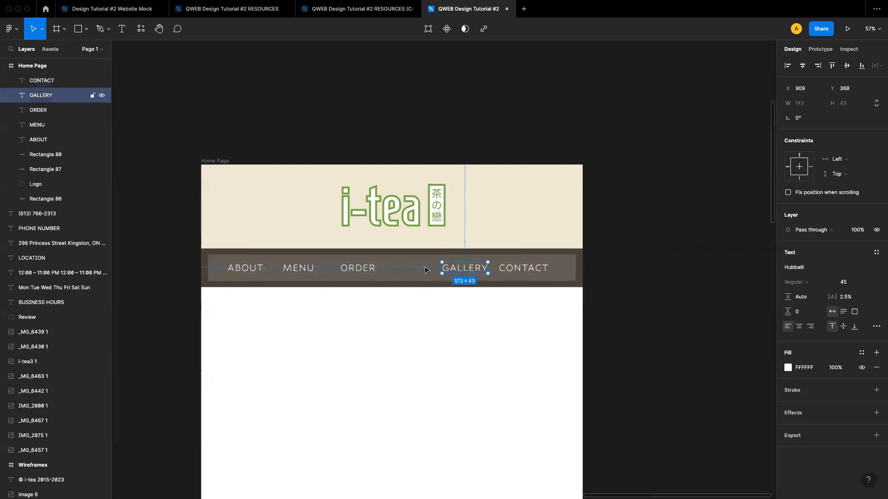
click(354, 271)
drag(354, 271, 391, 269)
drag(470, 270, 532, 272)
drag(299, 270, 337, 272)
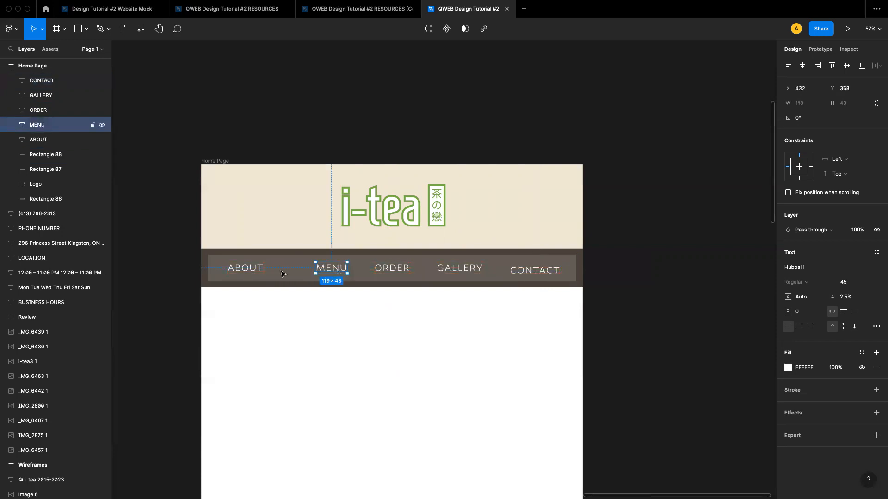
drag(241, 273, 267, 273)
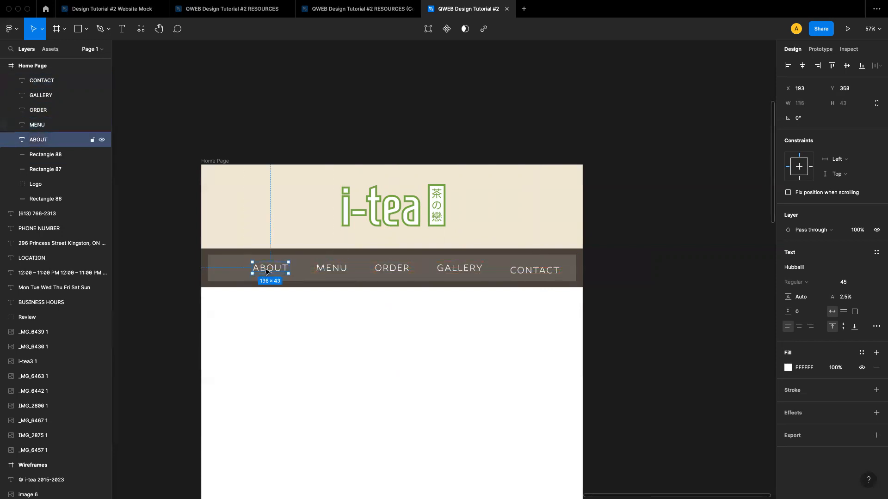
Select all five navigation labels and align them at the same height within the navigation band
shift+click(324, 270)
shift+click(393, 269)
shift+click(443, 269)
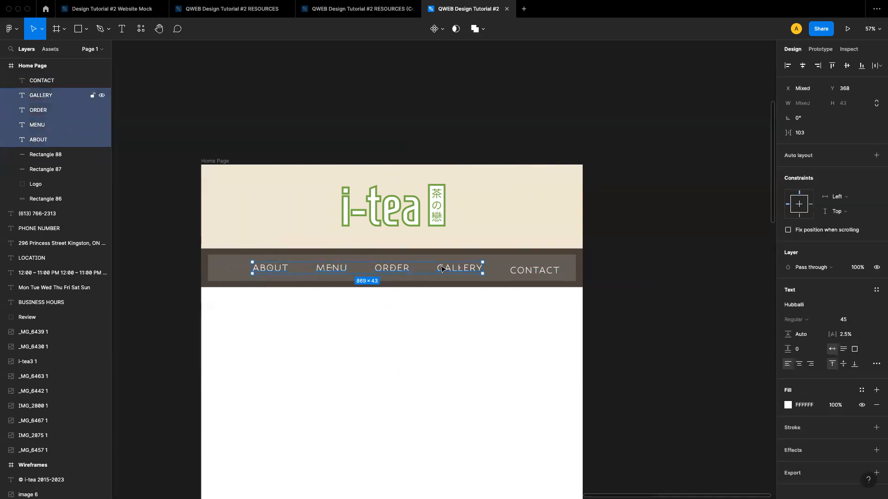
shift+click(518, 273)
mouse_move(522, 269)
mouse_down()
mouse_move(510, 271)
mouse_move(519, 273)
mouse_up()
click(521, 273)
shift+click(444, 272)
shift+click(373, 271)
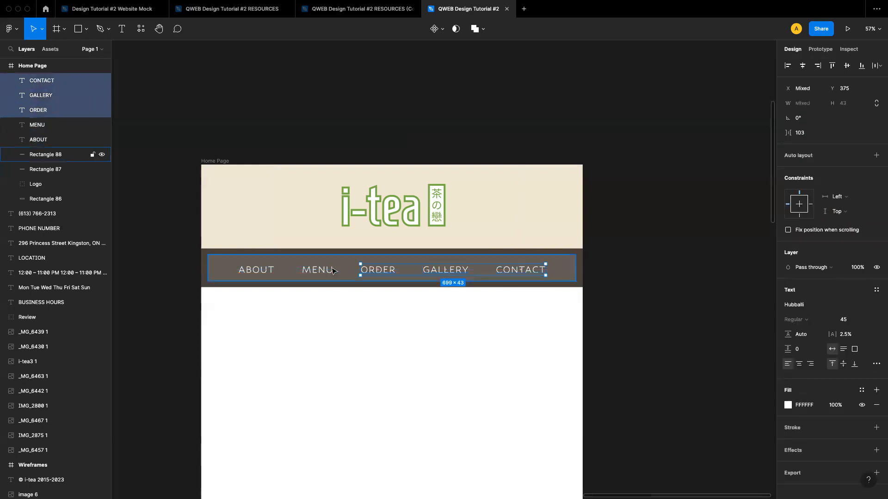
shift+click(311, 271)
shift+click(268, 274)
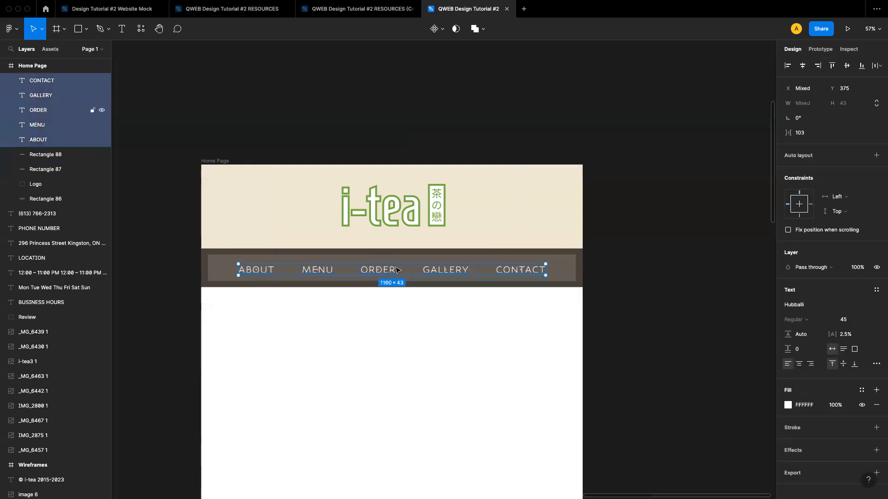
drag(439, 274, 429, 270)
click(426, 341)
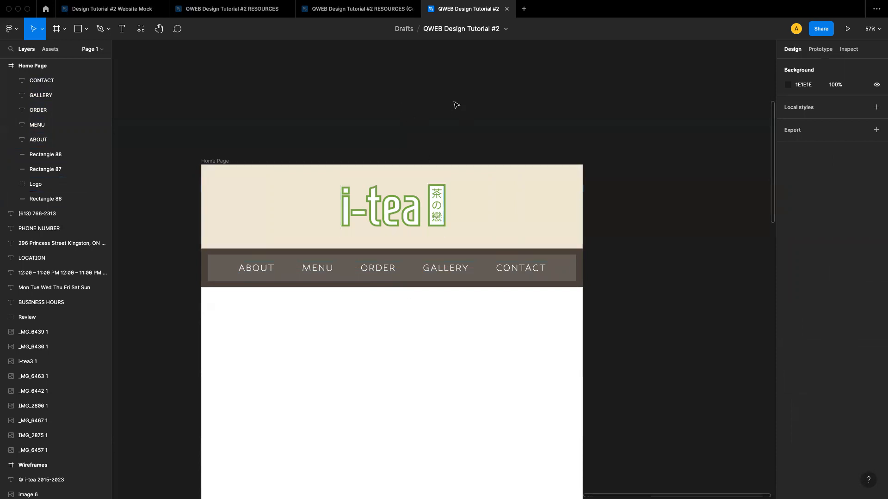
Set the Home Page frame's fill to CFDBC7 by sampling the pale green swatch with the eyedropper
scroll(401, 284, down, 2)
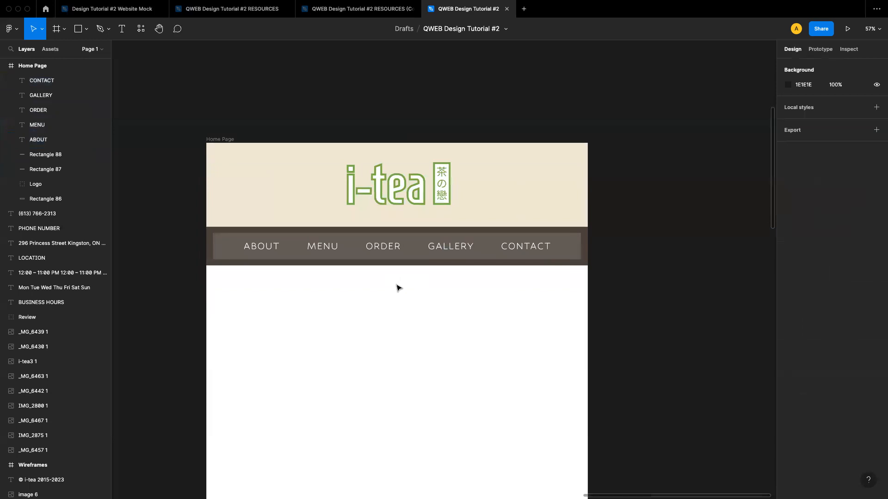
scroll(399, 288, down, 2)
scroll(361, 240, up, 1)
click(235, 137)
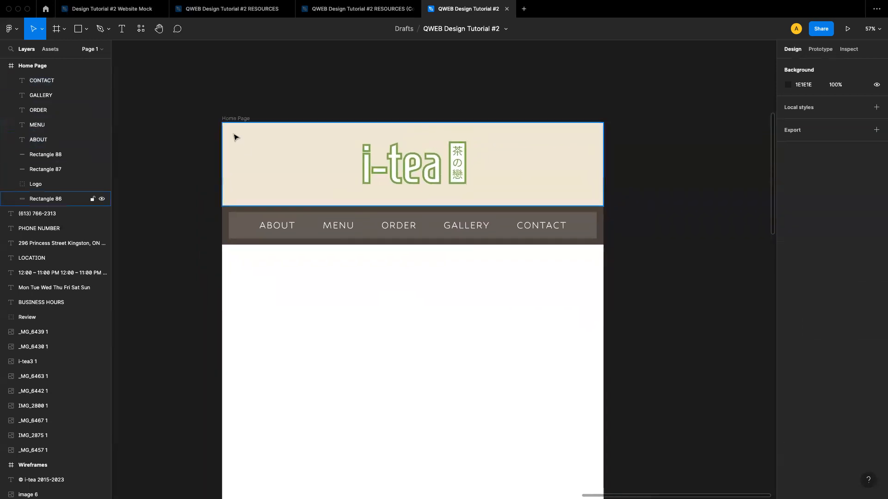
click(227, 119)
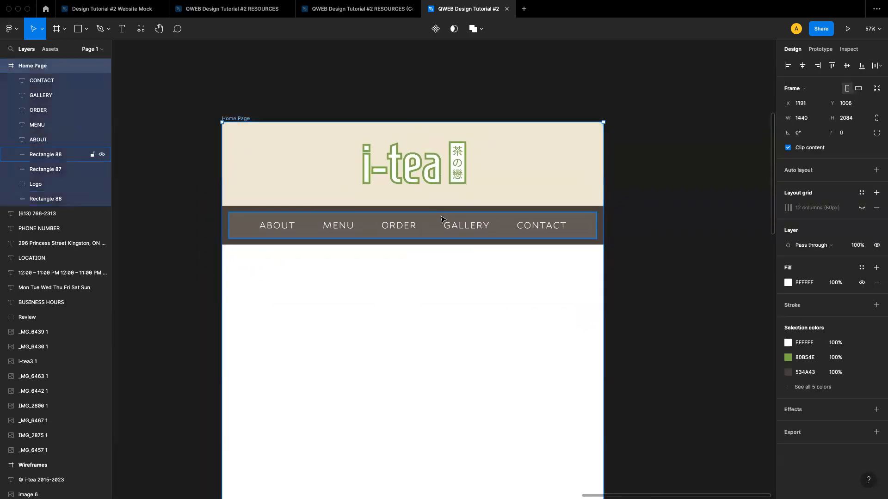
click(789, 284)
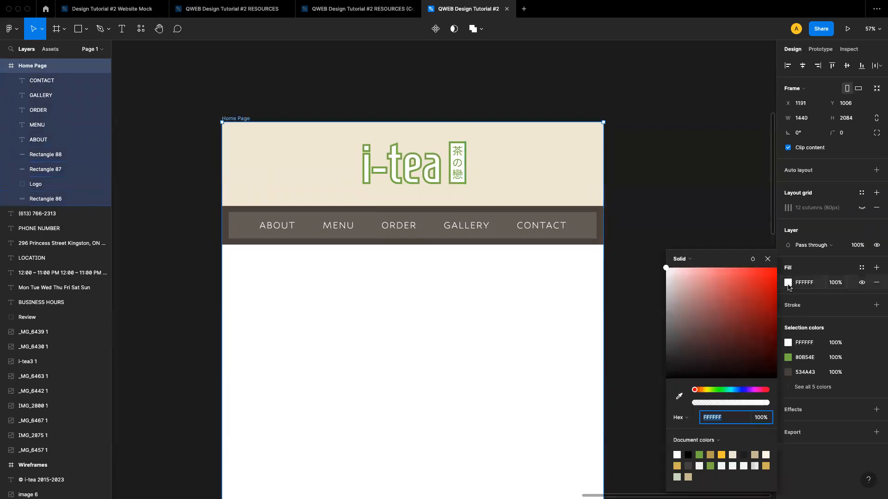
click(699, 455)
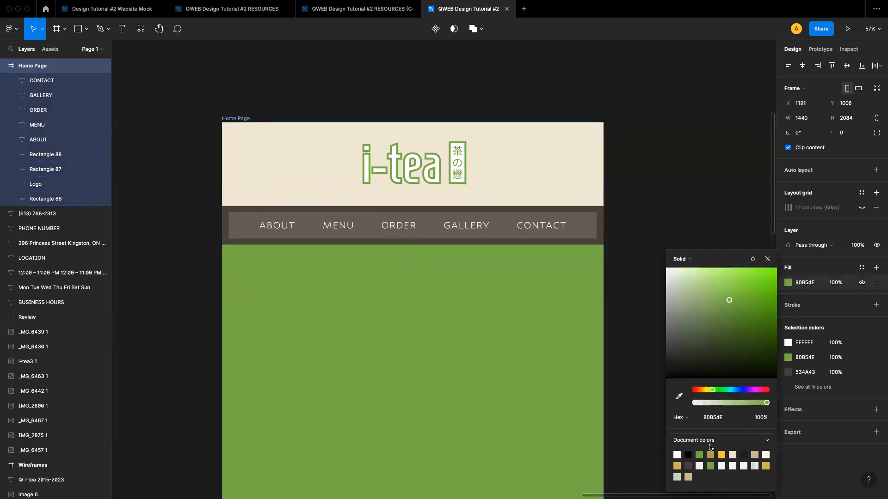
click(679, 395)
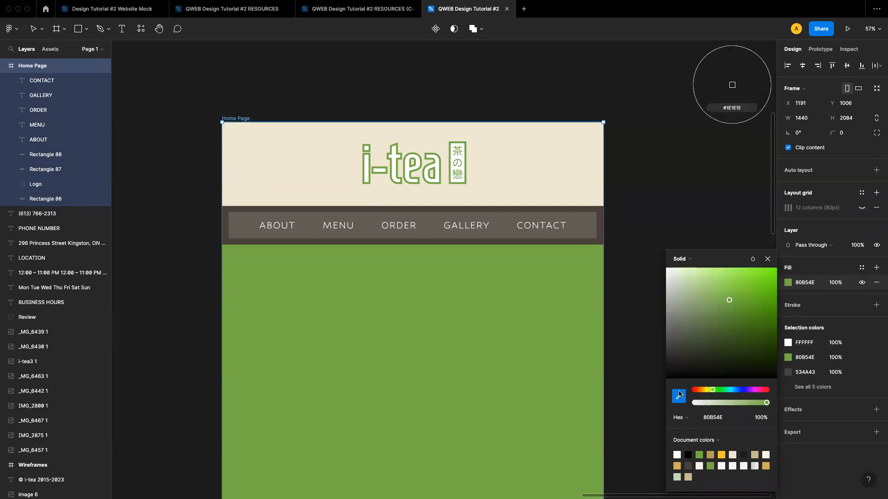
scroll(471, 333, left, 15)
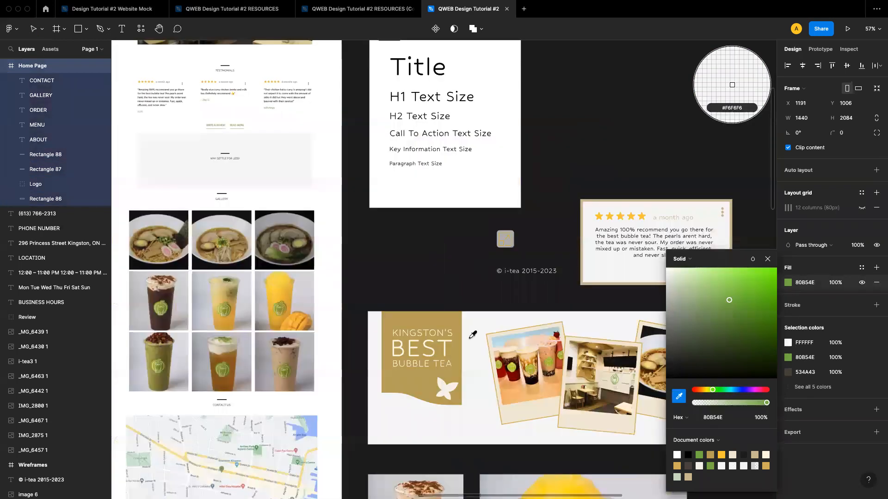
scroll(436, 204, up, 5)
click(436, 205)
scroll(435, 213, right, 10)
scroll(435, 213, down, 7)
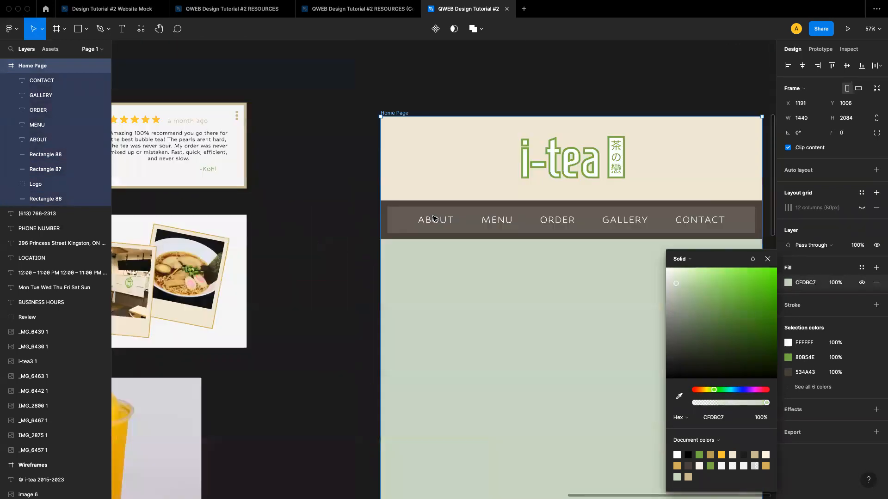
scroll(433, 218, right, 5)
scroll(433, 219, down, 3)
click(767, 260)
click(728, 251)
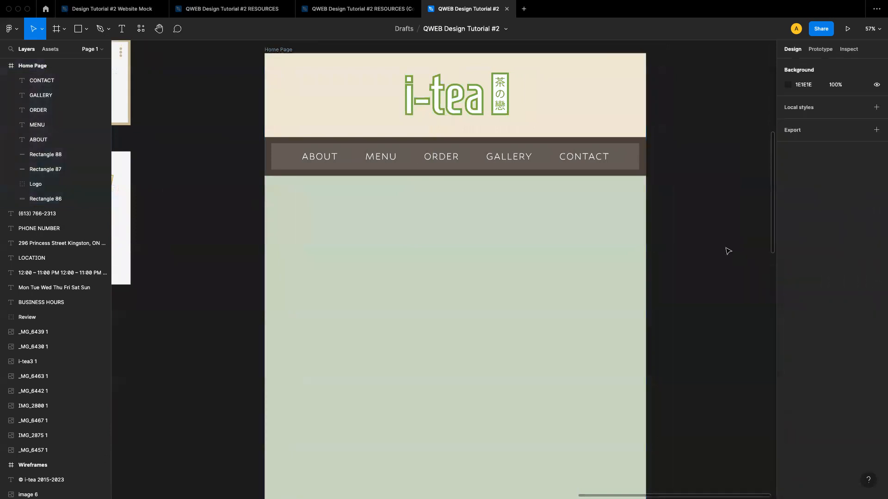
Move the Kingston's Best Bubble Tea banner with its three photo templates into the page just below the navigation band
scroll(609, 251, down, 5)
scroll(609, 251, up, 2)
scroll(609, 251, right, 3)
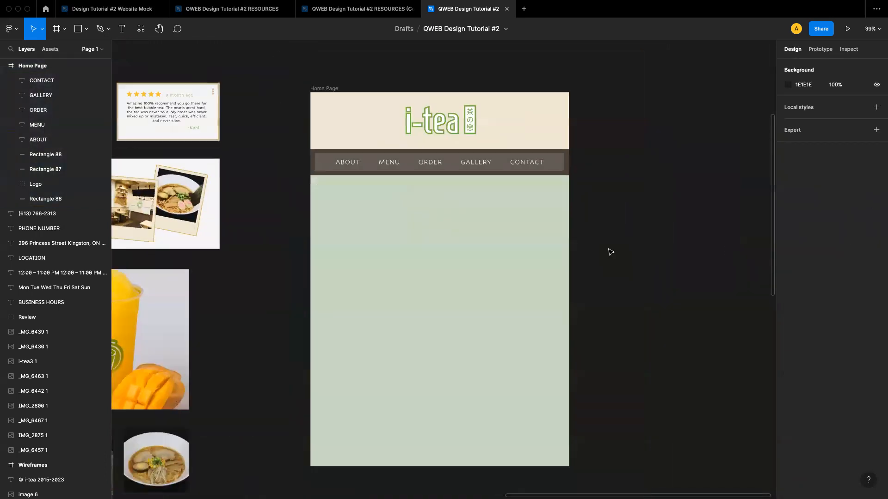
scroll(508, 193, up, 4)
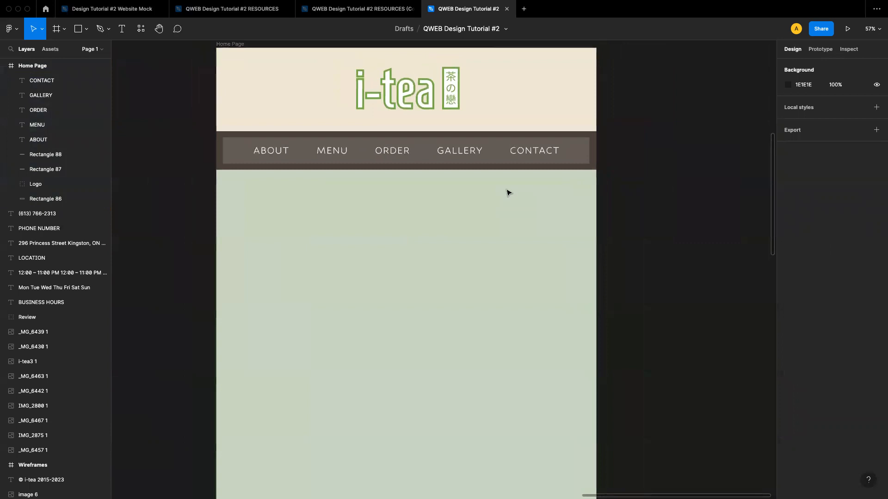
scroll(376, 202, down, 3)
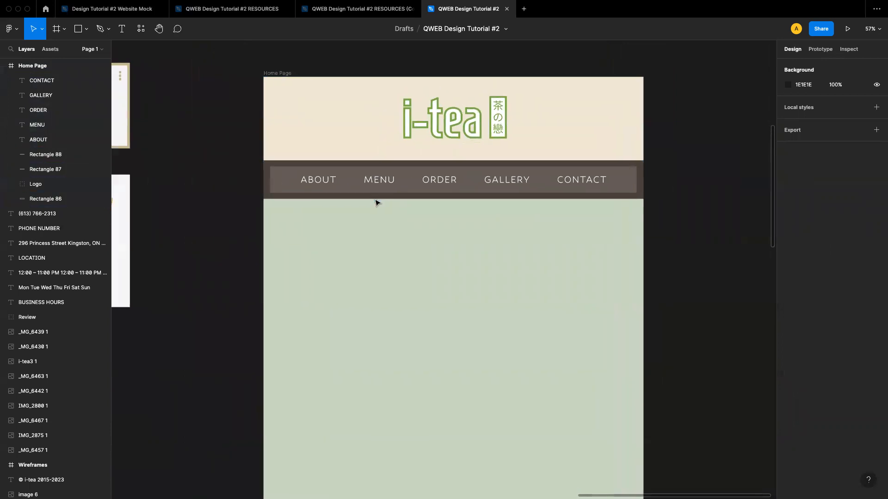
scroll(377, 199, left, 5)
scroll(377, 200, down, 3)
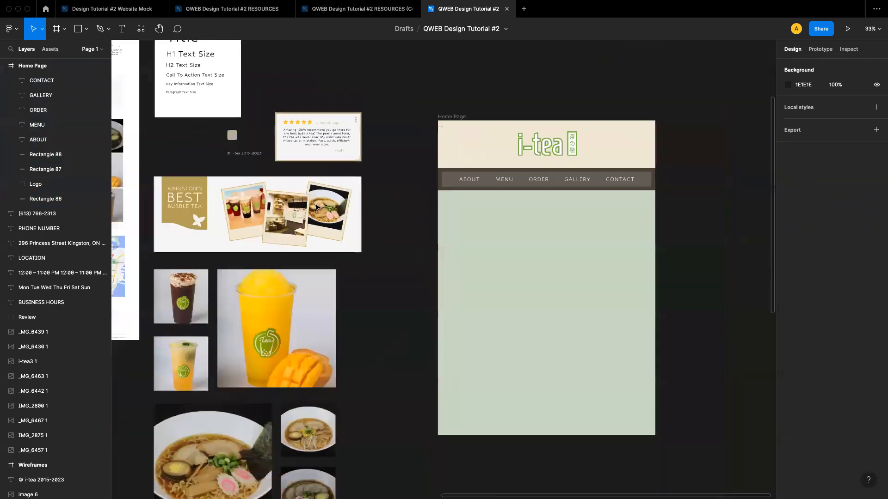
click(273, 215)
drag(147, 177, 351, 251)
drag(212, 209, 502, 227)
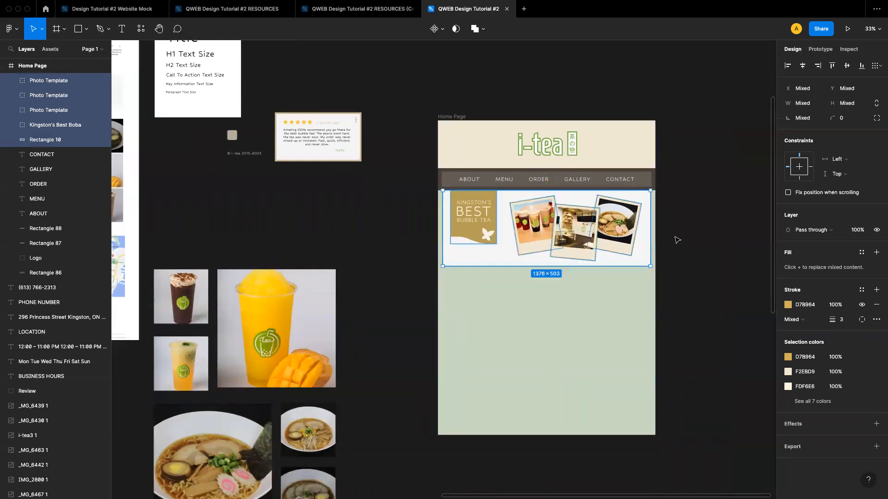
click(686, 254)
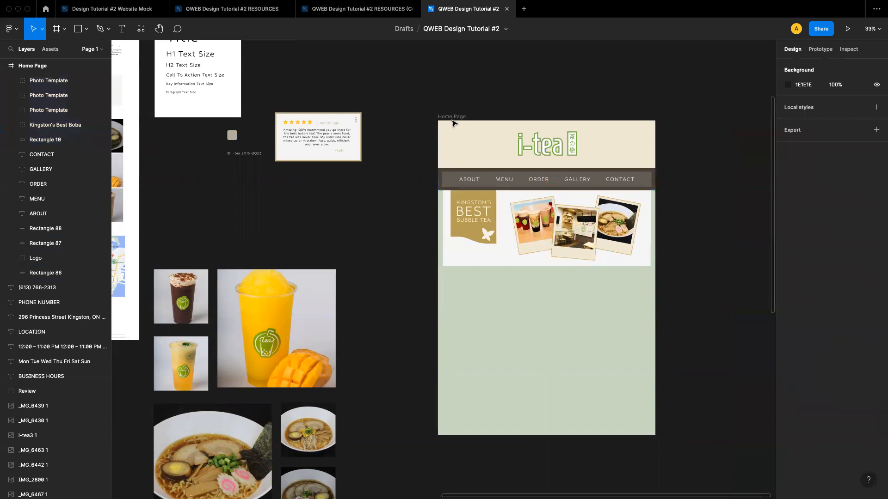
Lengthen the Home Page frame downward to about 2776 px tall
click(451, 118)
scroll(504, 323, down, 5)
drag(490, 314, 491, 417)
click(682, 213)
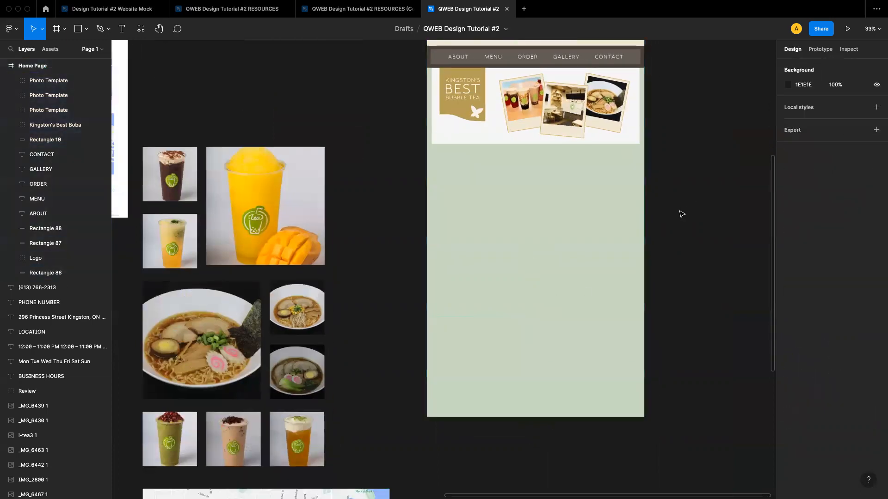
Review the page layout and inspect the Home Page frame's fill colour
scroll(537, 198, up, 3)
scroll(537, 198, up, 5)
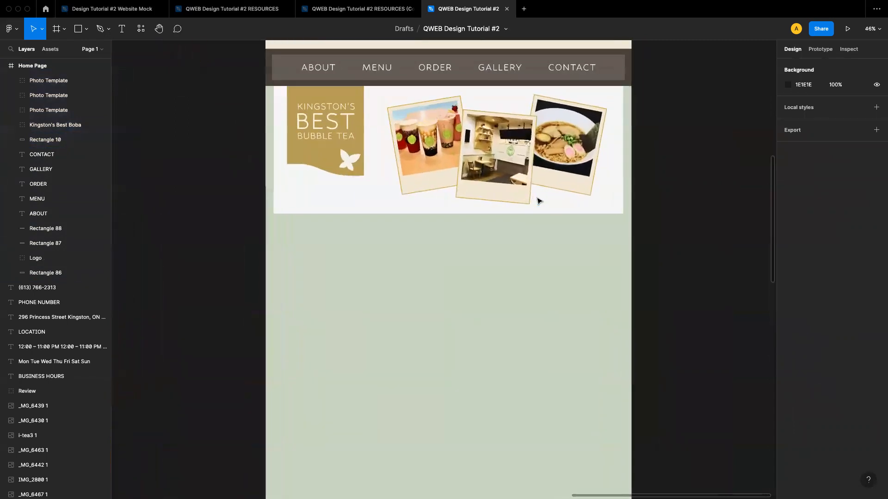
scroll(539, 200, up, 4)
scroll(536, 206, down, 2)
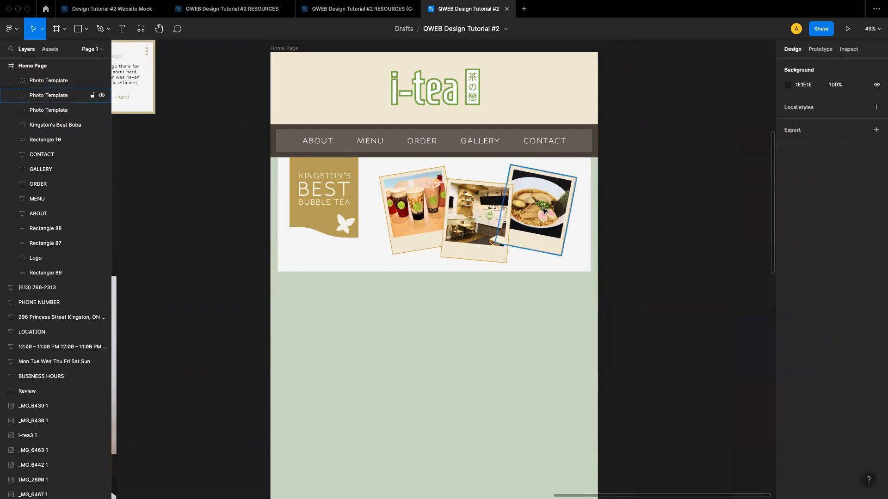
scroll(418, 291, down, 3)
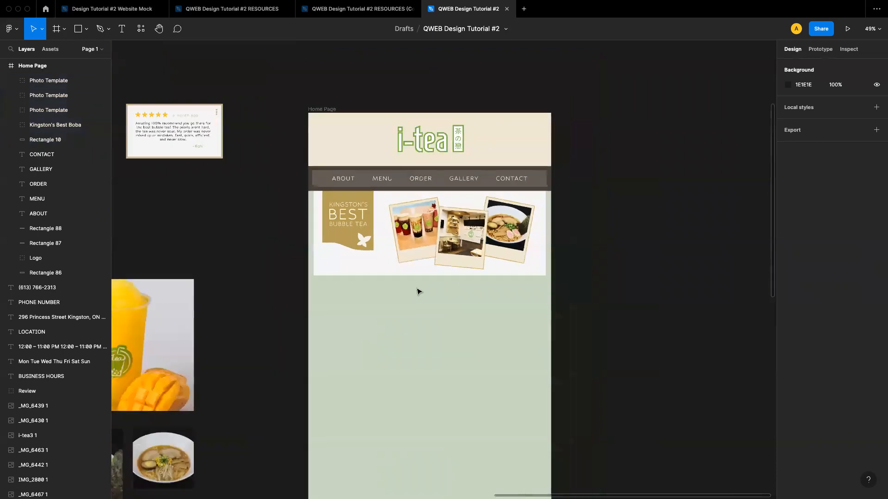
scroll(417, 291, left, 5)
scroll(417, 291, down, 5)
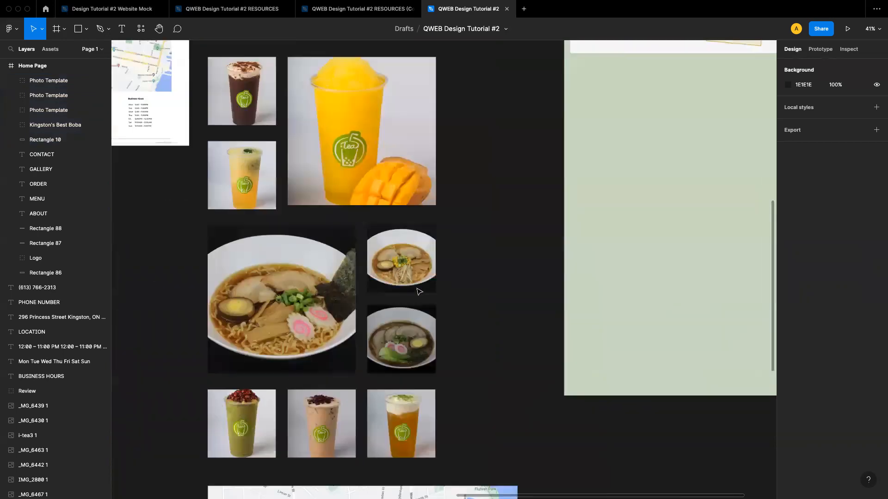
scroll(417, 292, down, 3)
scroll(418, 292, up, 6)
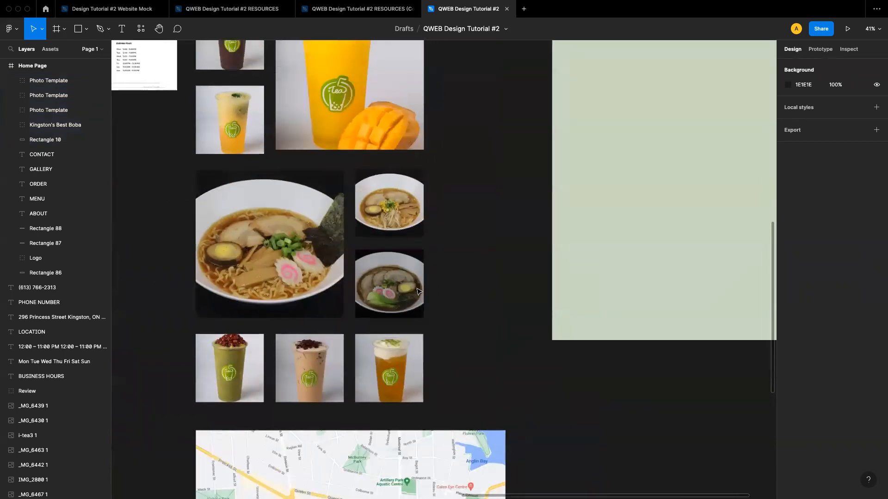
scroll(417, 292, right, 5)
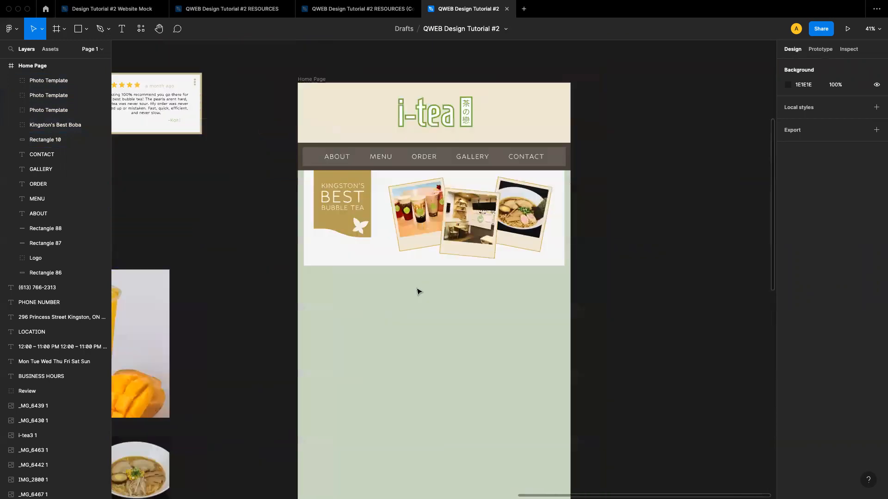
scroll(418, 291, up, 2)
scroll(417, 292, right, 1)
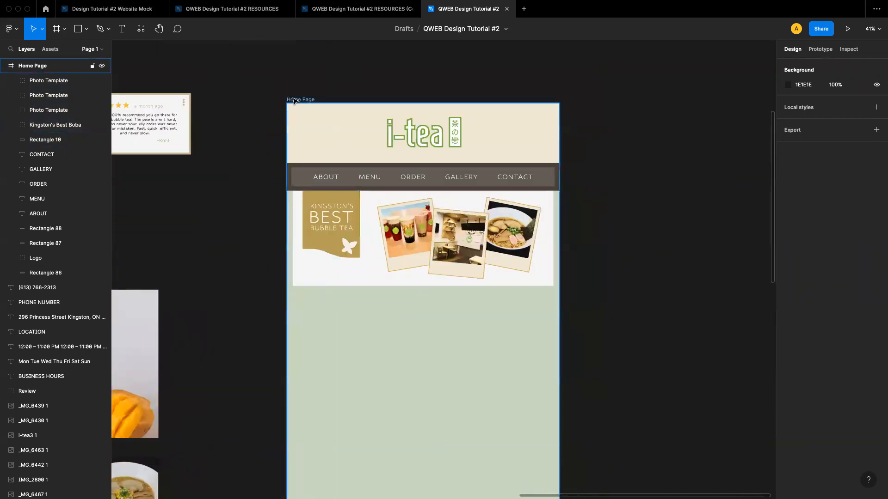
click(301, 100)
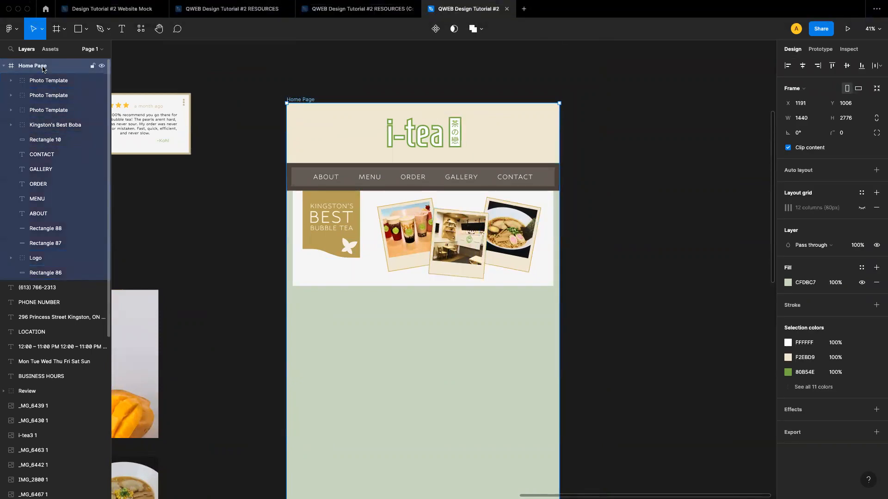
click(787, 283)
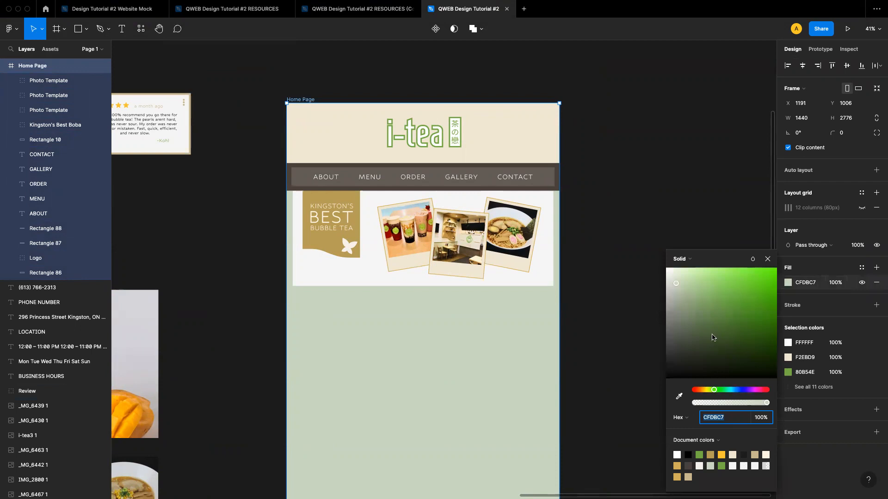
click(768, 258)
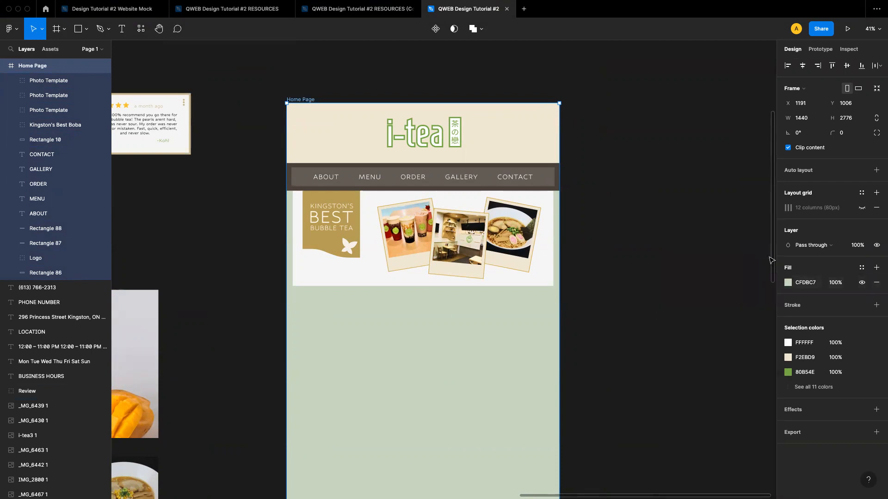
click(645, 277)
Add a "TESTIMONALS" text heading in the green area just below the banner
scroll(363, 243, down, 2)
scroll(363, 243, left, 1)
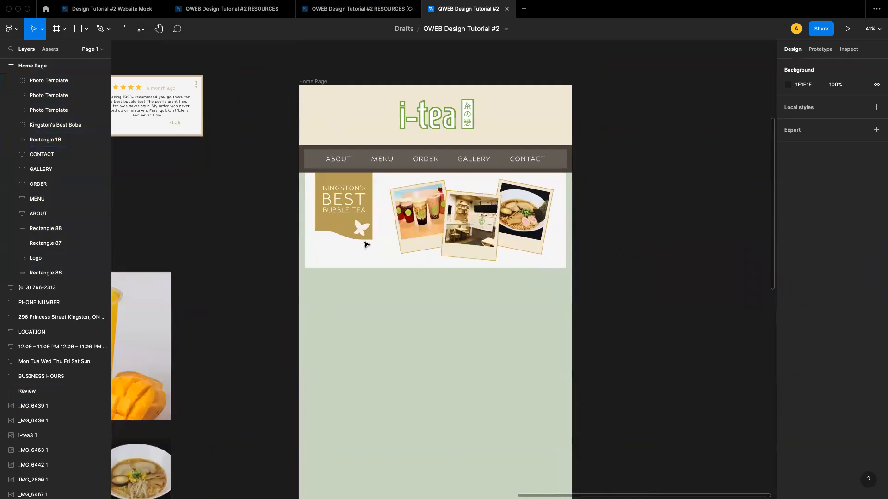
scroll(366, 243, right, 1)
scroll(366, 244, up, 1)
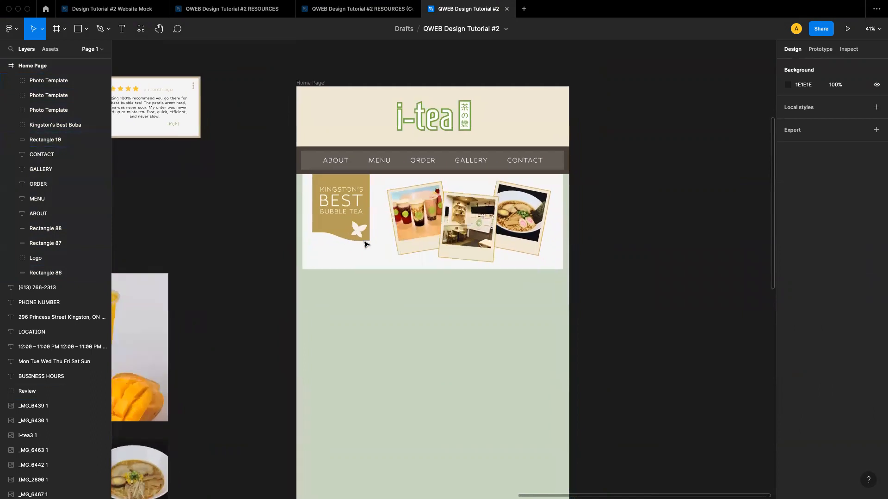
click(485, 253)
scroll(406, 245, down, 2)
scroll(405, 246, right, 1)
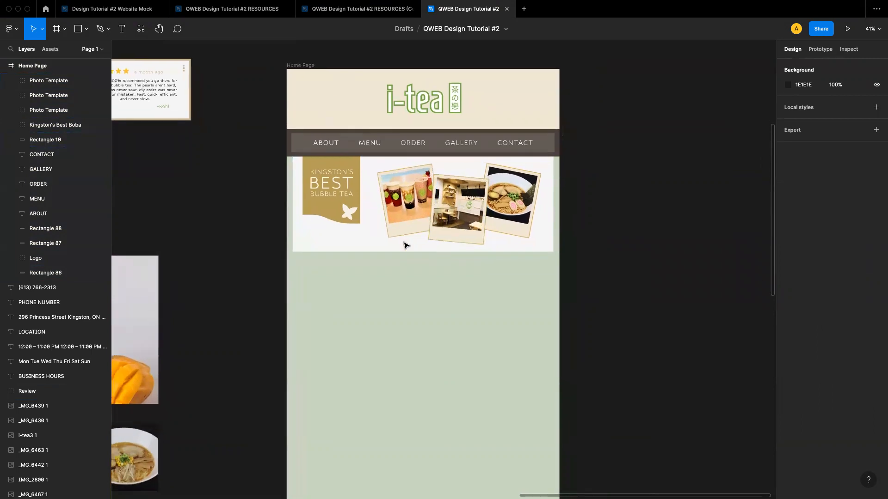
click(123, 29)
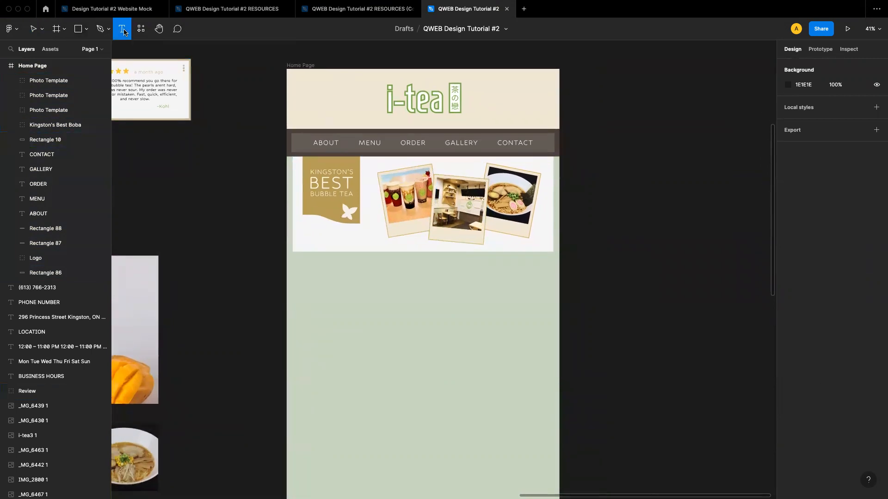
click(319, 256)
text(TEST)
text(IM)
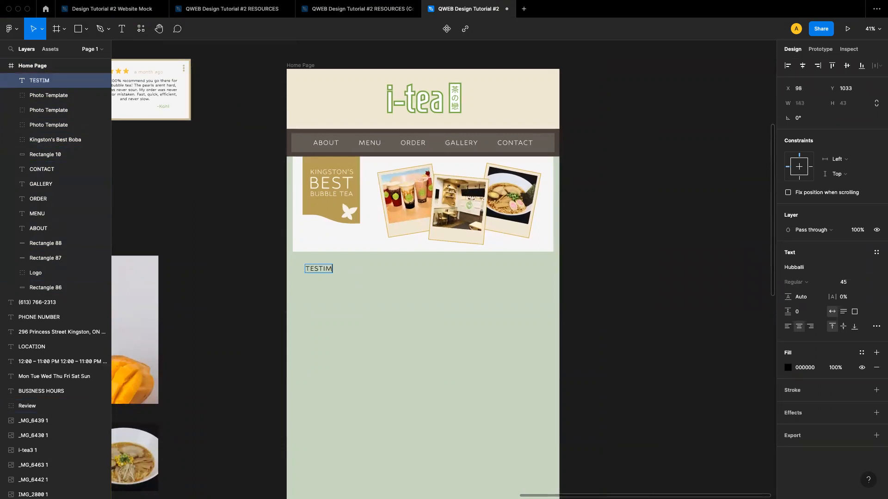
text(ONALS)
key(Escape)
drag(310, 270, 330, 273)
key(Return)
key(Escape)
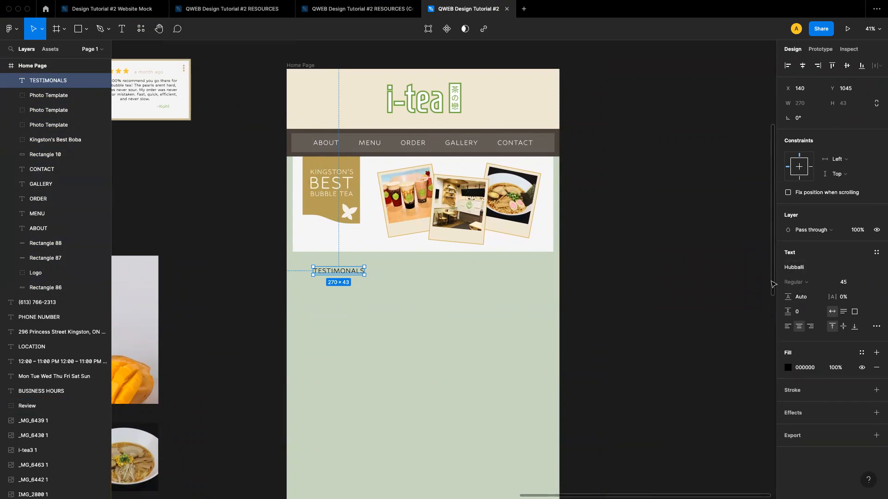
Add a stroke to the heading and set the stroke colour to 80B54E from the document colours
click(797, 393)
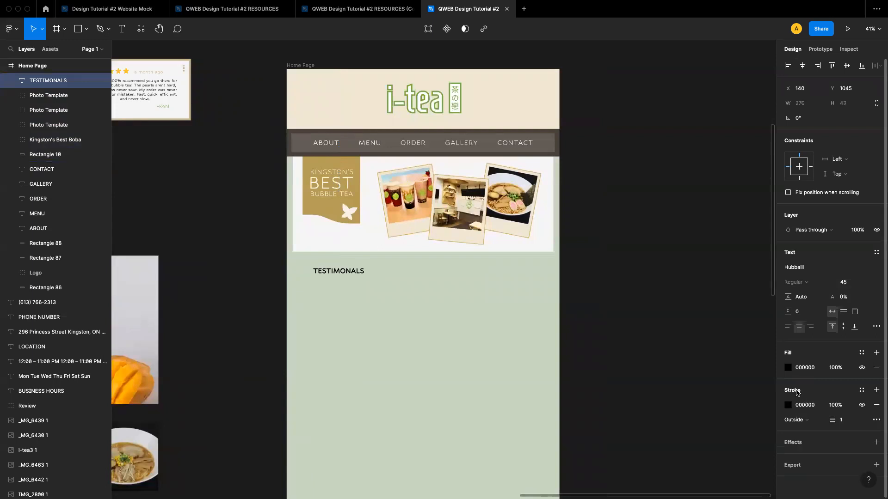
scroll(329, 272, up, 5)
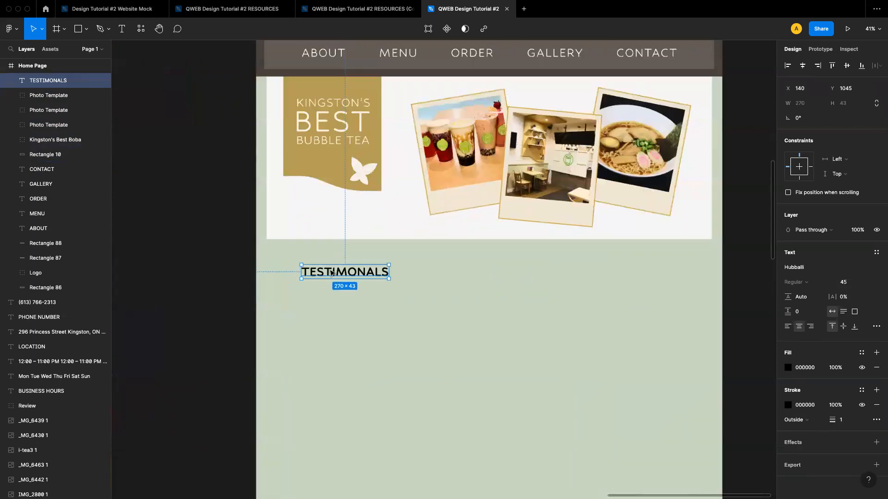
scroll(331, 272, up, 10)
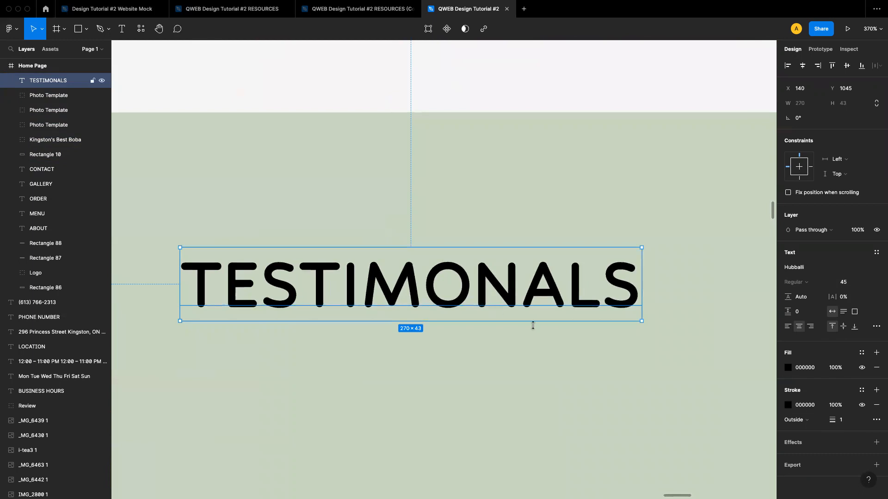
click(788, 404)
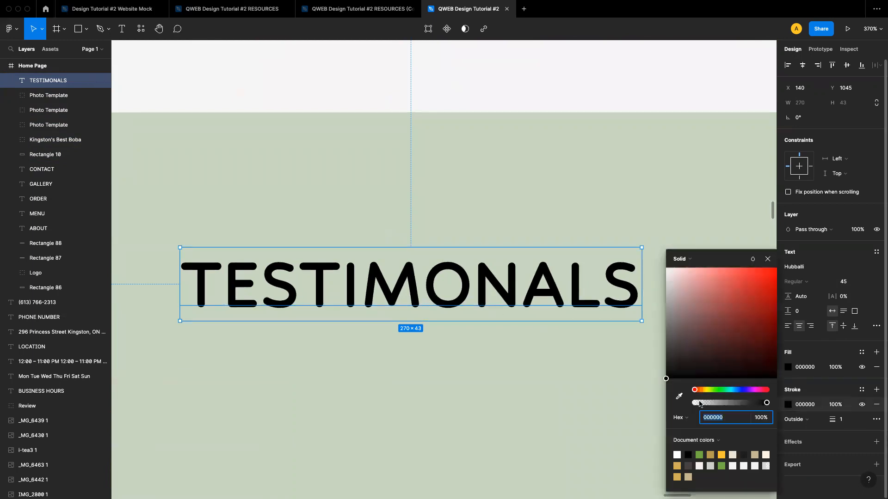
click(722, 455)
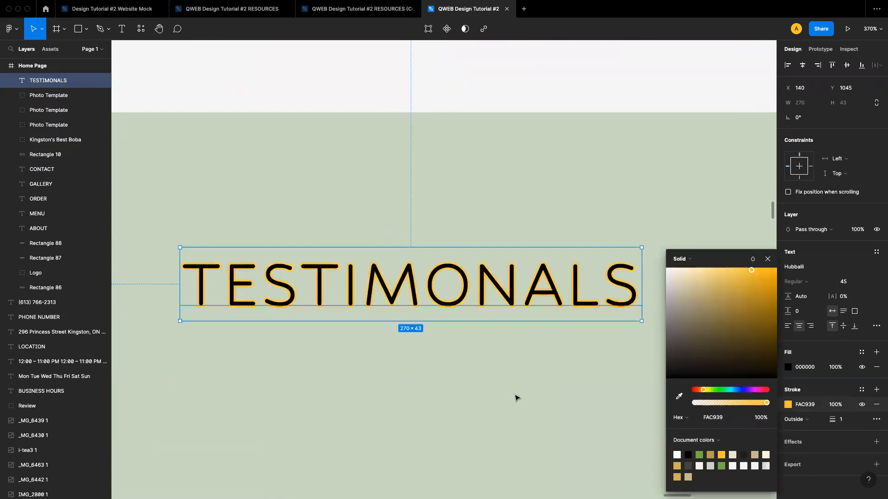
click(680, 456)
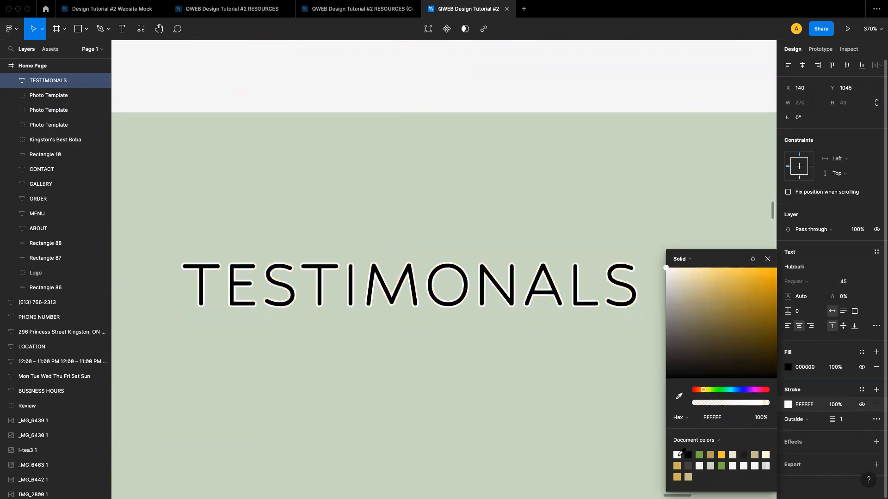
click(722, 455)
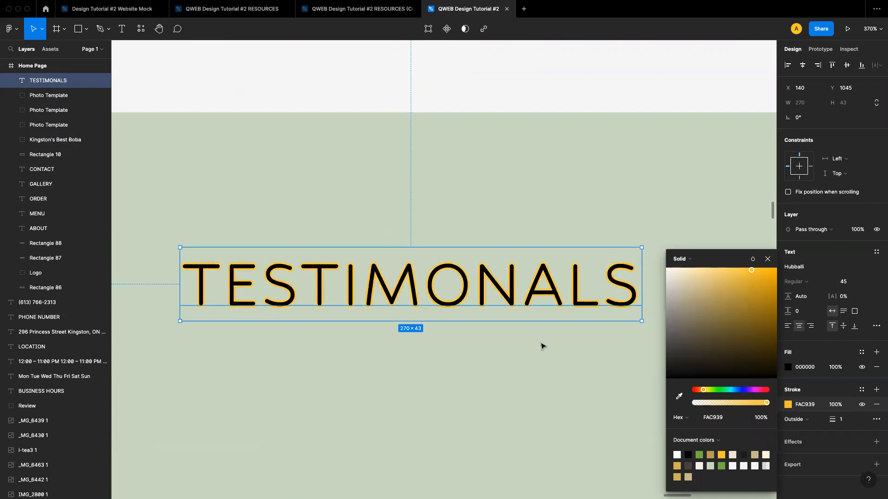
click(689, 455)
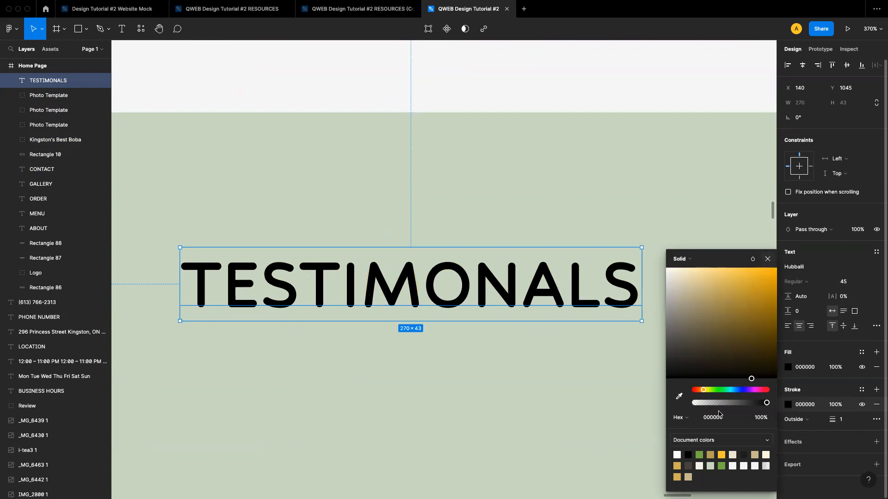
click(702, 455)
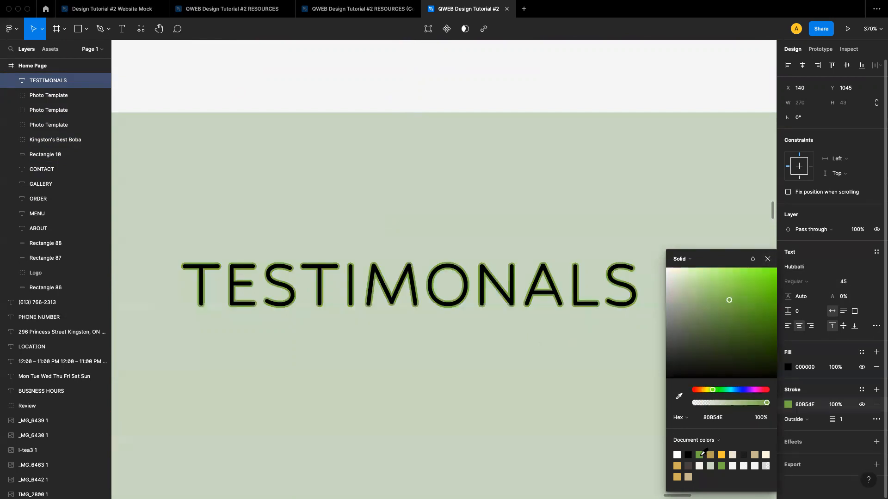
click(767, 260)
Set the heading's fill colour to 80B54E
scroll(631, 369, down, 10)
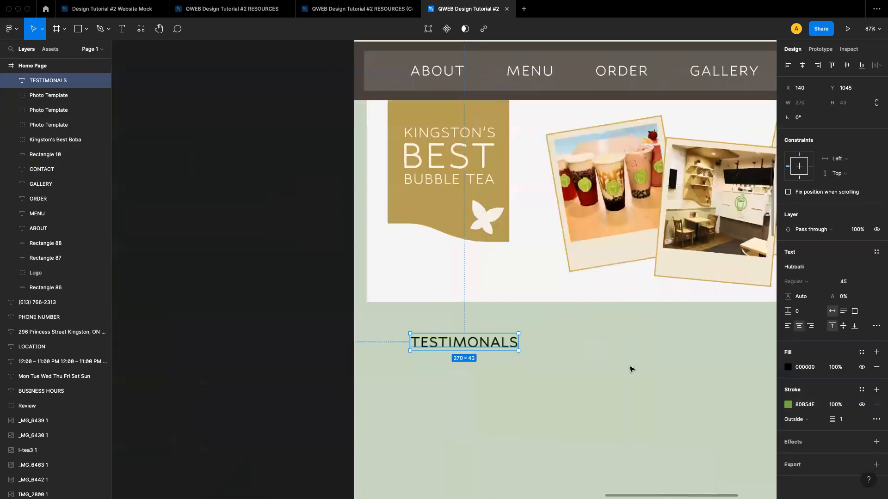
scroll(631, 369, right, 2)
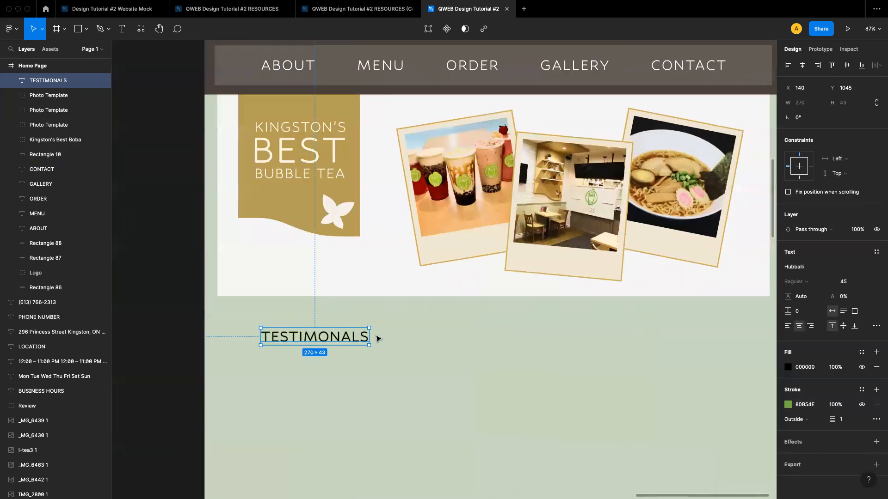
click(788, 367)
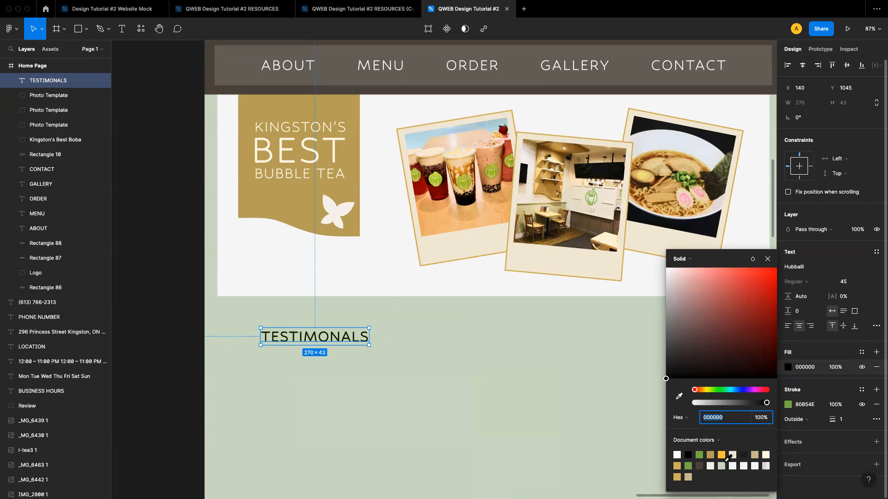
click(700, 456)
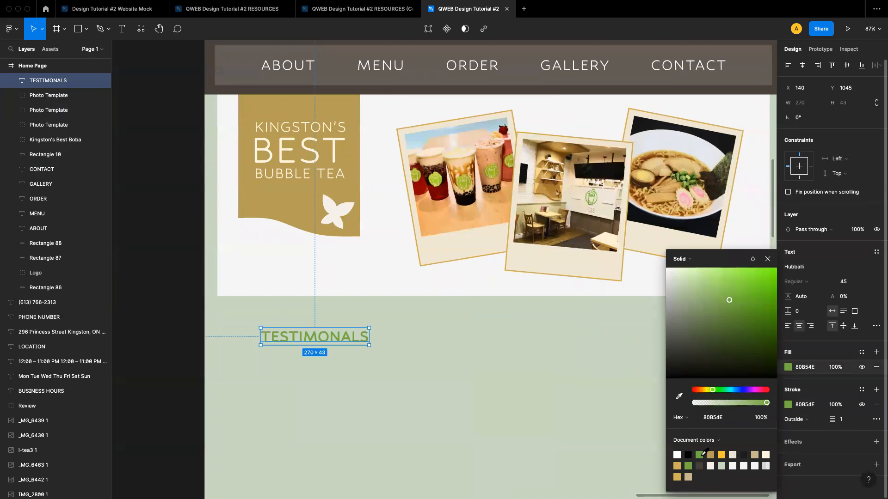
click(767, 259)
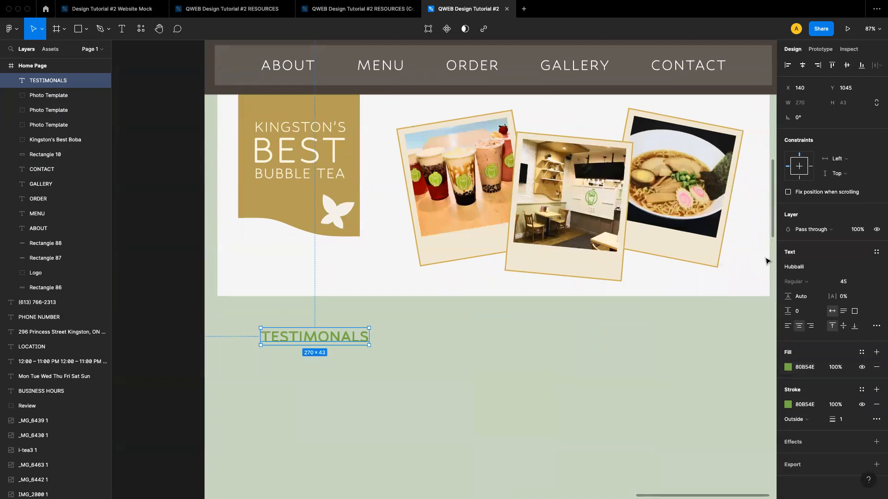
Set the TESTIMONALS heading's font size to 65
click(432, 360)
click(348, 341)
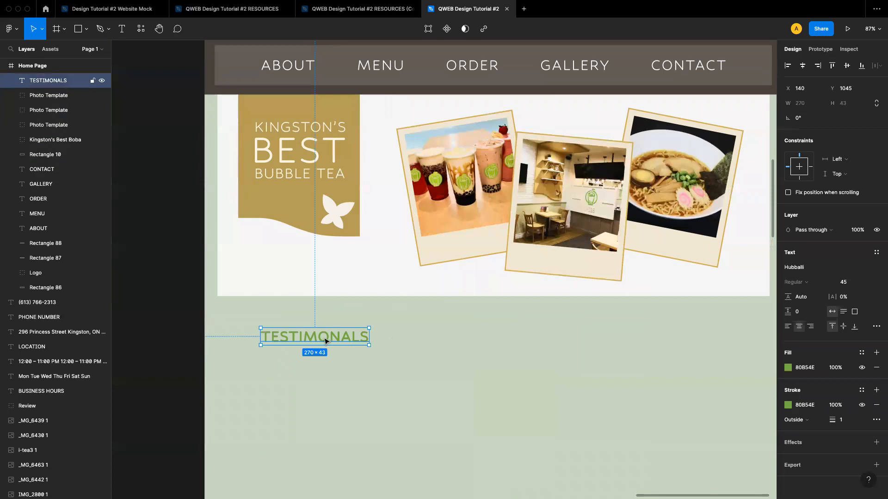
drag(322, 340, 339, 351)
scroll(337, 352, down, 2)
scroll(336, 351, down, 3)
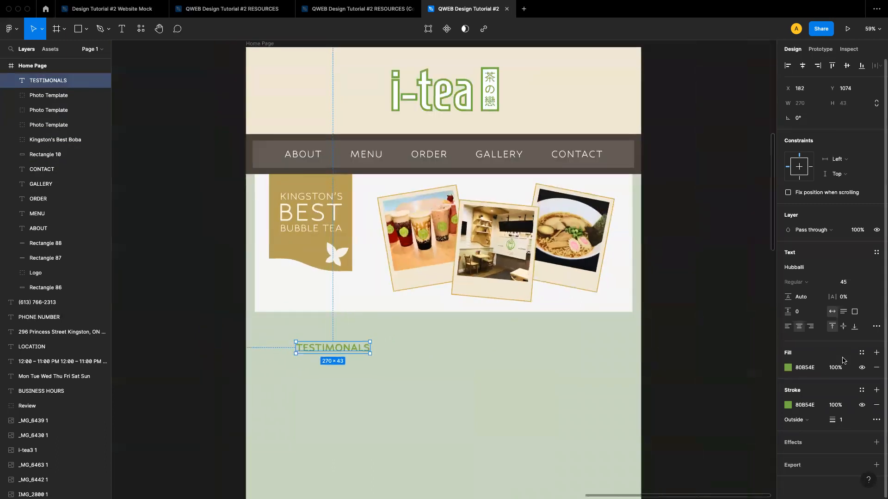
click(848, 284)
text(65)
key(Return)
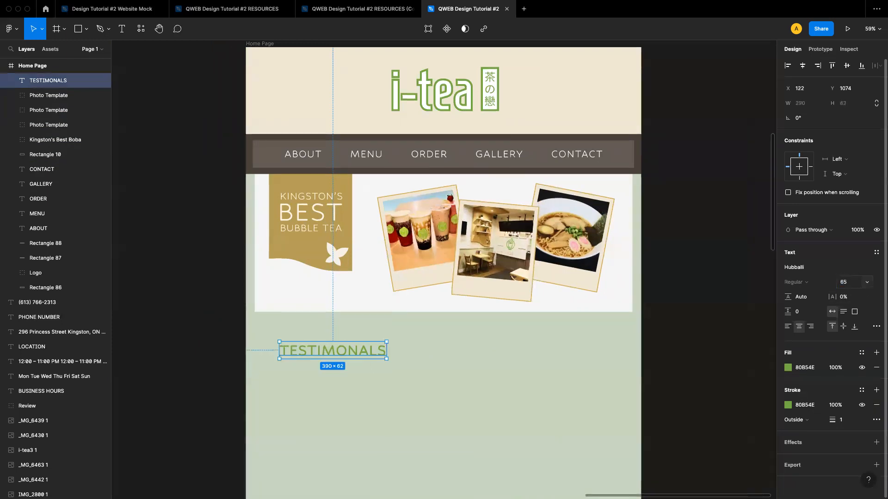
Position the heading about 72 px below the banner, at X 150 and Y 1038
click(461, 389)
mouse_move(340, 352)
mouse_down()
mouse_move(358, 355)
mouse_move(349, 347)
mouse_up()
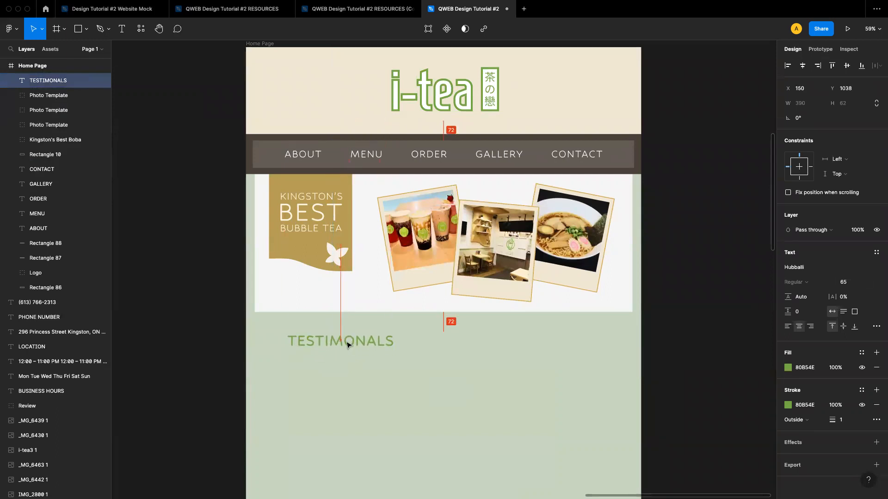
click(494, 383)
Show the Home Page frame's 12-column layout grid to check the heading's alignment, then hide it again
scroll(460, 291, up, 1)
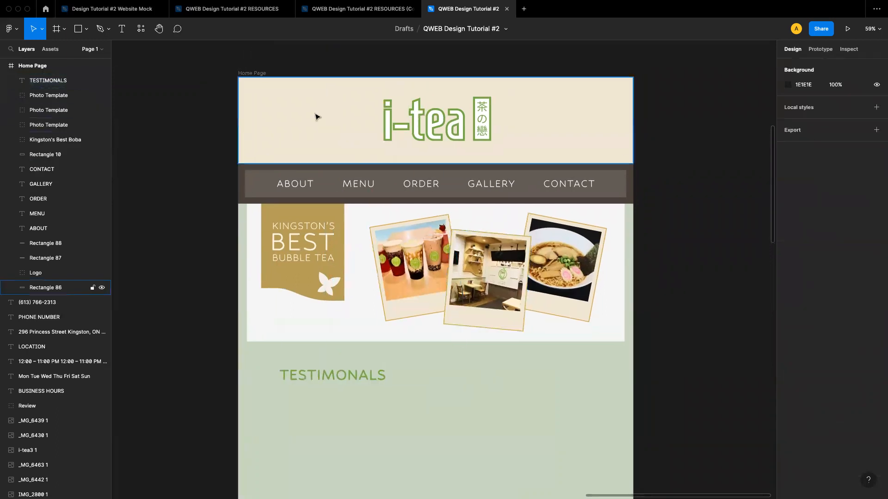
click(253, 74)
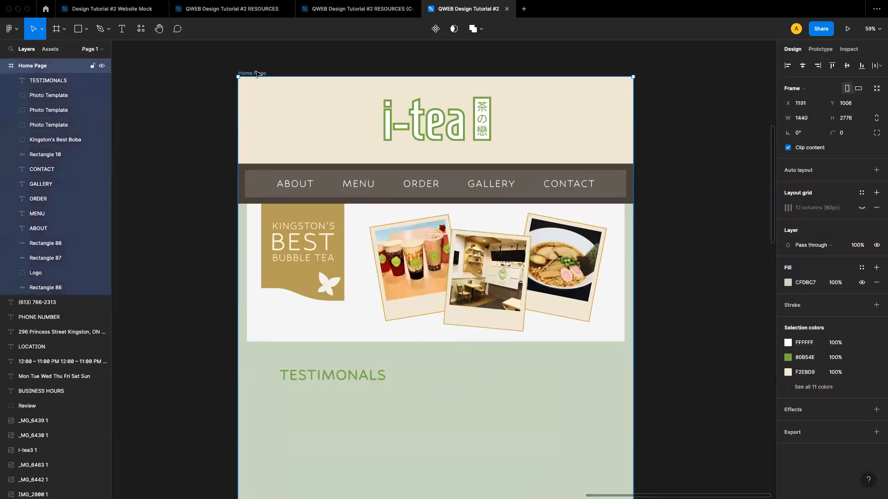
click(862, 208)
drag(314, 382, 317, 384)
click(636, 381)
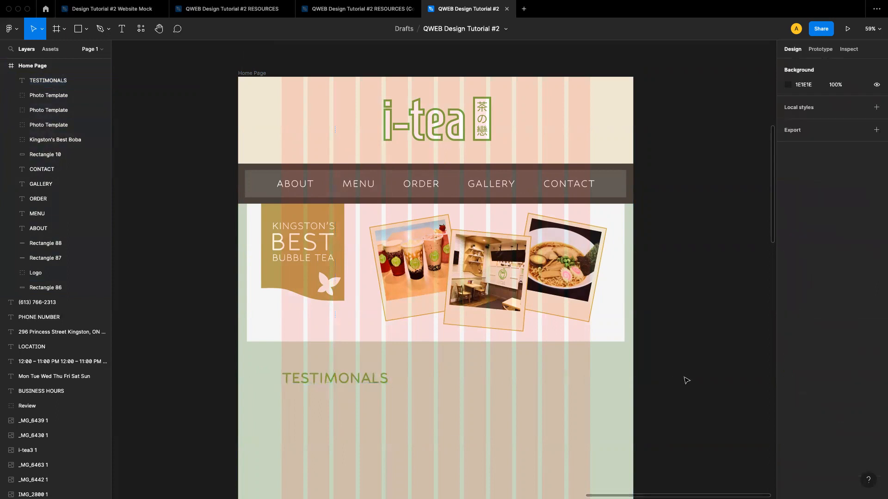
scroll(687, 380, down, 2)
click(279, 98)
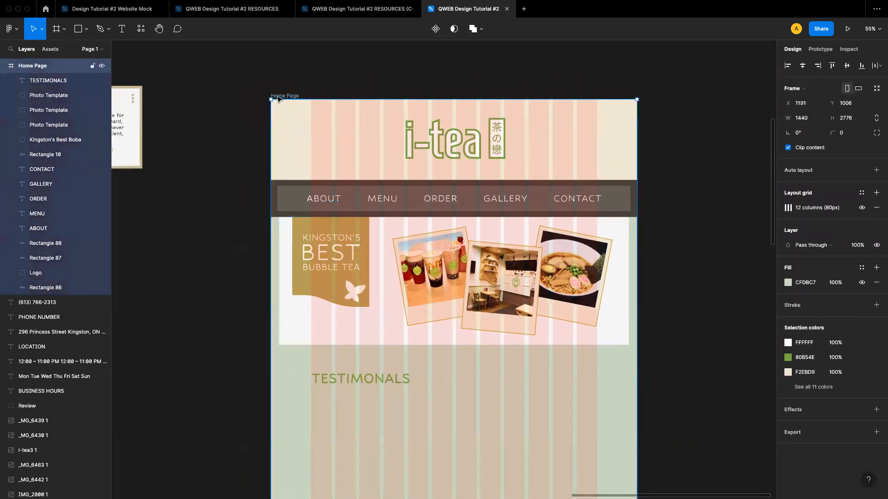
click(861, 208)
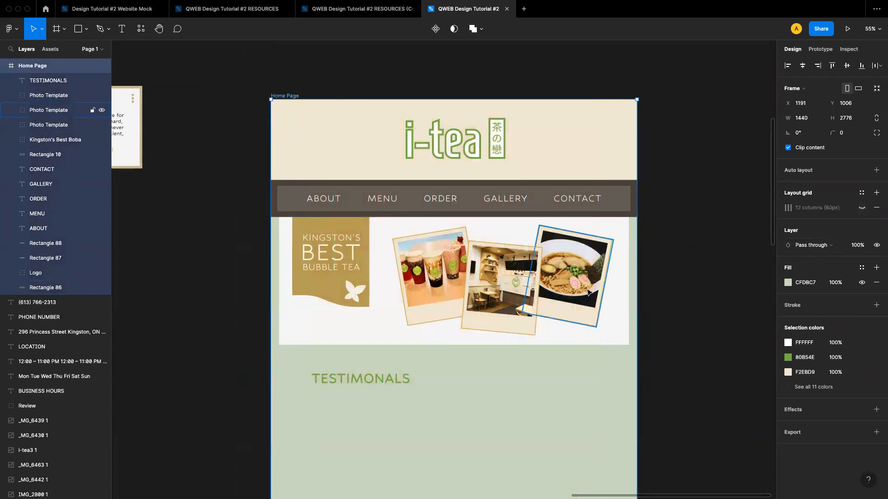
Duplicate the review card and place the copy under the TESTIMONALS heading inside the Home Page frame
scroll(641, 292, down, 2)
scroll(586, 293, down, 2)
scroll(586, 293, right, 2)
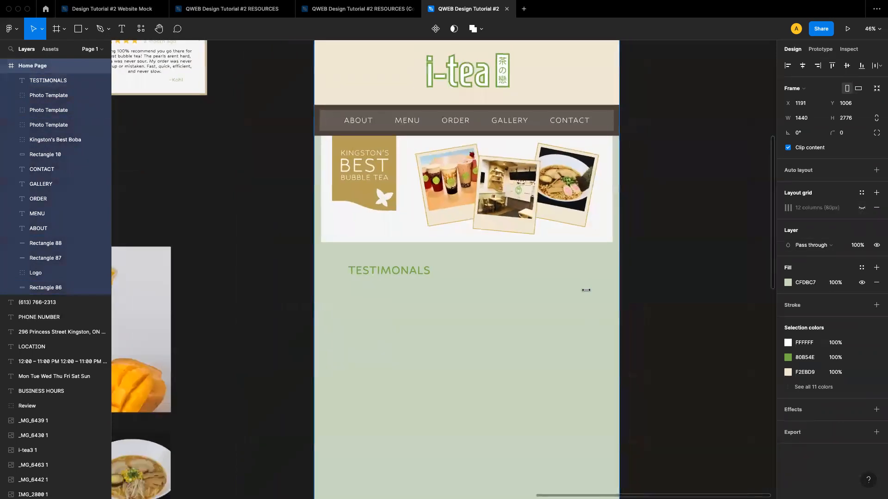
scroll(438, 286, right, 1)
scroll(437, 286, up, 1)
scroll(437, 285, down, 3)
scroll(438, 285, left, 5)
scroll(437, 285, up, 1)
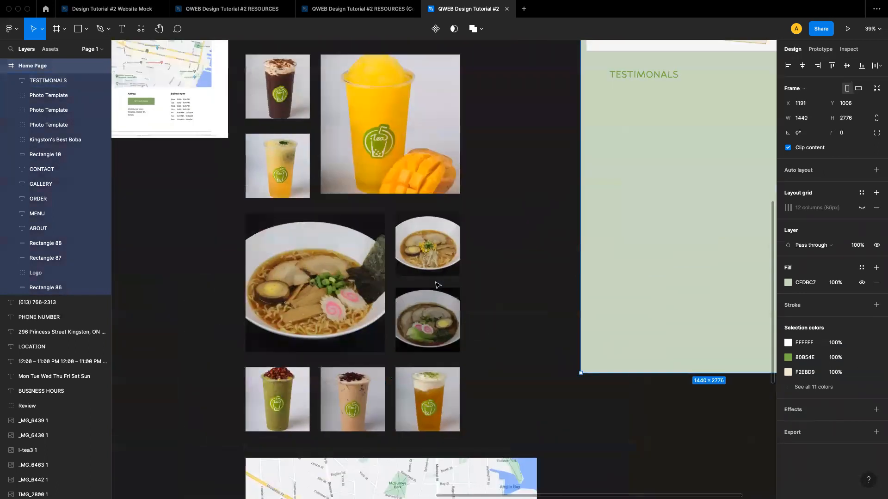
scroll(393, 219, down, 5)
scroll(394, 219, up, 5)
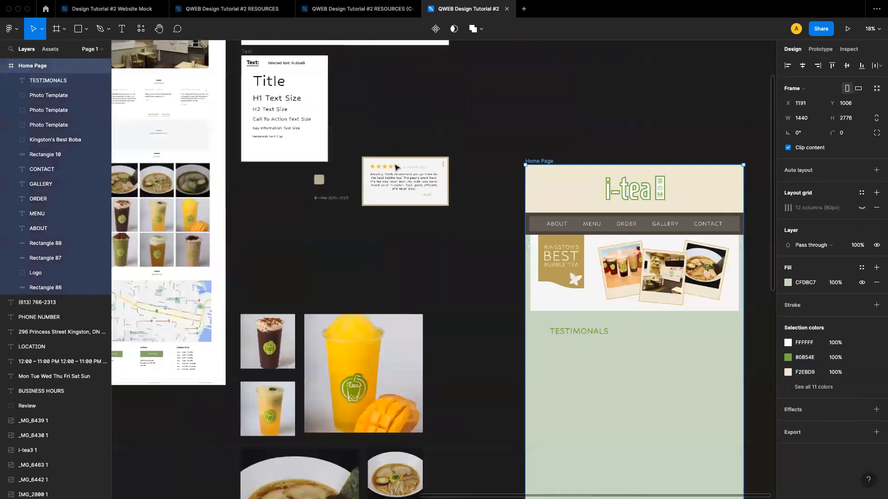
click(386, 116)
scroll(504, 172, down, 1)
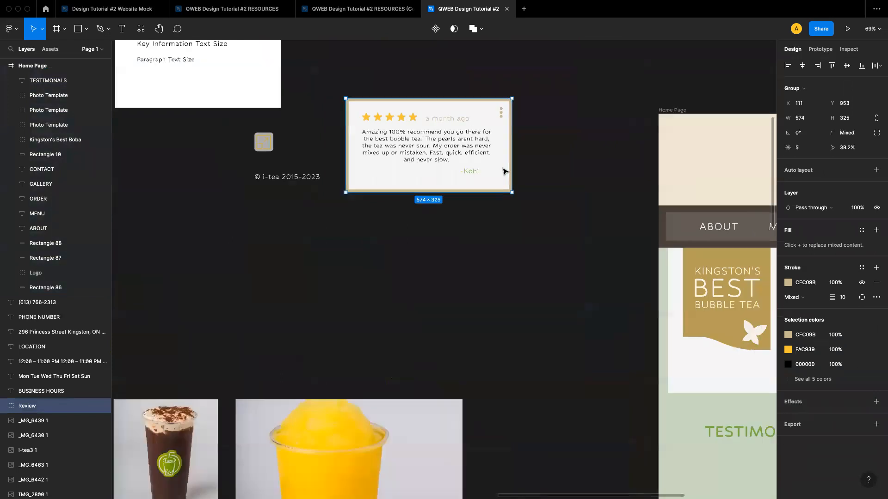
scroll(504, 171, right, 3)
key(super+d)
drag(376, 150, 427, 327)
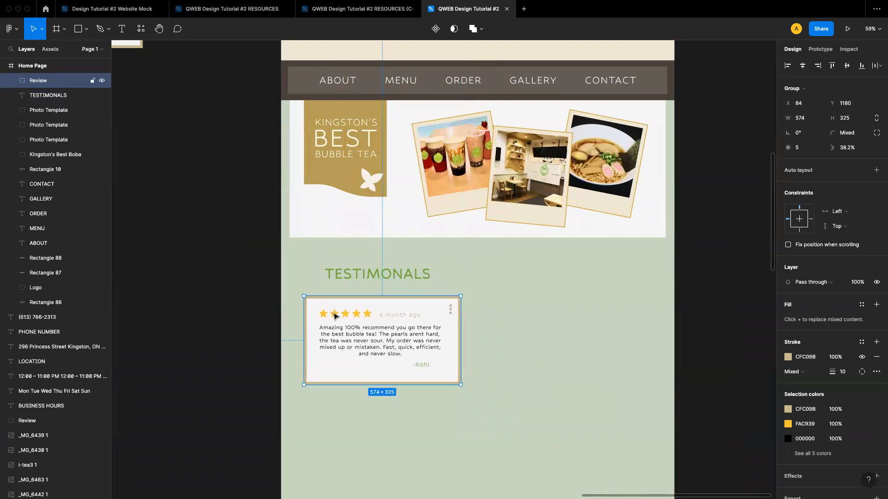
scroll(333, 317, up, 5)
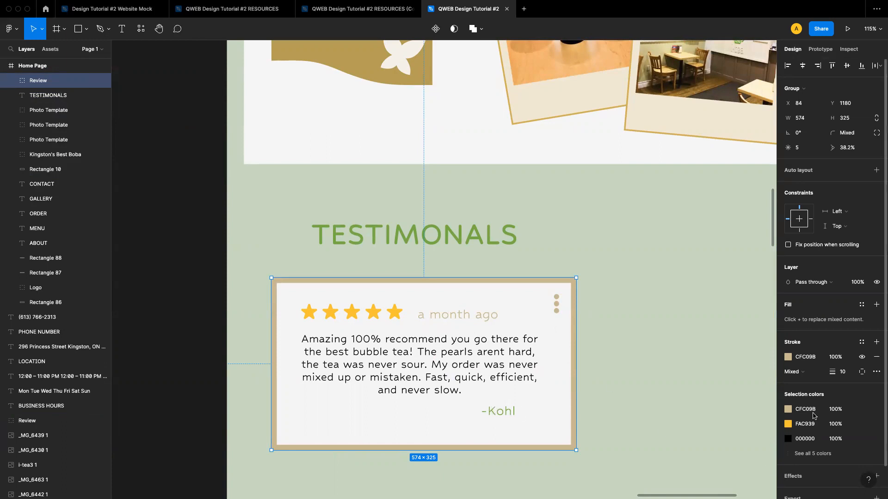
Duplicate the review card into a two-by-two grid of four cards beneath the TESTIMONALS heading
scroll(799, 373, down, 2)
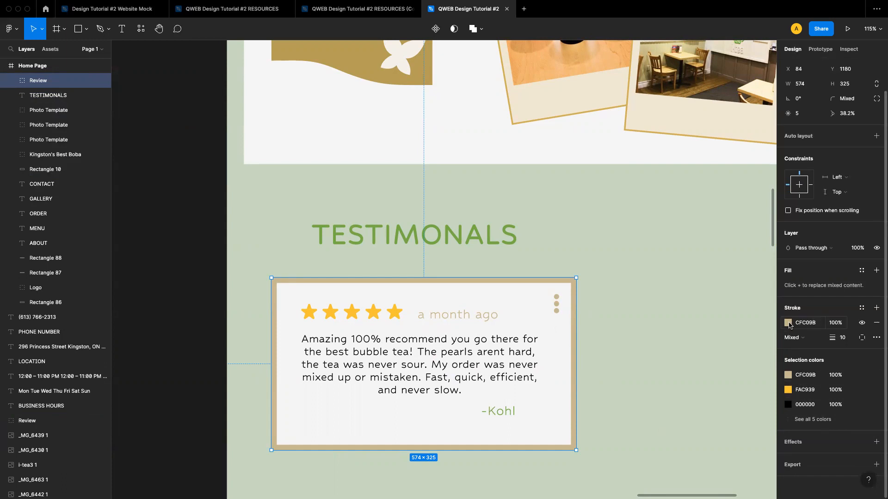
click(606, 346)
scroll(607, 347, down, 3)
scroll(605, 347, down, 5)
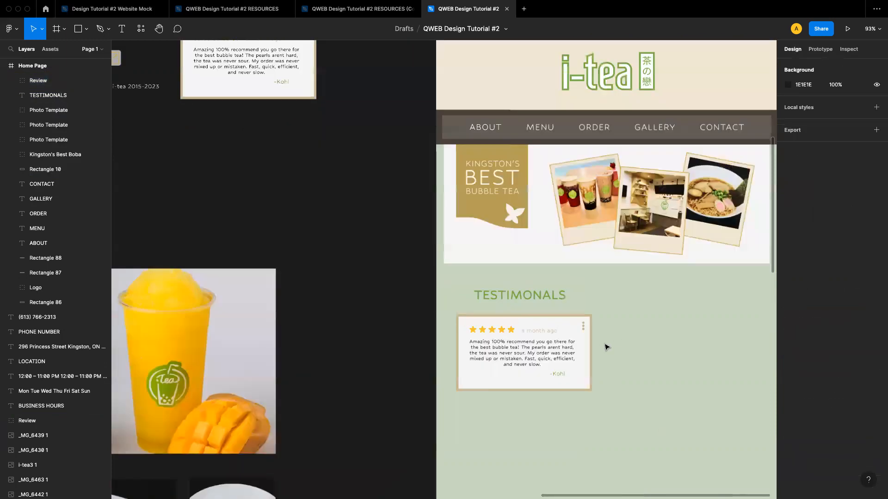
scroll(577, 345, up, 1)
click(379, 351)
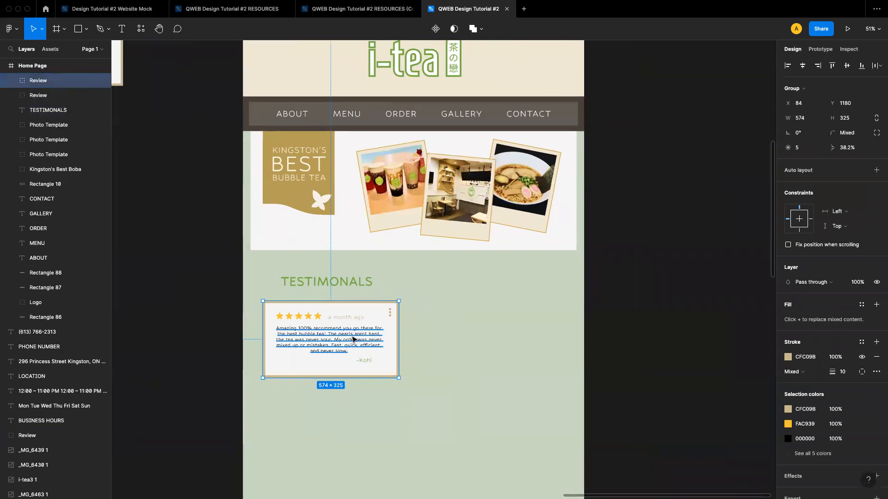
drag(341, 317, 478, 413)
key(super+v)
Show the Home Page frame's 12-column layout grid over the testimonial cards
scroll(478, 413, down, 5)
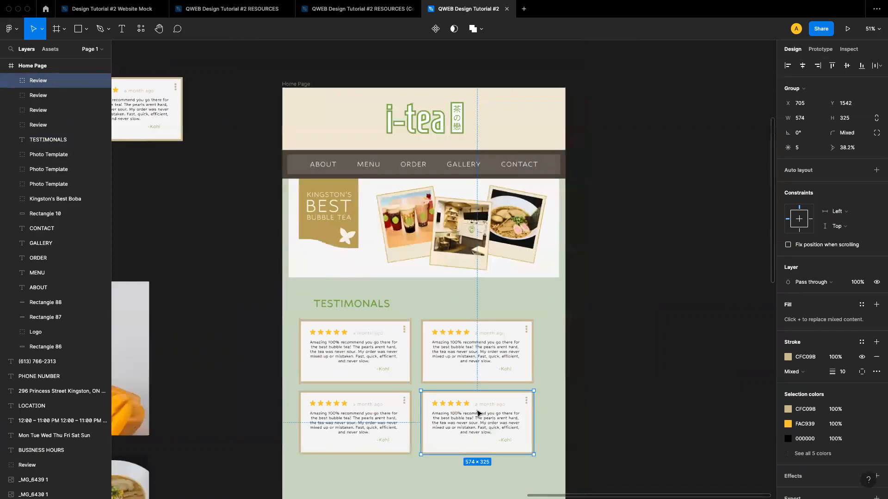
scroll(478, 414, down, 3)
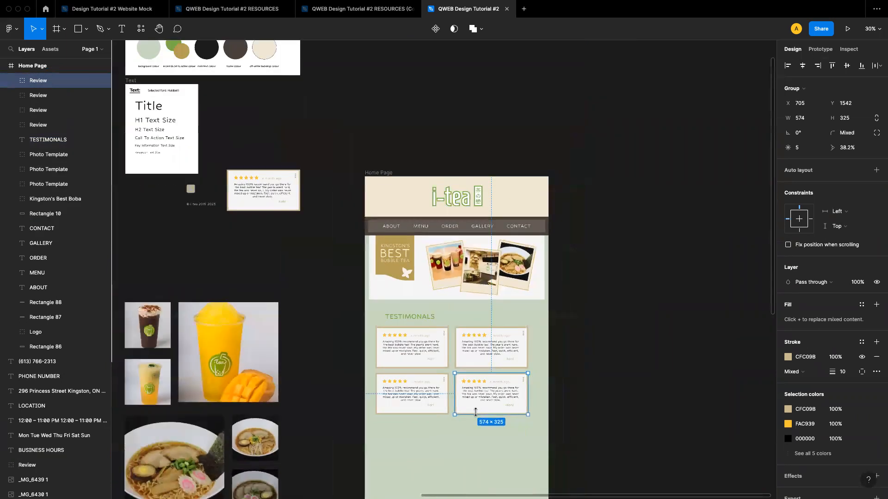
scroll(478, 416, down, 1)
click(378, 152)
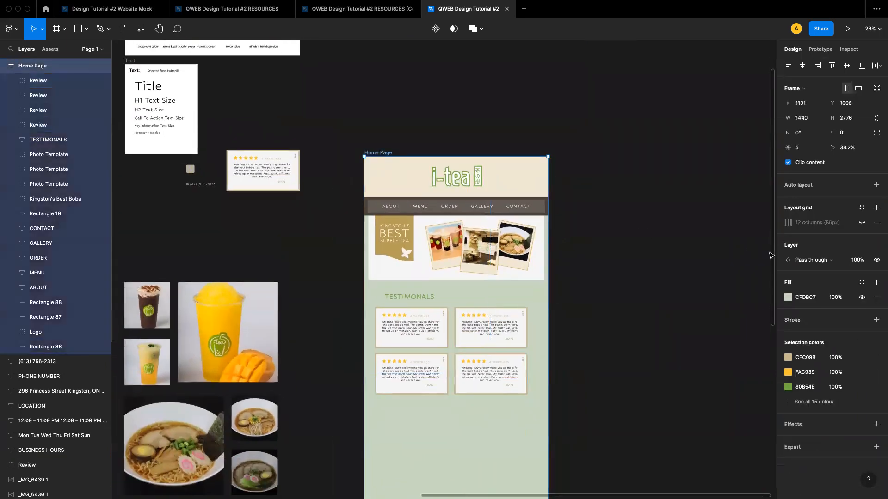
click(862, 222)
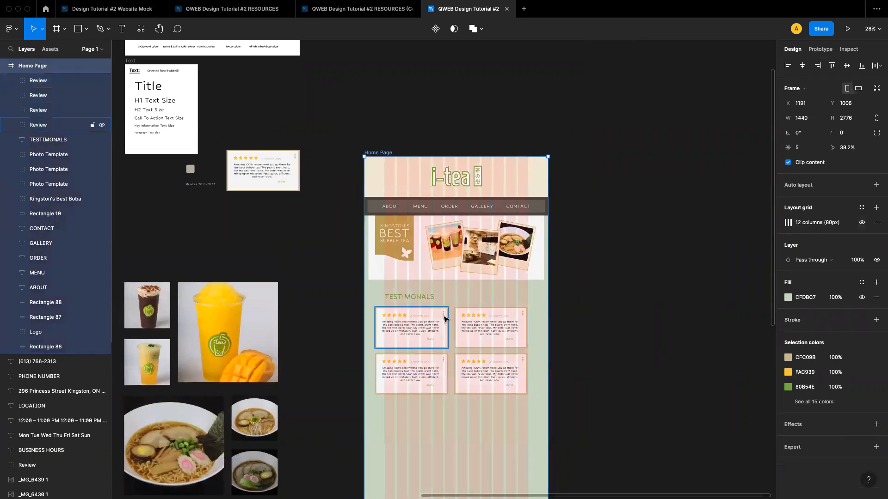
Select all four review cards and shift them slightly right to align them with the layout grid columns
click(443, 331)
shift+click(490, 332)
shift+click(435, 372)
shift+click(478, 378)
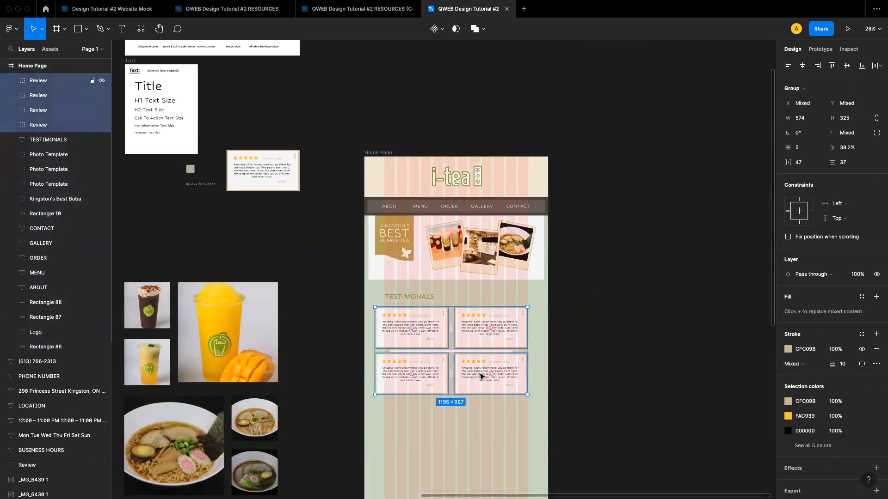
drag(477, 380, 479, 383)
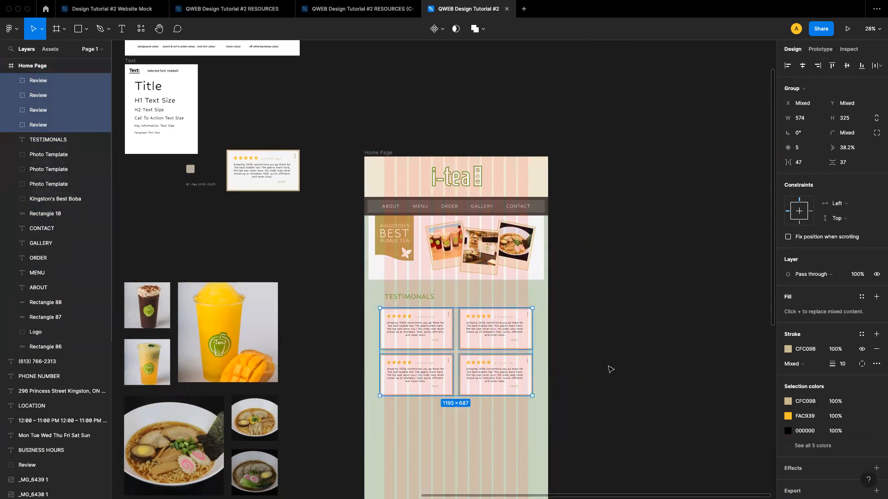
click(650, 363)
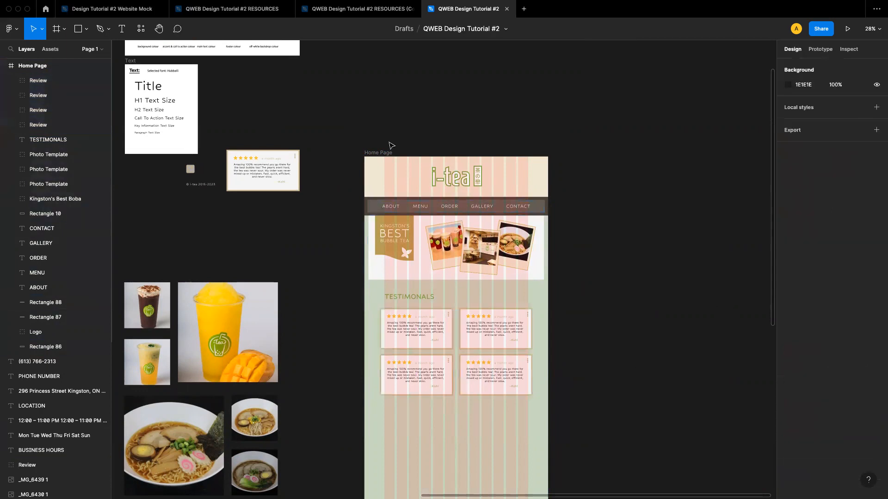
click(373, 151)
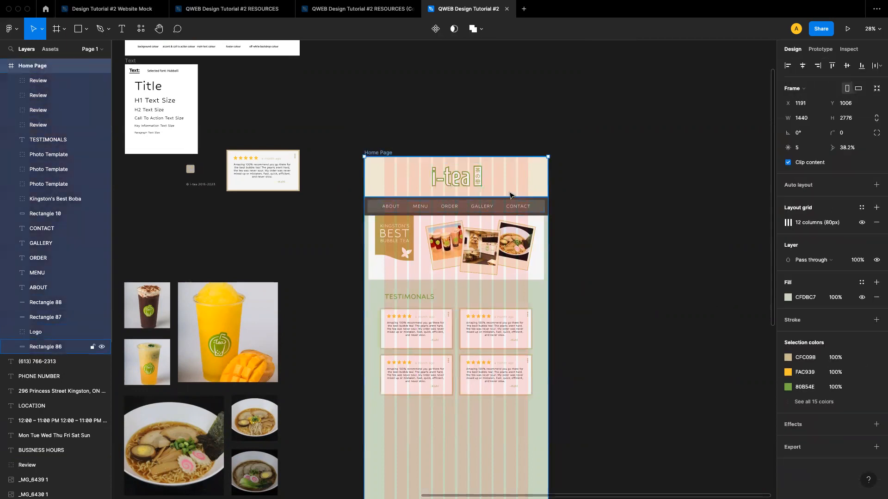
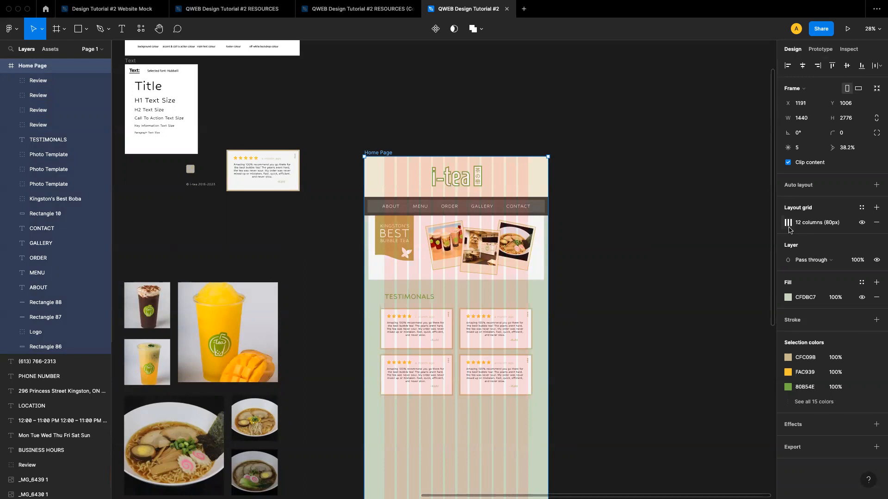
Review the Home Page frame's column layout grid settings, then hide the layout grid
click(788, 223)
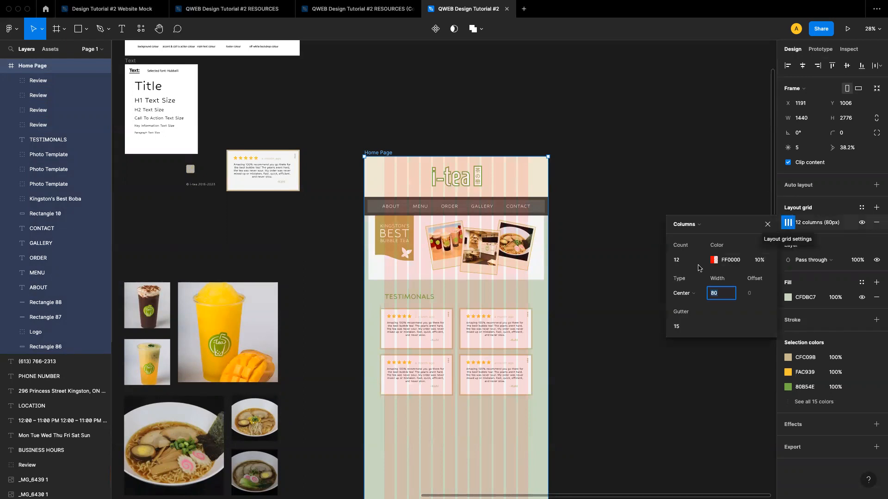
click(681, 260)
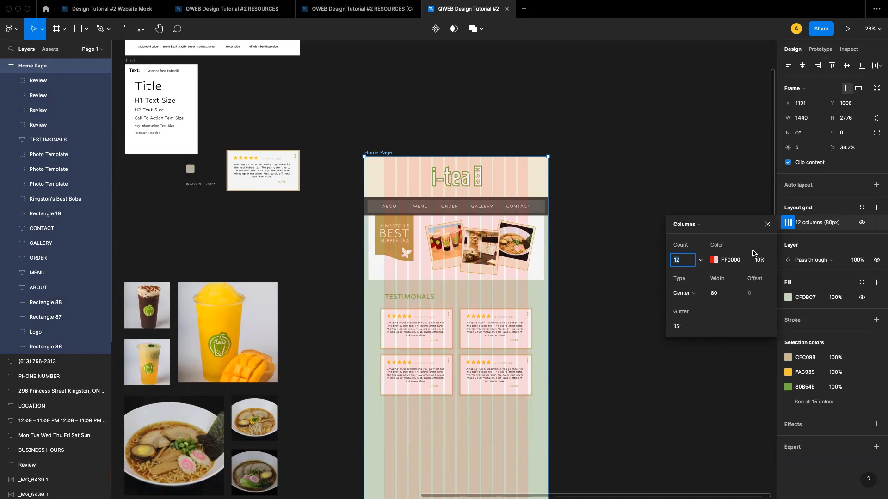
click(769, 224)
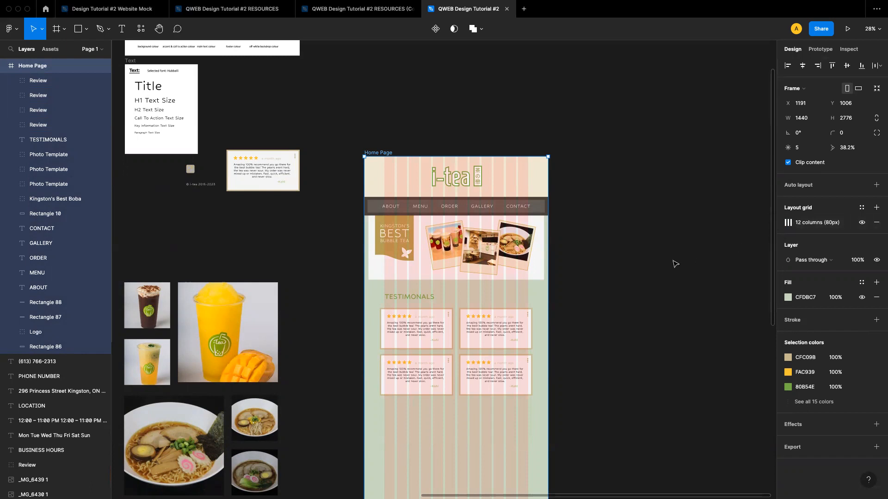
click(861, 223)
Extend the Home Page frame's height to about 3195 px to make room below the testimonials
scroll(547, 259, down, 5)
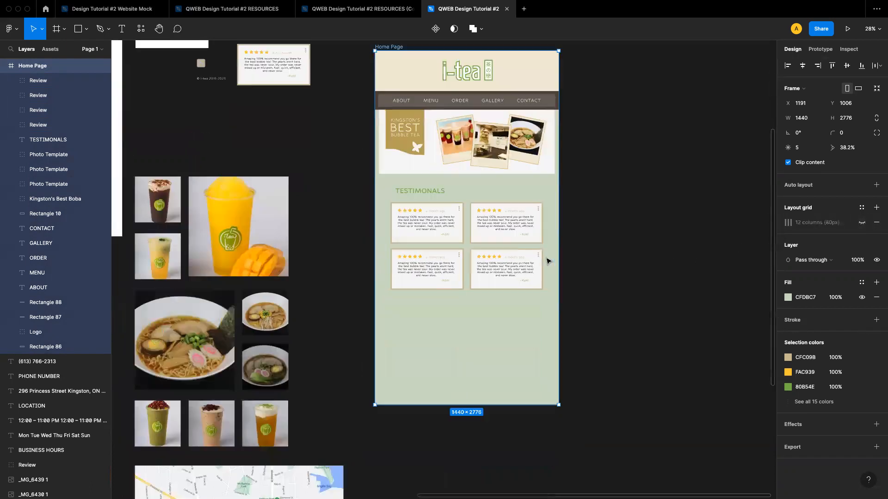
scroll(467, 243, up, 3)
scroll(466, 244, up, 3)
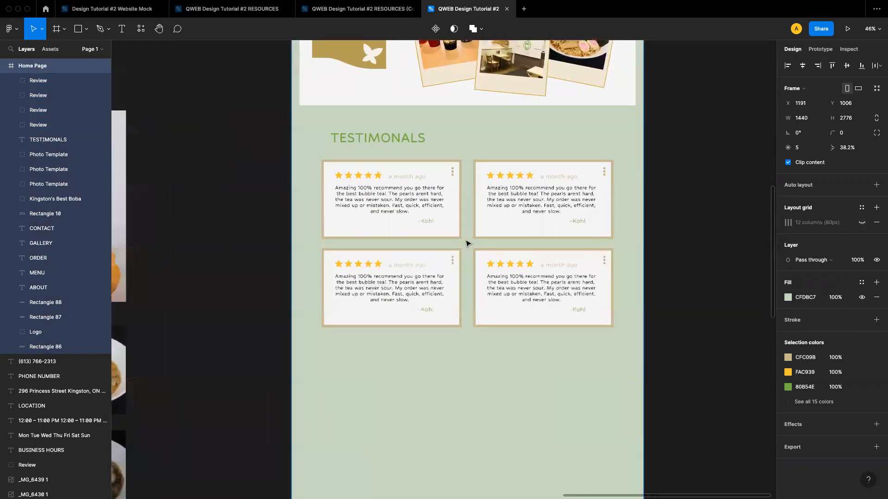
scroll(466, 244, down, 4)
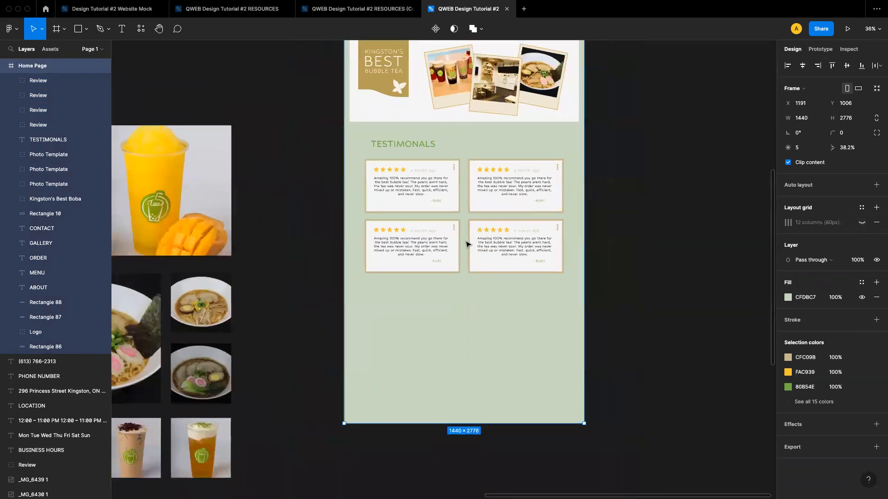
scroll(466, 244, down, 5)
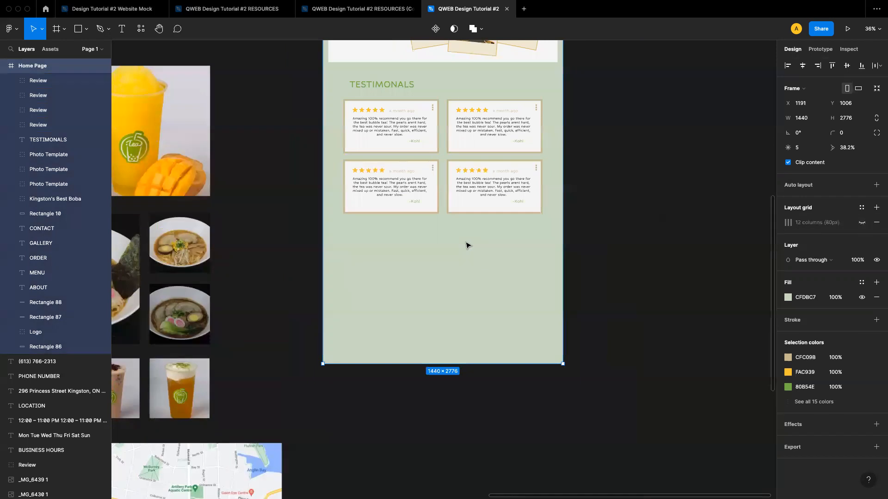
drag(409, 365, 409, 385)
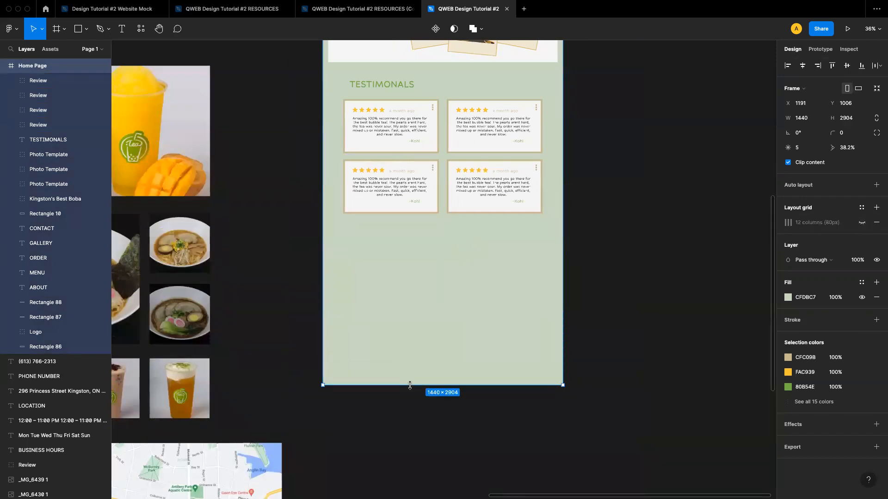
click(610, 310)
Draw a rectangle about 325 × 72 below the testimonial cards with the Rectangle tool
scroll(459, 197, up, 5)
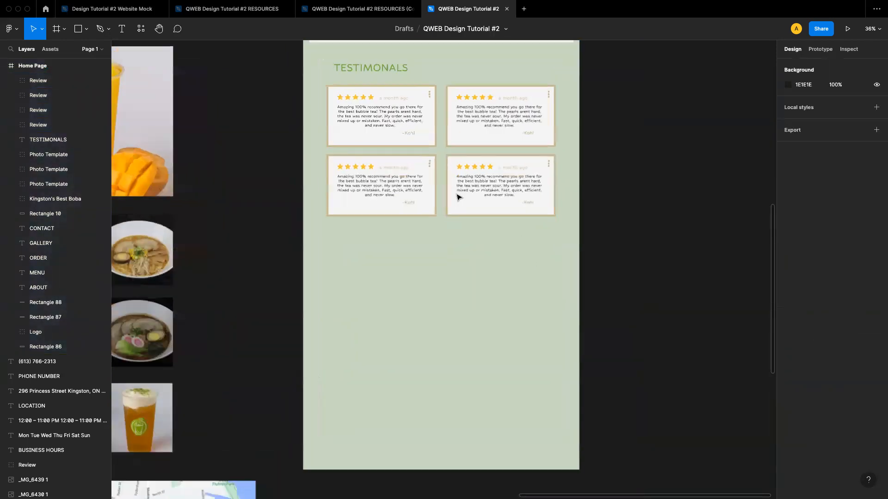
scroll(457, 199, up, 3)
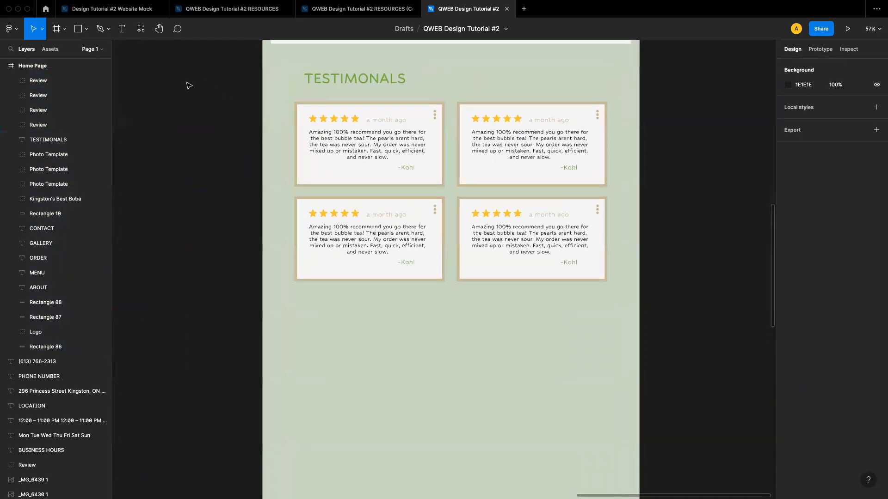
click(86, 29)
click(70, 52)
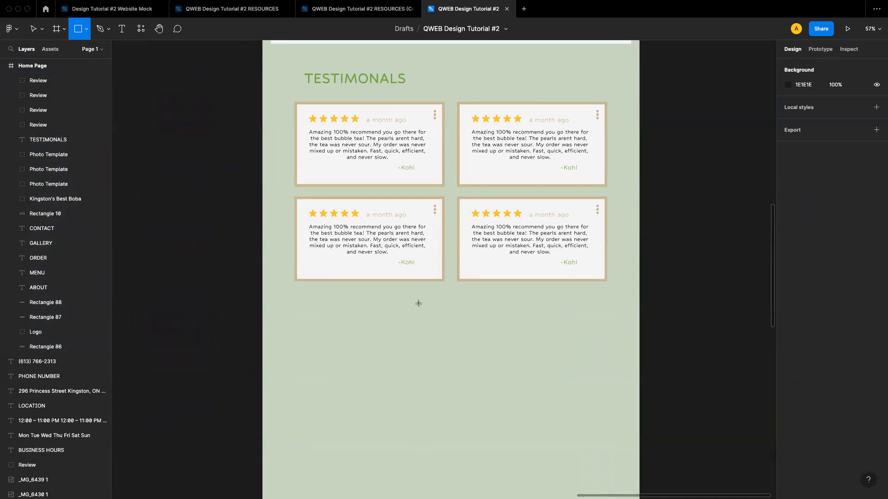
drag(412, 302, 496, 321)
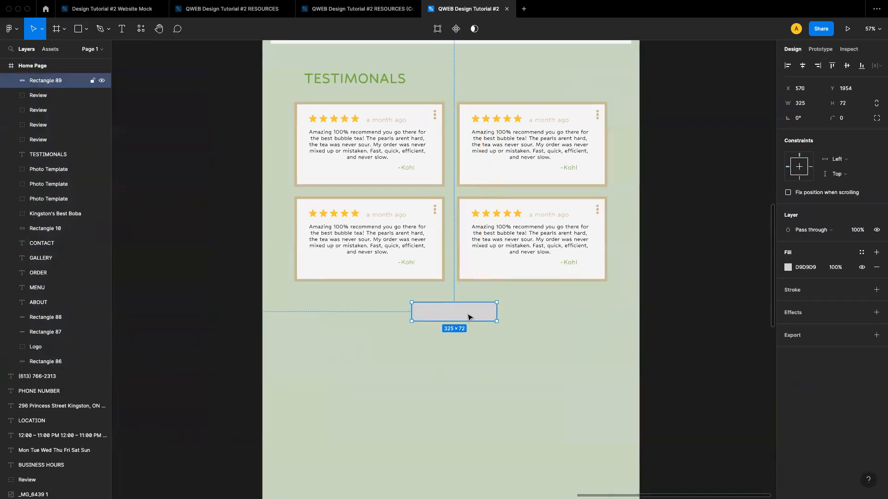
Set the rectangle's fill to the green 80B54E document colour
click(788, 267)
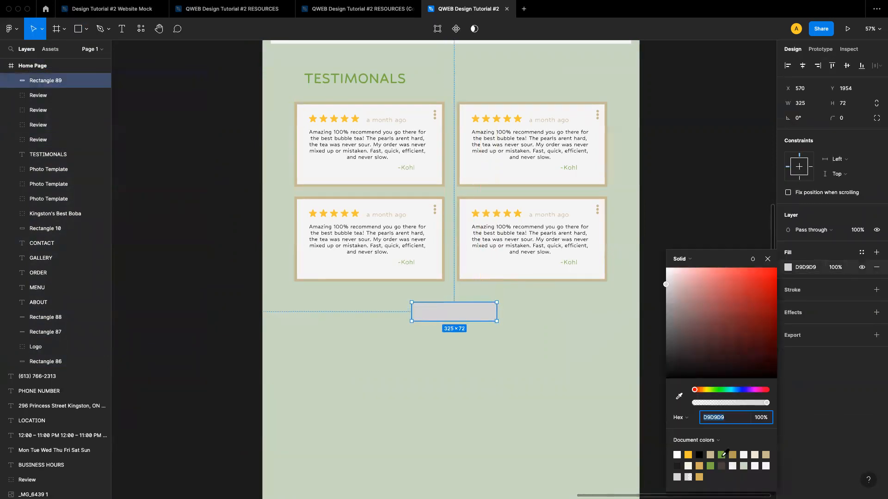
click(722, 454)
click(767, 259)
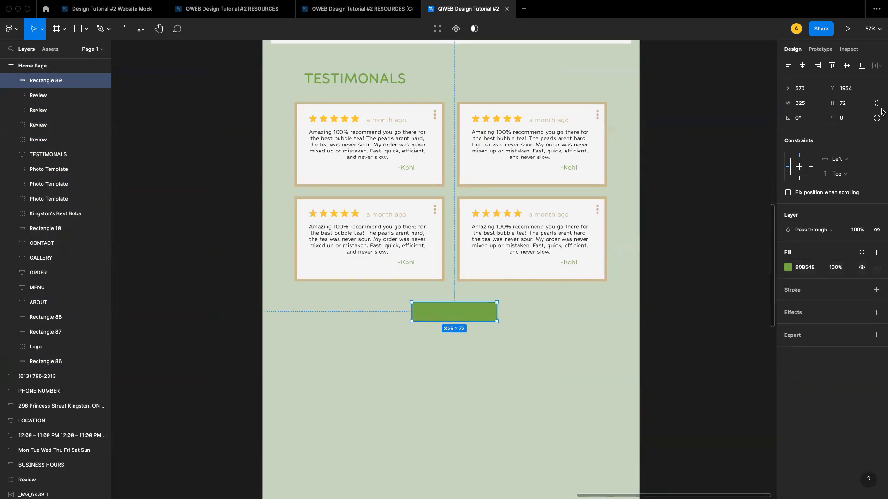
Round all of the rectangle's corners with a corner radius of 35 to form a pill-shaped button
click(579, 364)
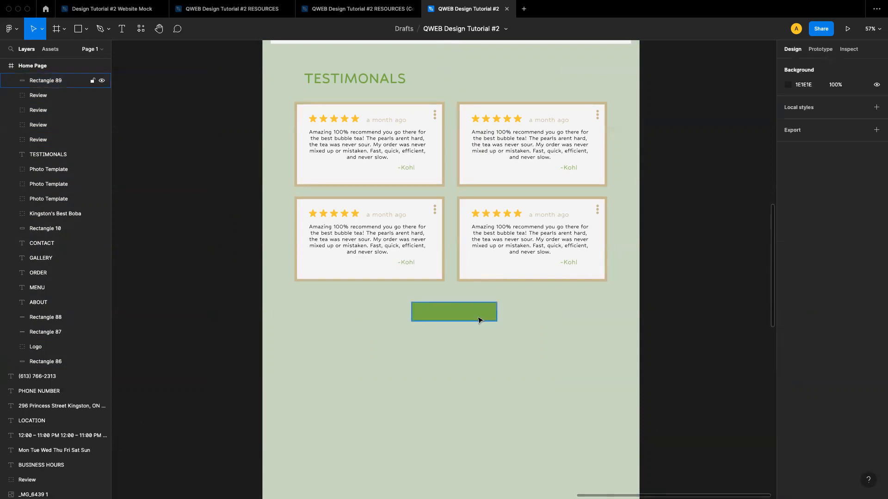
click(470, 318)
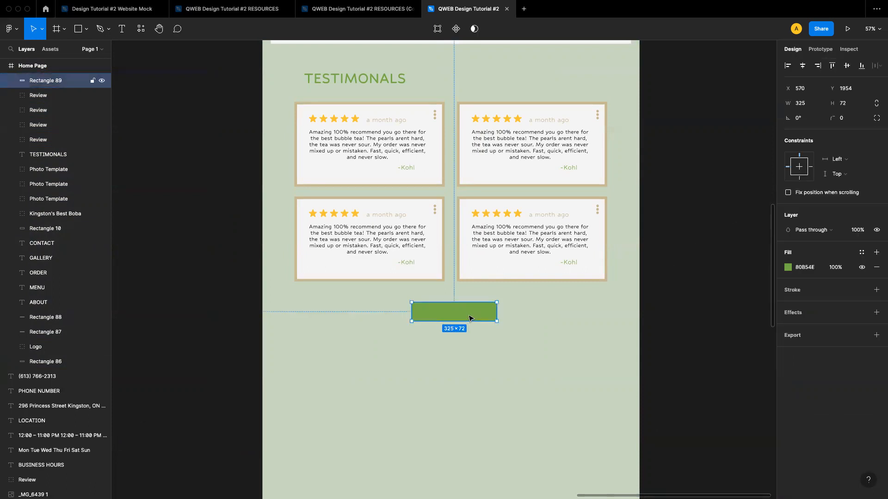
click(876, 120)
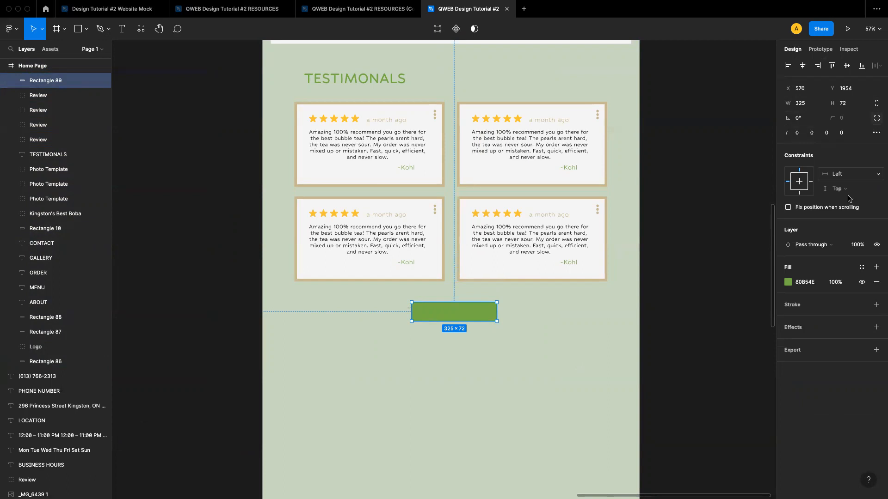
click(799, 135)
click(877, 120)
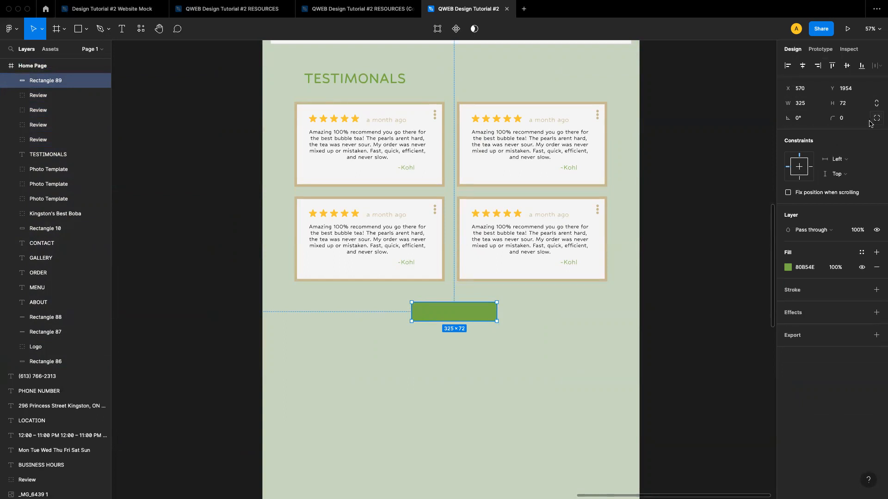
click(842, 122)
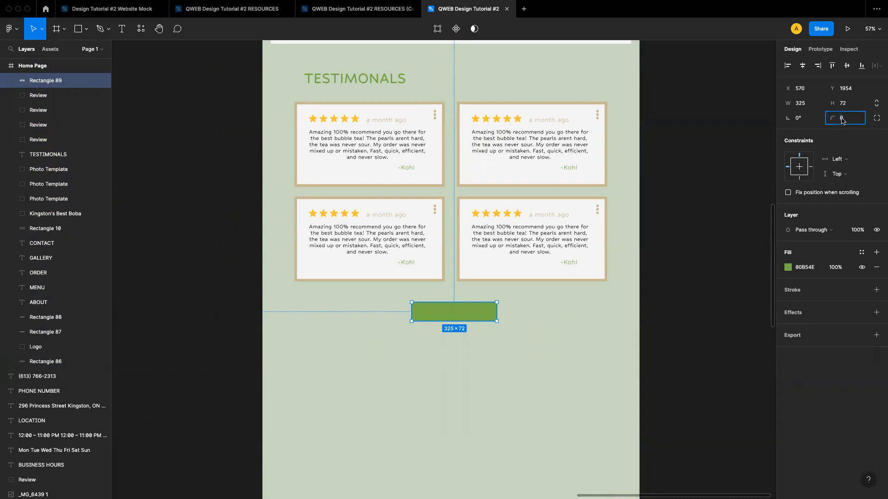
text(25)
key(Return)
click(694, 250)
click(477, 309)
click(852, 118)
click(651, 307)
click(495, 316)
click(662, 282)
click(470, 311)
click(876, 119)
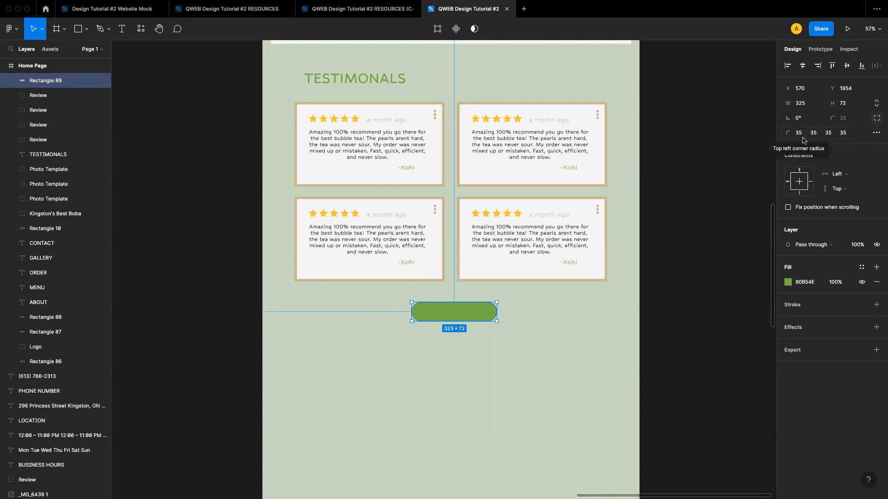
click(876, 117)
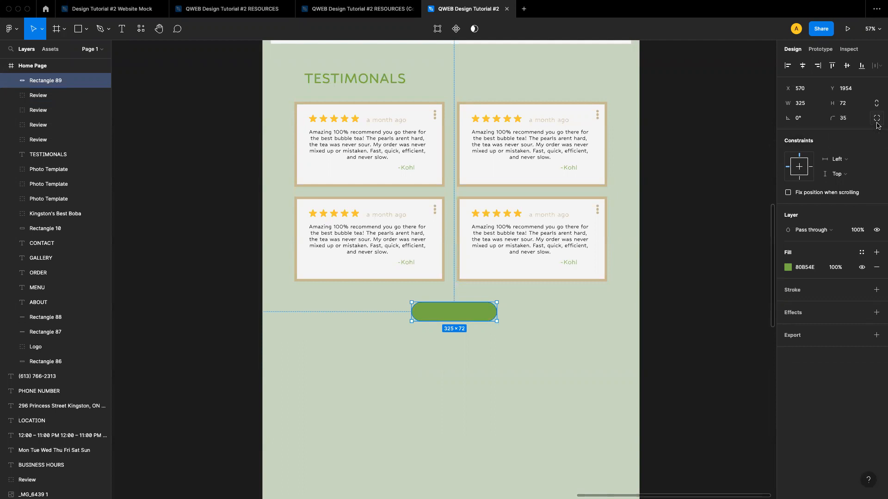
Move the green pill button slightly left beneath the review cards
click(443, 332)
click(452, 318)
drag(460, 315, 437, 320)
click(487, 349)
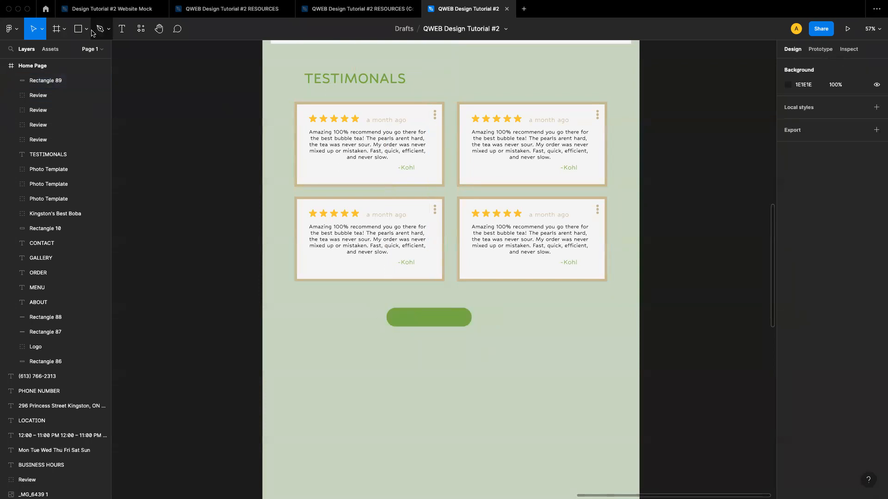
Add a WRITE A REVIEW text label on the green button and set its font size to 45
click(122, 30)
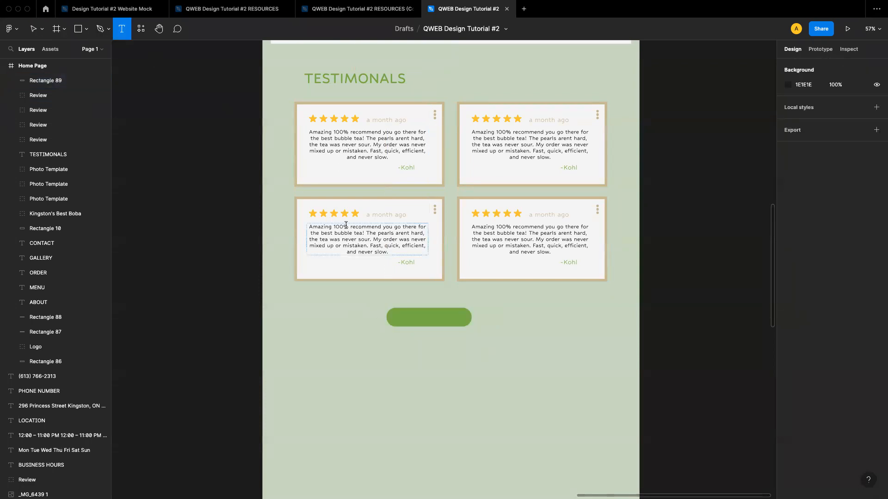
click(408, 312)
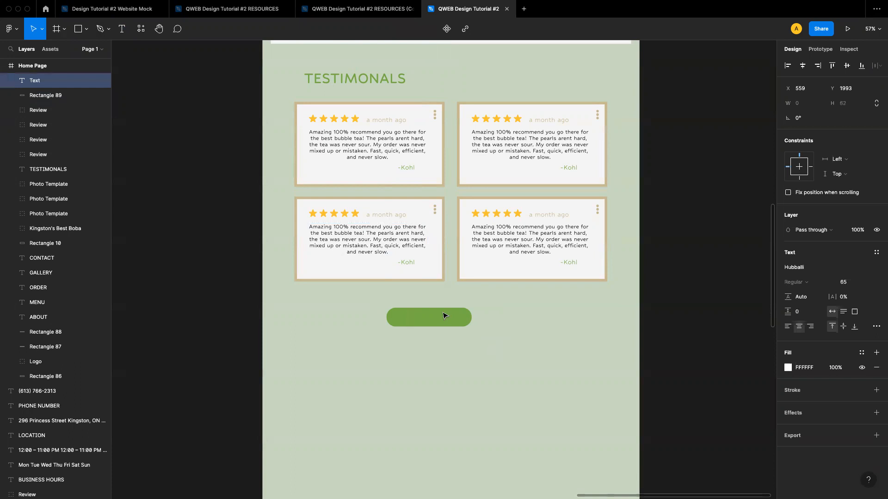
text(WRITE A REVIEW)
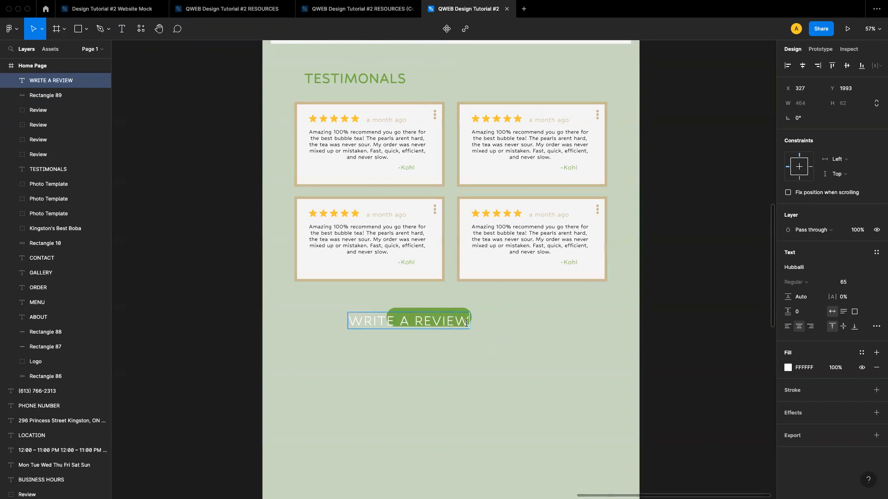
key(Escape)
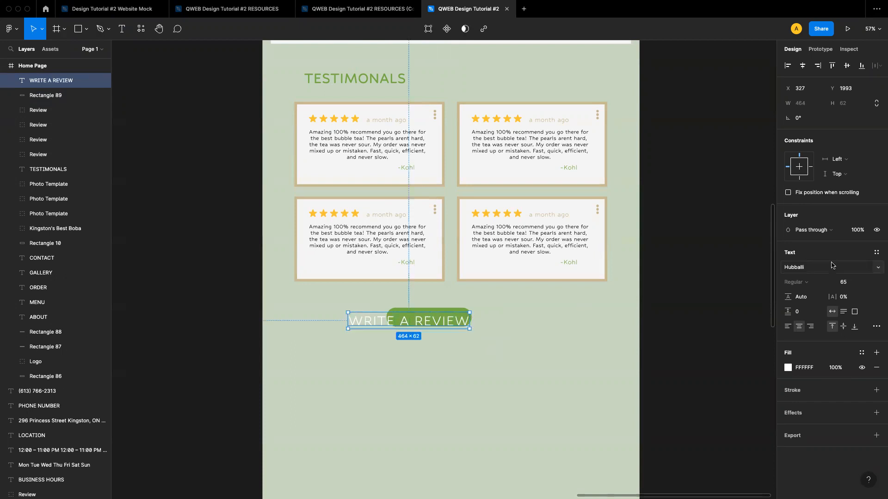
click(850, 284)
text(45)
key(Return)
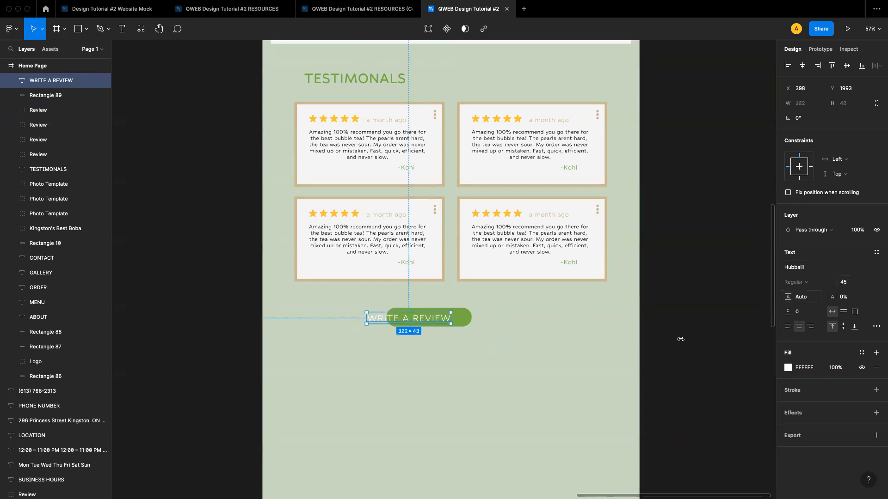
Resize the green button to about 399 × 84 and centre the WRITE A REVIEW label on it
click(441, 363)
click(467, 317)
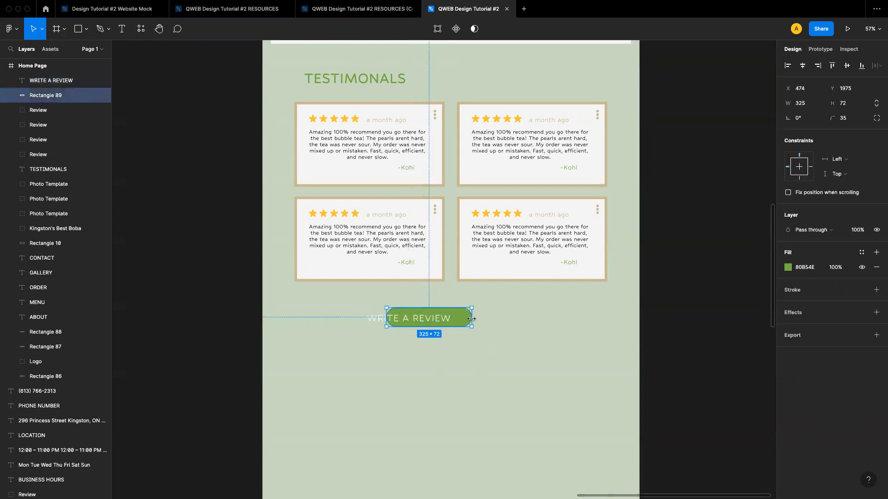
drag(471, 317, 509, 317)
drag(405, 319, 460, 315)
click(472, 310)
click(479, 346)
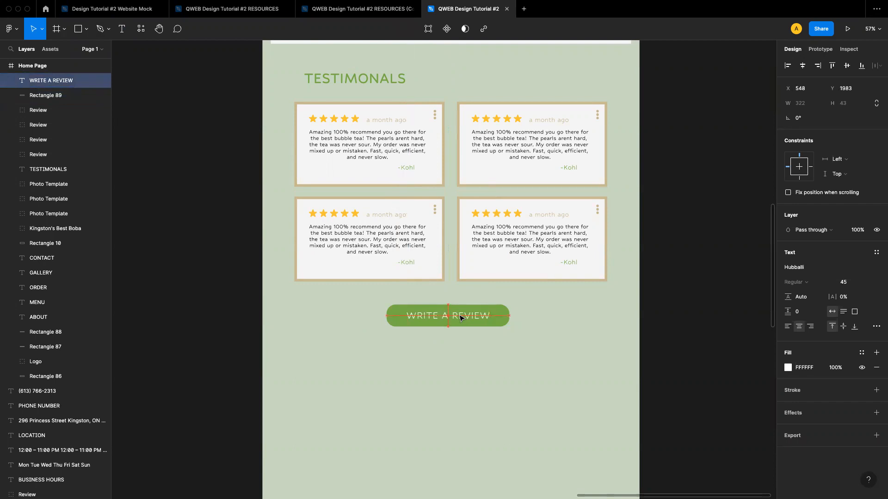
click(504, 318)
drag(509, 317, 499, 317)
drag(387, 317, 394, 317)
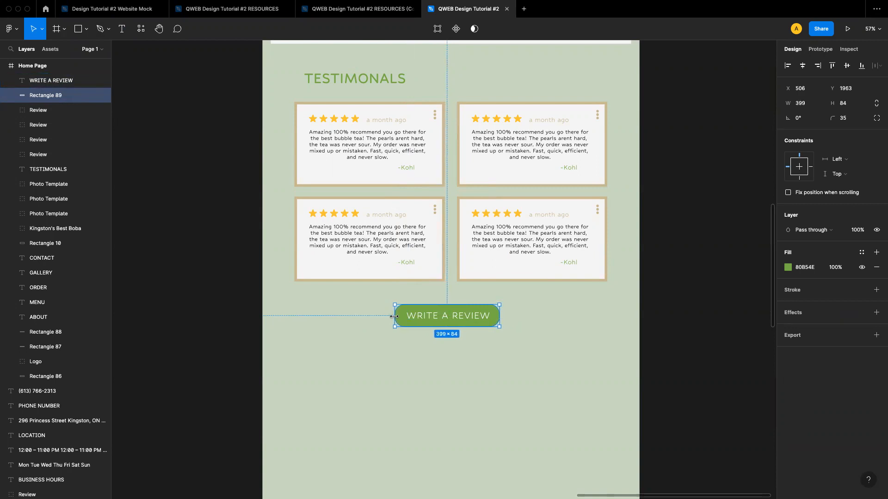
click(491, 365)
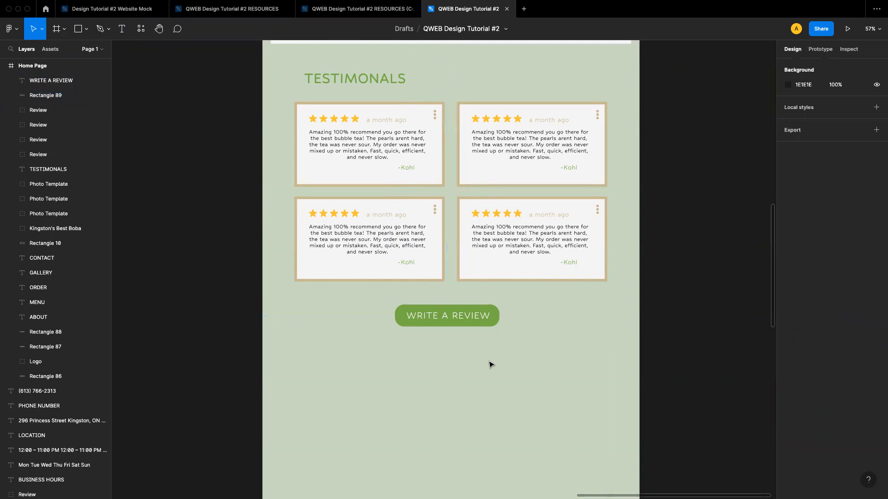
Shift the button and its label slightly right to centre them under the review cards
click(413, 317)
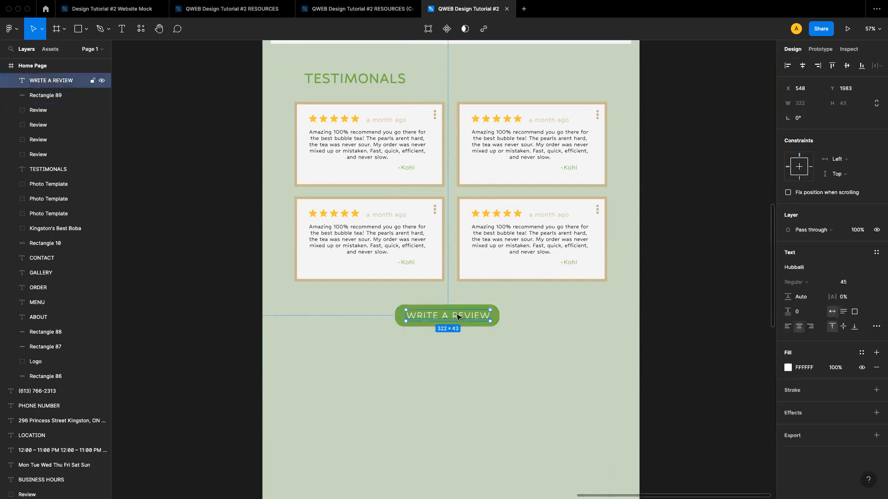
shift+click(401, 319)
drag(433, 322, 440, 322)
click(512, 369)
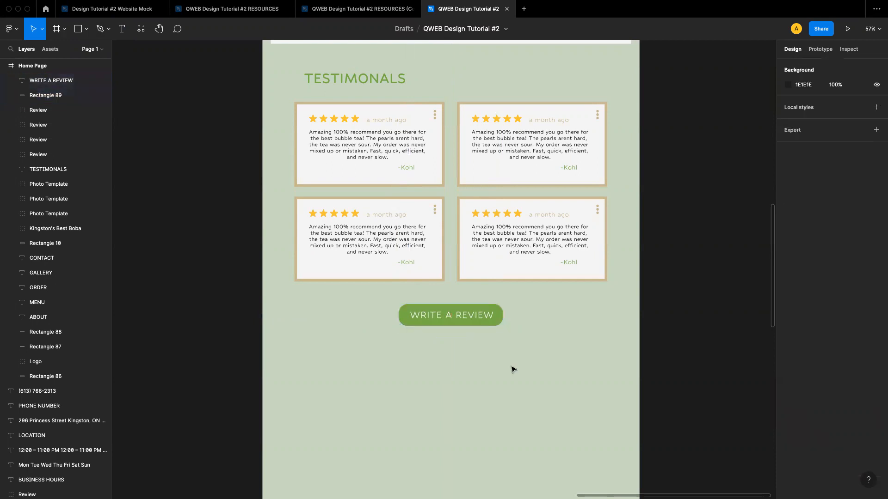
click(477, 317)
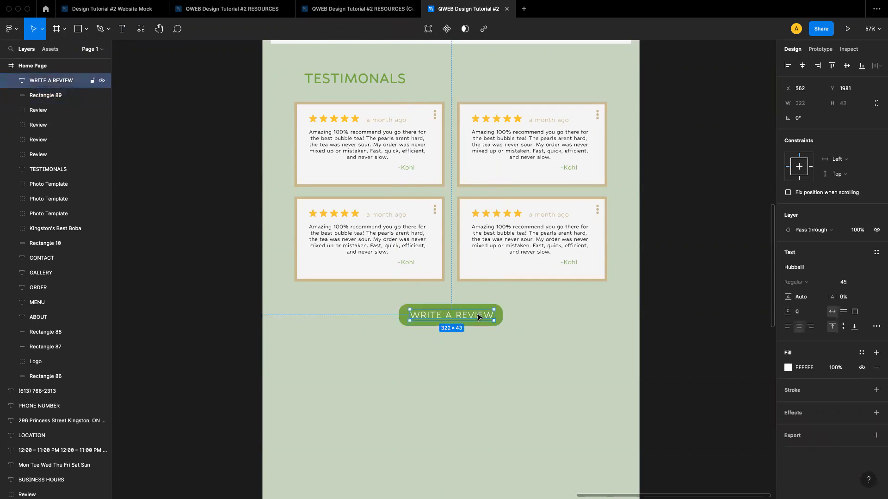
click(498, 316)
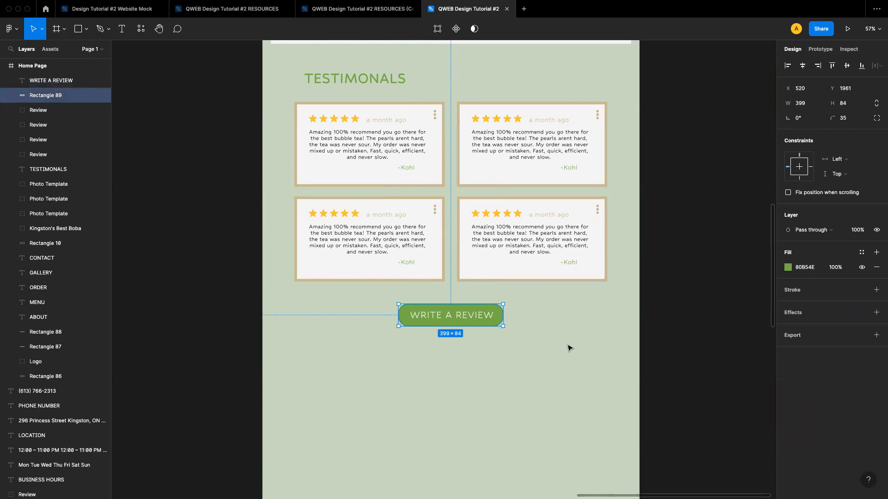
Wrap the green button and its WRITE A REVIEW label in an auto layout frame
shift+click(471, 317)
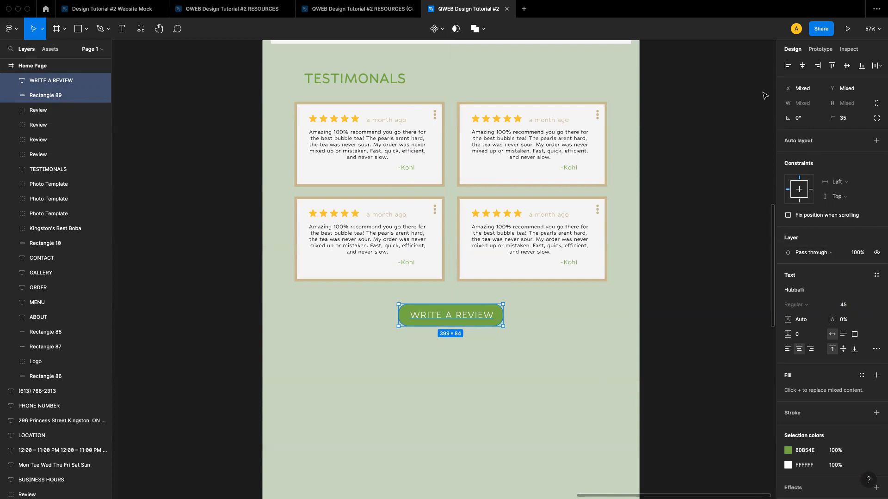
key(shift+a)
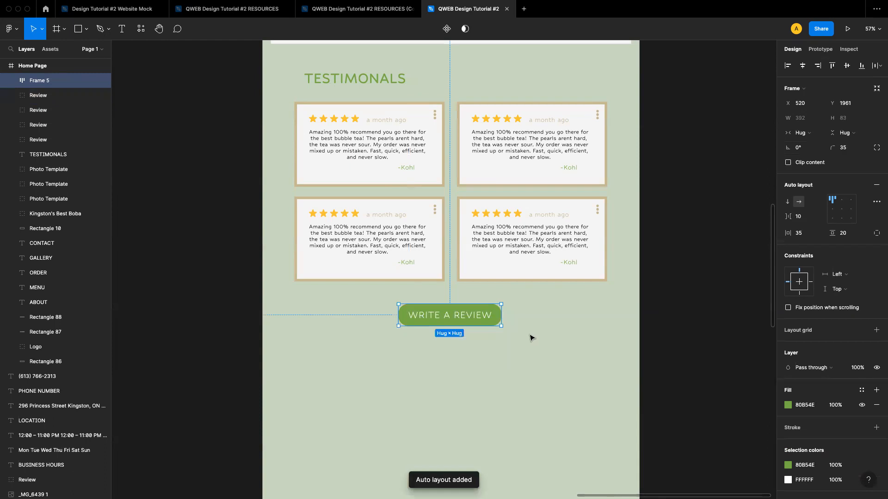
click(520, 329)
Retype the button label inside the auto layout frame, restoring it to WRITE A REVIEW
double_click(448, 320)
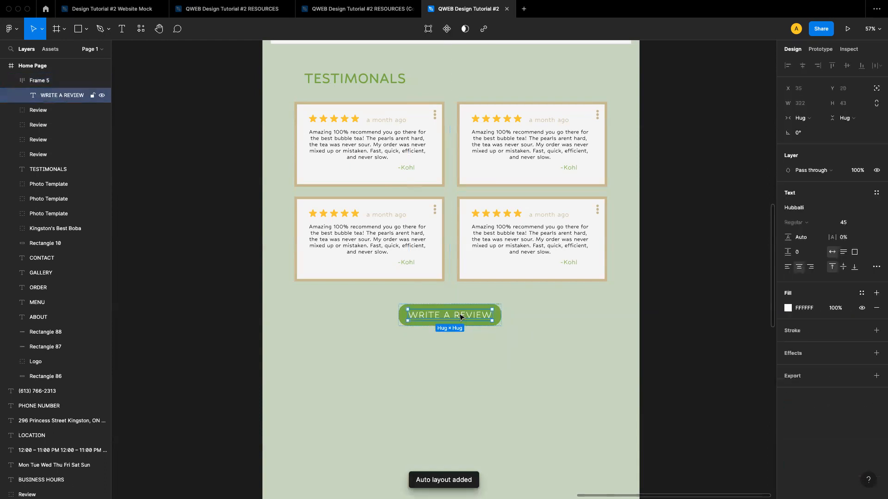
key(Return)
text(hsjdnfeksnekfnekslsfnei)
key(BackSpace)
key(BackSpace)
key(BackSpace)
key(BackSpace)
key(BackSpace)
key(BackSpace)
key(BackSpace)
key(BackSpace)
key(BackSpace)
key(BackSpace)
key(BackSpace)
key(BackSpace)
key(BackSpace)
key(BackSpace)
key(BackSpace)
key(BackSpace)
key(BackSpace)
key(BackSpace)
key(BackSpace)
key(BackSpace)
key(BackSpace)
key(BackSpace)
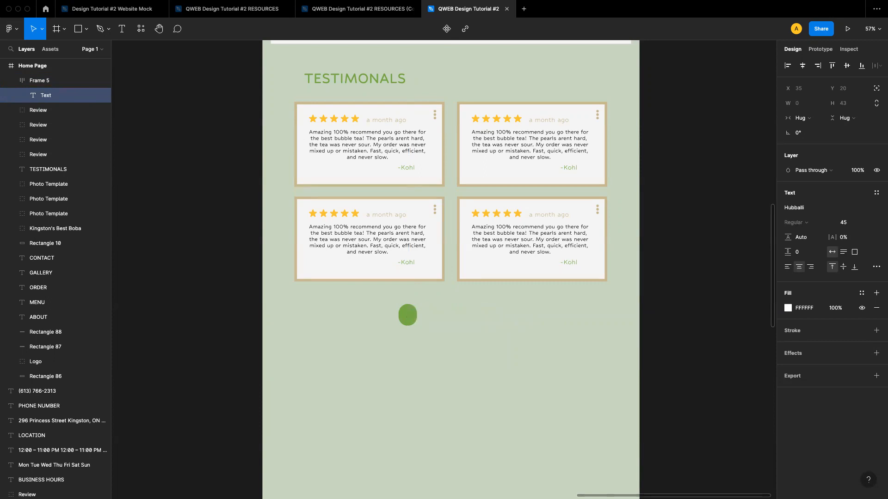
text(WRITE)
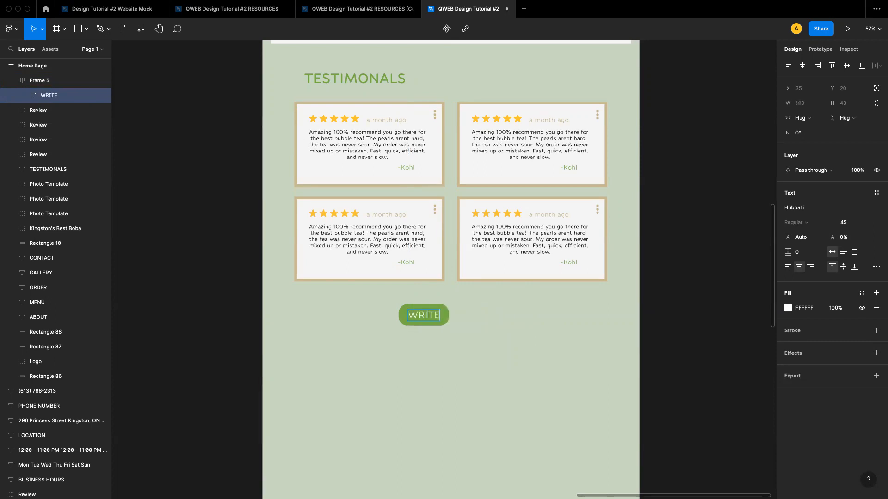
text( A REVIEW)
key(Escape)
key(Escape)
Nudge the WRITE A REVIEW button frame slightly down beneath the review cards
click(406, 318)
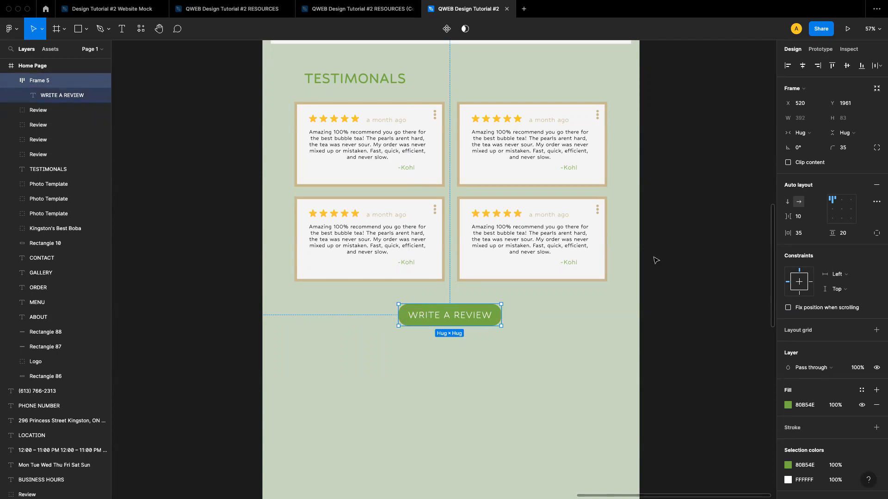
click(510, 350)
drag(457, 320, 461, 324)
click(599, 368)
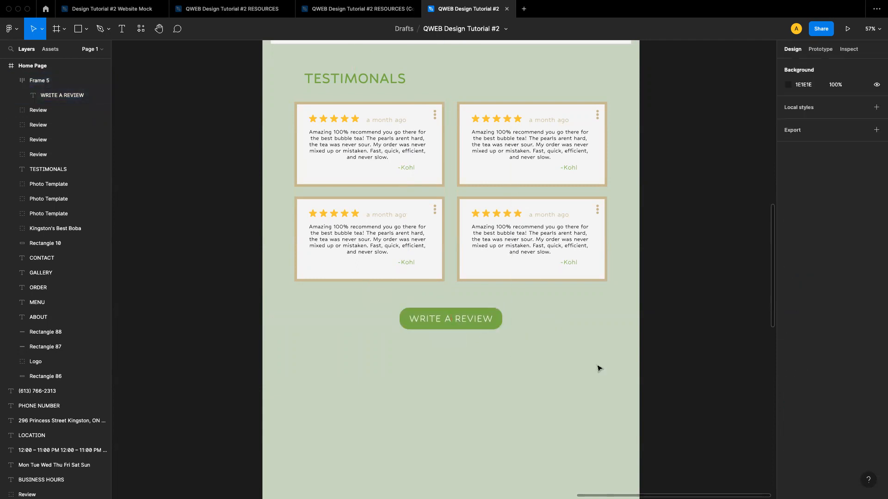
Add a Read More text label centred just above the WRITE A REVIEW button
scroll(542, 336, up, 2)
scroll(542, 336, up, 1)
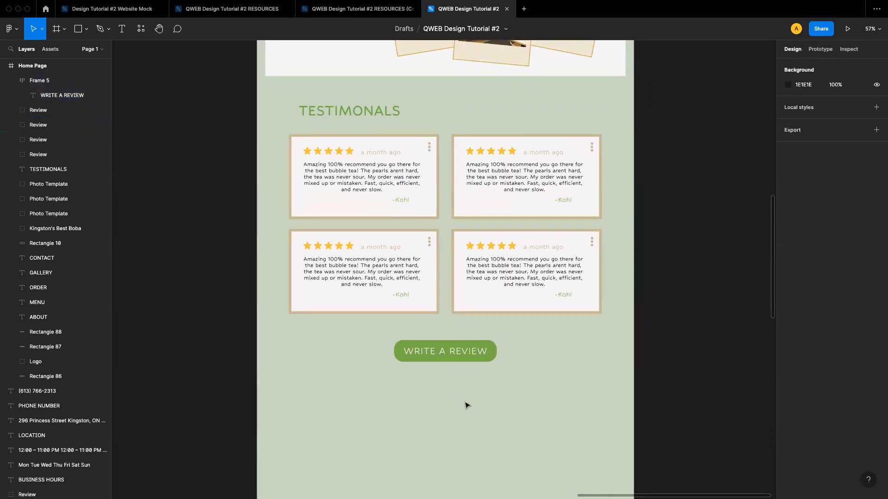
scroll(507, 381, up, 2)
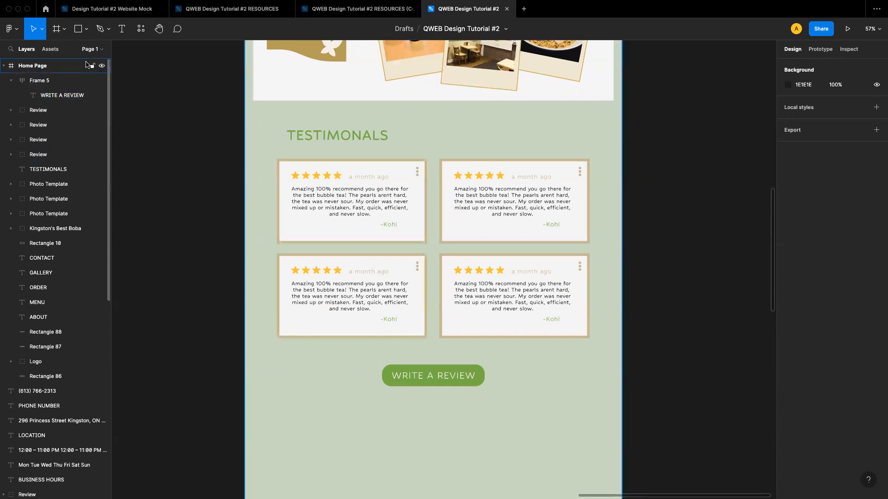
key(t)
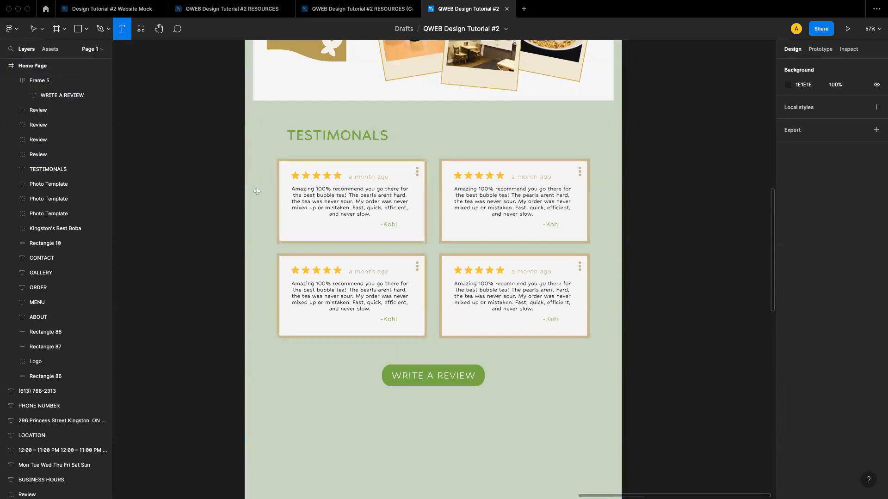
click(435, 347)
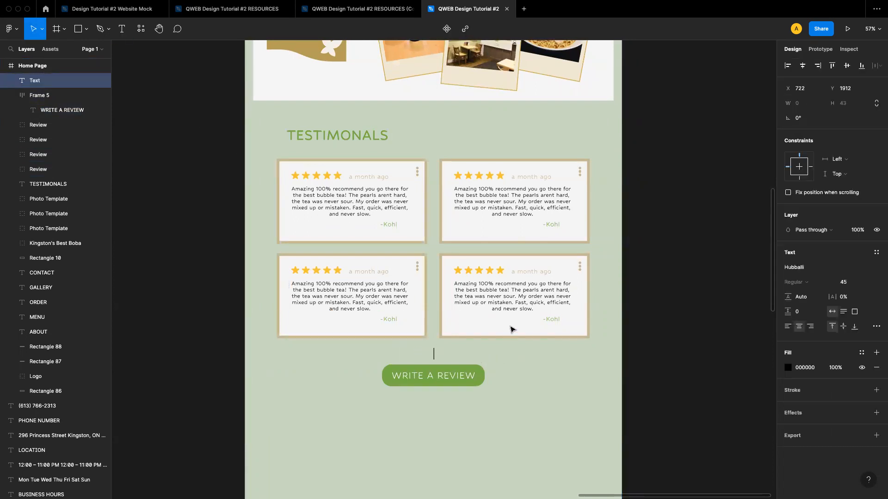
text(Read More)
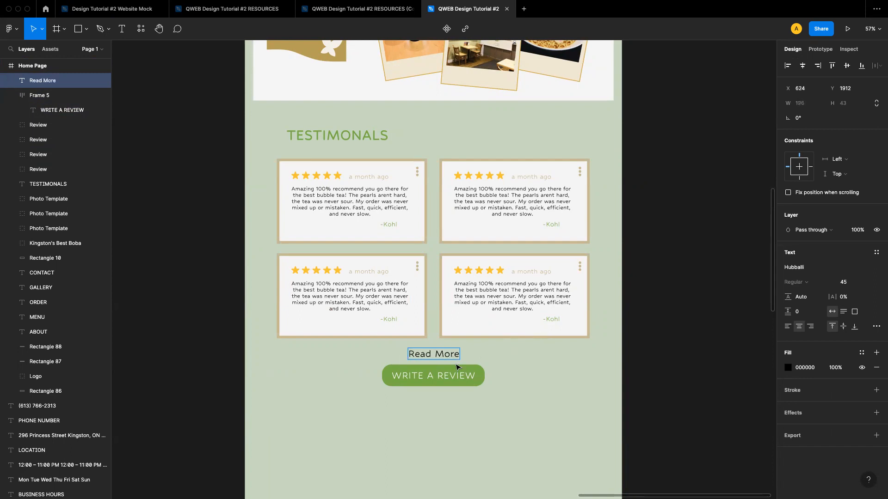
key(Escape)
Underline the Read More text
click(482, 360)
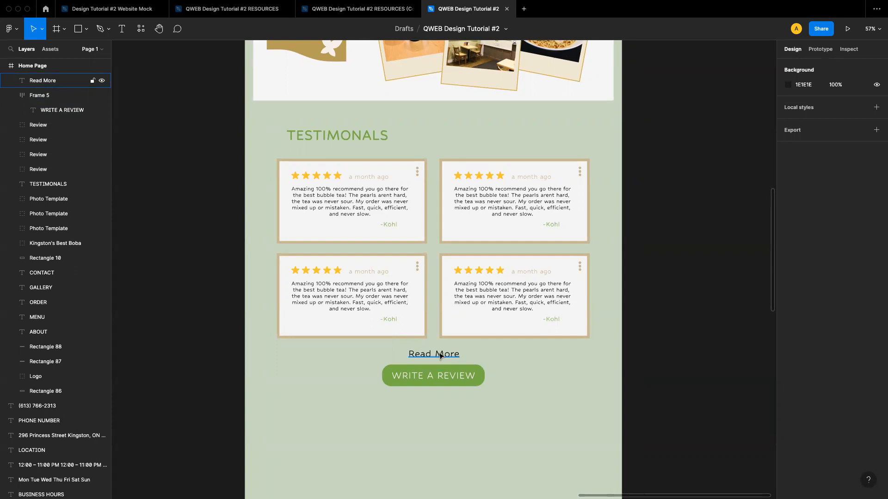
click(441, 354)
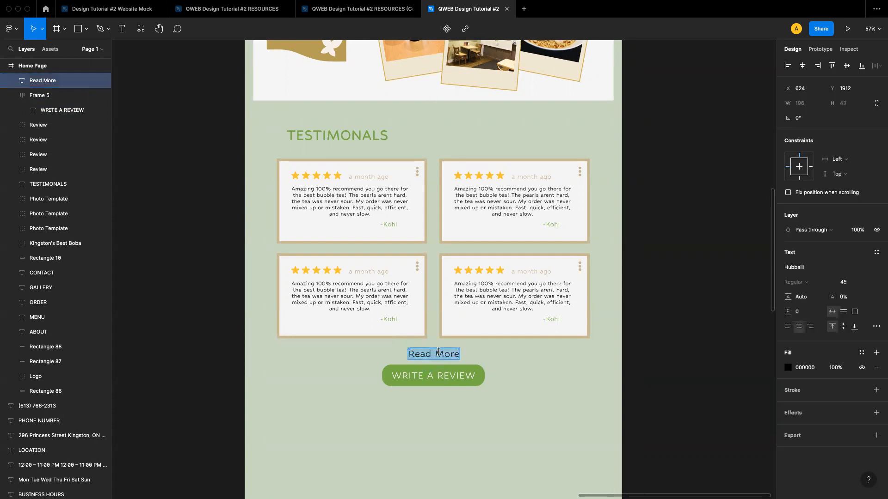
key(Escape)
click(494, 368)
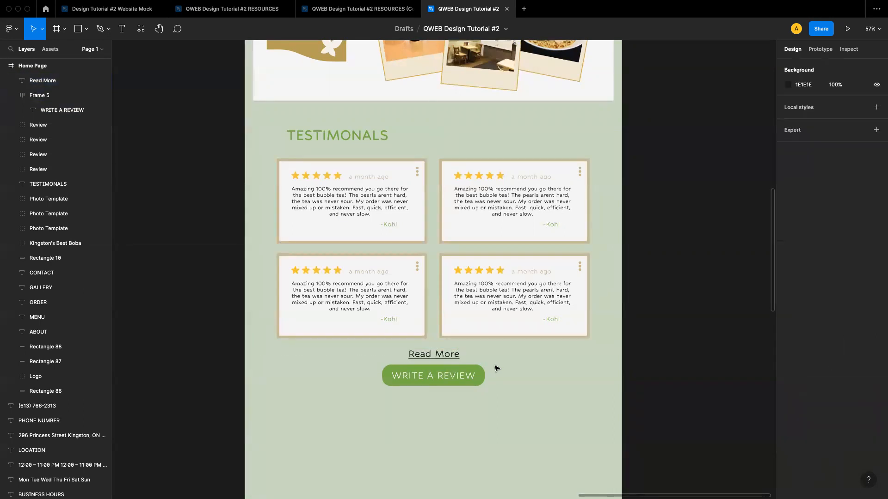
Set the Read More text's fill to the green 80B54E document colour
click(439, 358)
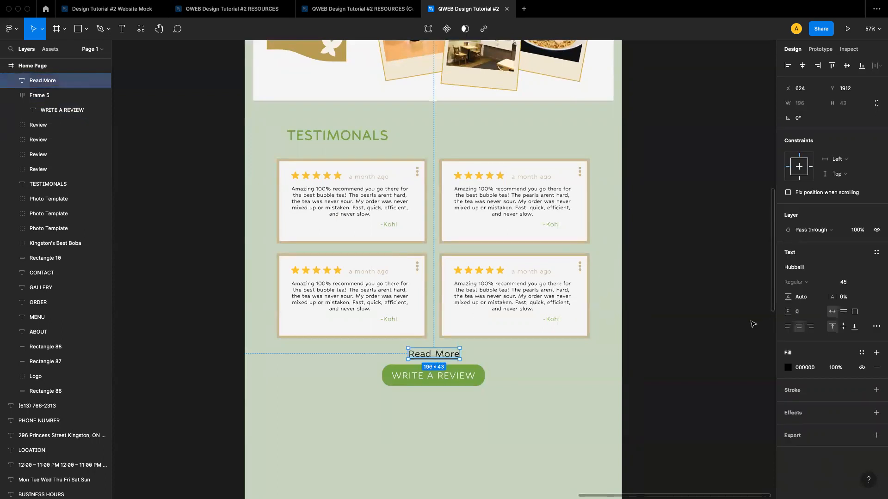
click(788, 370)
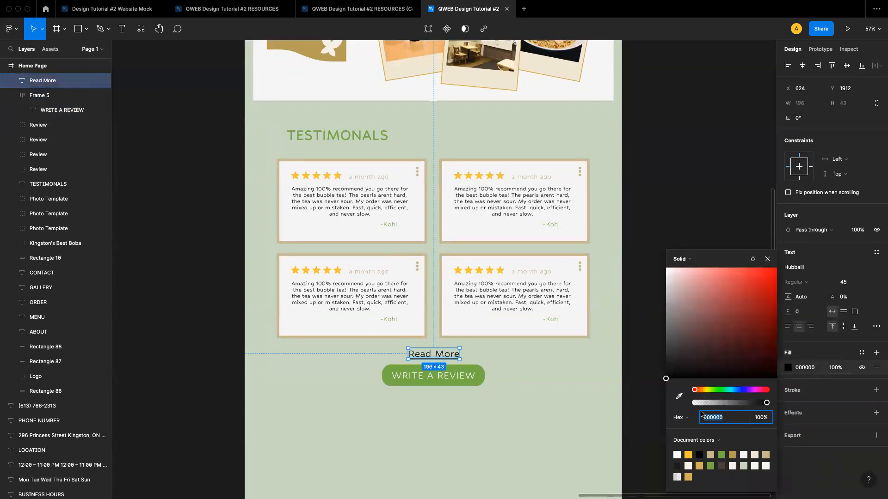
click(721, 455)
click(711, 464)
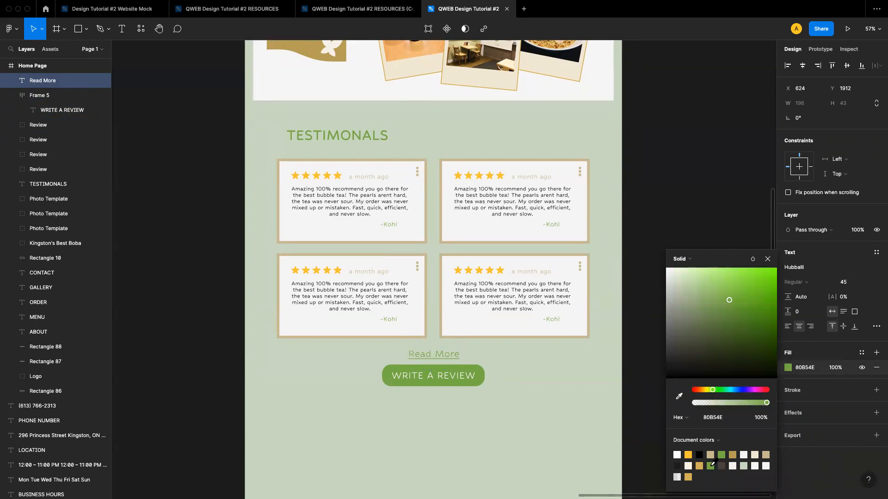
click(767, 259)
Try to sample the accent green from the colour palette board with the eyedropper for the Read More fill
click(655, 355)
click(446, 355)
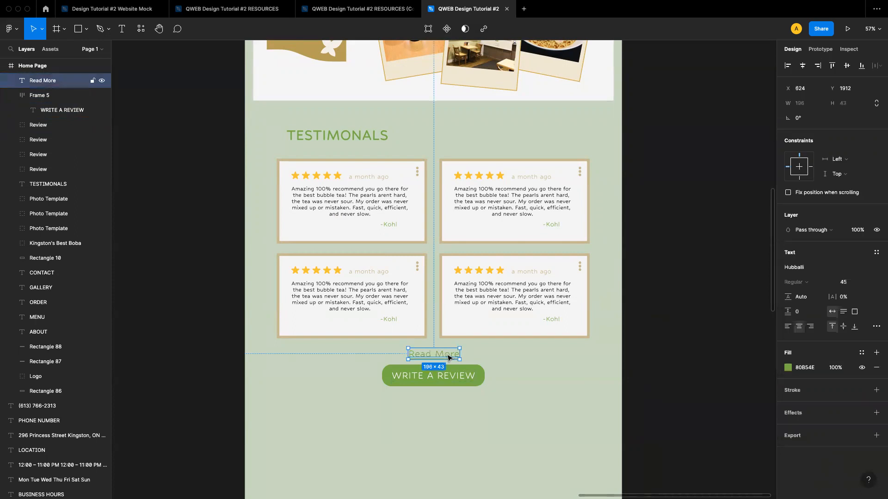
click(787, 368)
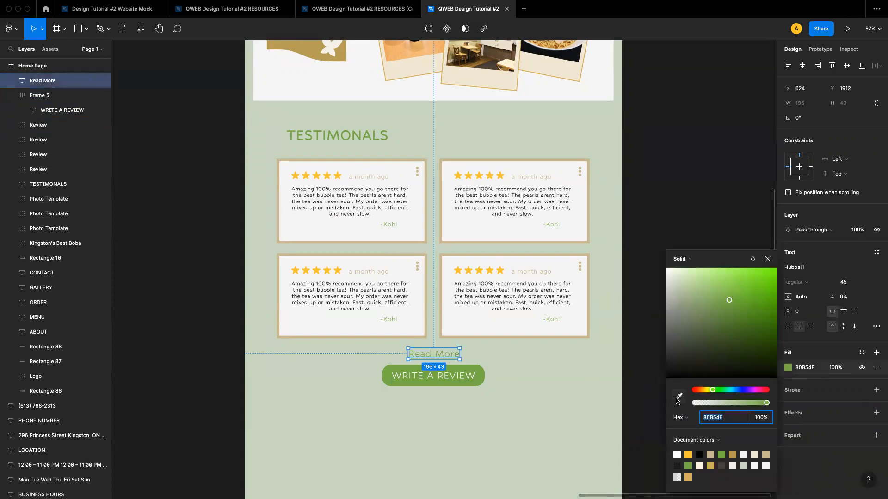
click(679, 396)
scroll(502, 370, left, 10)
scroll(502, 370, left, 5)
scroll(501, 370, up, 15)
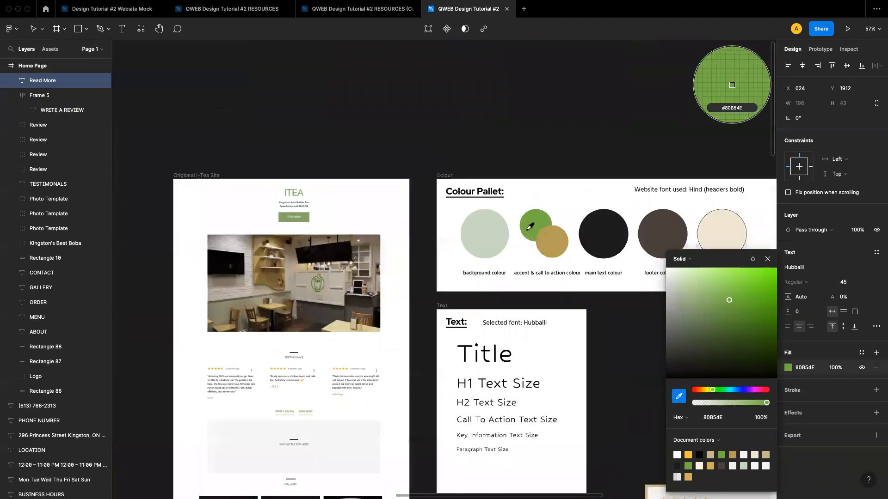
click(530, 228)
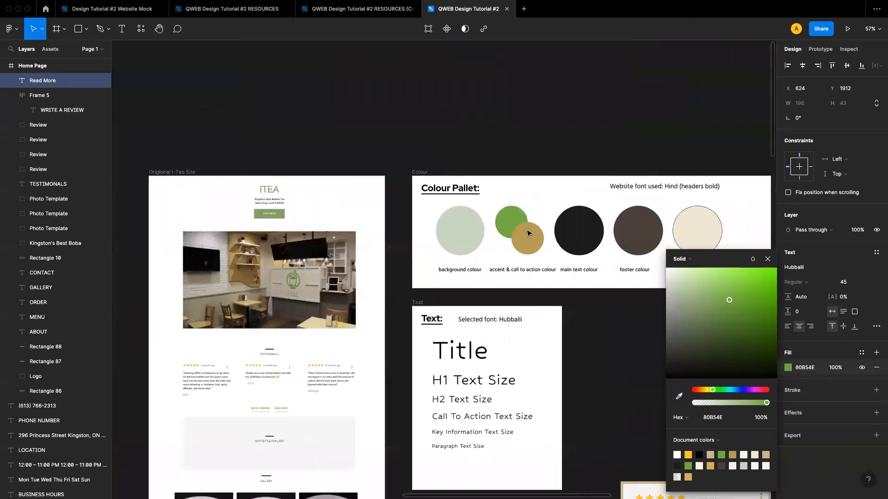
scroll(529, 233, down, 10)
scroll(529, 234, right, 6)
scroll(529, 234, down, 8)
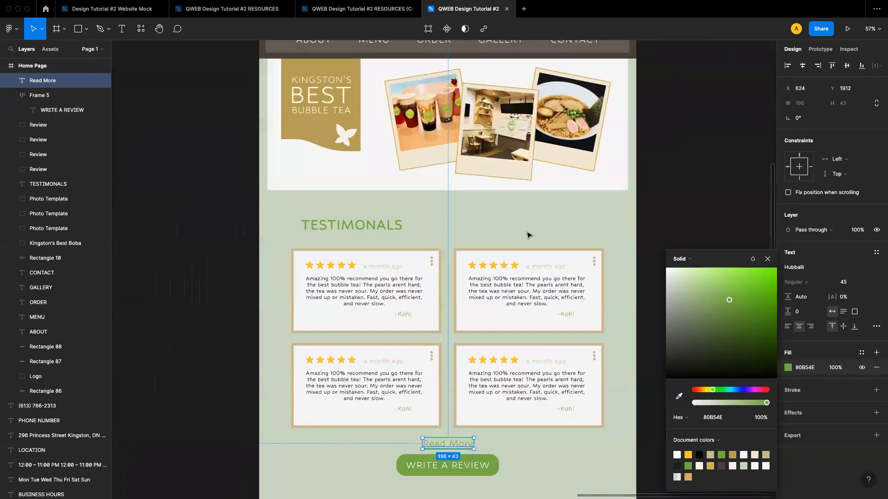
click(484, 279)
Inspect the Read More label and WRITE A REVIEW button at different zoom levels
scroll(434, 258, up, 5)
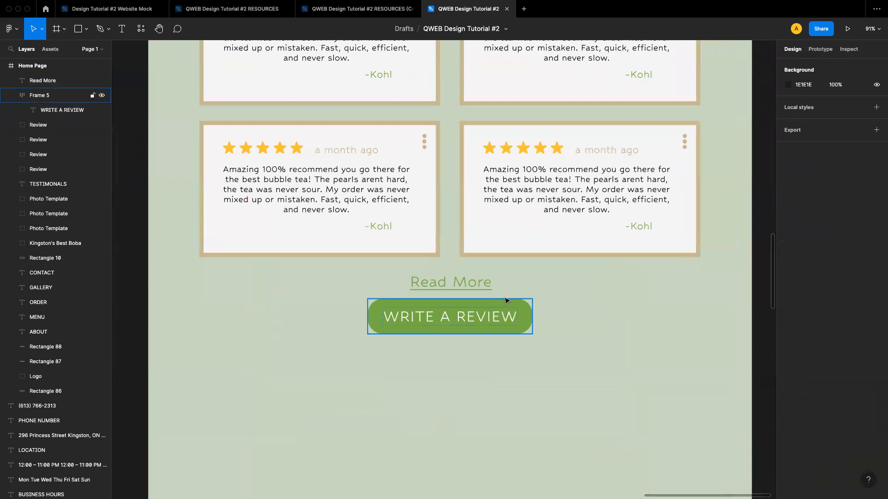
click(452, 288)
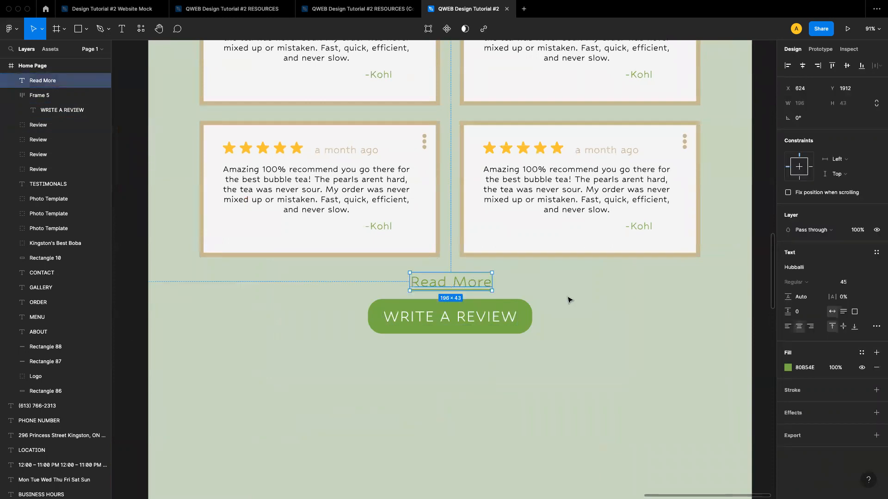
click(600, 313)
scroll(600, 314, down, 10)
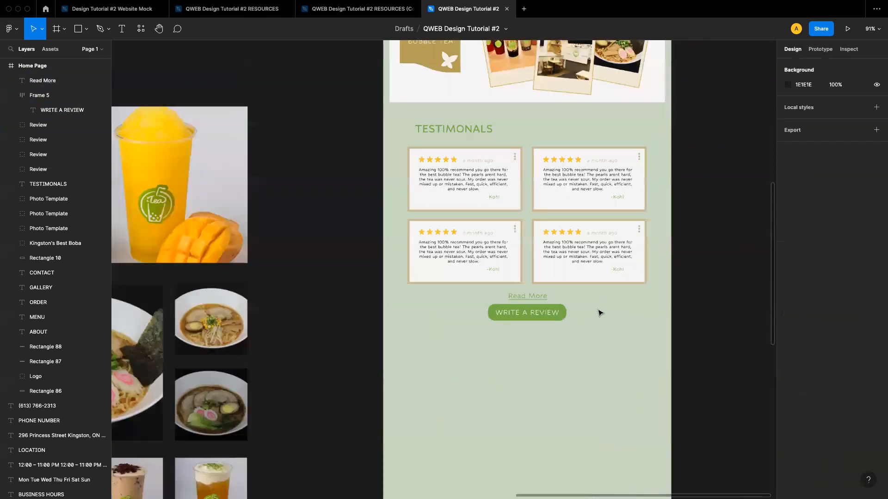
scroll(600, 313, right, 3)
scroll(600, 314, up, 2)
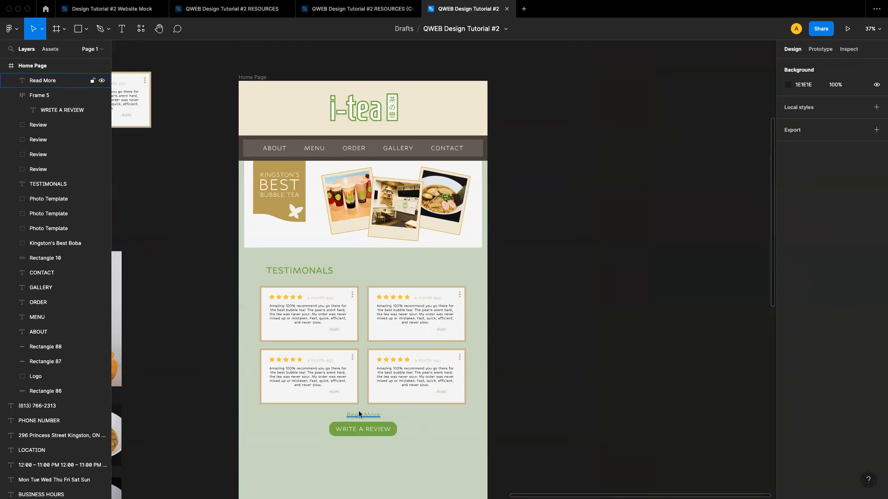
scroll(349, 410, up, 5)
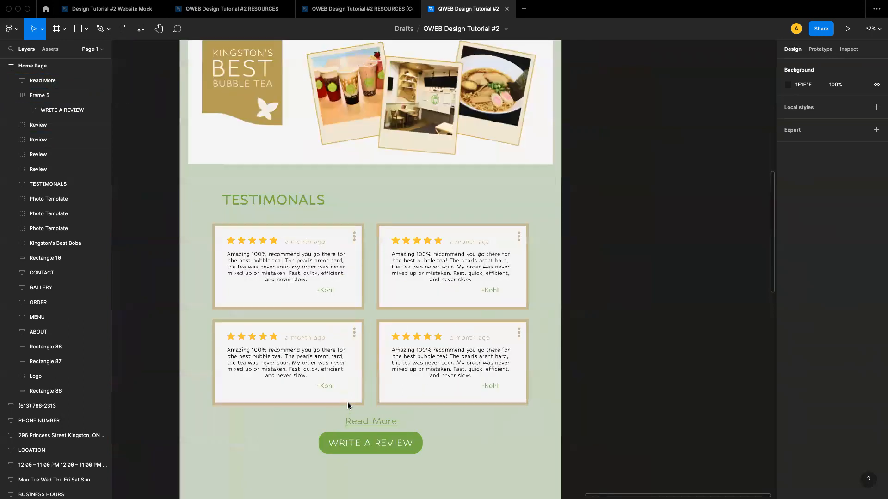
scroll(347, 402, down, 2)
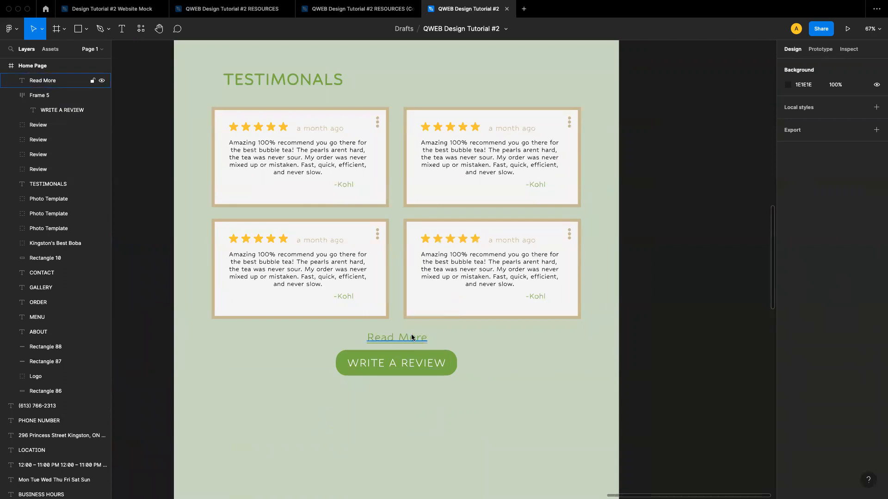
click(412, 336)
click(483, 342)
scroll(411, 340, up, 1)
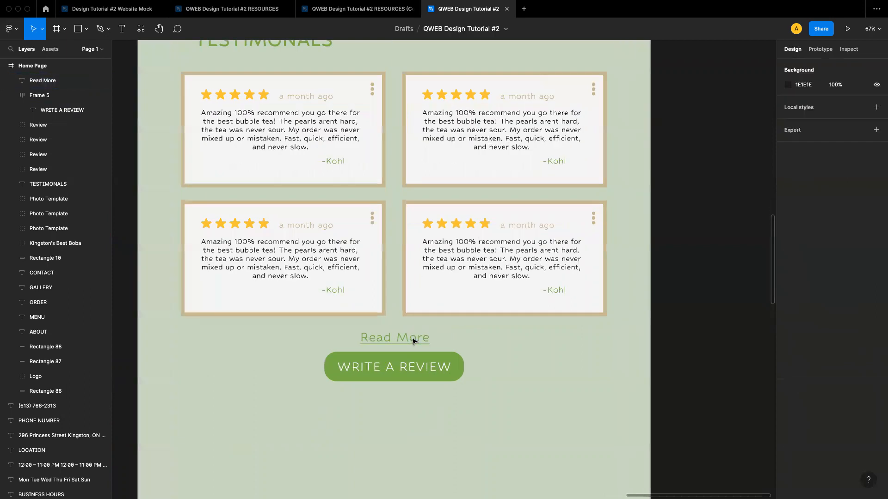
scroll(413, 341, up, 4)
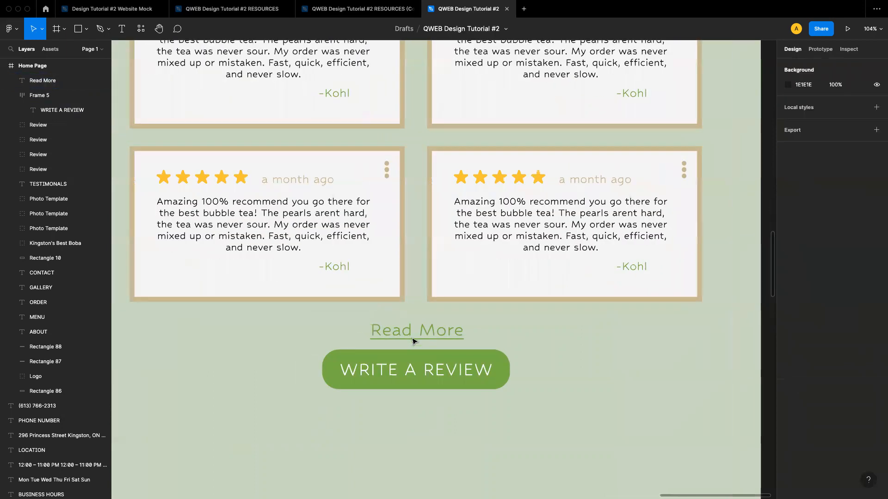
scroll(416, 333, down, 5)
scroll(428, 330, up, 3)
Add a 0.5 outside stroke to the Read More text, coloured 80B54E sampled from the button
click(433, 331)
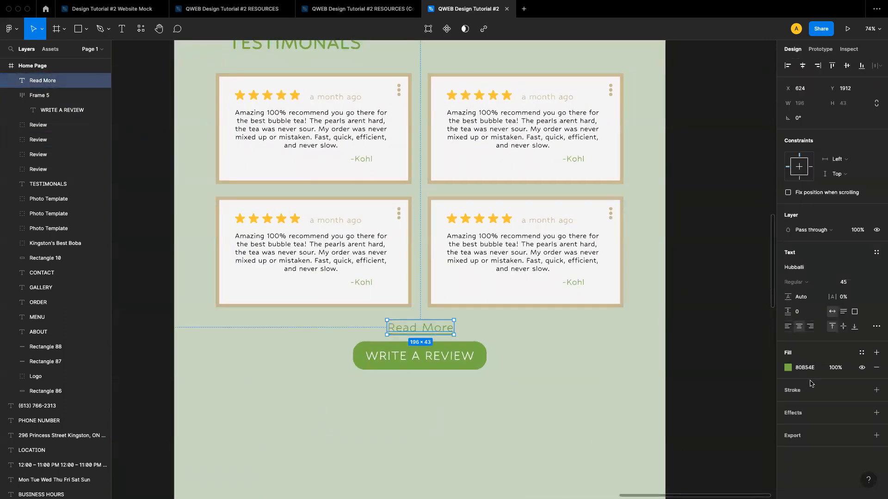
click(797, 389)
click(842, 420)
text(0.5)
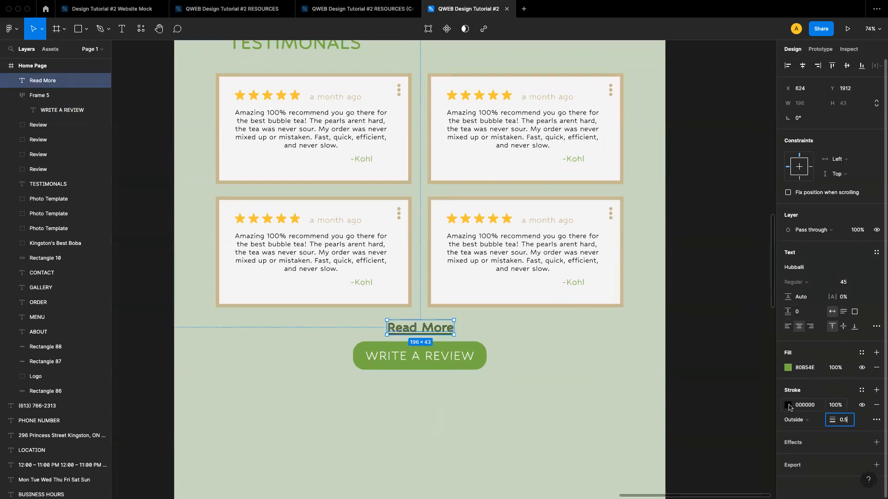
click(788, 405)
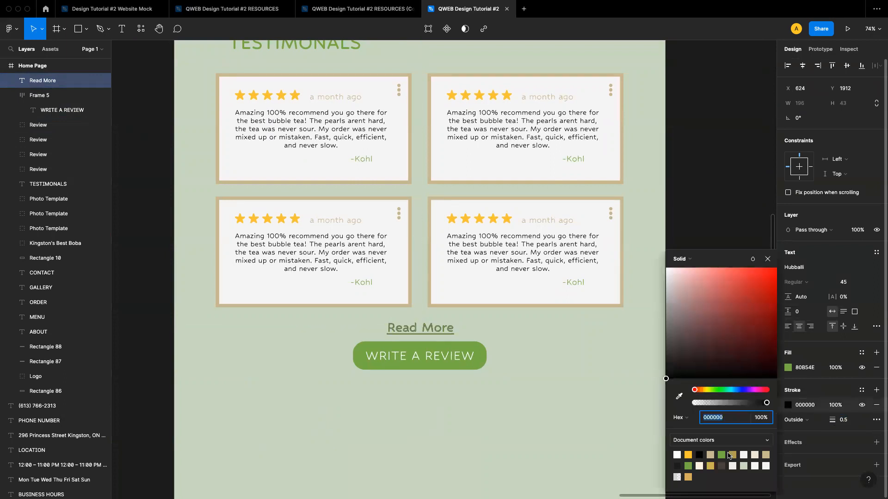
click(678, 396)
click(481, 349)
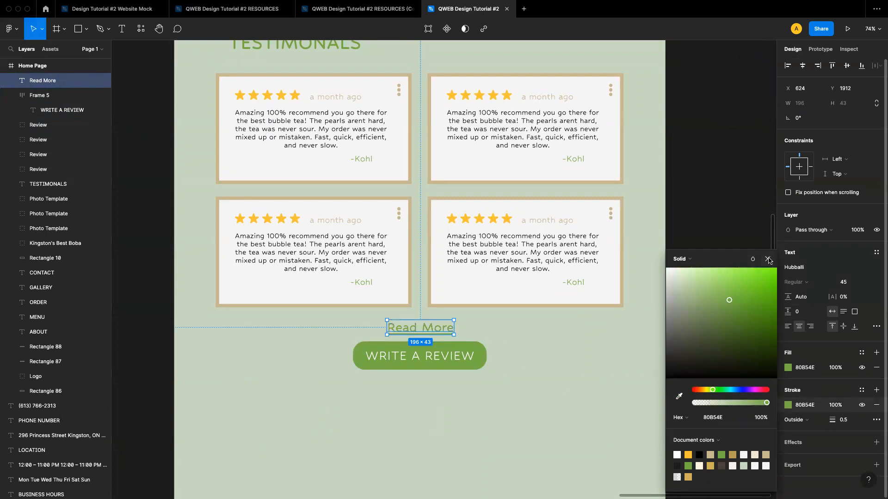
Close the colour picker and survey the whole home page mockup at different zoom levels
click(768, 259)
click(588, 362)
scroll(485, 338, down, 5)
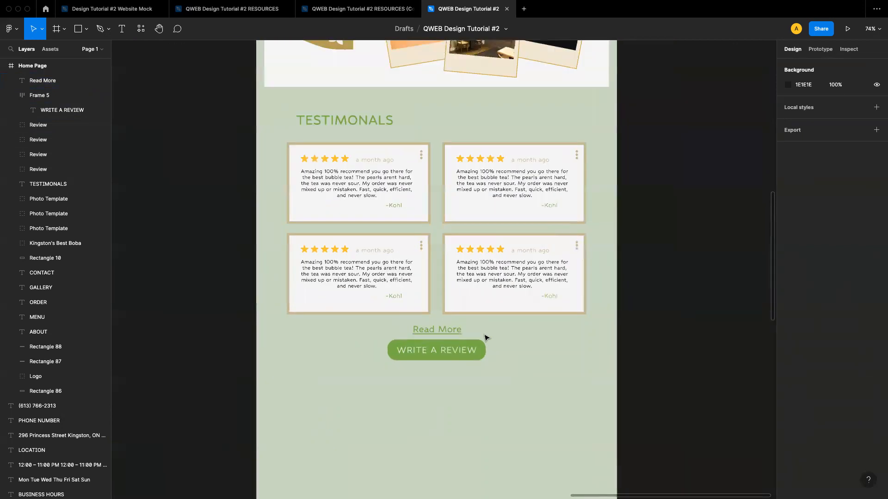
scroll(485, 338, down, 4)
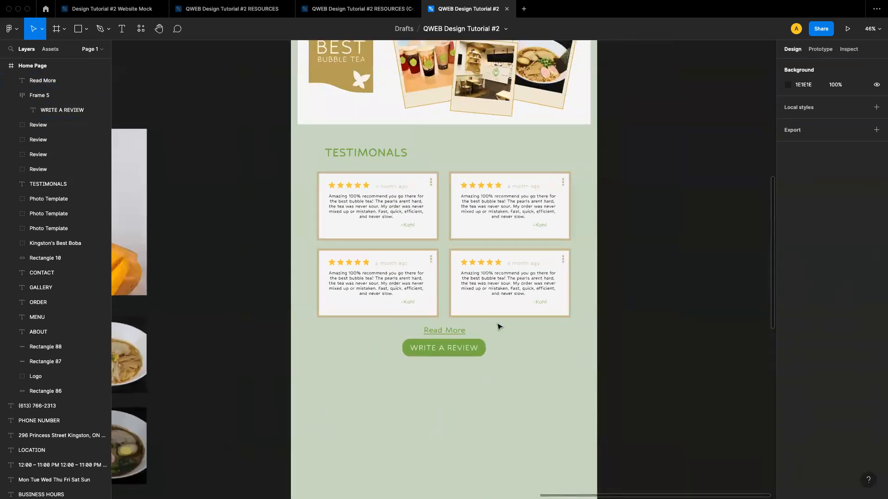
scroll(499, 327, up, 5)
scroll(499, 327, right, 3)
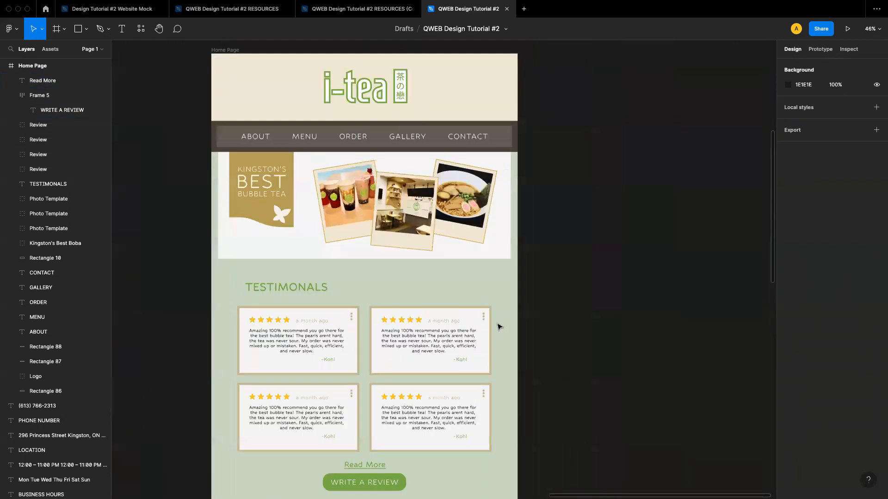
scroll(499, 327, down, 1)
scroll(500, 327, right, 1)
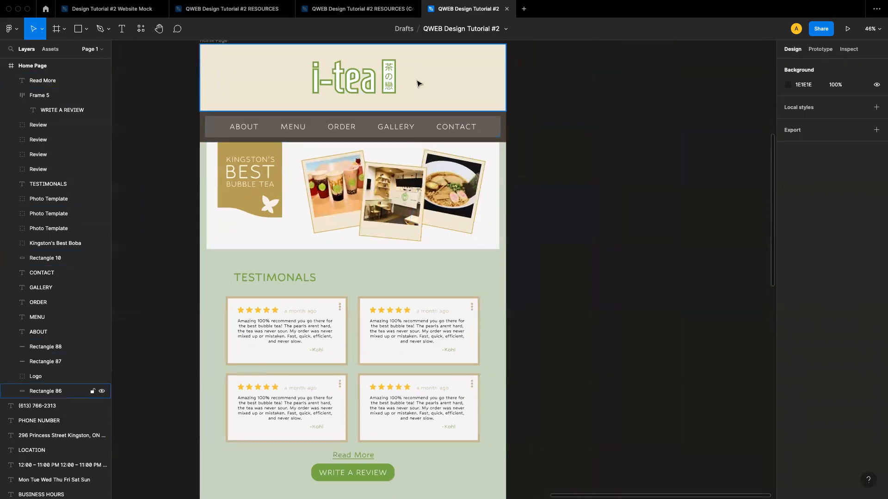
scroll(410, 93, up, 2)
scroll(410, 93, right, 1)
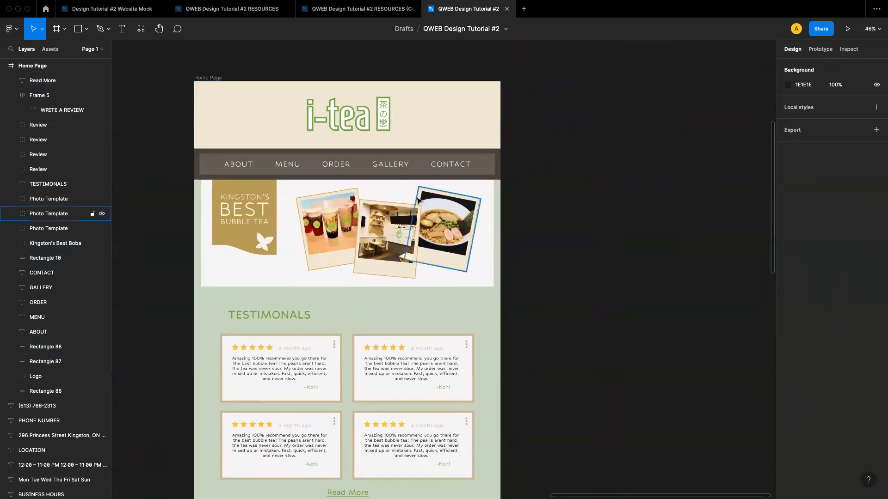
scroll(418, 200, down, 7)
scroll(417, 200, left, 1)
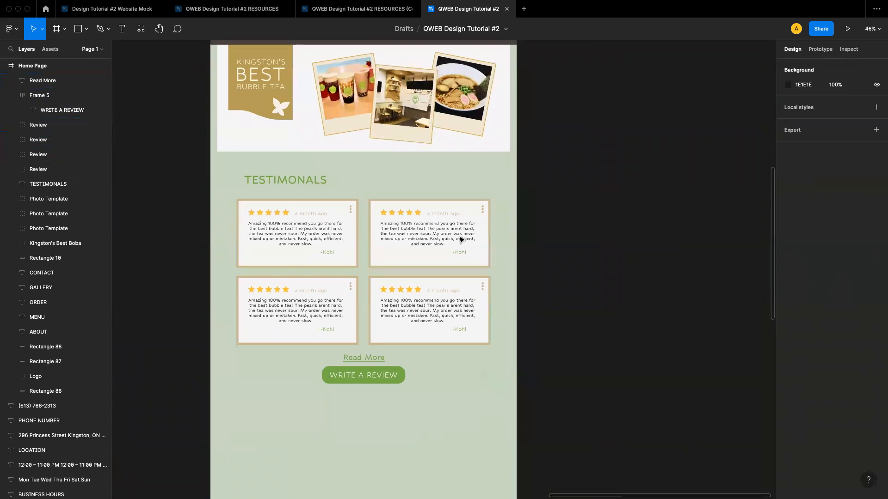
scroll(461, 240, up, 2)
scroll(461, 240, right, 1)
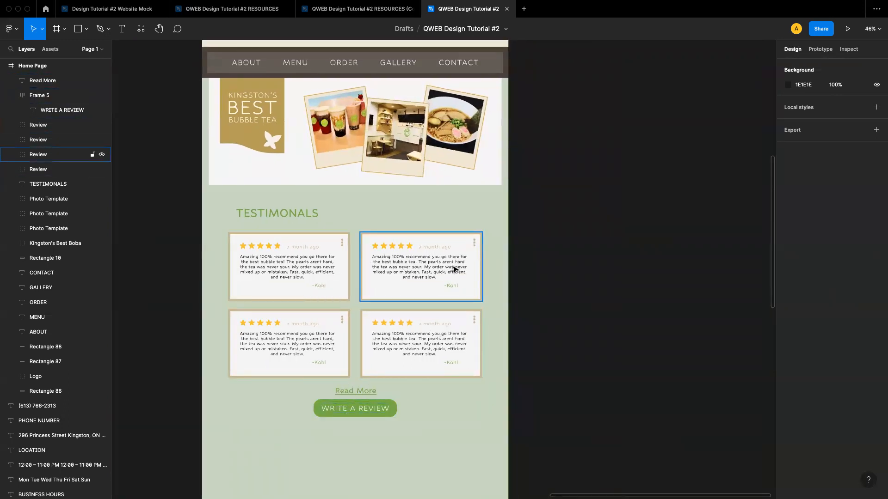
scroll(455, 270, up, 5)
scroll(455, 270, right, 1)
scroll(442, 138, up, 5)
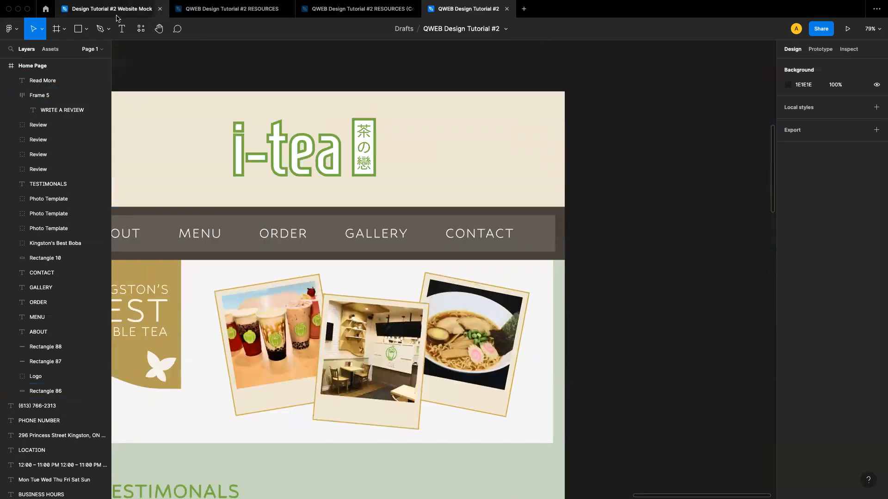
Draw a rectangle about 361 × 75 at the header's lower right corner and fill it with 80B54E
click(87, 29)
click(77, 52)
drag(432, 180, 564, 206)
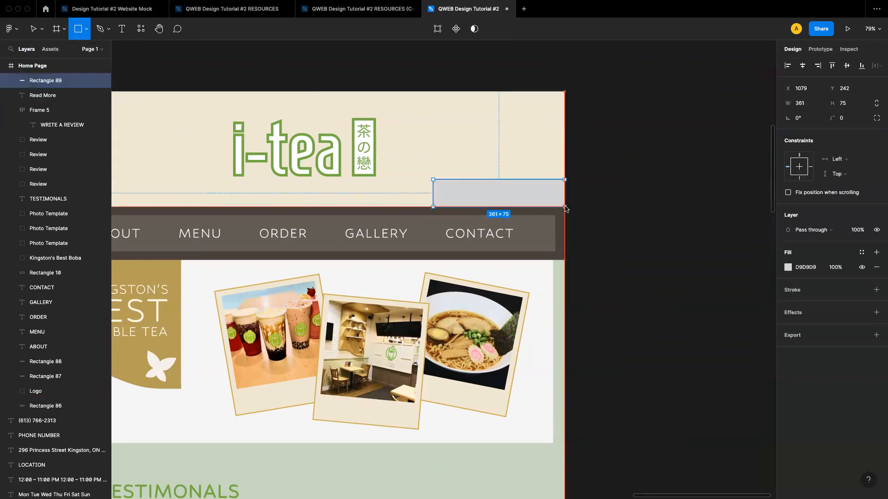
click(788, 267)
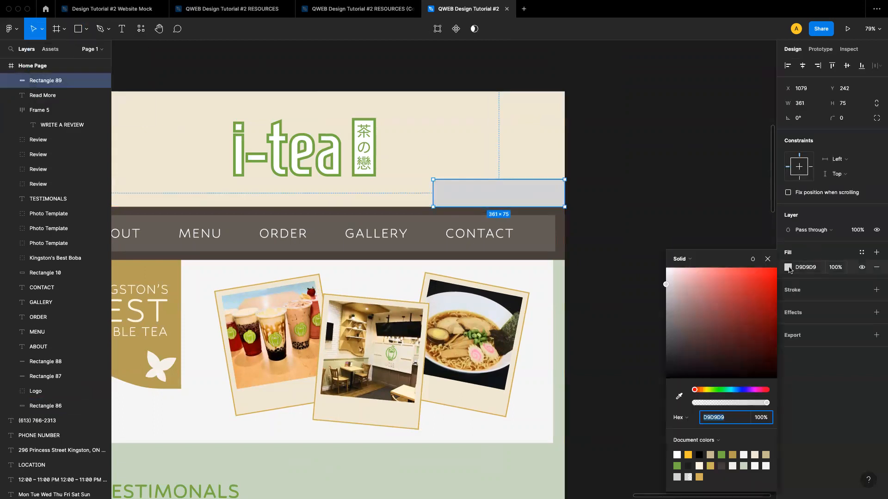
click(721, 456)
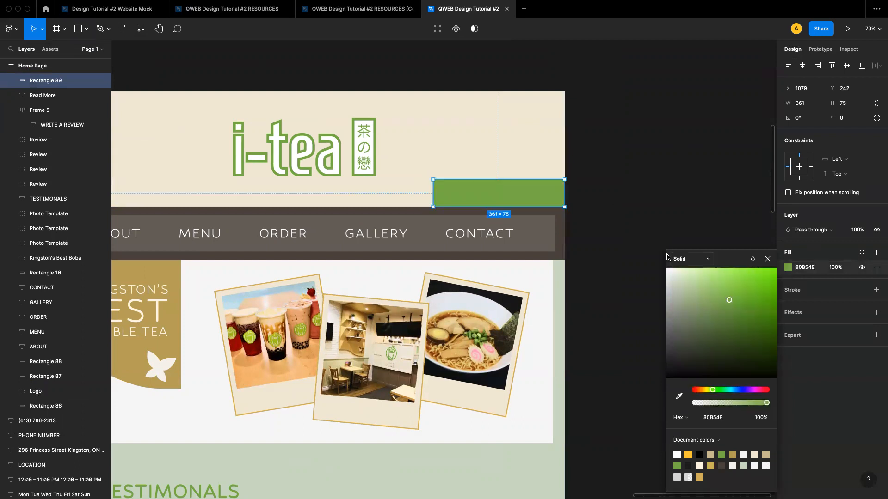
Round only the green rectangle's top-left corner with a 25 radius
click(877, 118)
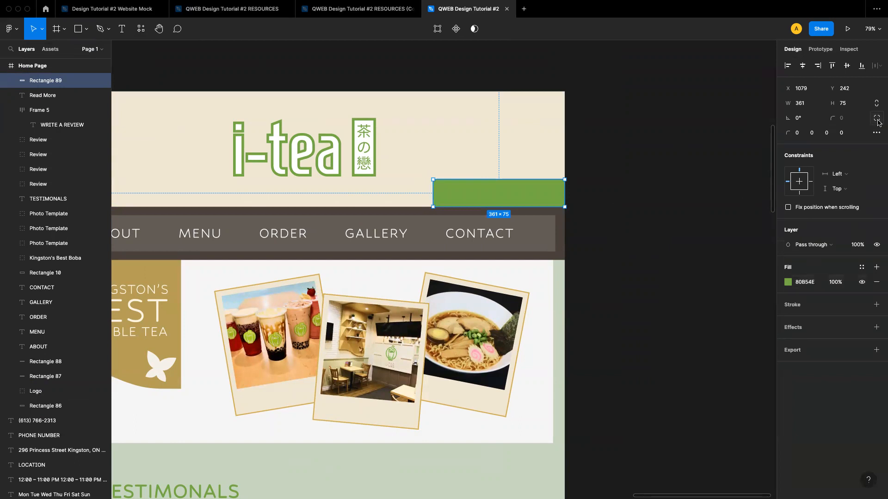
click(797, 137)
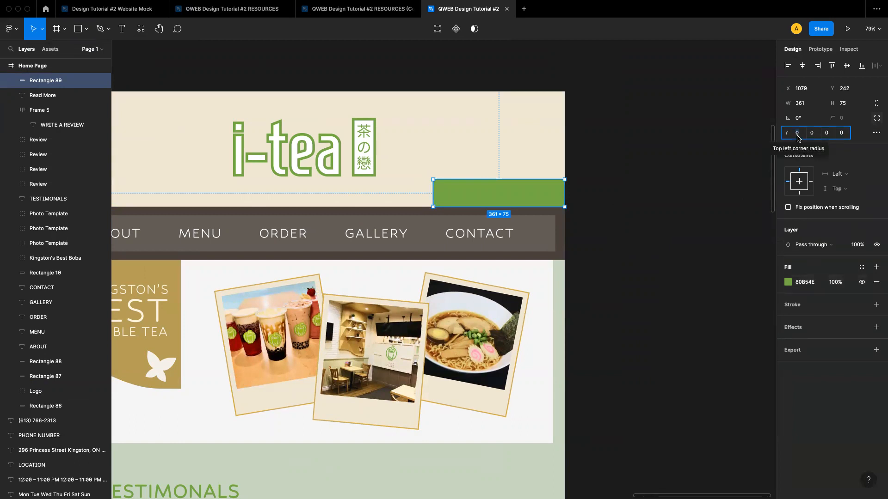
text(25)
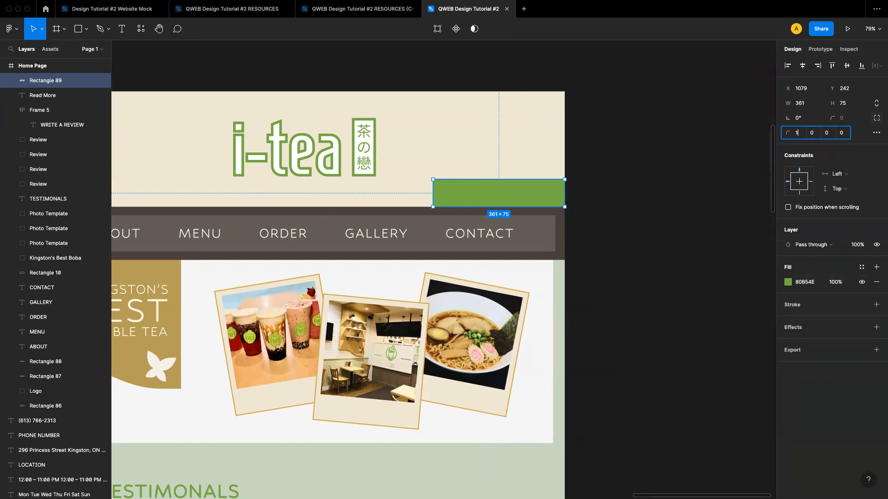
key(Return)
click(591, 196)
click(526, 199)
click(676, 279)
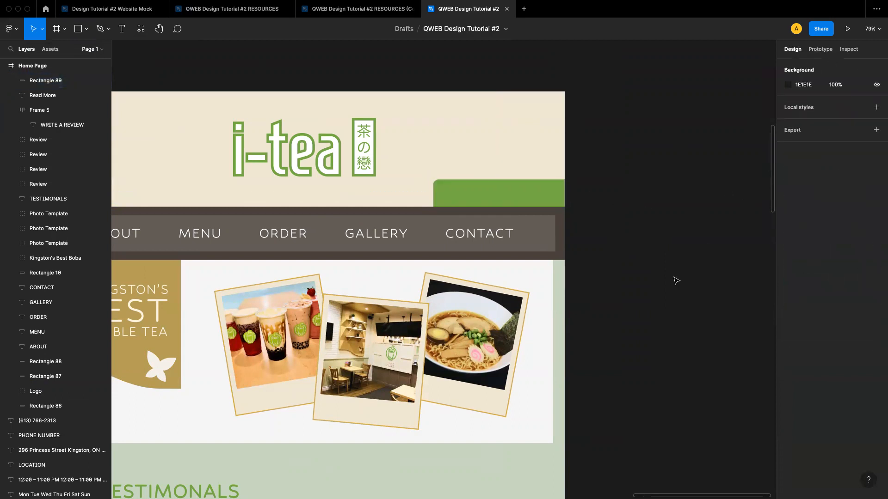
Duplicate the CONTACT navigation label onto the green rectangle and bring the copy to the front
scroll(675, 280, down, 6)
scroll(525, 223, up, 6)
click(510, 223)
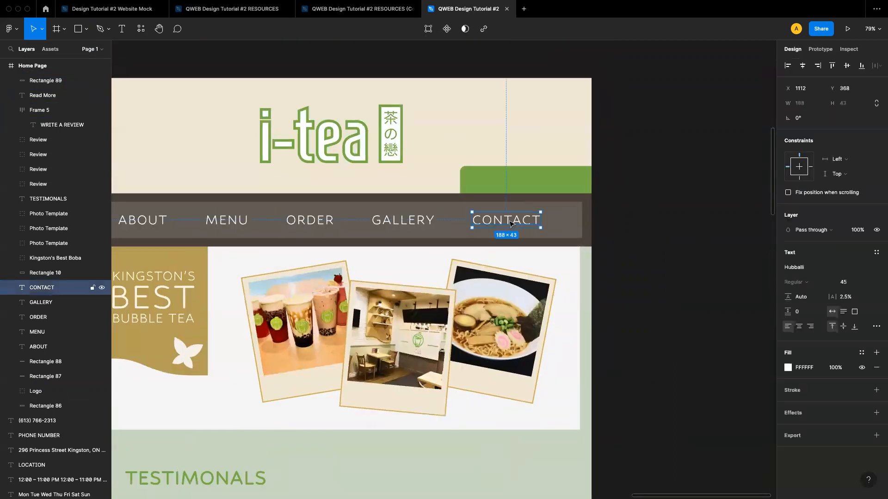
drag(492, 220, 508, 182)
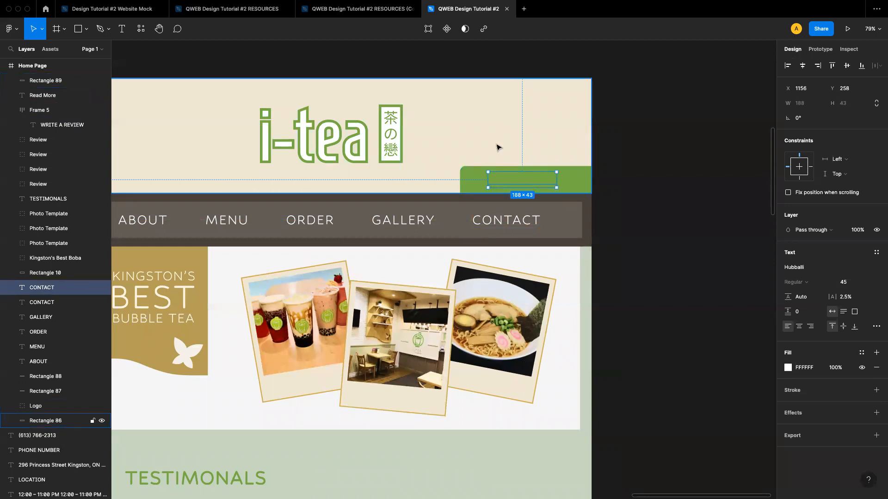
key(super+bracketright)
key(super+bracketright)
key(super+bracketright)
key(super+bracketright)
key(super+bracketright)
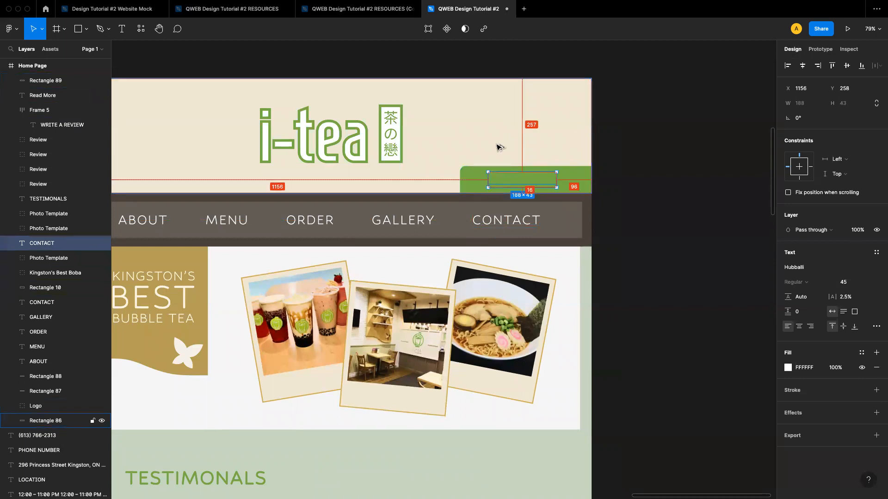
key(super+bracketright)
key(super+bracketright)
key(super+bracketright)
key(super+bracketright)
key(super+bracketright)
key(super+bracketright)
key(super+bracketright)
key(super+bracketright)
key(super+bracketright)
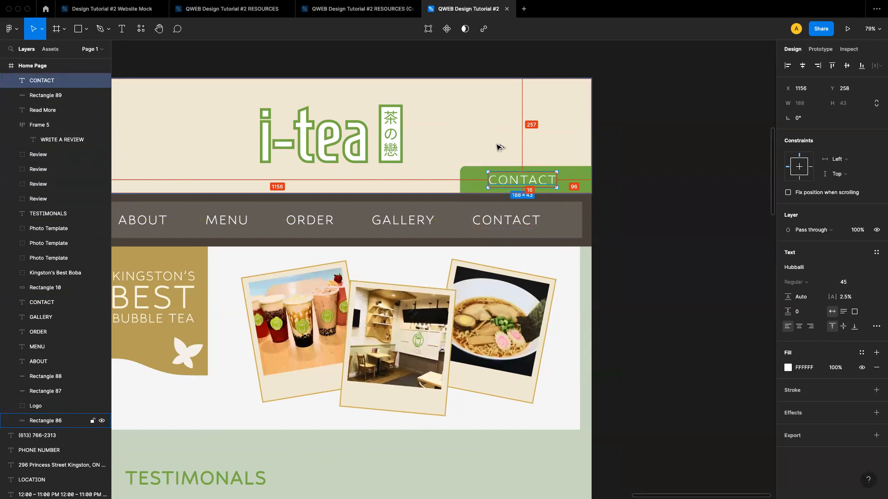
Change the copied label's text to ORDER NOW > and centre it on the green tab
click(636, 194)
click(543, 181)
double_click(544, 180)
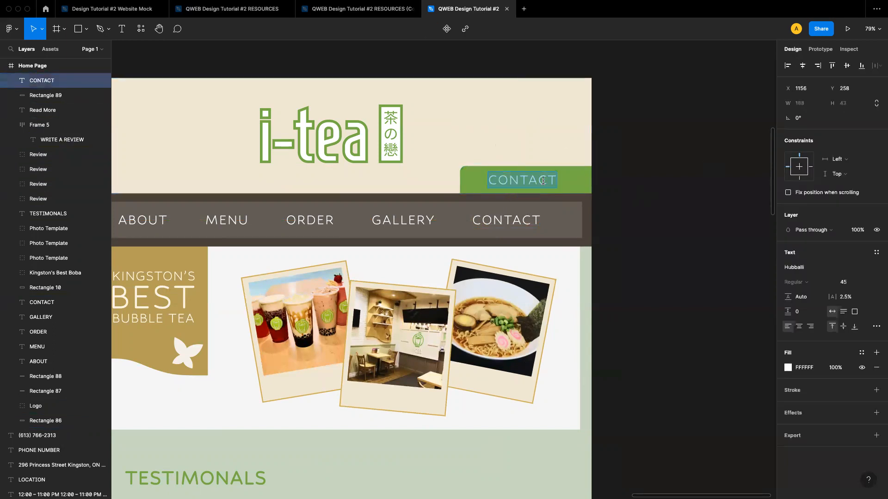
text(ORDER NEW)
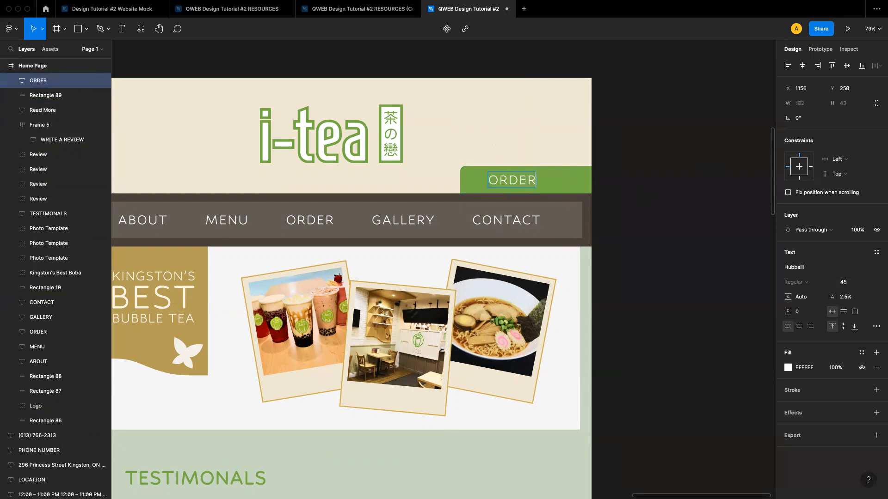
key(BackSpace)
key(BackSpace)
text(OW >)
key(Escape)
drag(545, 180, 532, 180)
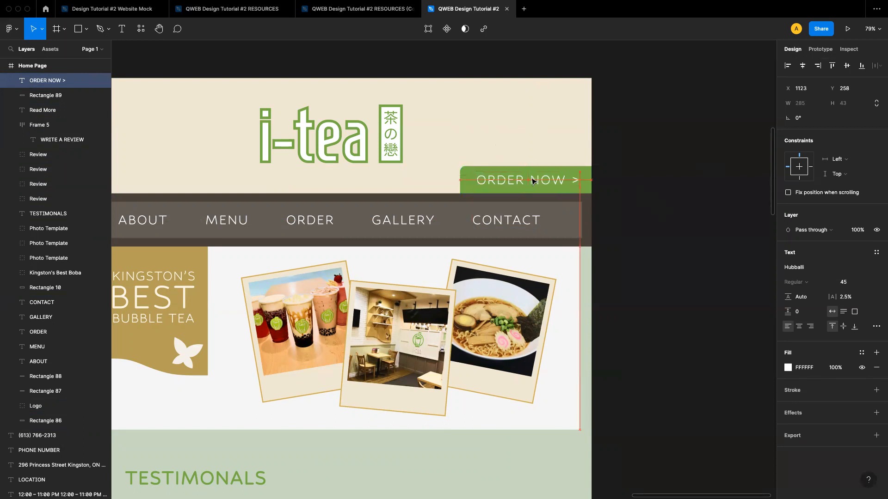
Review the updated header and the testimonials section of the page
click(632, 197)
ctrl+scroll(633, 199, down, 5)
scroll(634, 202, down, 5)
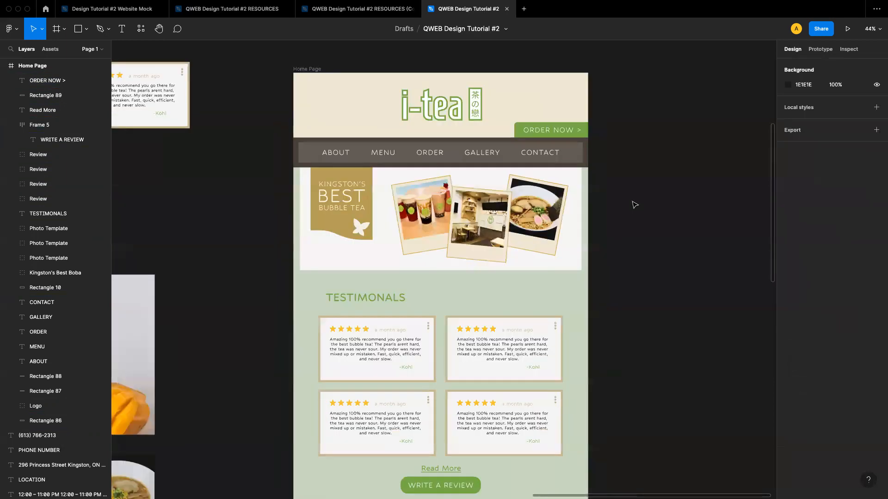
scroll(633, 205, up, 1)
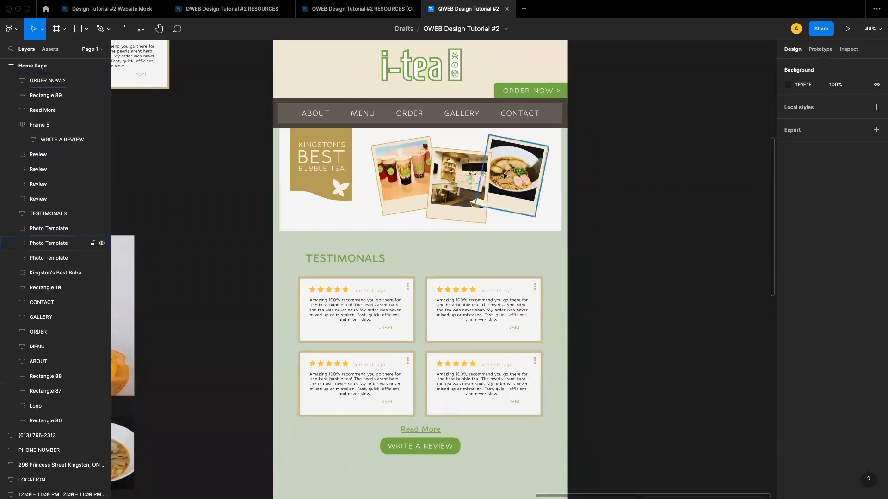
scroll(527, 206, down, 3)
scroll(526, 205, down, 5)
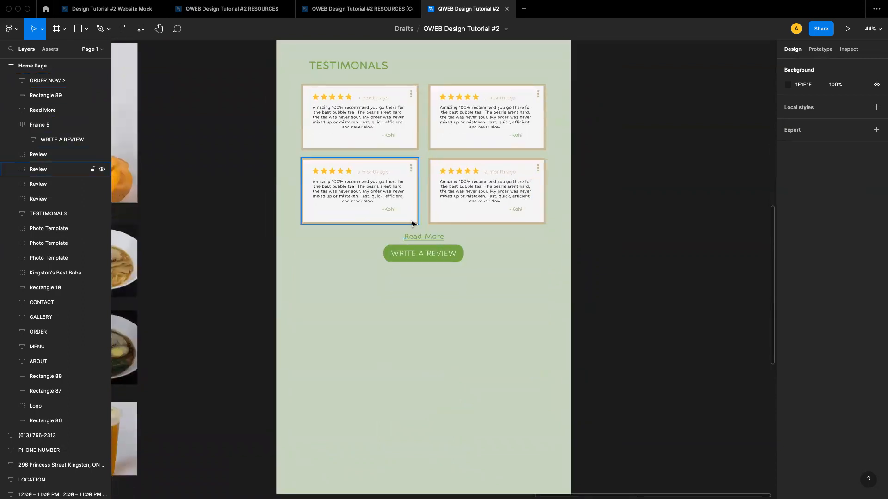
scroll(412, 218, up, 2)
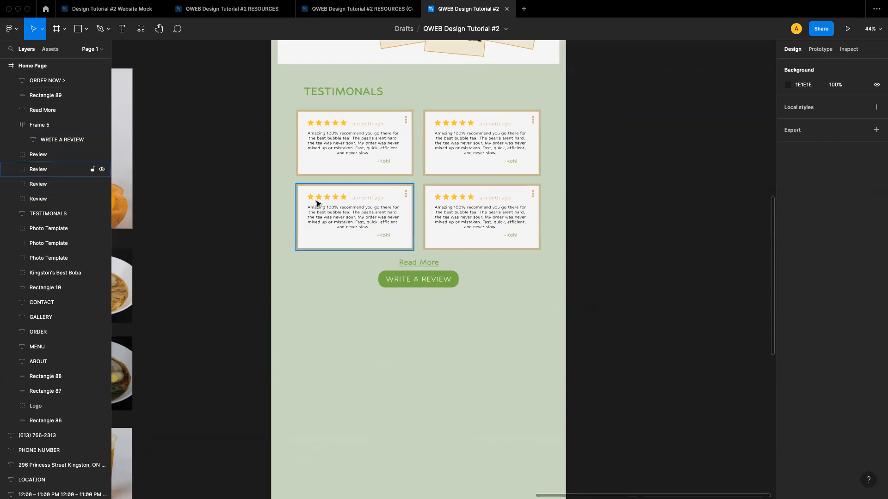
scroll(370, 168, up, 3)
Draw a bar about 858 × 42 right of the TESTIMONALS heading, filled 80B54E at 50% opacity
click(86, 29)
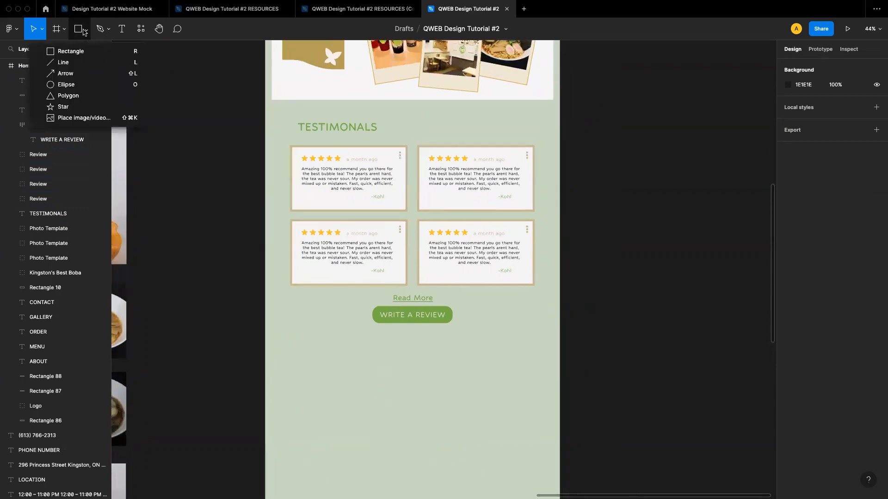
click(85, 50)
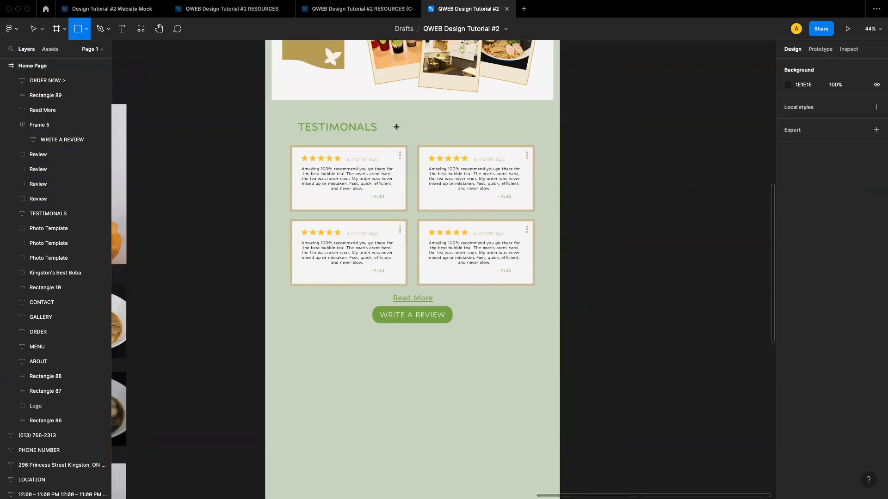
drag(385, 124, 560, 132)
click(788, 268)
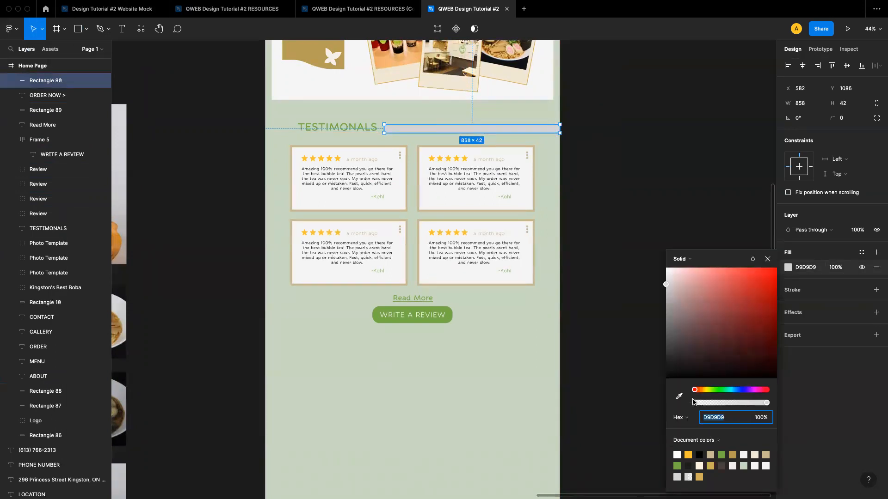
click(677, 466)
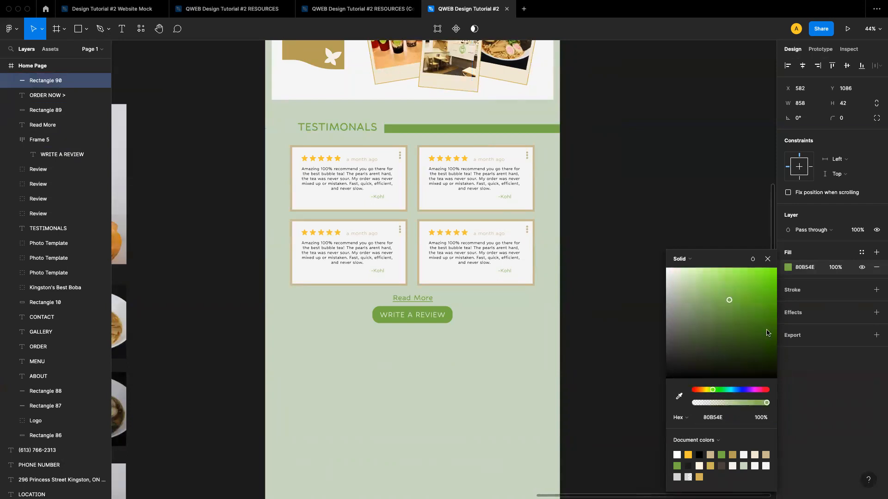
click(763, 417)
text(50)
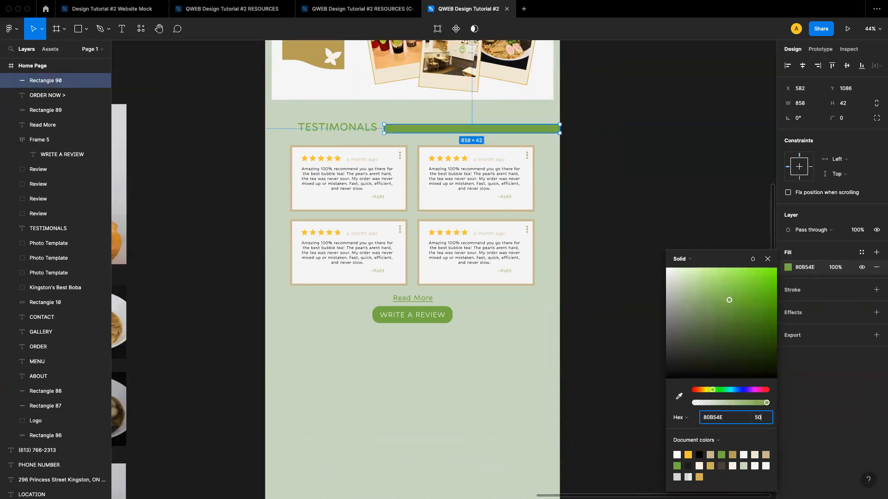
key(Return)
click(618, 279)
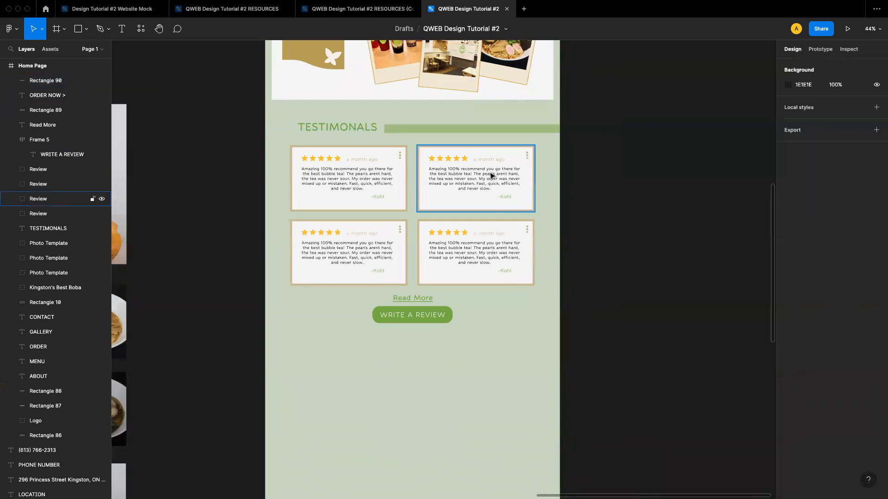
Duplicate the green bar and place the copy to the left of the TESTIMONALS heading
click(425, 133)
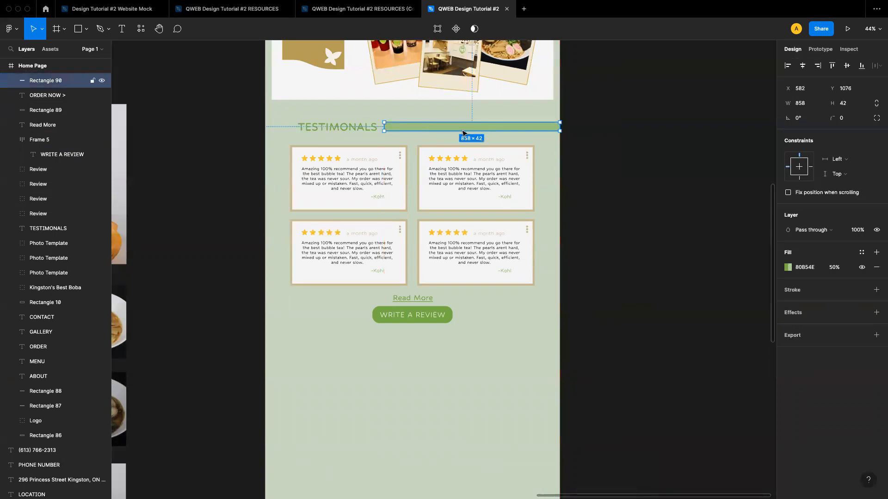
drag(446, 130, 327, 129)
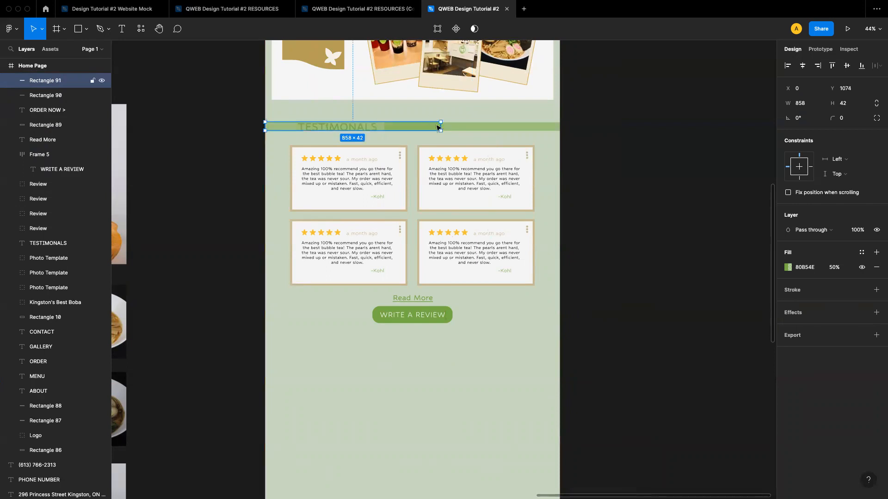
drag(439, 129, 358, 127)
drag(304, 128, 290, 128)
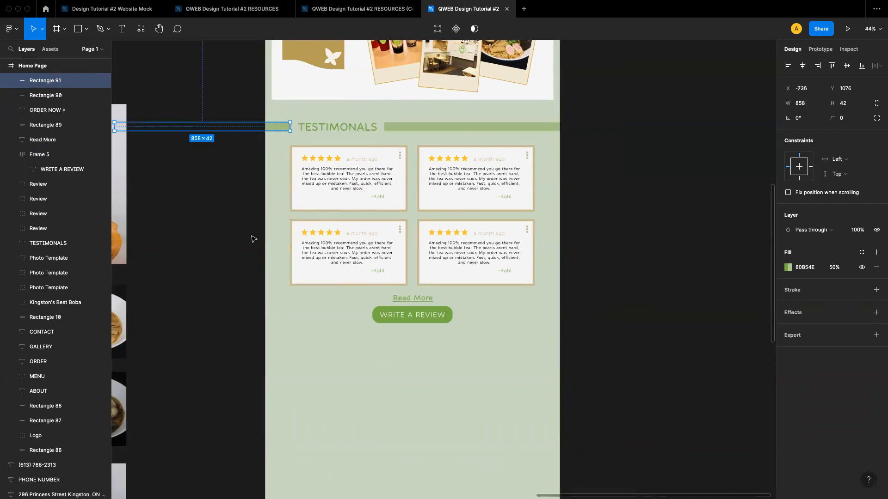
Duplicate the TESTIMONALS heading with both green bars and move the copy below the WRITE A REVIEW button
click(228, 258)
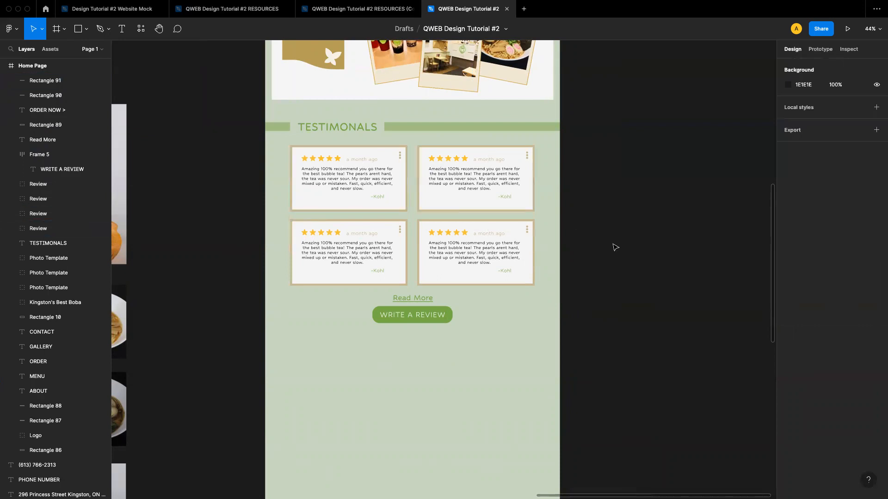
click(282, 128)
shift+click(333, 127)
shift+click(397, 127)
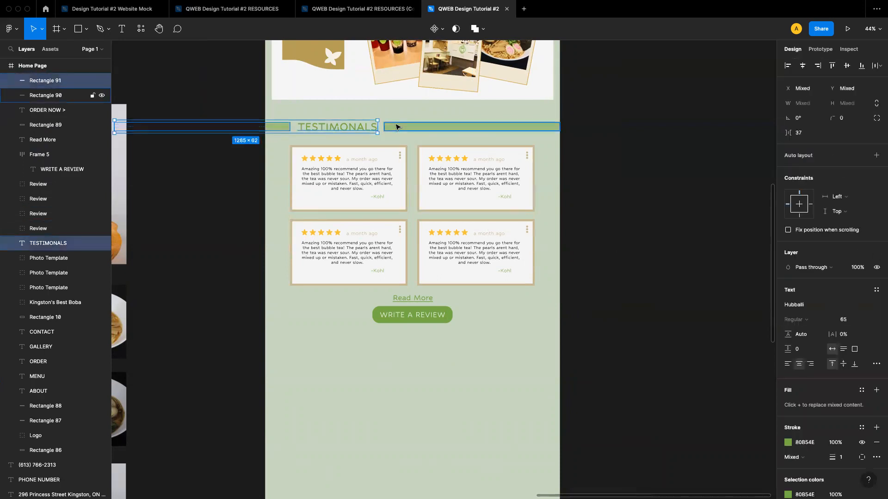
shift+click(397, 127)
key(super+d)
drag(364, 130, 360, 349)
key(shift+Down)
key(shift+Up)
Change the copied heading's text to GALLERY
double_click(339, 352)
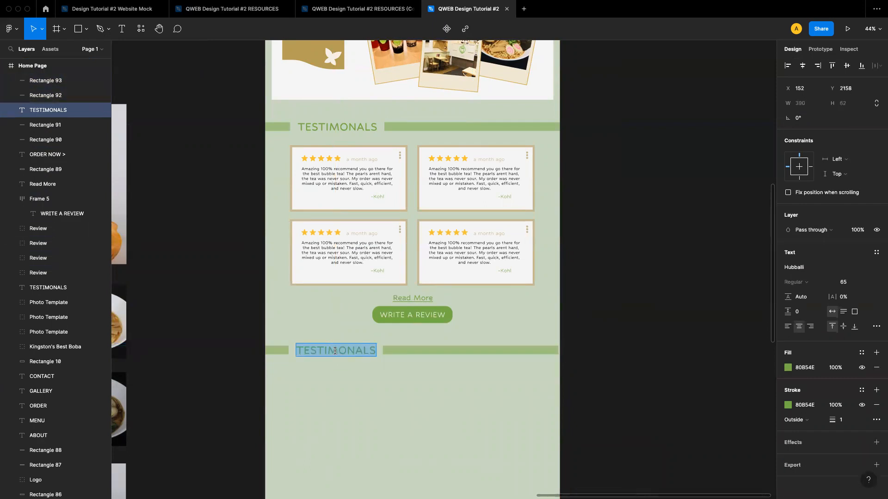
text(GALLERY)
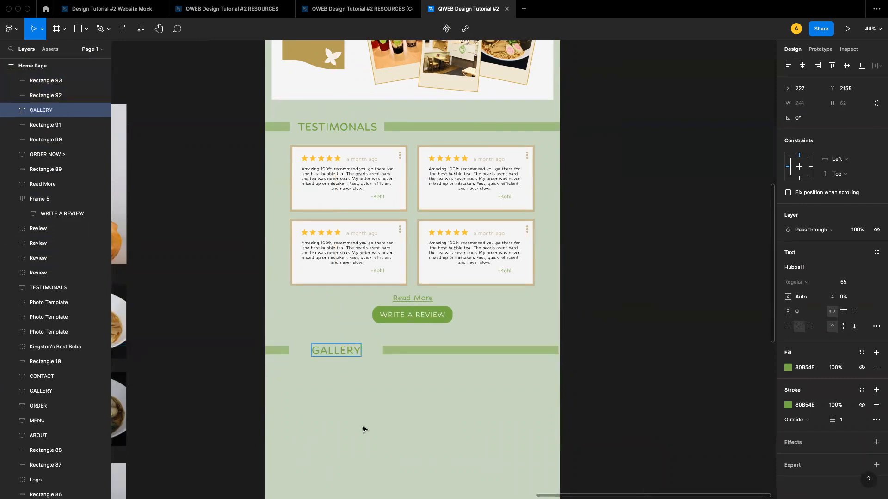
key(Escape)
key(Escape)
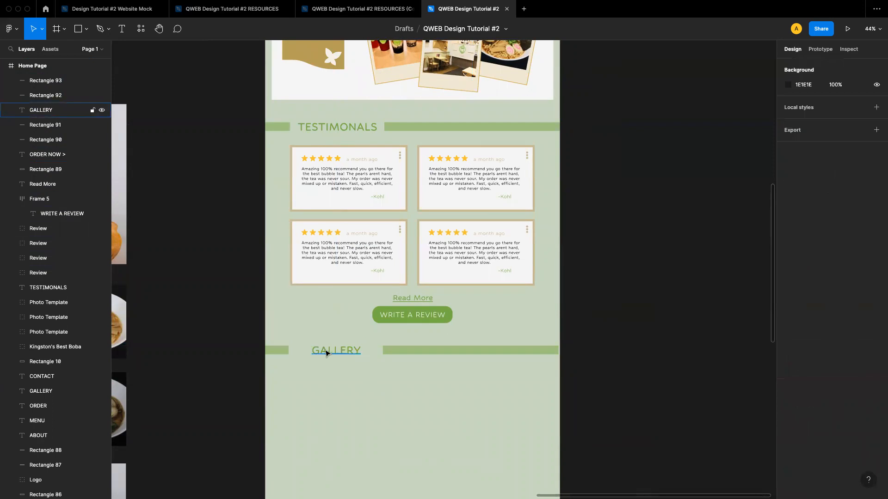
Move the GALLERY label left and stretch the right bar so both sit snugly beside the heading
drag(332, 355, 322, 355)
click(395, 352)
drag(383, 351, 360, 350)
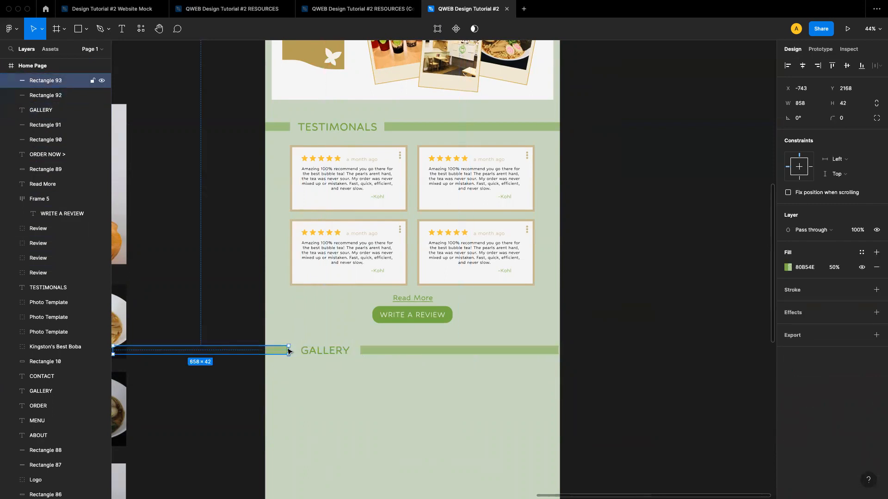
click(318, 368)
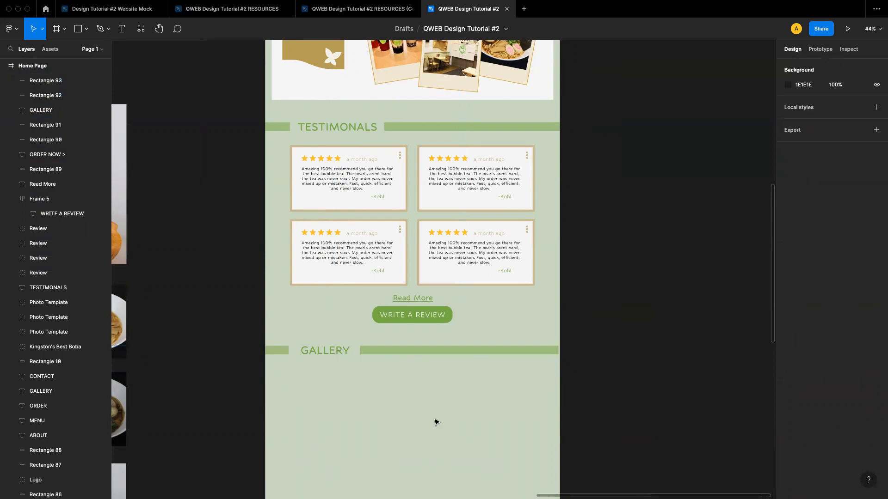
Lengthen the Home Page frame downward to a height of about 3978
scroll(360, 379, down, 2)
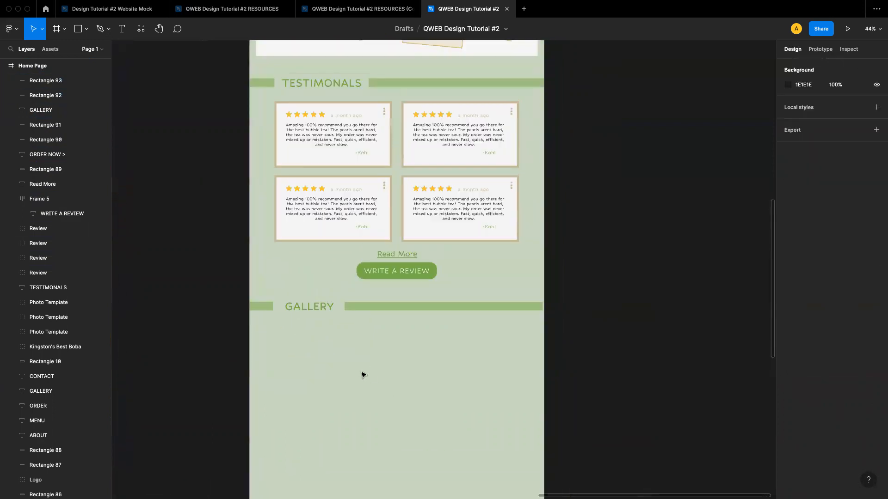
scroll(362, 375, down, 5)
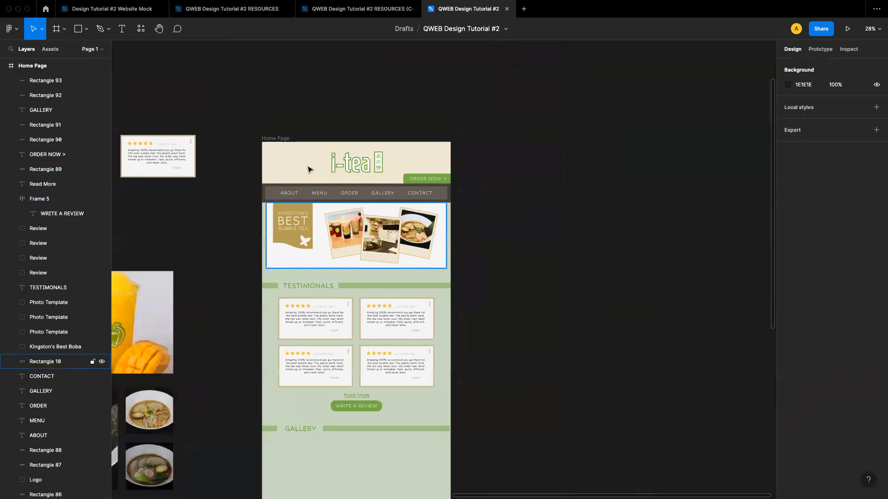
click(282, 137)
scroll(325, 273, down, 10)
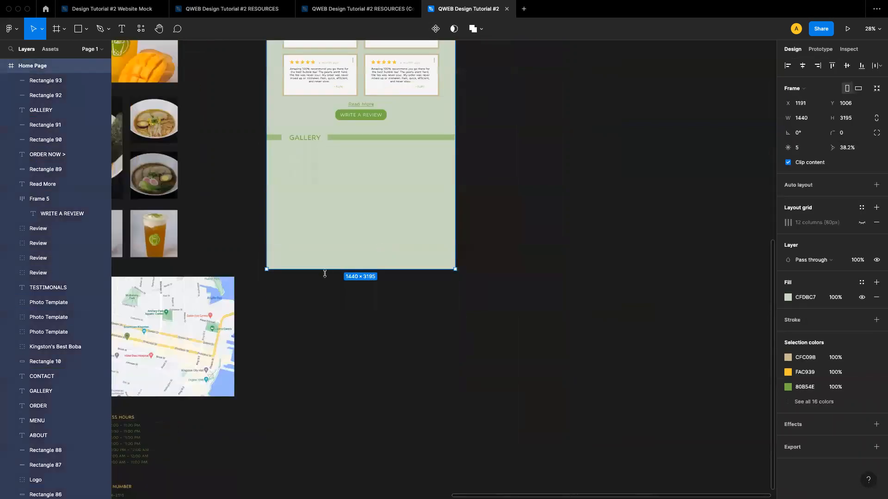
drag(322, 269, 353, 370)
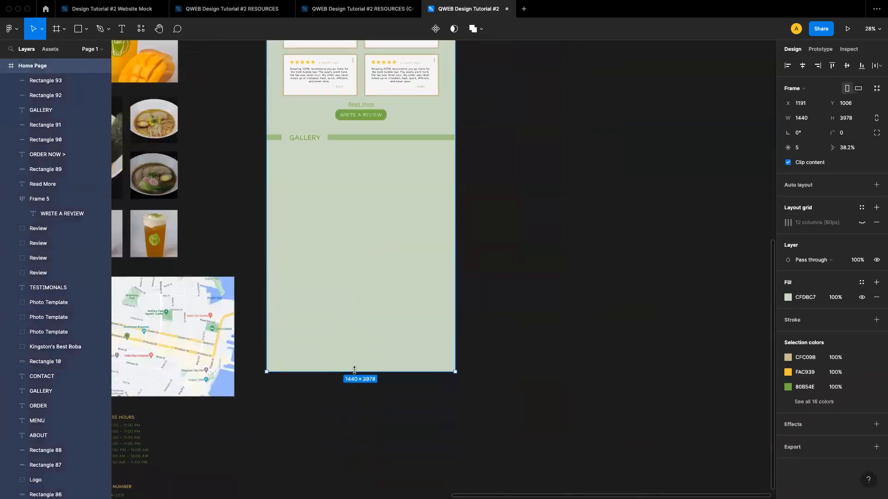
click(622, 306)
Browse the food and drink photos and the original site's gallery layout beside the page
scroll(621, 306, left, 1)
scroll(621, 306, left, 8)
scroll(619, 303, up, 3)
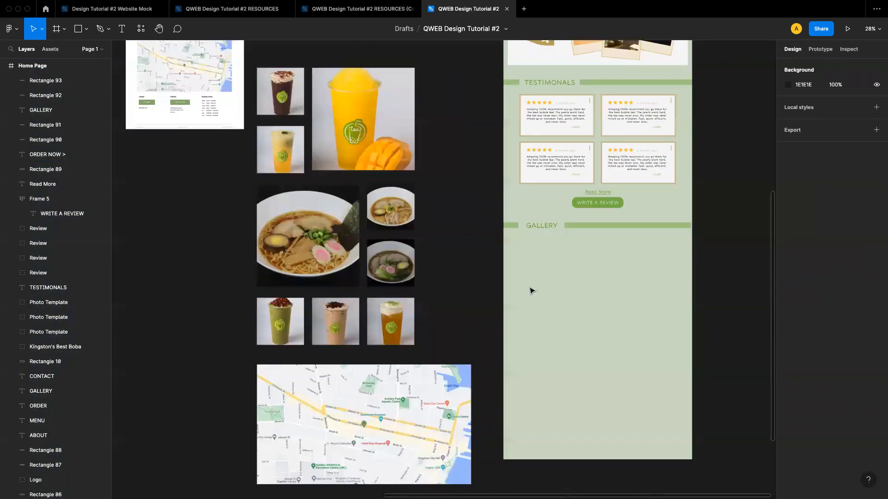
scroll(356, 248, up, 3)
scroll(259, 178, up, 1)
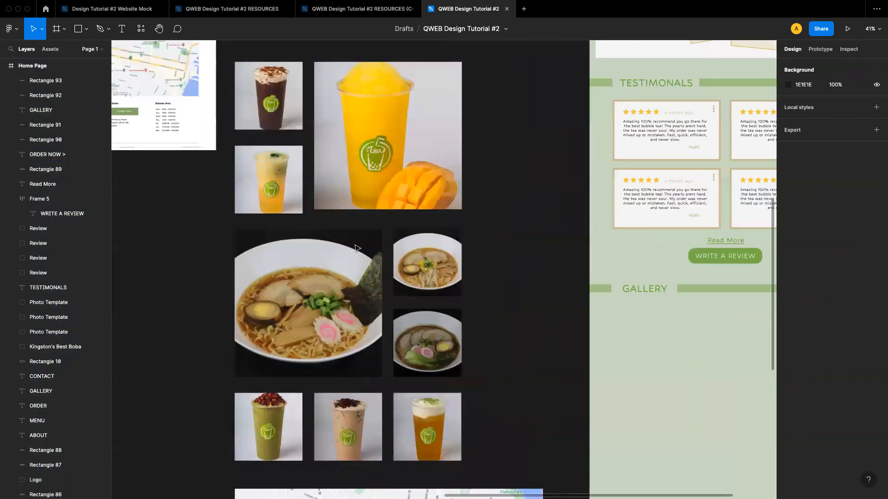
scroll(260, 178, up, 5)
scroll(240, 144, up, 6)
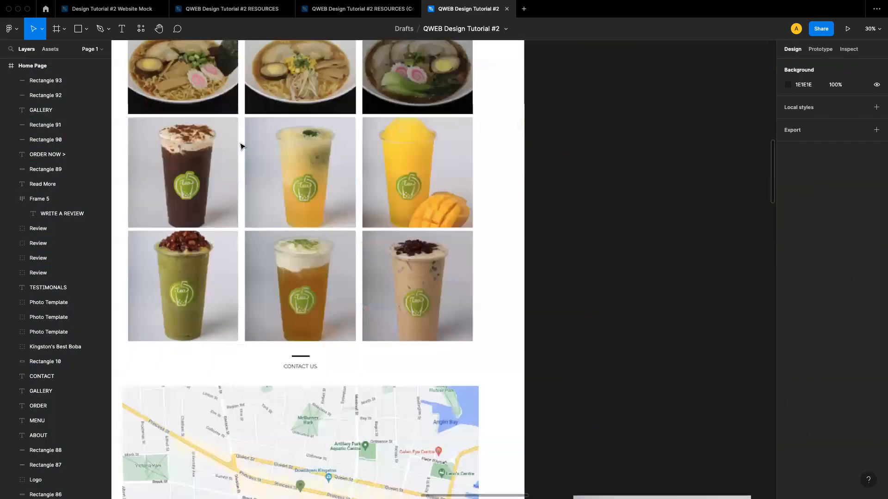
scroll(240, 144, up, 1)
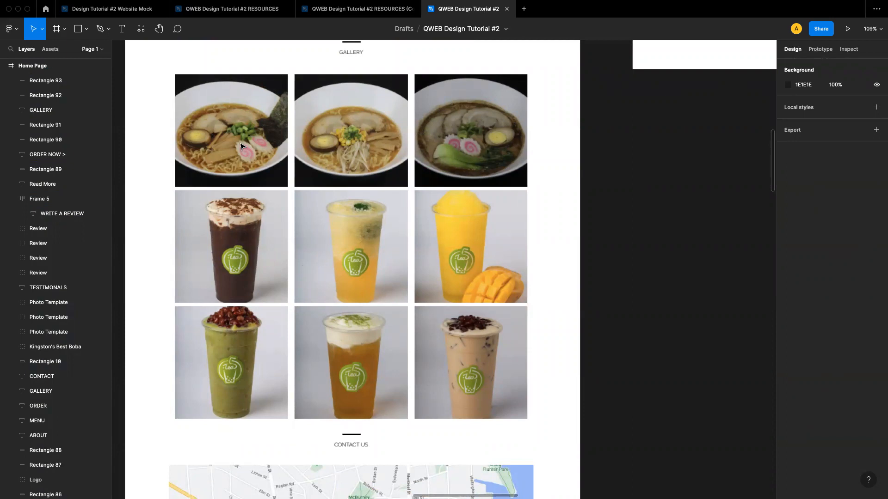
scroll(241, 147, down, 5)
scroll(241, 146, down, 5)
scroll(241, 147, right, 5)
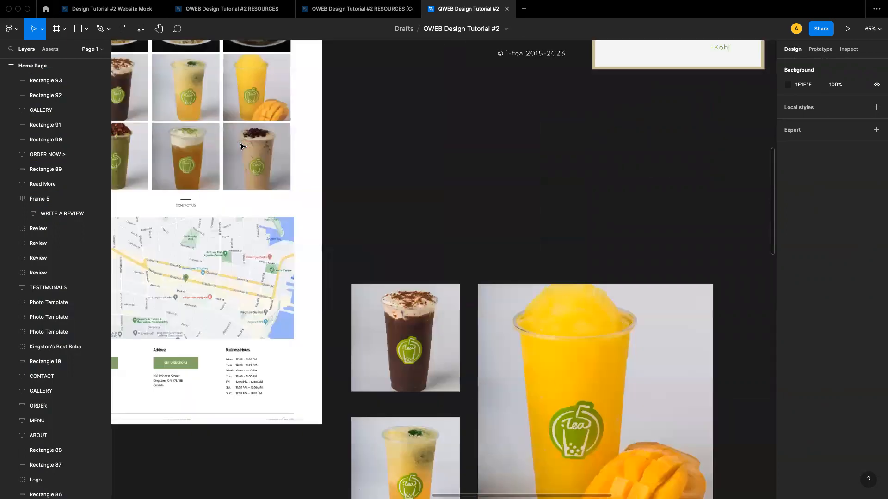
scroll(240, 146, down, 3)
scroll(240, 147, down, 2)
scroll(240, 146, left, 1)
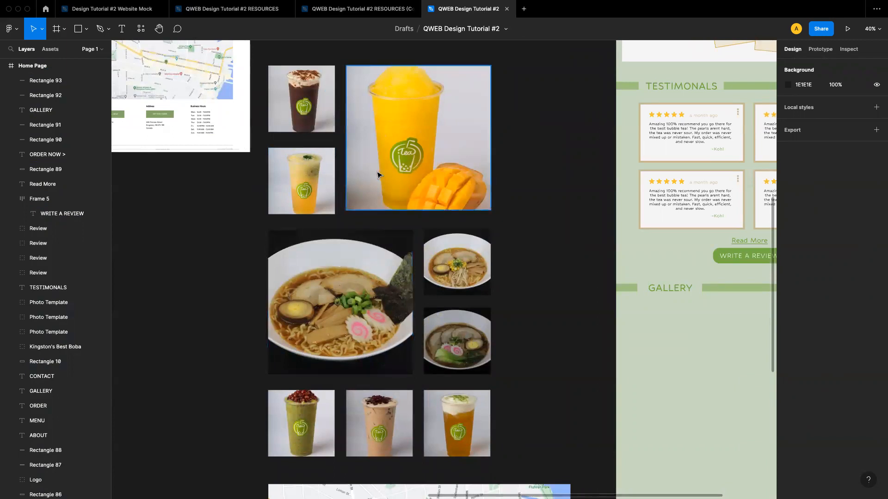
Select the nine food and drink photos and move them into the Home Page frame below the GALLERY heading
click(316, 119)
shift+click(418, 139)
shift+click(301, 180)
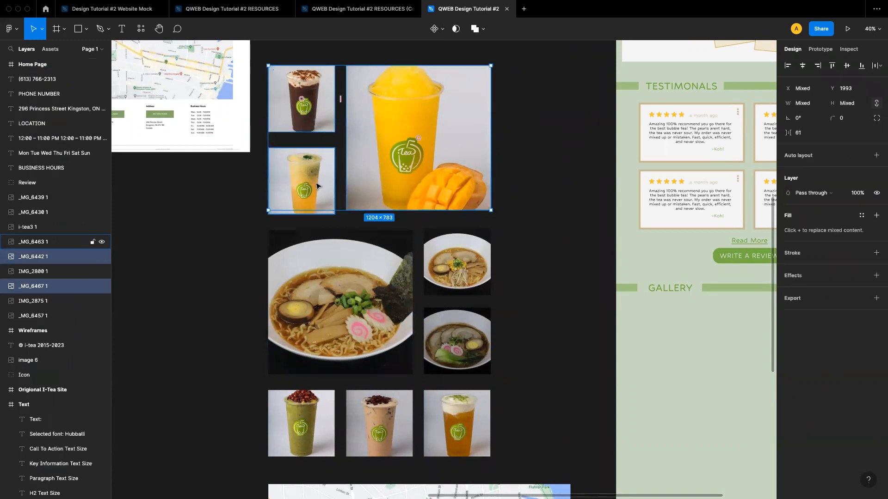
shift+click(340, 301)
shift+click(477, 260)
shift+click(457, 340)
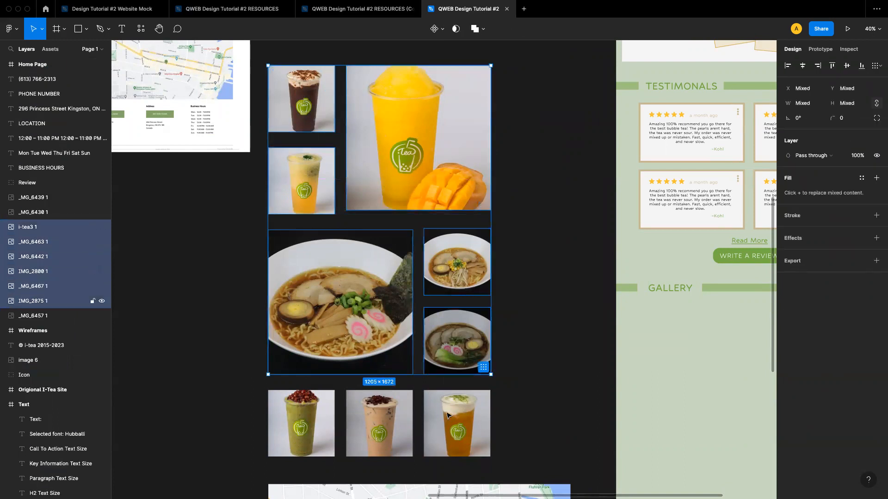
shift+click(456, 423)
shift+click(385, 418)
shift+click(328, 418)
shift+click(329, 417)
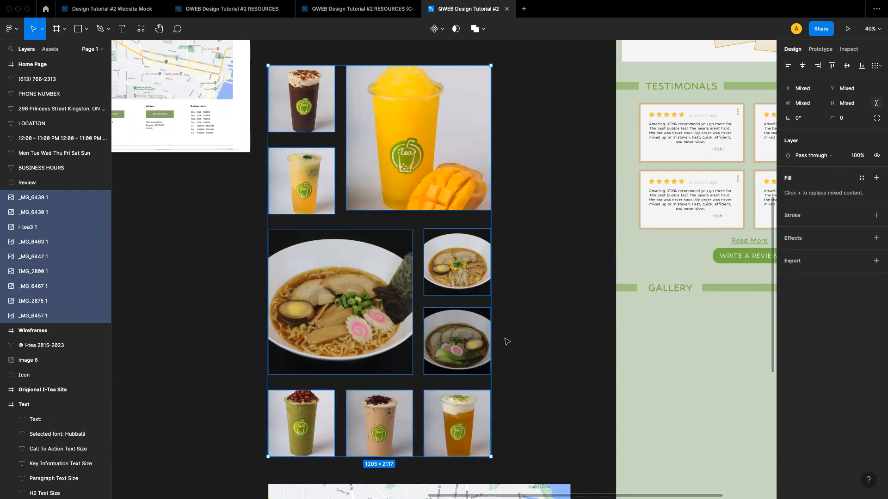
scroll(507, 247, down, 5)
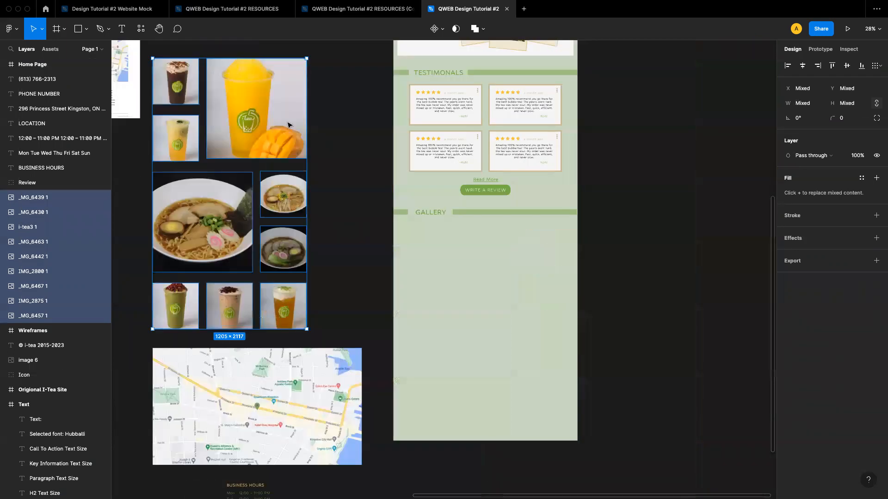
drag(257, 138, 515, 278)
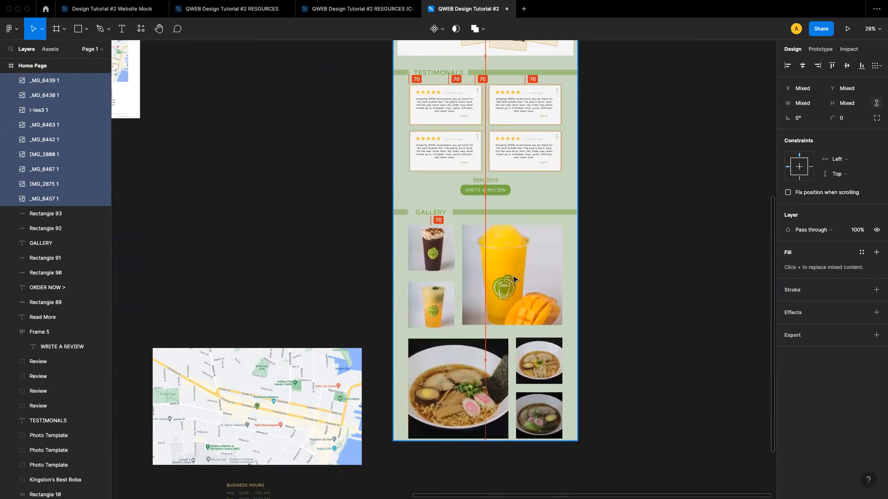
Extend the Home Page frame further down to about 4837 tall to fit the gallery photos
scroll(507, 170, up, 3)
scroll(508, 170, up, 5)
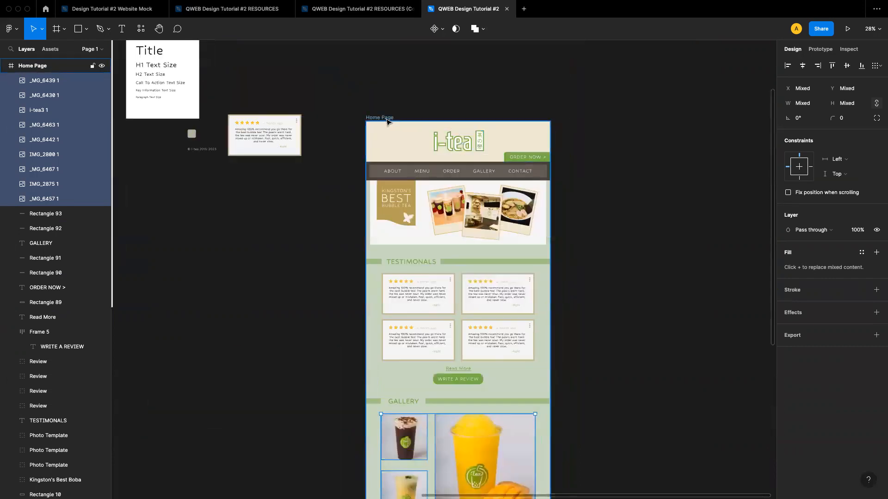
click(539, 277)
scroll(539, 277, down, 6)
scroll(539, 277, down, 6)
drag(543, 217, 546, 324)
click(628, 332)
Review the gallery section inside the lengthened Home Page frame
scroll(628, 332, up, 2)
scroll(628, 331, up, 4)
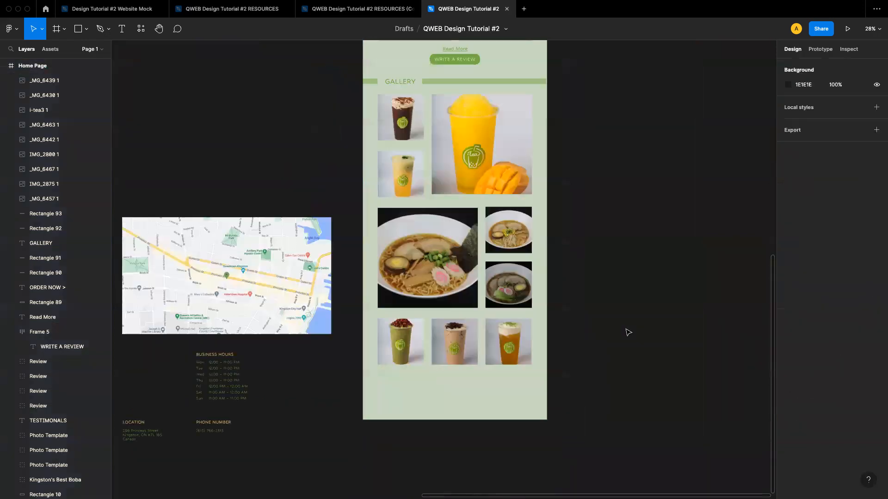
scroll(498, 237, down, 2)
scroll(498, 236, down, 3)
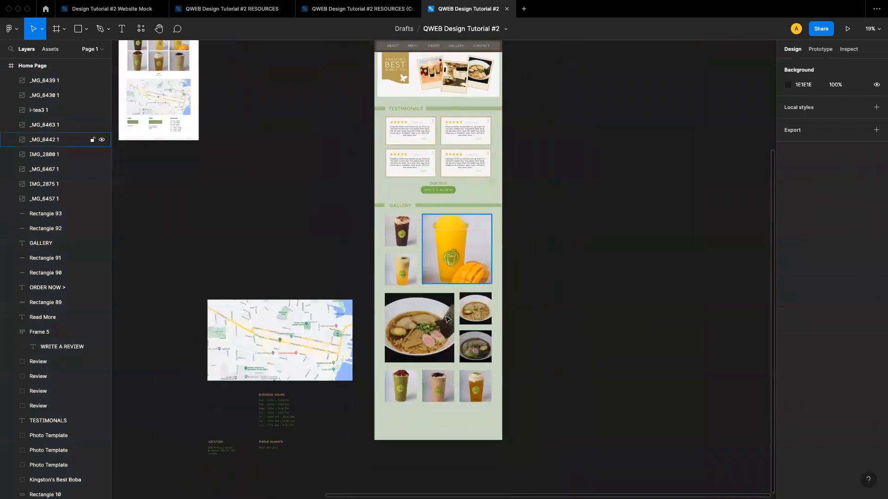
scroll(429, 355, up, 4)
scroll(429, 355, down, 2)
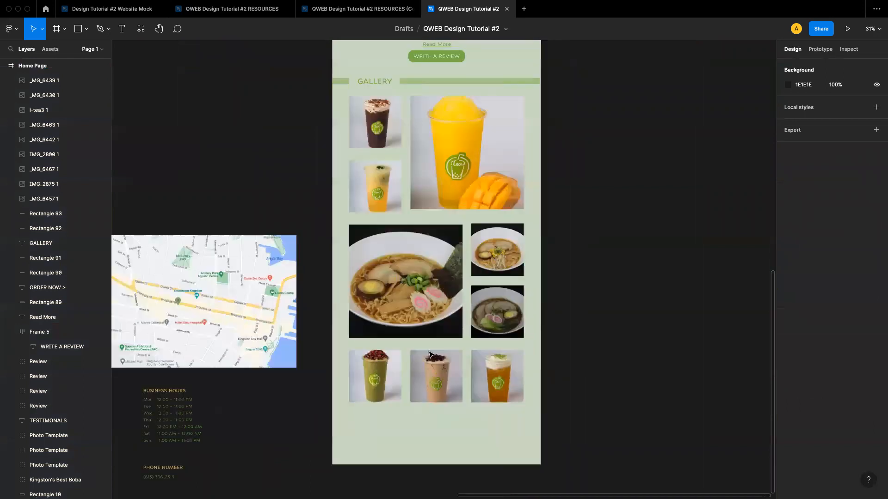
scroll(429, 354, down, 1)
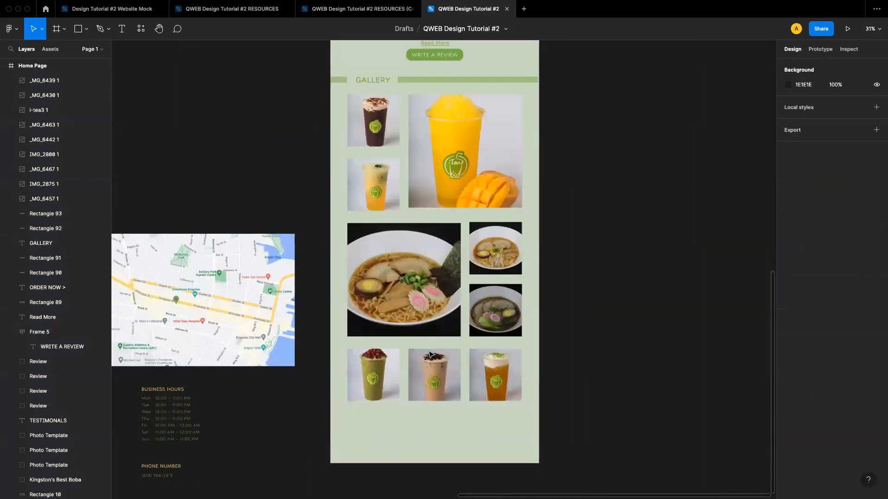
scroll(429, 354, down, 4)
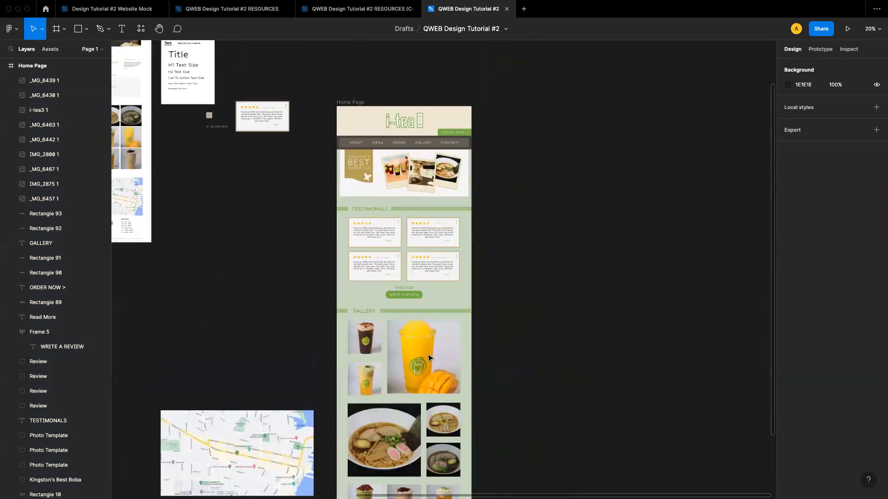
Change the Home Page frame's fill from solid to a linear gradient
click(354, 103)
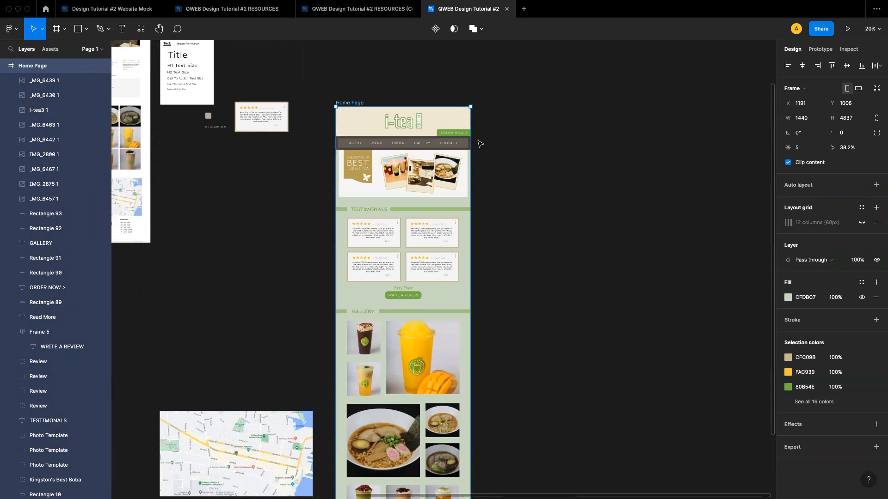
scroll(478, 143, down, 5)
scroll(392, 270, up, 1)
scroll(393, 271, up, 2)
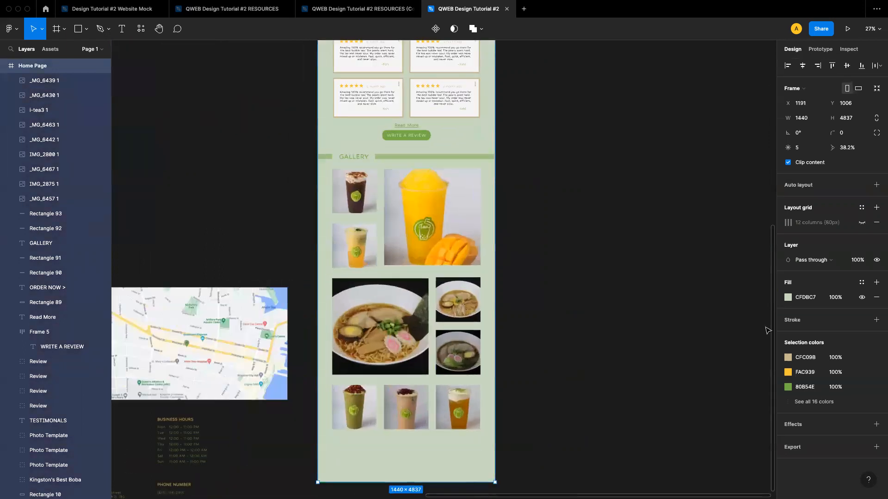
click(787, 299)
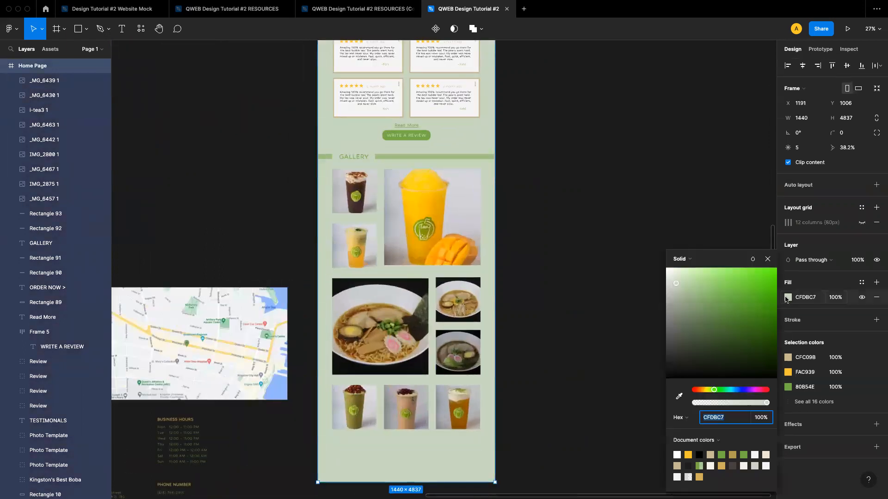
click(688, 260)
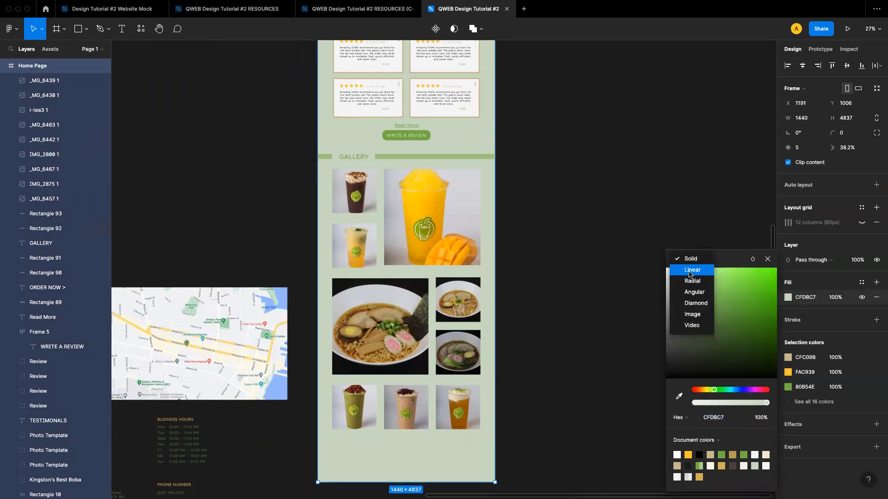
click(688, 271)
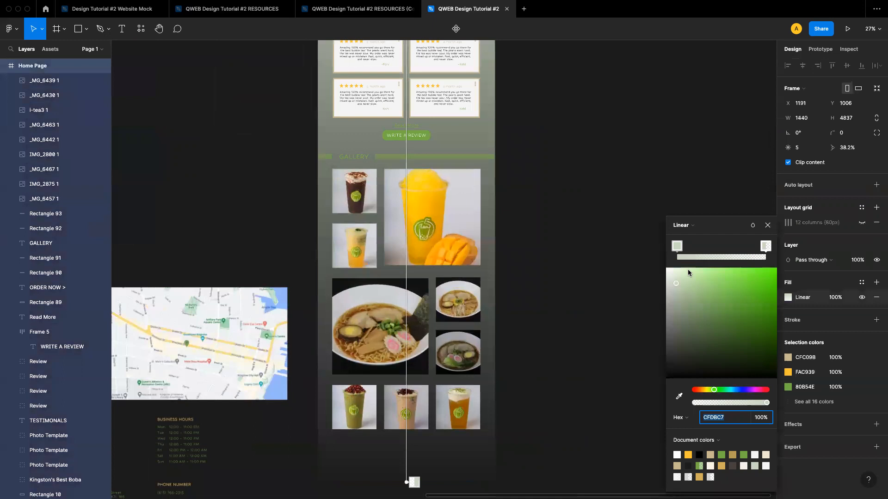
Adjust the gradient handle and set the gradient's end stop to the green 80B54E document colour
scroll(578, 266, down, 5)
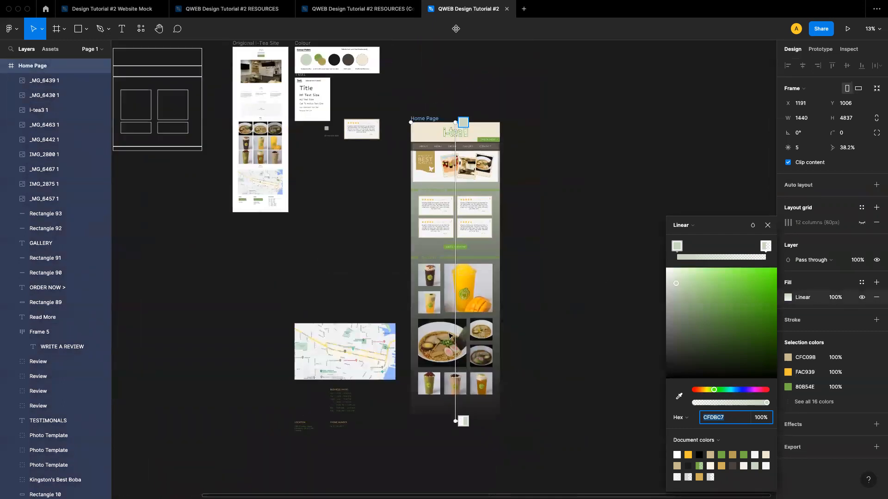
mouse_move(461, 116)
mouse_down()
mouse_move(443, 319)
mouse_move(457, 120)
mouse_move(410, 151)
mouse_move(437, 123)
mouse_move(454, 121)
mouse_up()
scroll(436, 255, up, 4)
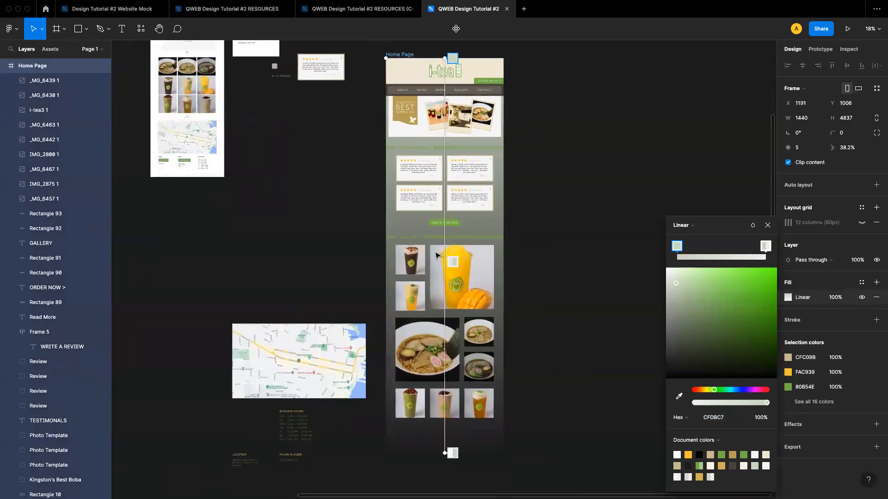
click(767, 247)
click(721, 455)
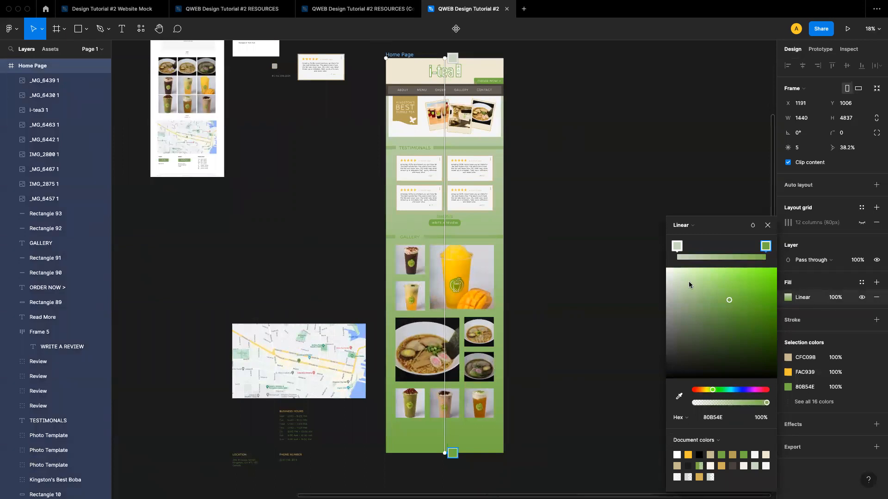
Recolour the gradient's end stop with the eyedropper, sampling the light green CFDBC7
click(678, 396)
scroll(437, 293, up, 10)
scroll(437, 293, left, 6)
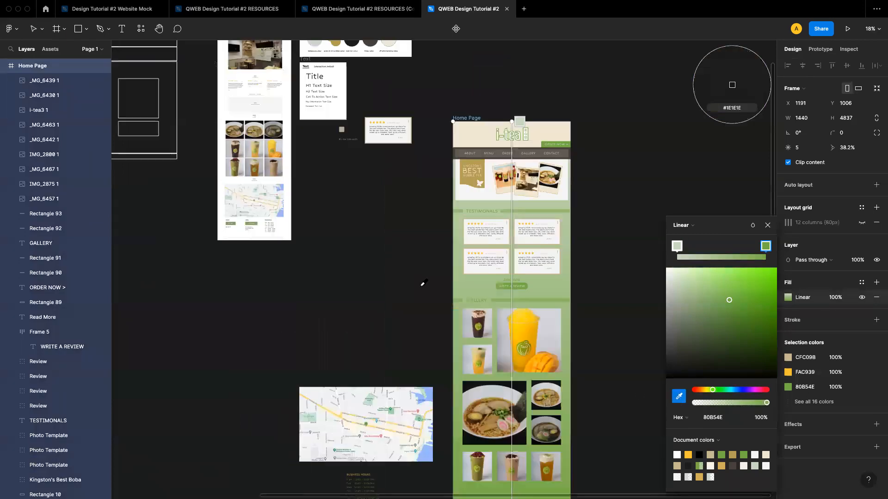
click(382, 177)
scroll(494, 277, down, 8)
scroll(494, 277, right, 4)
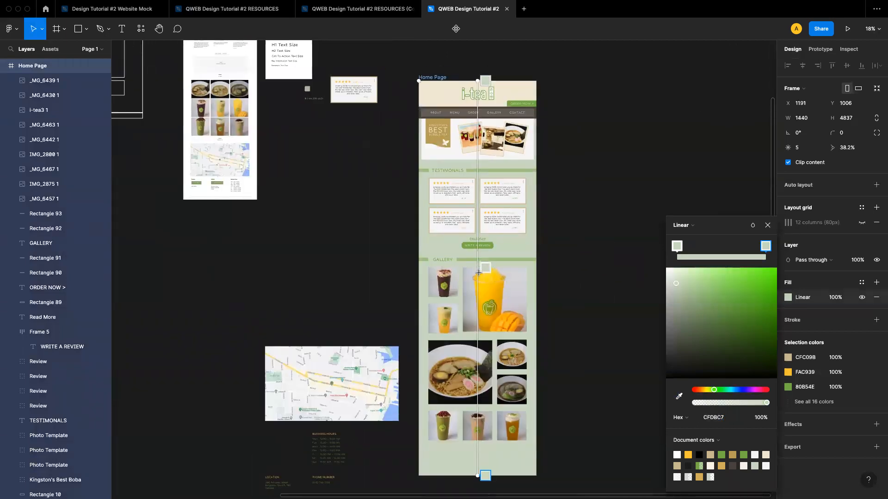
Add a white FFFFFF stop in the middle of the gradient and move the top stop down toward the gallery
click(480, 337)
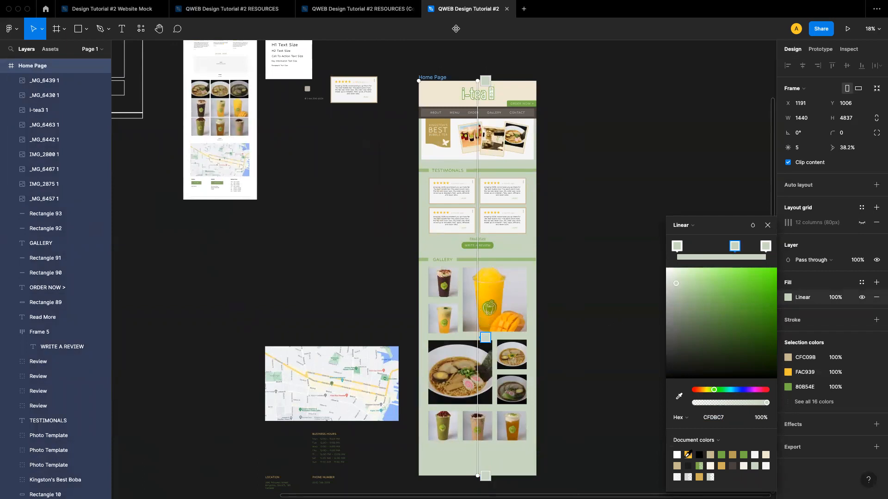
click(678, 454)
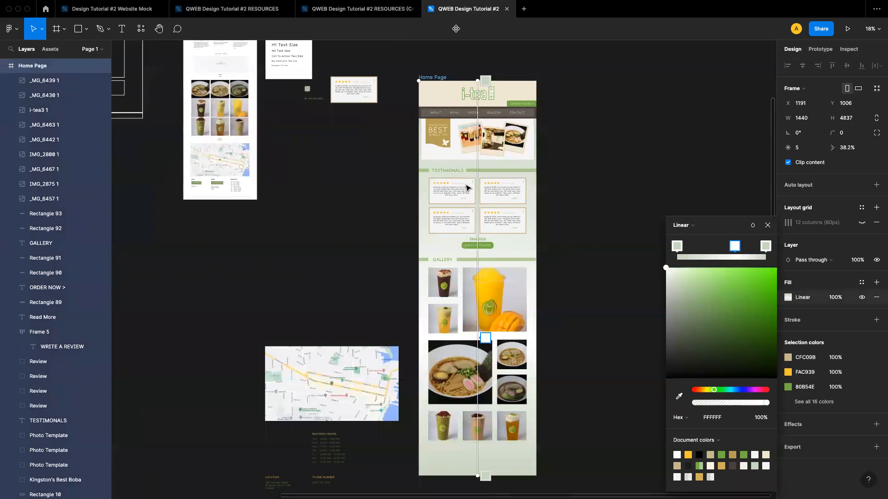
scroll(469, 189, up, 1)
drag(482, 98, 477, 251)
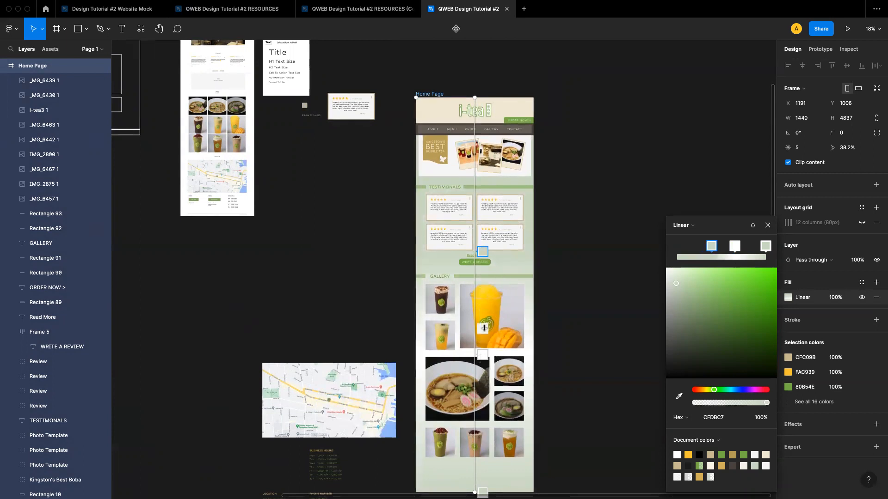
click(768, 226)
click(610, 345)
Review the gradient background across the whole Home Page frame
scroll(610, 344, down, 2)
scroll(496, 315, up, 3)
scroll(496, 316, up, 5)
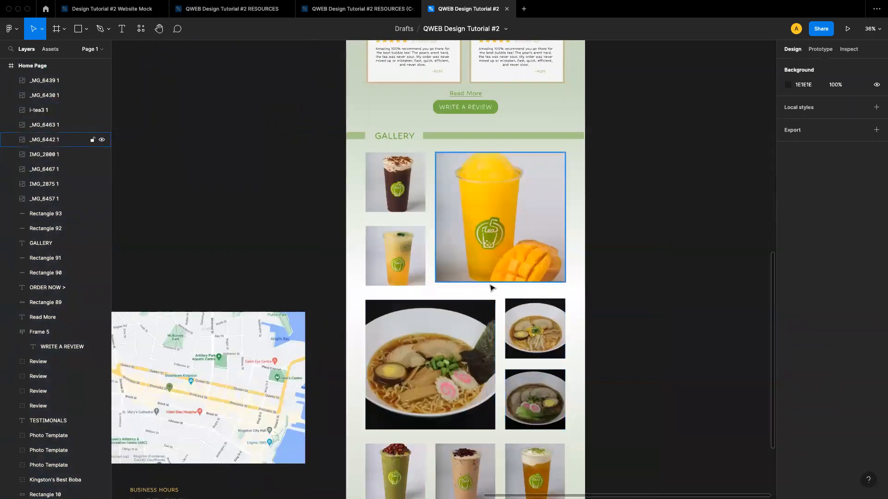
scroll(486, 335, down, 3)
scroll(487, 339, down, 5)
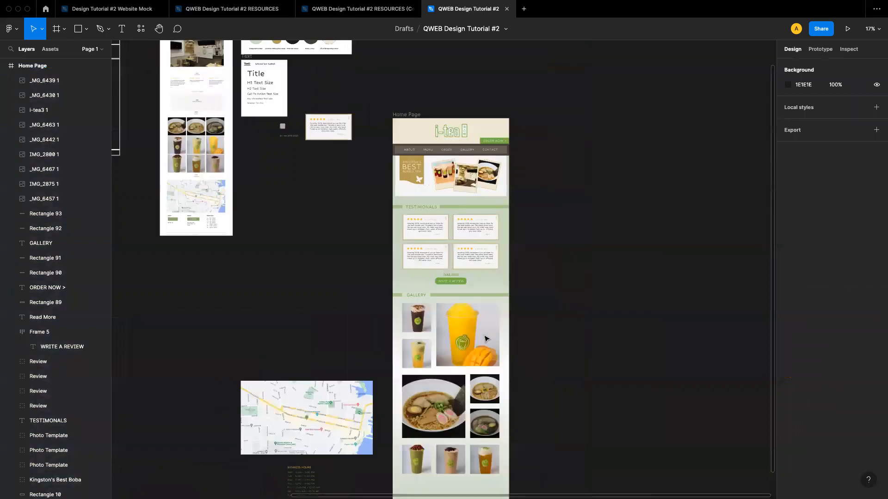
scroll(486, 338, right, 1)
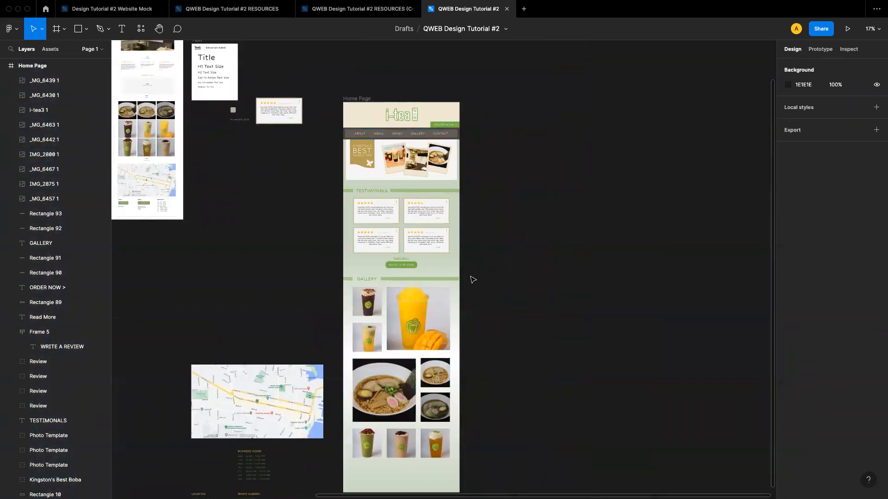
scroll(470, 277, down, 4)
scroll(471, 278, right, 2)
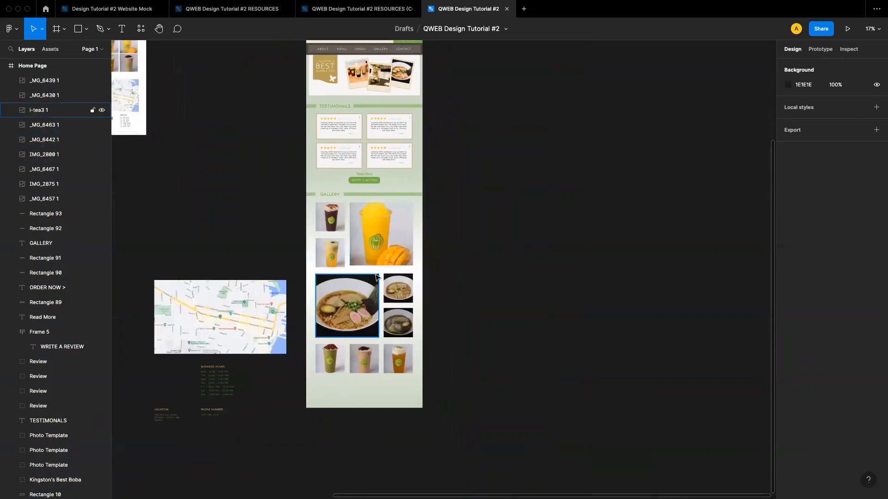
scroll(370, 323, down, 2)
scroll(370, 323, left, 1)
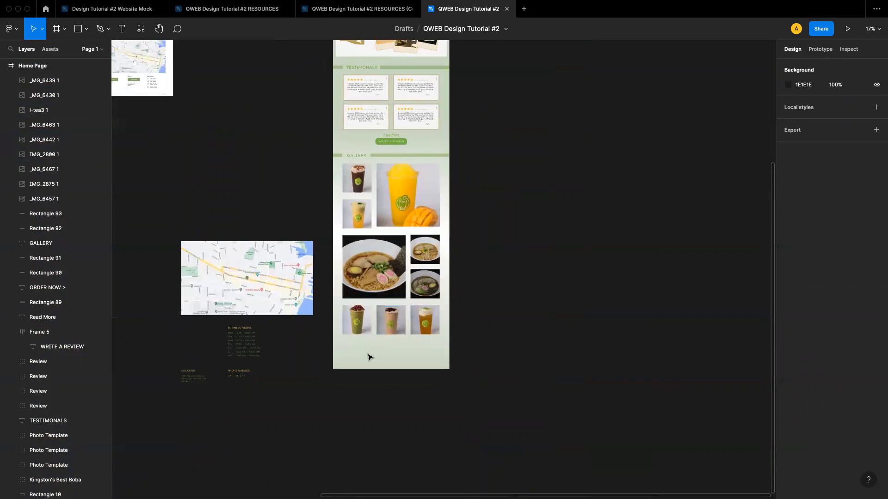
scroll(369, 357, up, 5)
Extend the Home Page frame's bottom edge to about 5206 tall
click(337, 92)
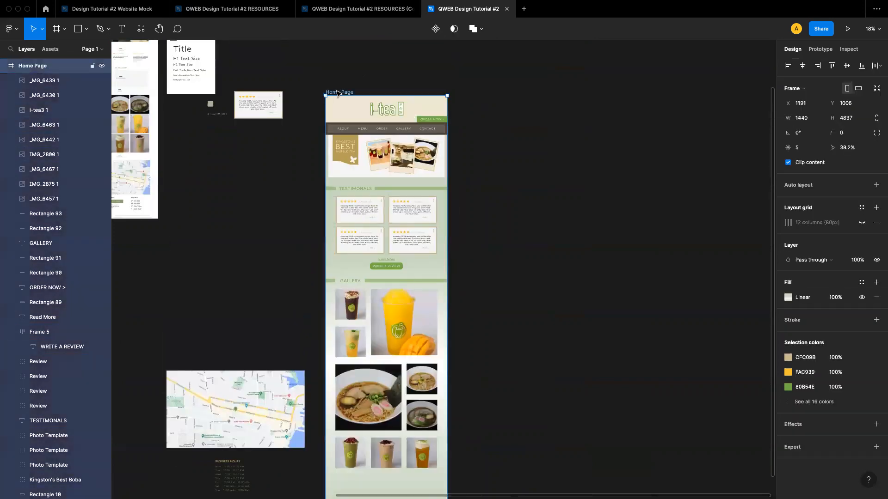
scroll(351, 277, down, 5)
drag(350, 366, 350, 396)
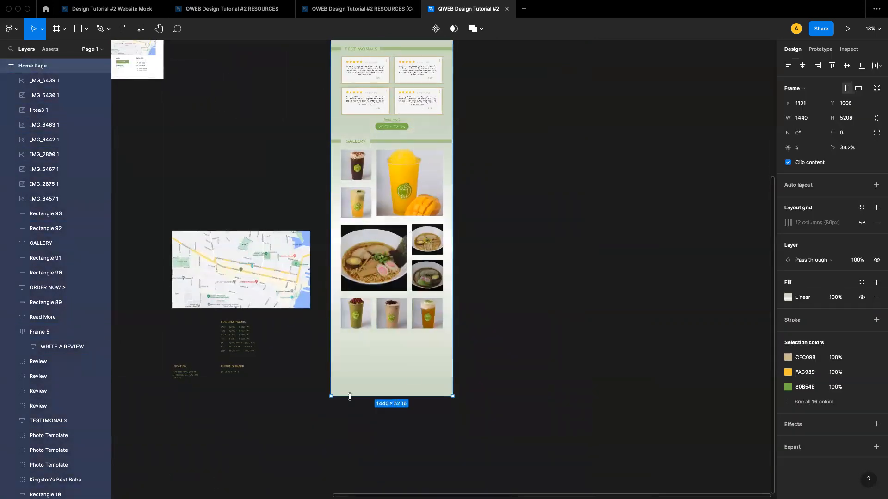
click(501, 376)
Duplicate the WRITE A REVIEW button and move the copy below the gallery photos
scroll(405, 314, up, 5)
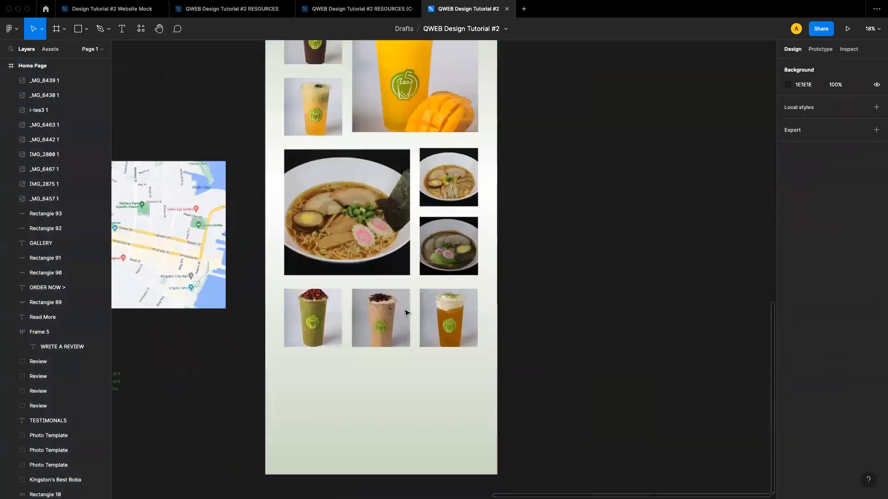
scroll(405, 313, up, 5)
scroll(405, 313, down, 3)
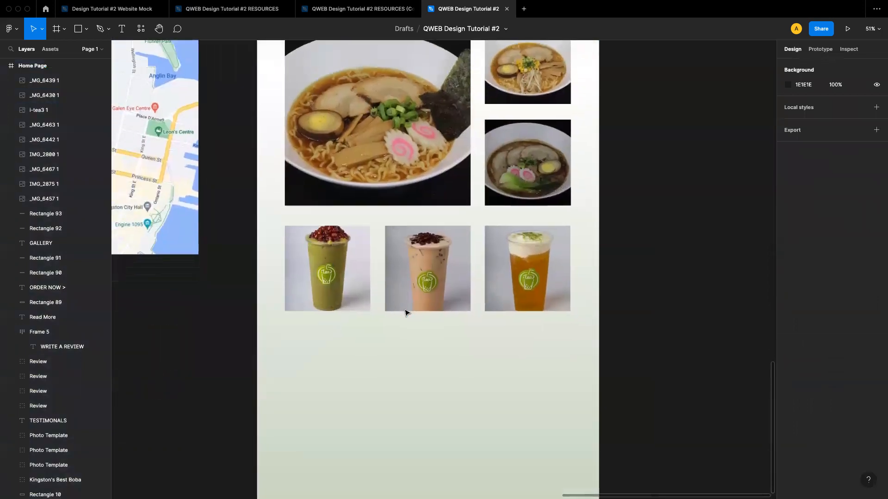
scroll(404, 316, down, 2)
scroll(405, 315, up, 8)
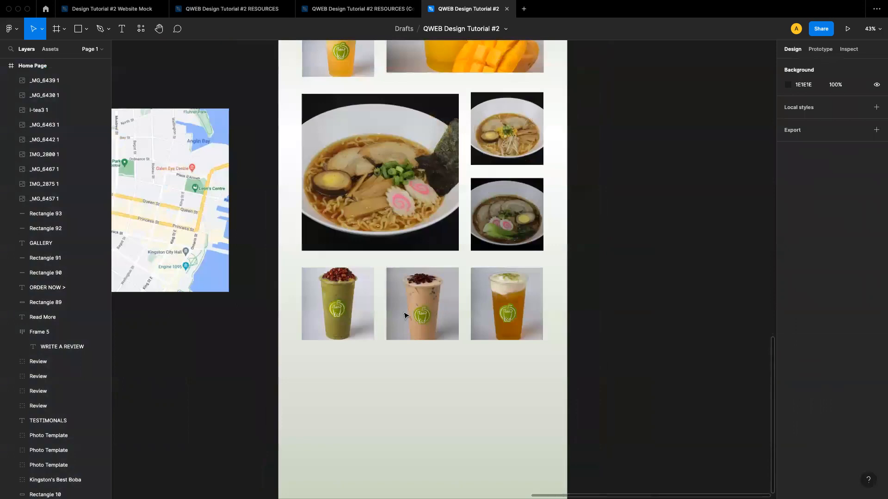
click(442, 192)
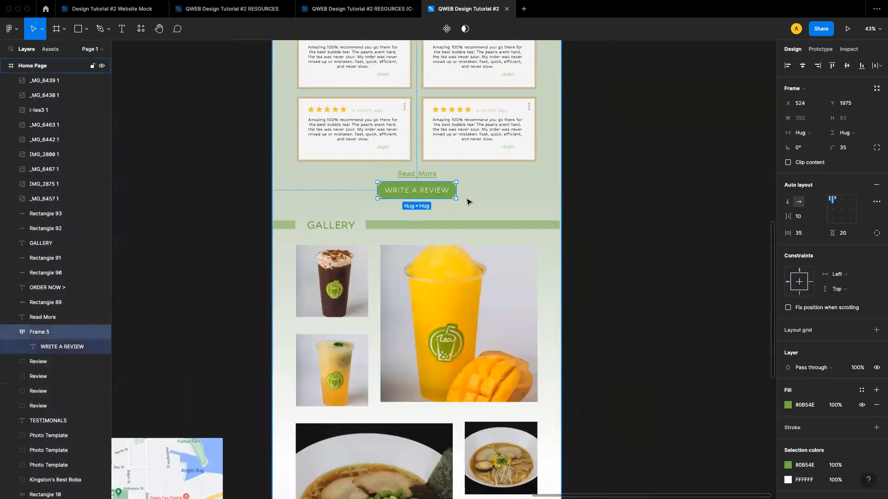
scroll(479, 226, down, 5)
scroll(479, 226, up, 5)
key(ctrl+d)
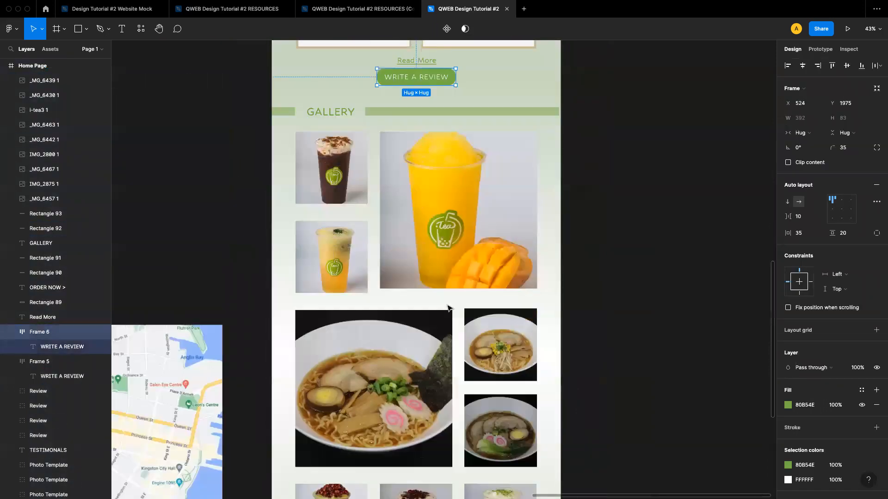
drag(409, 78, 415, 187)
scroll(425, 227, down, 9)
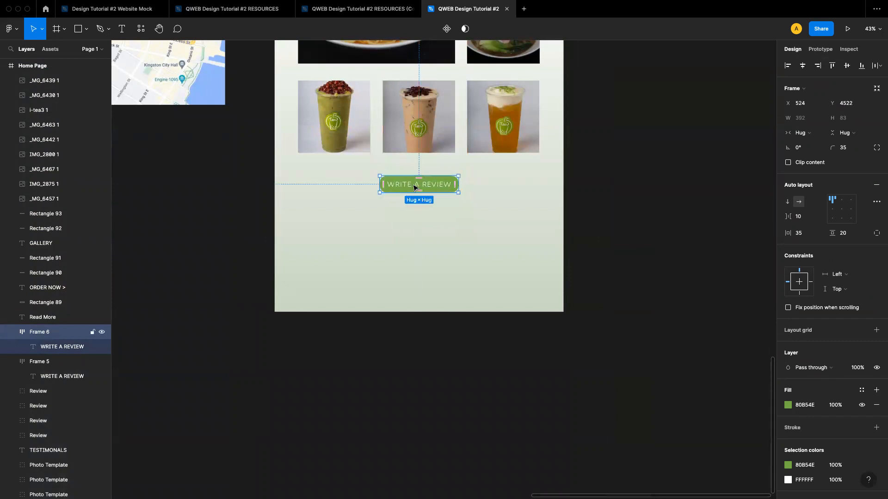
Change the copied button's text to VIEW MENU and center it under the gallery photos
double_click(414, 187)
double_click(425, 184)
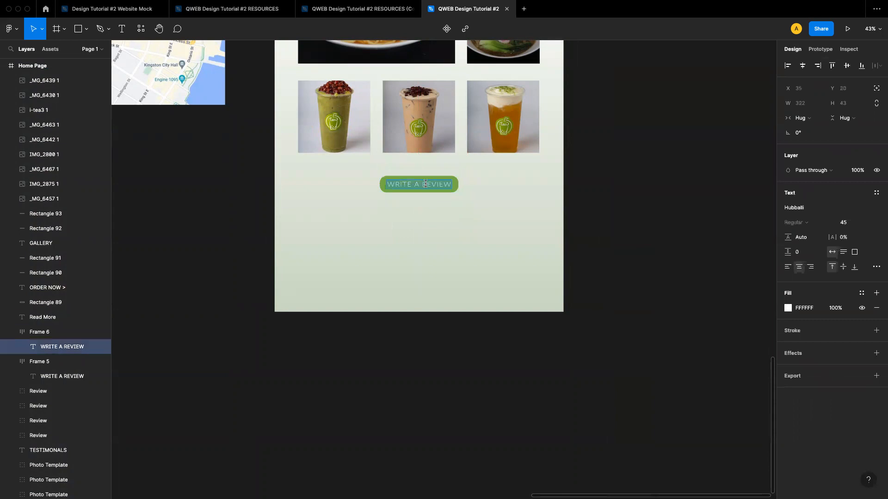
text(V)
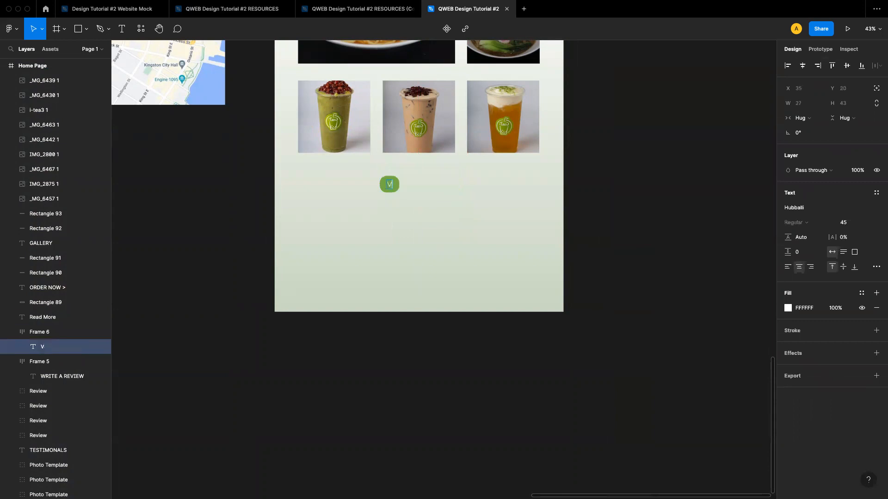
text(IEW MENU)
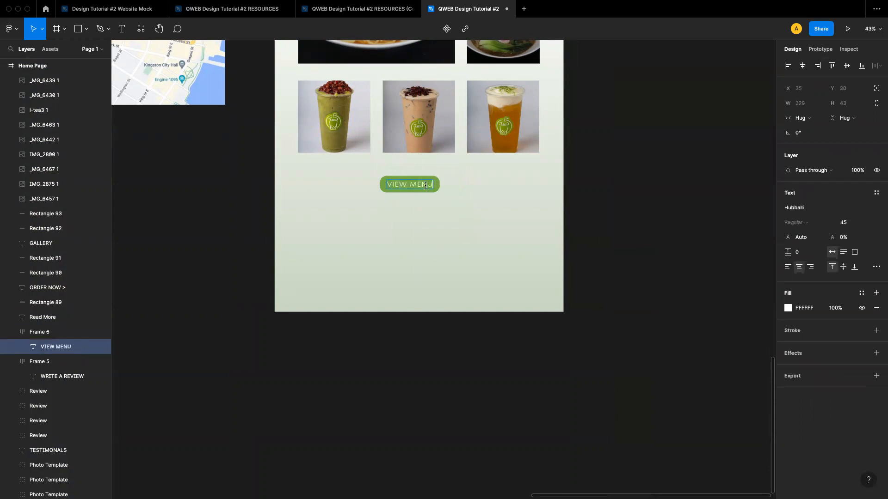
click(415, 215)
drag(411, 186, 421, 186)
click(488, 225)
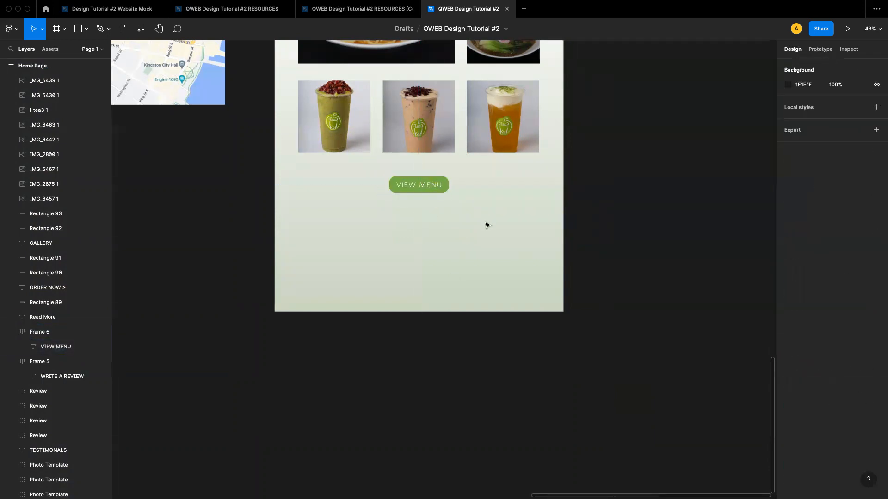
Review the finished gallery section with its VIEW MENU button
scroll(452, 224, down, 3)
scroll(435, 241, up, 3)
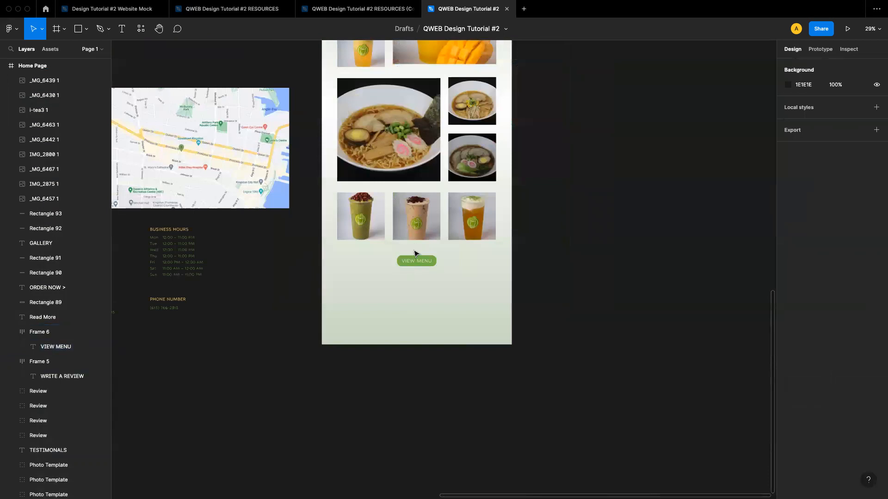
right_click(414, 250)
click(368, 276)
click(368, 276)
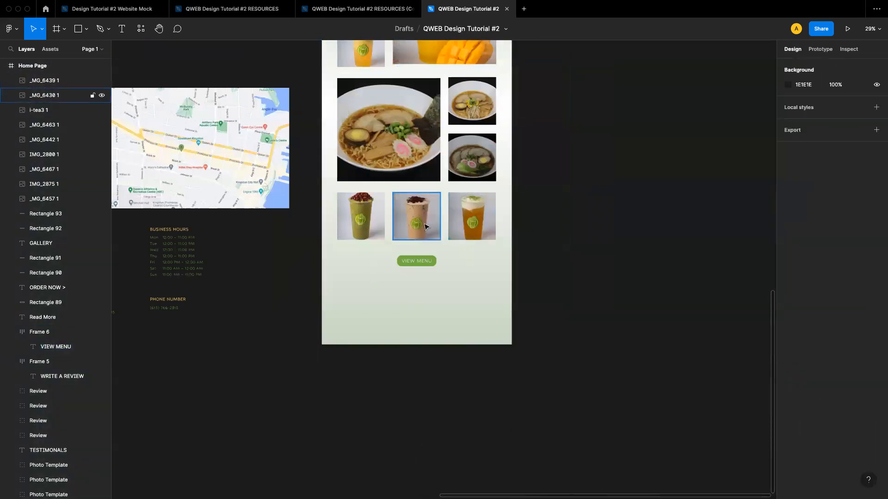
scroll(423, 222, up, 5)
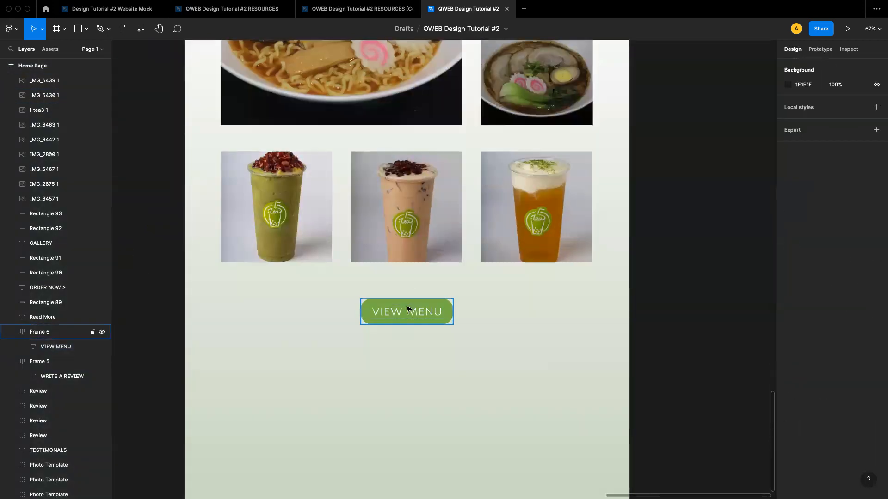
scroll(426, 337, down, 3)
scroll(427, 337, down, 5)
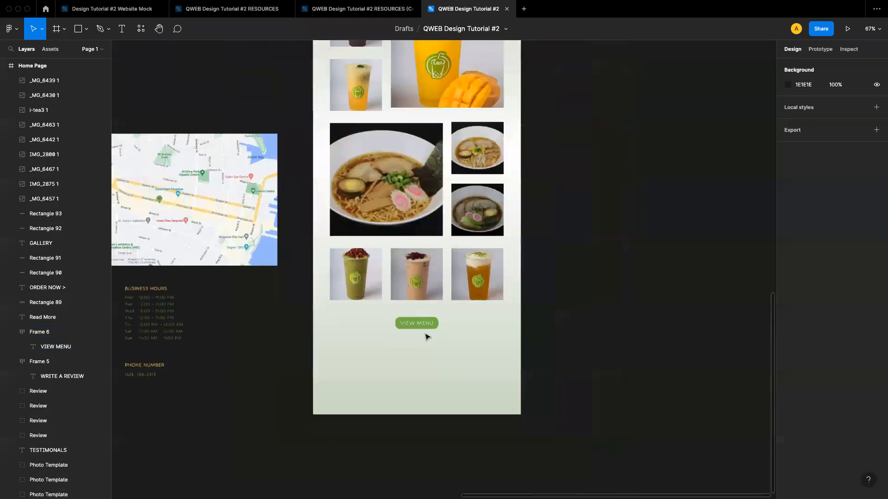
scroll(426, 337, right, 1)
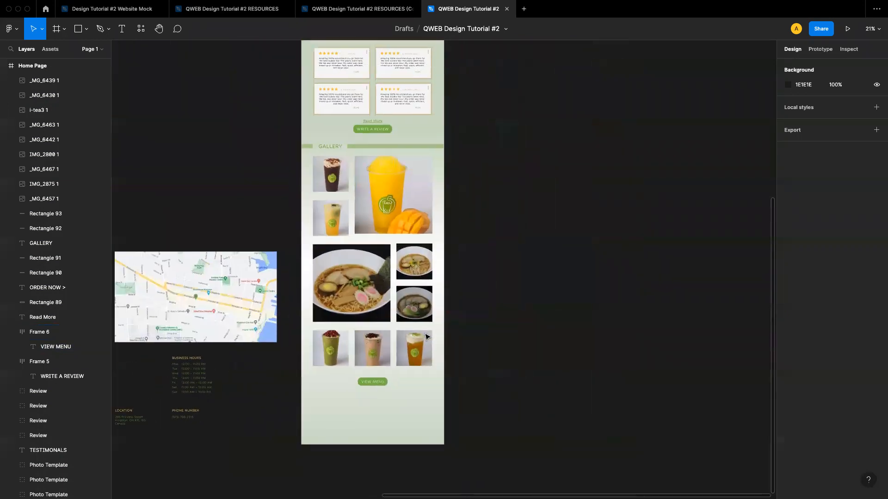
scroll(415, 358, up, 2)
scroll(414, 358, right, 1)
scroll(415, 358, down, 1)
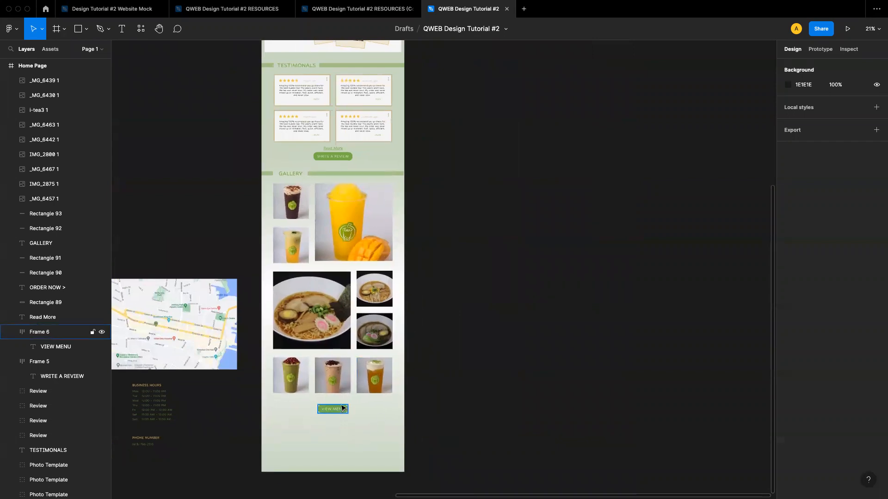
Review the Home Page layout from the header down through the gallery and VIEW MENU button
scroll(342, 408, up, 5)
click(318, 418)
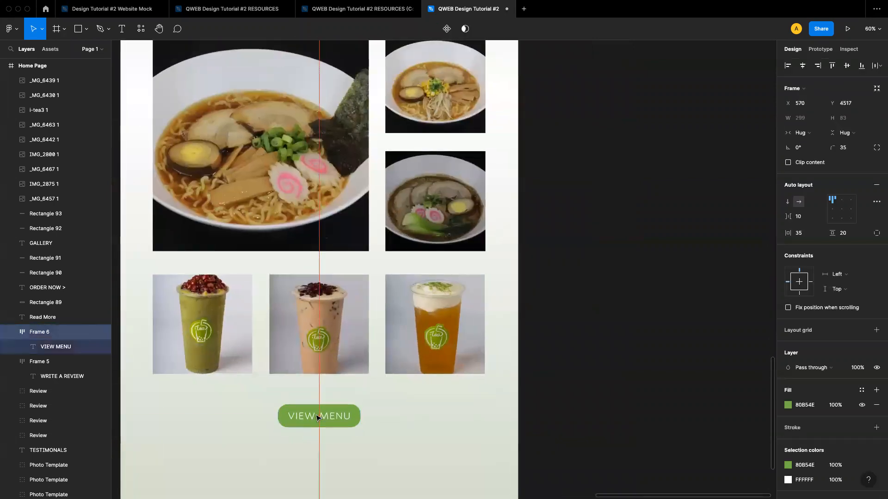
click(590, 359)
scroll(410, 395, down, 3)
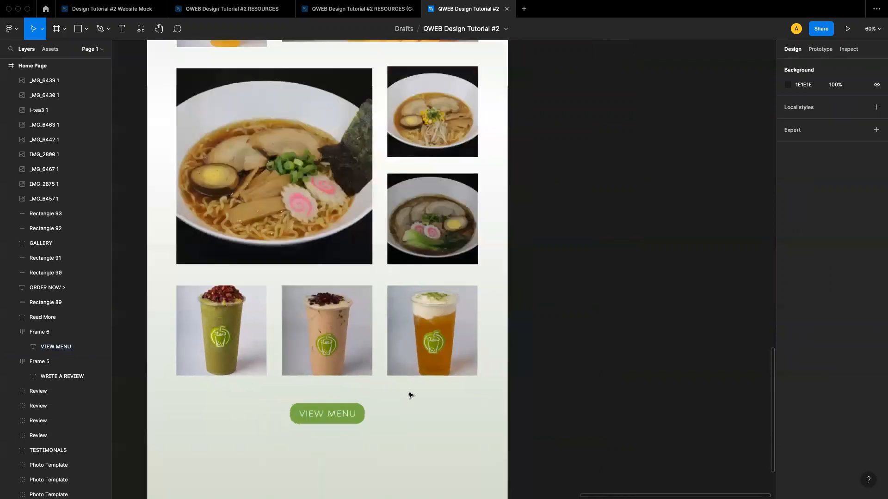
scroll(410, 395, down, 2)
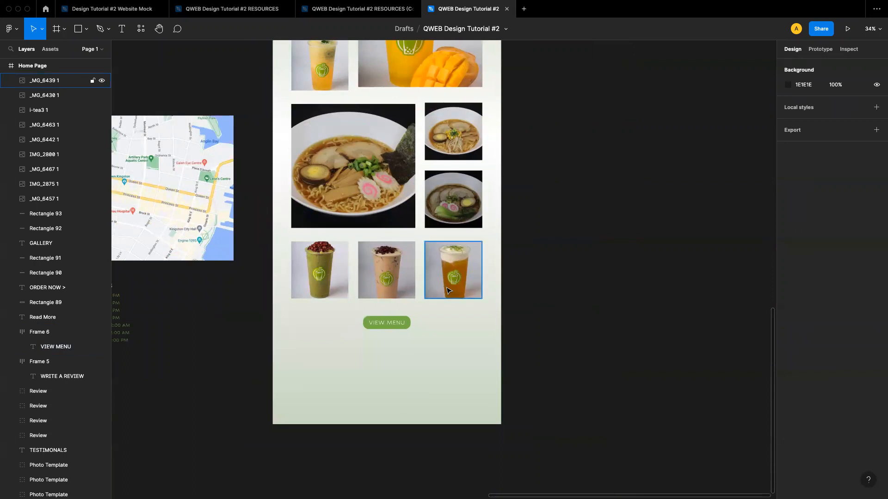
scroll(417, 224, up, 5)
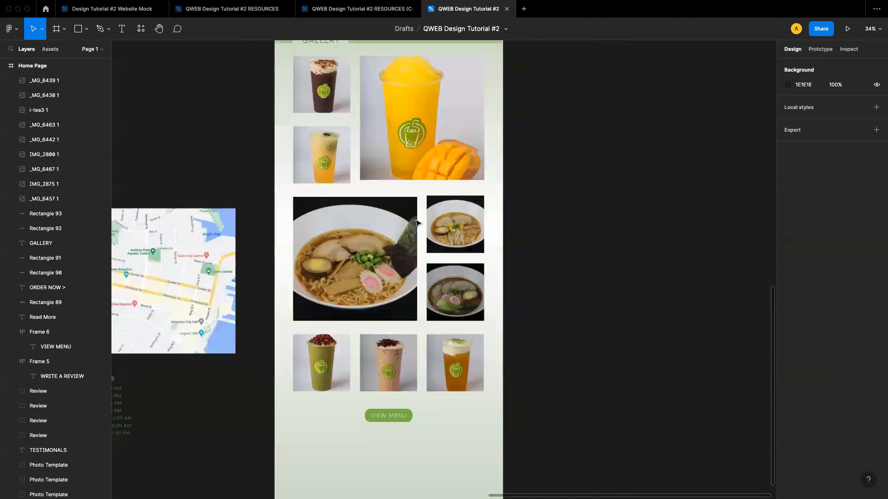
scroll(417, 224, up, 5)
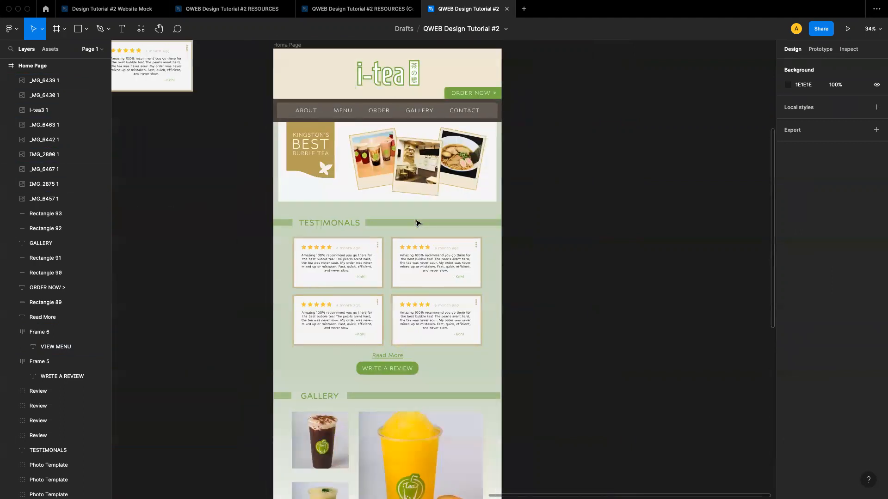
scroll(397, 177, up, 5)
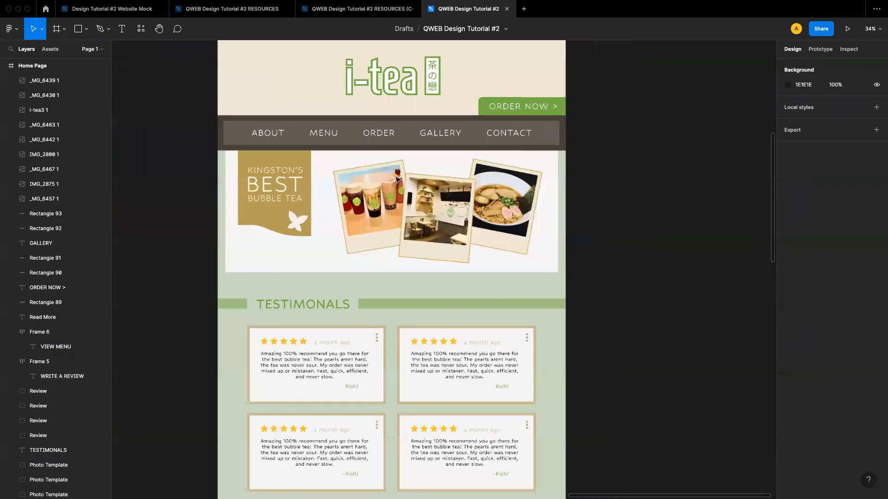
scroll(396, 178, down, 5)
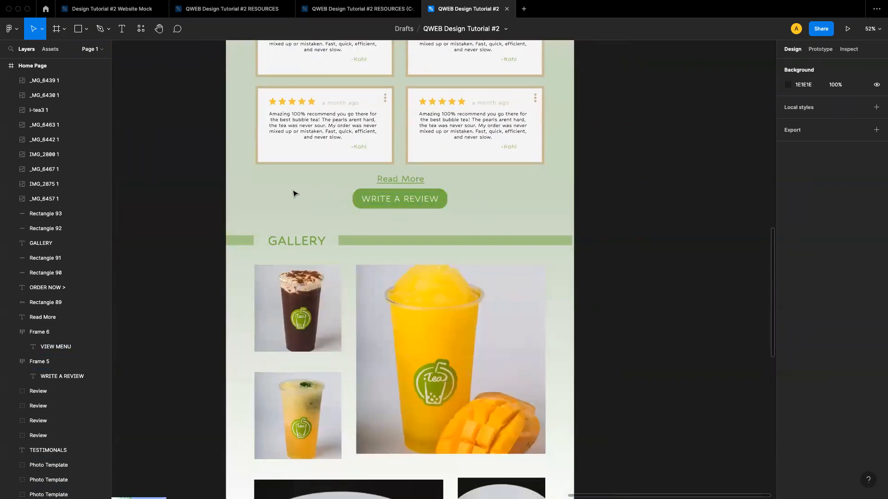
scroll(493, 193, down, 4)
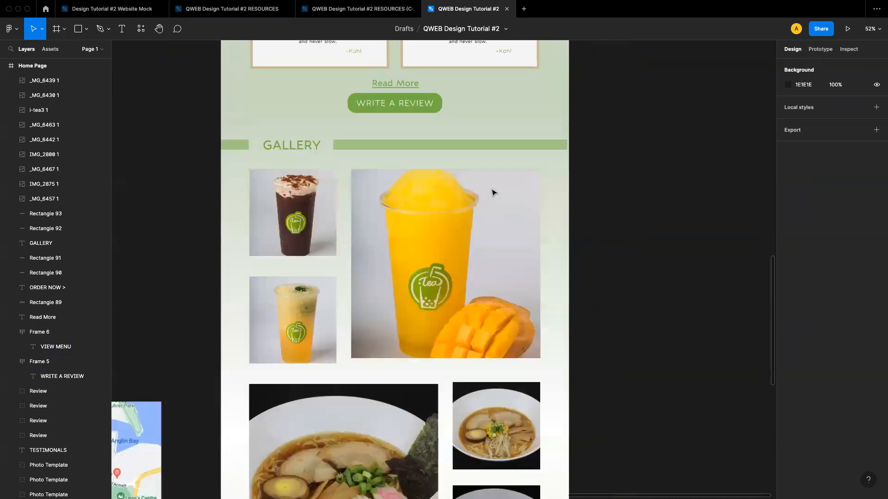
scroll(494, 193, down, 8)
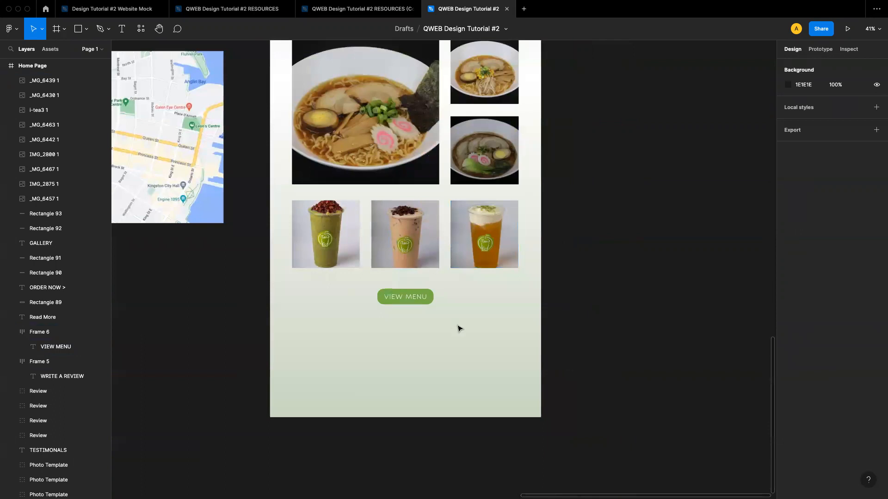
scroll(432, 299, up, 3)
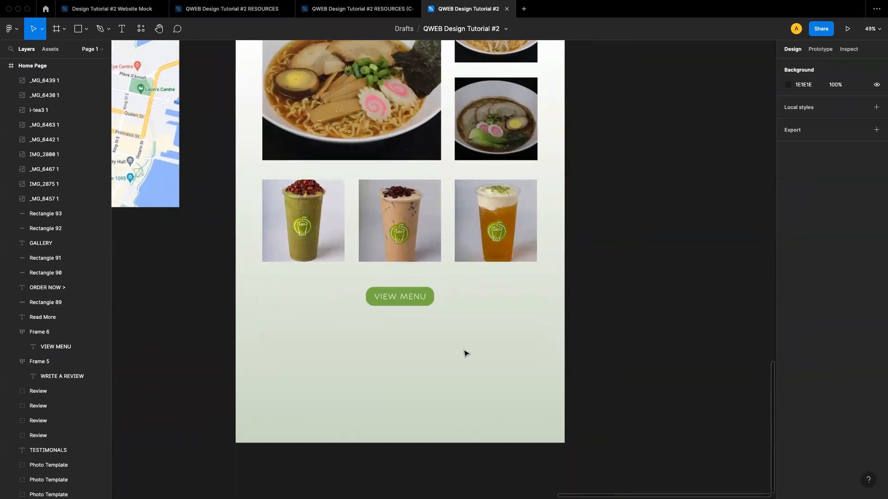
scroll(464, 354, down, 5)
scroll(461, 363, up, 5)
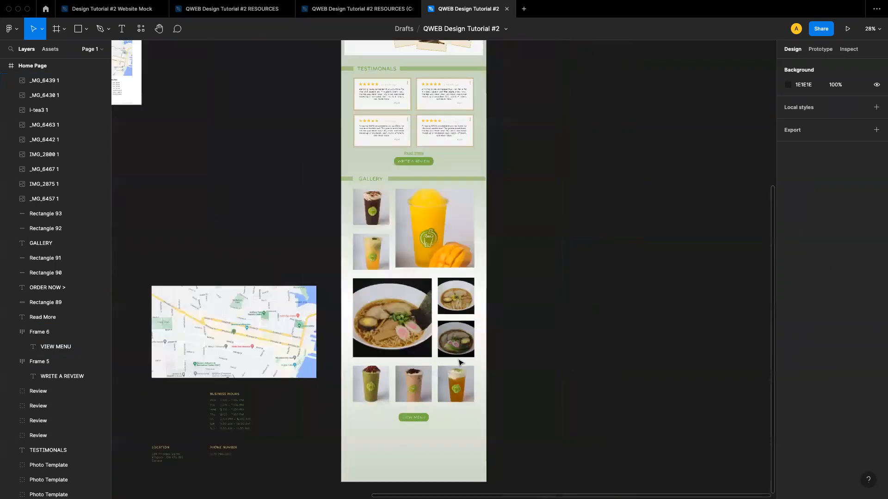
scroll(331, 88, down, 3)
click(336, 95)
click(336, 95)
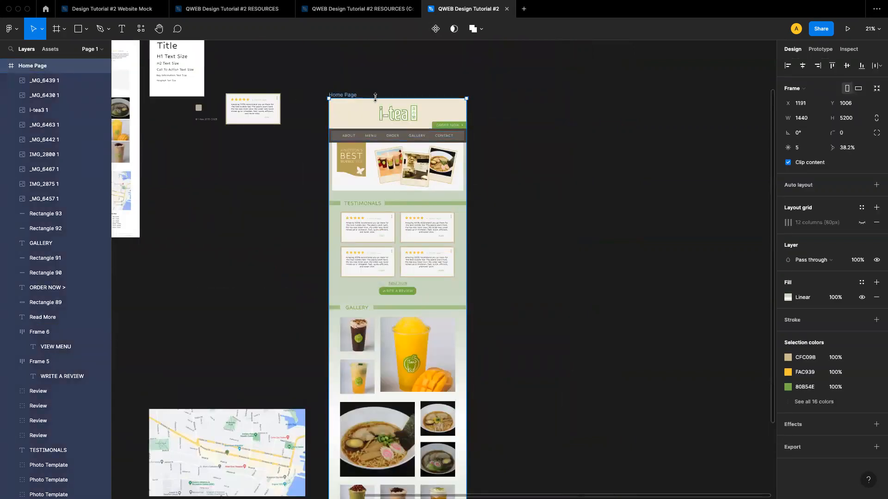
click(787, 298)
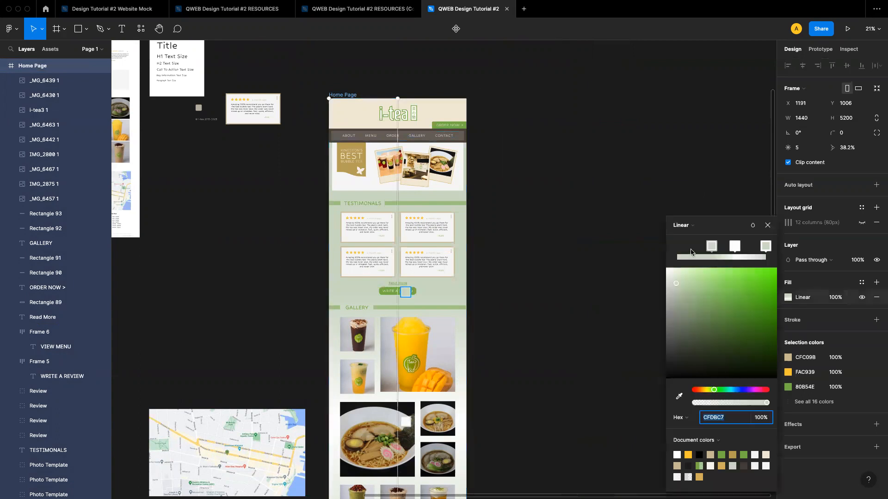
click(684, 226)
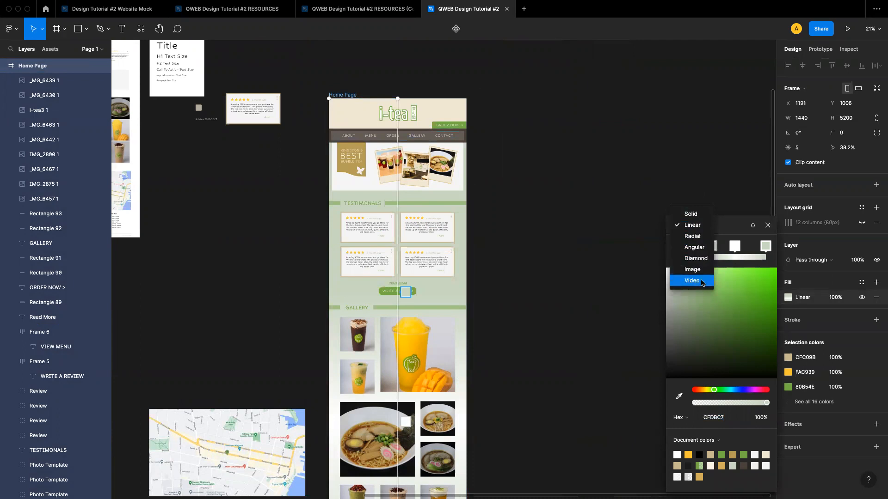
click(735, 225)
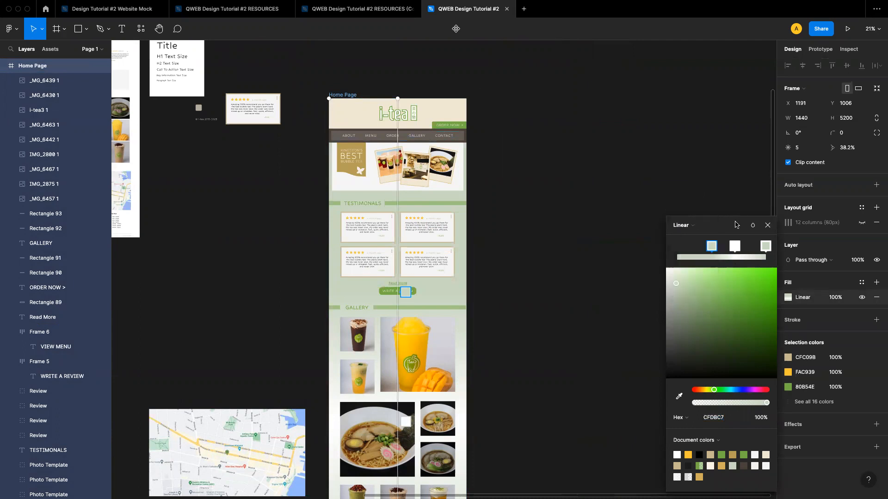
click(724, 259)
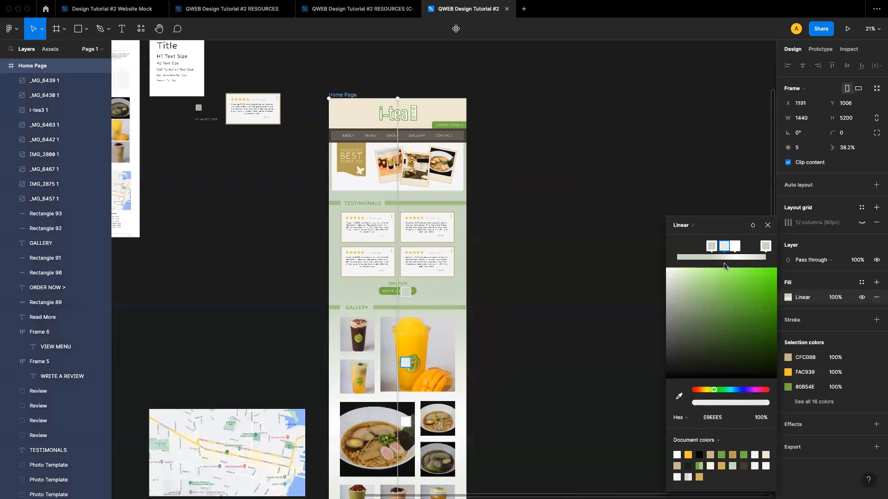
key(Delete)
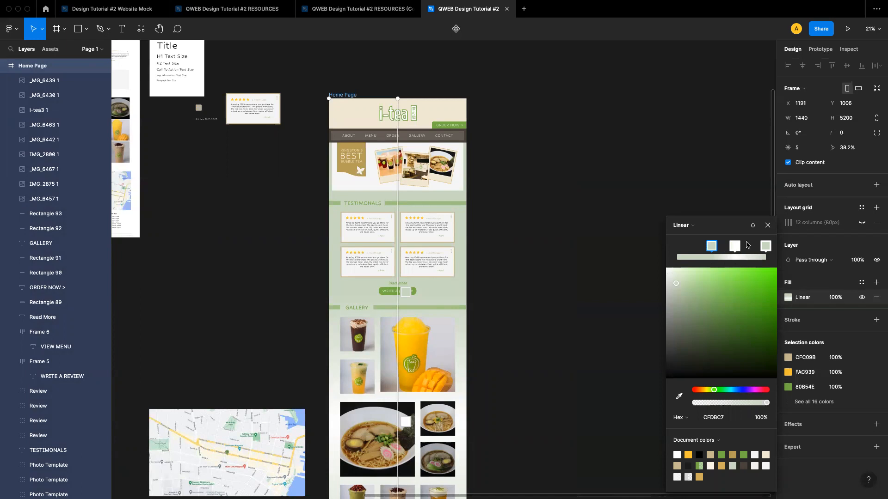
click(768, 226)
click(638, 276)
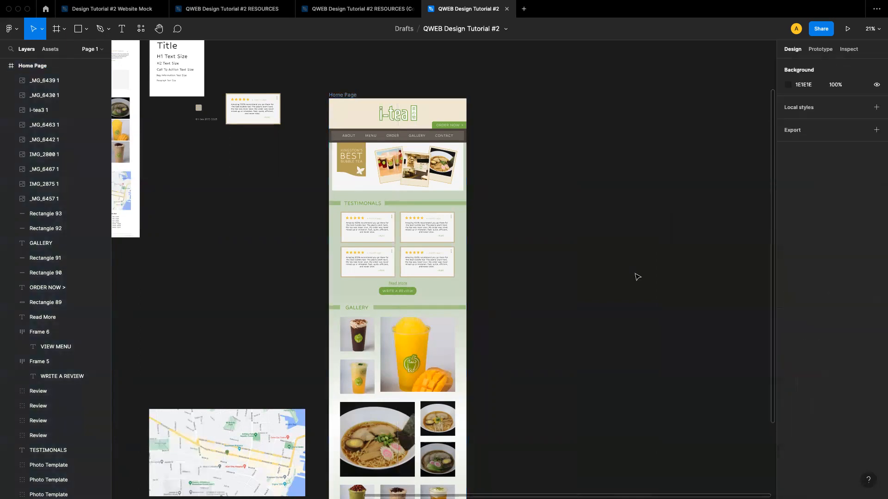
Duplicate the Read More link and move the copy below the VIEW MENU button near the frame's bottom
scroll(451, 326, down, 1)
scroll(451, 326, down, 4)
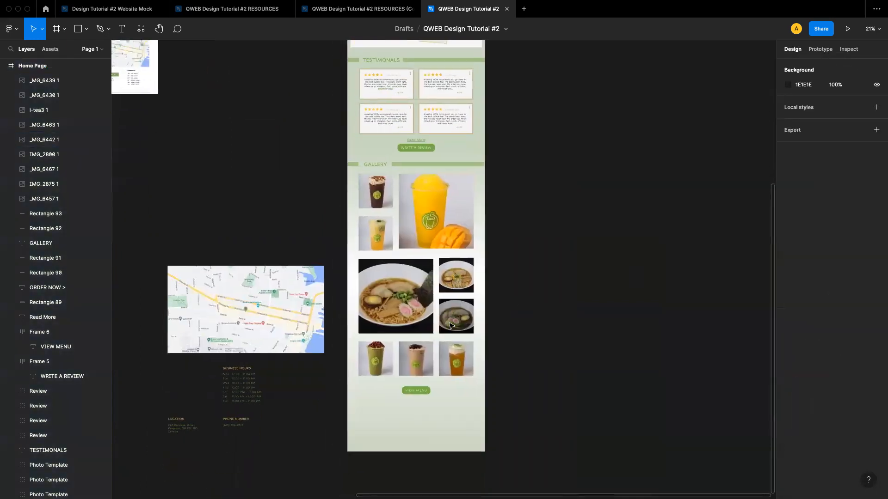
scroll(424, 423, up, 3)
scroll(424, 423, up, 5)
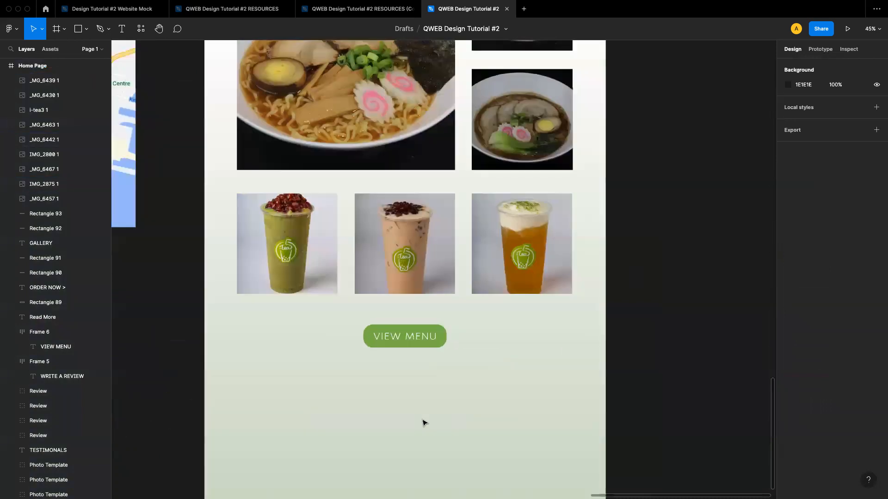
scroll(424, 423, down, 5)
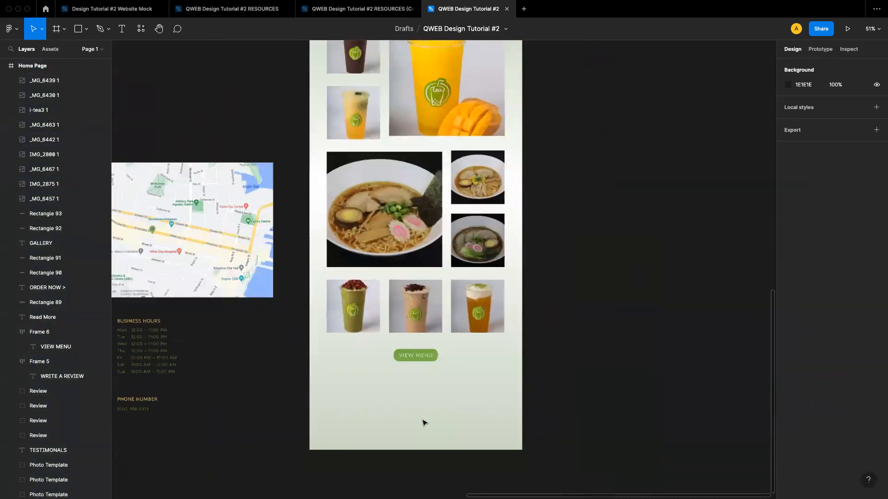
scroll(424, 423, up, 2)
scroll(422, 420, down, 1)
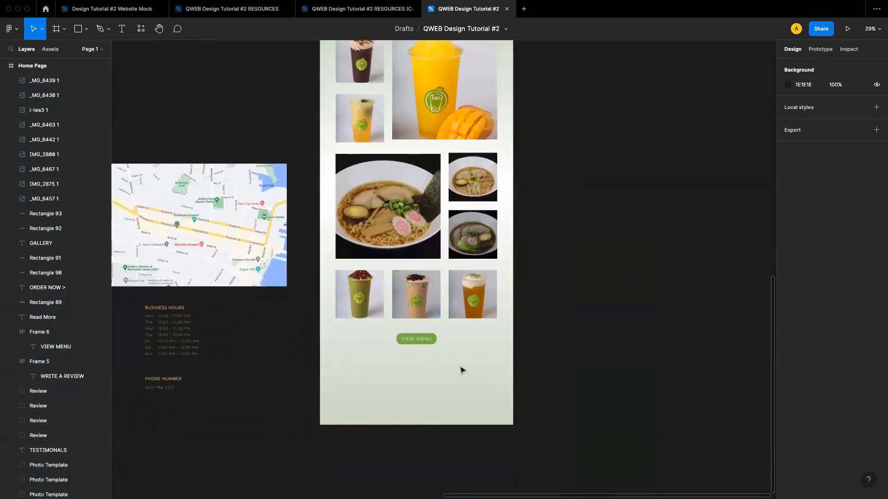
scroll(387, 232, up, 5)
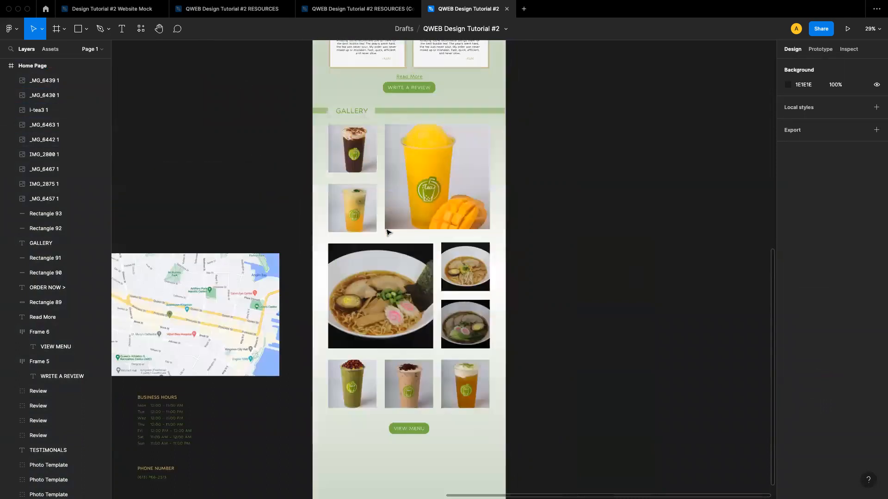
click(410, 299)
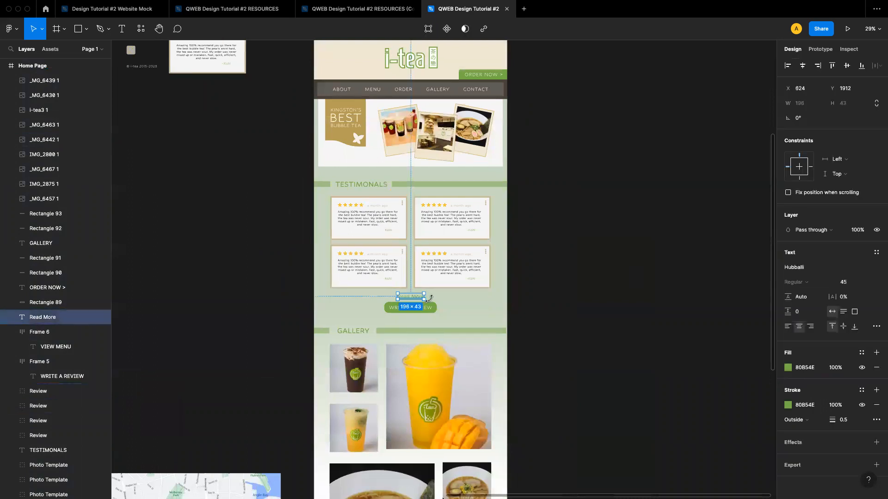
scroll(429, 298, down, 1)
scroll(429, 299, down, 7)
key(super+v)
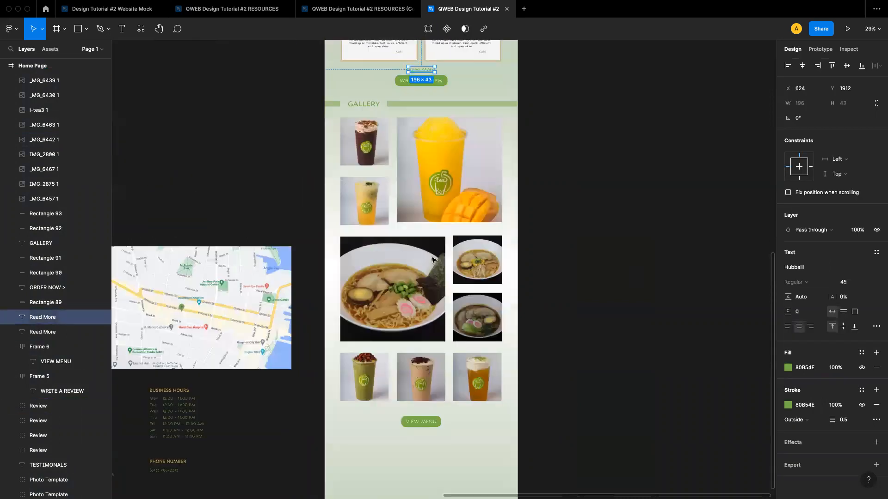
drag(422, 72, 425, 274)
scroll(421, 241, down, 4)
Change the copied link's text to Back to the top
key(alt)
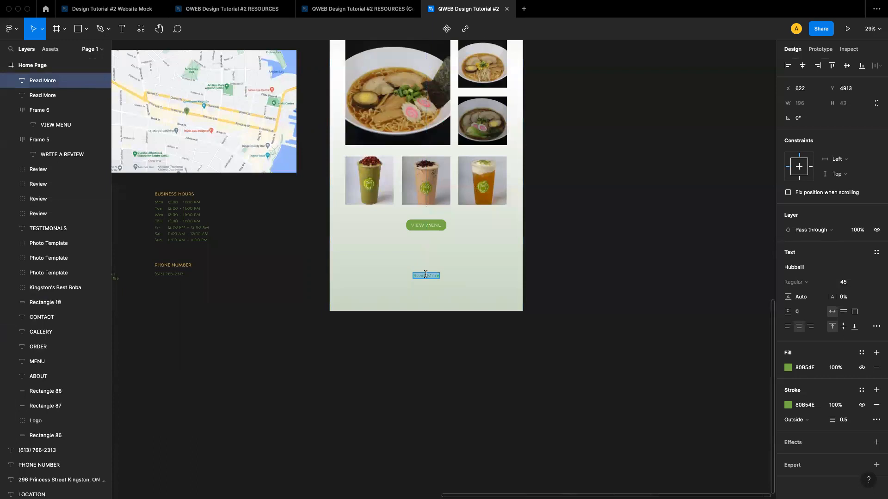
text(Back to the top)
key(Escape)
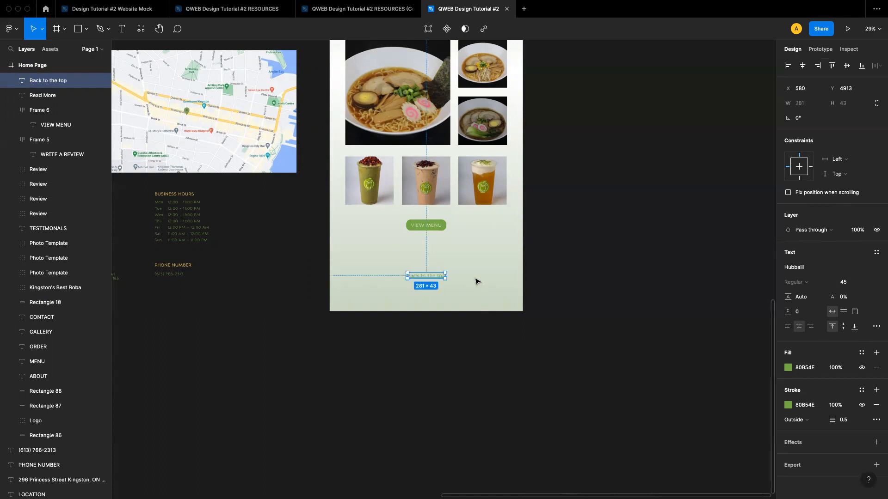
key(Escape)
Draw a full-width rectangle about 1440 × 117 along the bottom edge of the Home Page frame
scroll(541, 266, up, 5)
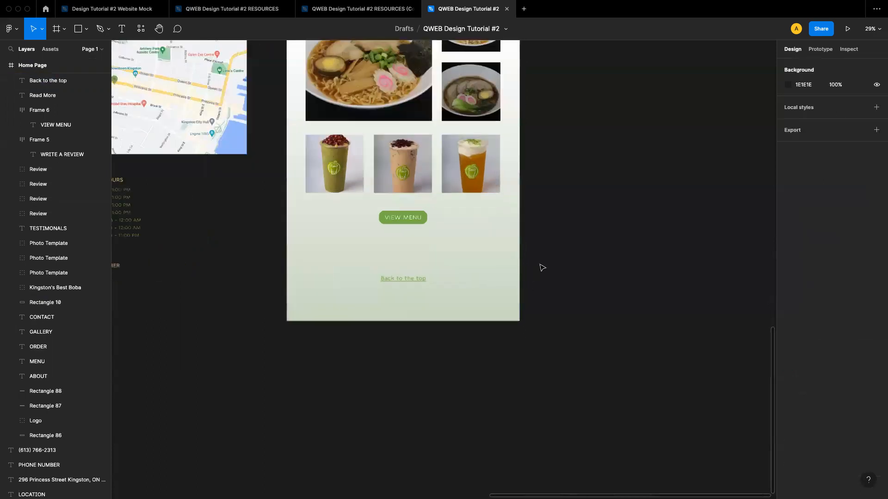
scroll(541, 267, up, 2)
scroll(542, 267, left, 2)
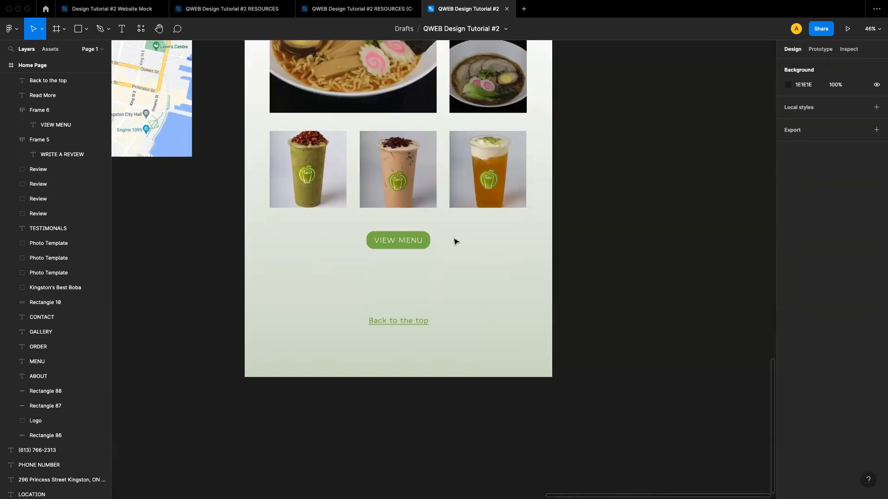
click(86, 28)
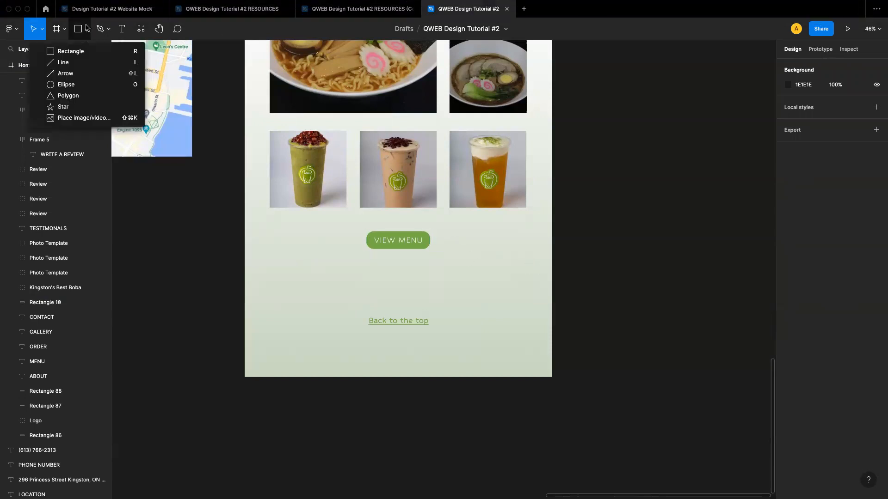
click(88, 52)
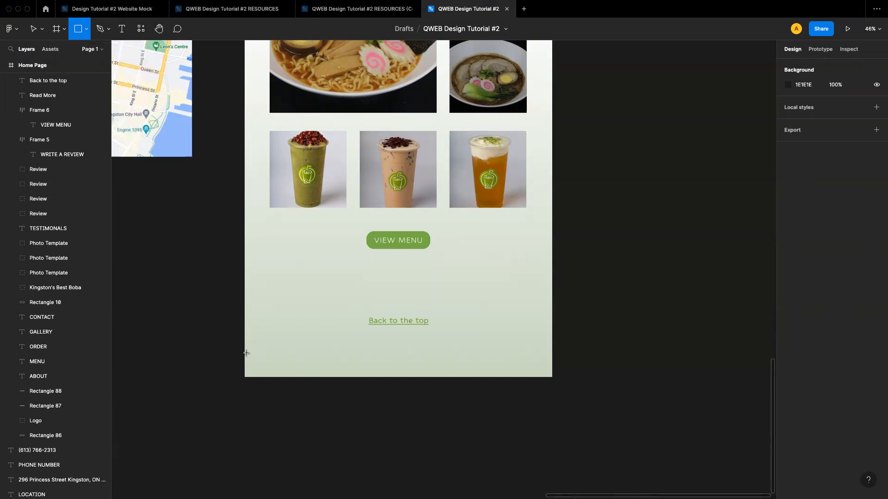
drag(245, 352, 551, 380)
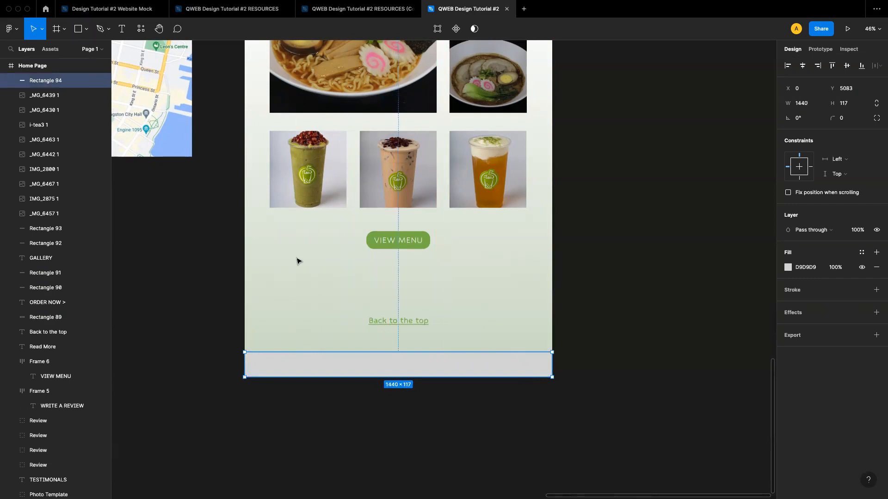
Fill the bottom rectangle with the dark brown document color 534A43
click(311, 324)
click(351, 373)
click(788, 267)
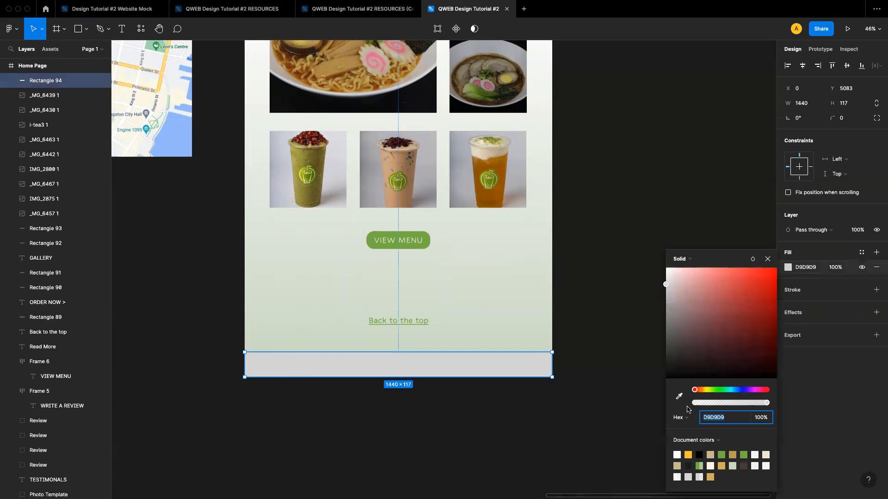
click(744, 465)
click(768, 259)
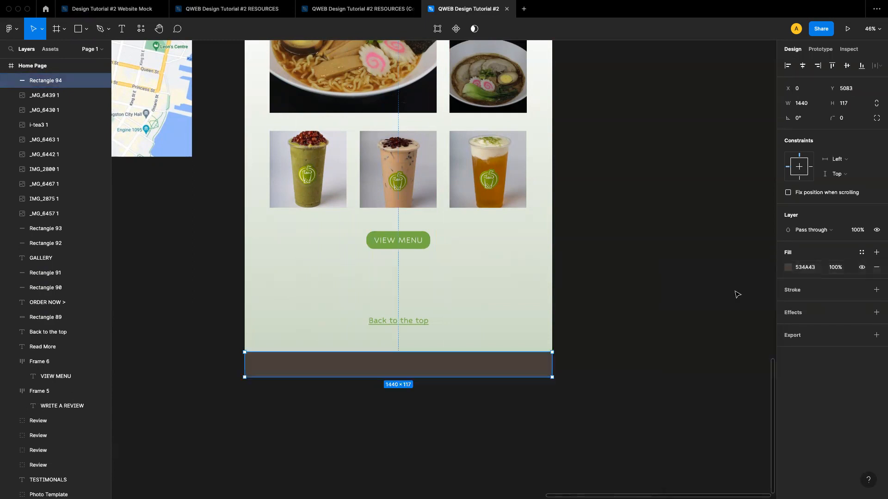
click(664, 350)
scroll(661, 353, down, 1)
scroll(661, 353, left, 2)
scroll(661, 352, down, 3)
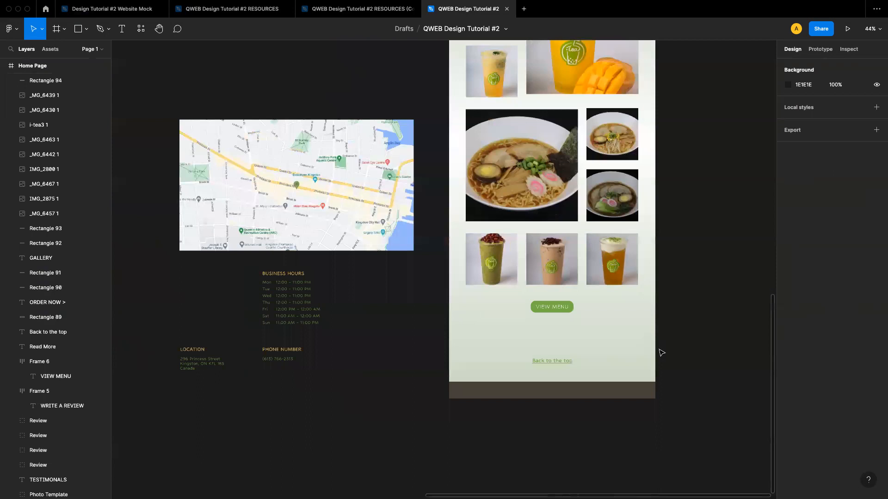
Move the © i-tea 2015-2023 copyright text into the dark footer bar at the bottom of the Home Page frame
scroll(661, 353, up, 8)
scroll(661, 353, left, 2)
scroll(661, 353, up, 2)
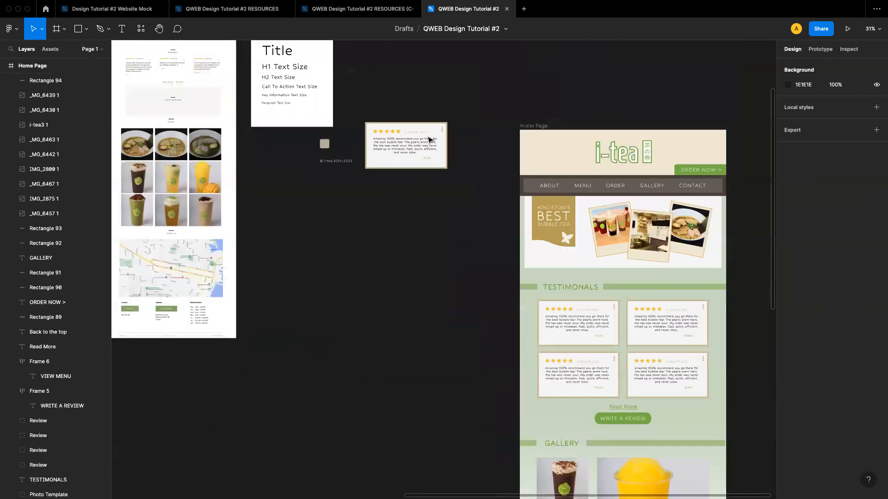
drag(336, 164, 400, 400)
Set the WRITE A REVIEW button frame's corner radius to 0
scroll(409, 215, down, 1)
scroll(409, 216, right, 1)
scroll(409, 216, down, 8)
scroll(409, 216, right, 2)
scroll(402, 413, down, 1)
click(446, 446)
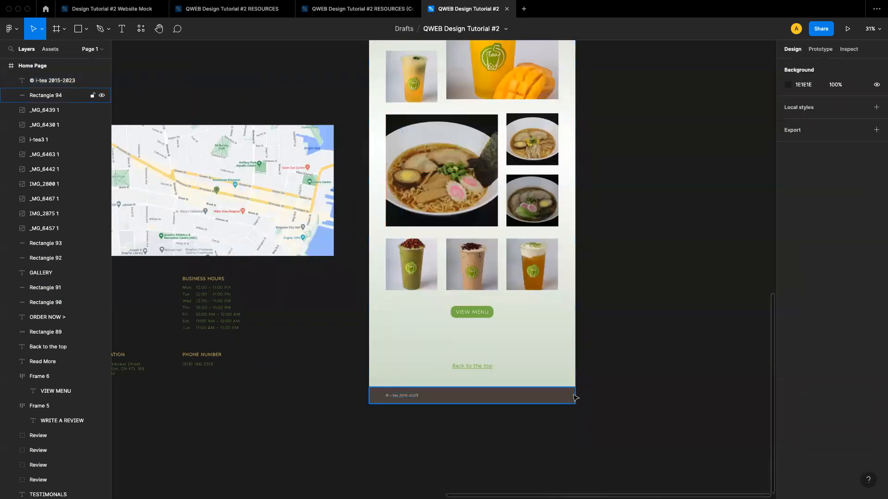
scroll(575, 398, down, 2)
scroll(575, 398, down, 2)
scroll(575, 398, up, 5)
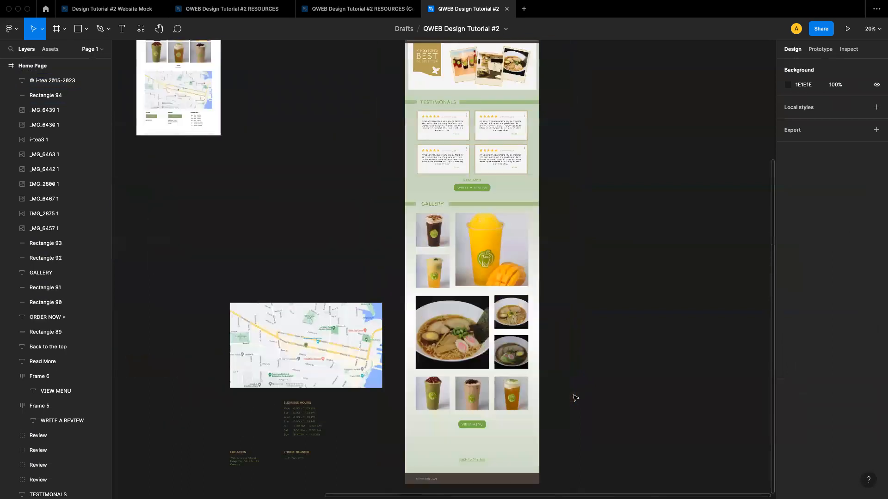
scroll(575, 398, down, 2)
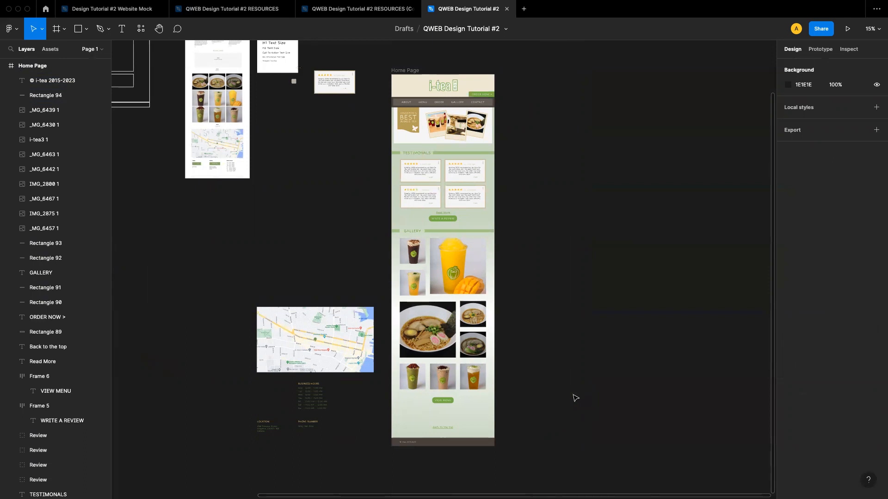
scroll(433, 222, up, 5)
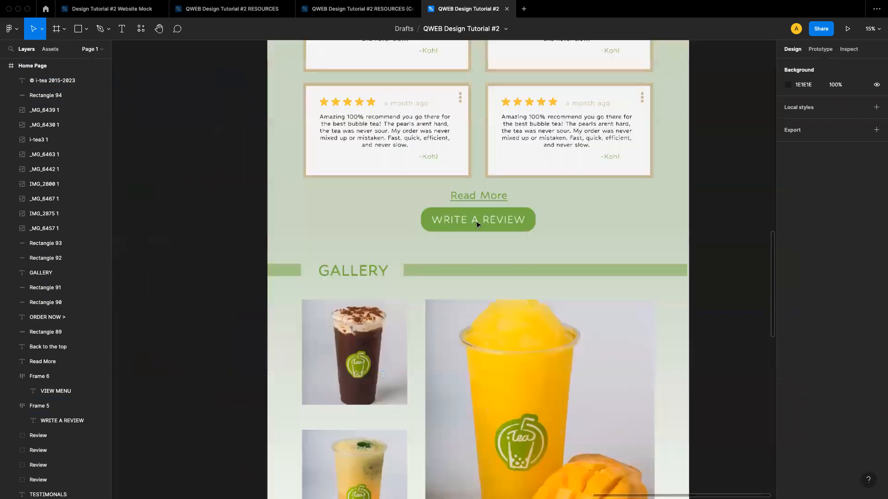
click(475, 222)
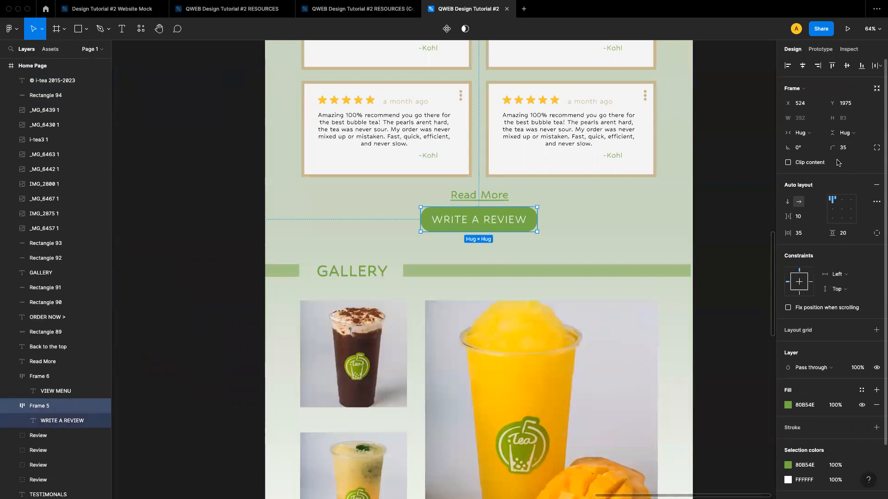
click(850, 151)
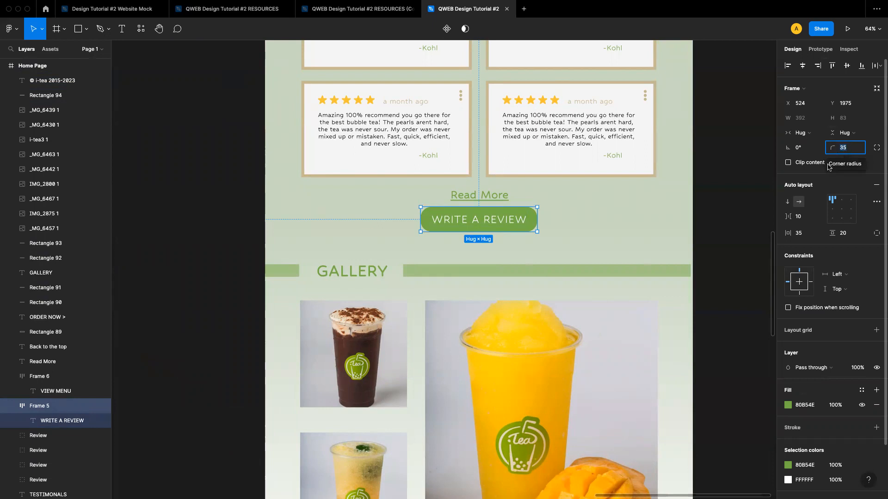
text(0)
key(Return)
click(618, 258)
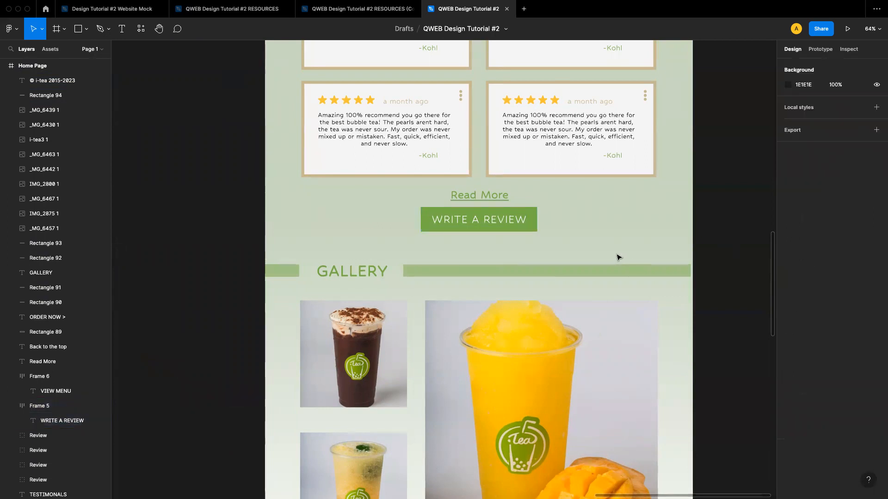
Set the WRITE A REVIEW button frame's corner radius back to 35
click(519, 210)
click(842, 147)
text(35)
key(Return)
click(658, 248)
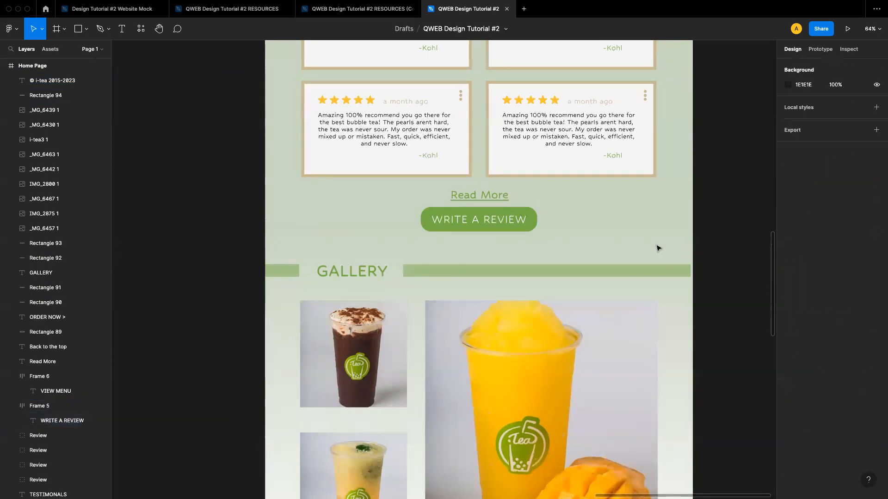
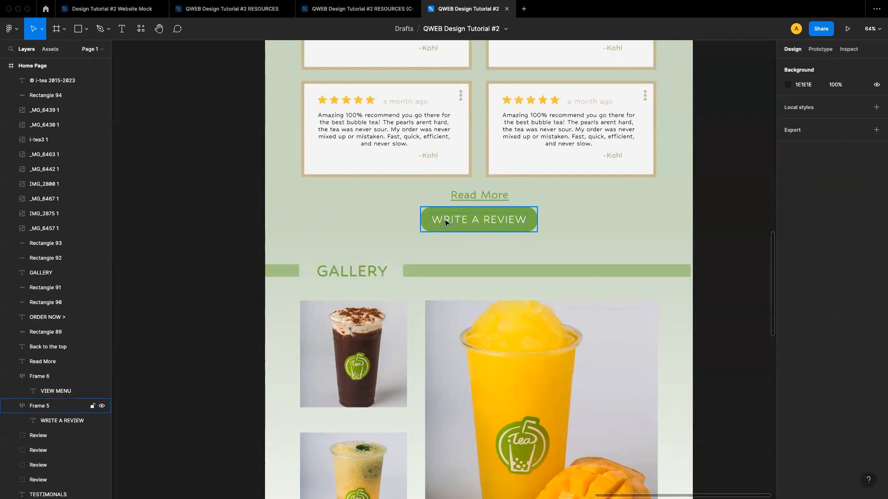
click(447, 223)
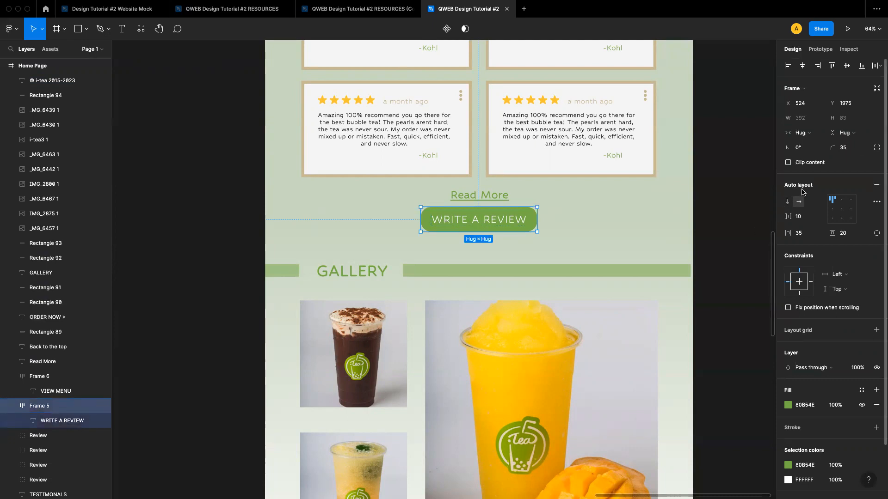
scroll(648, 257, down, 1)
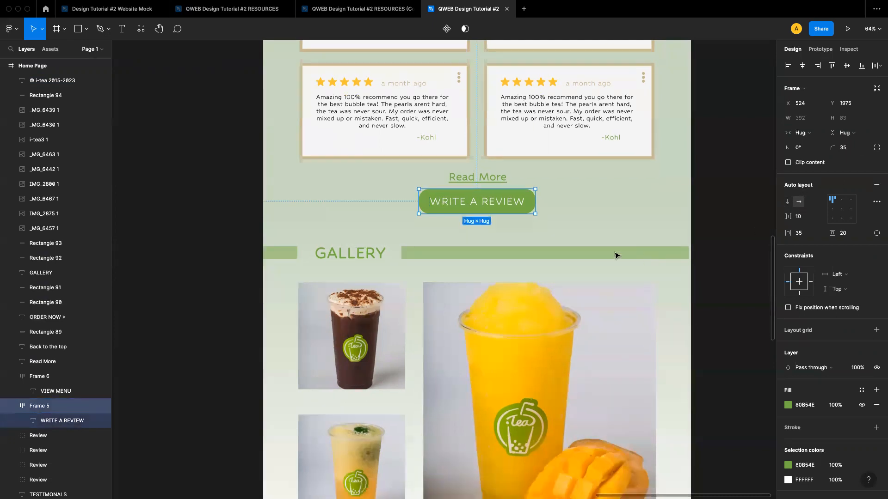
click(599, 246)
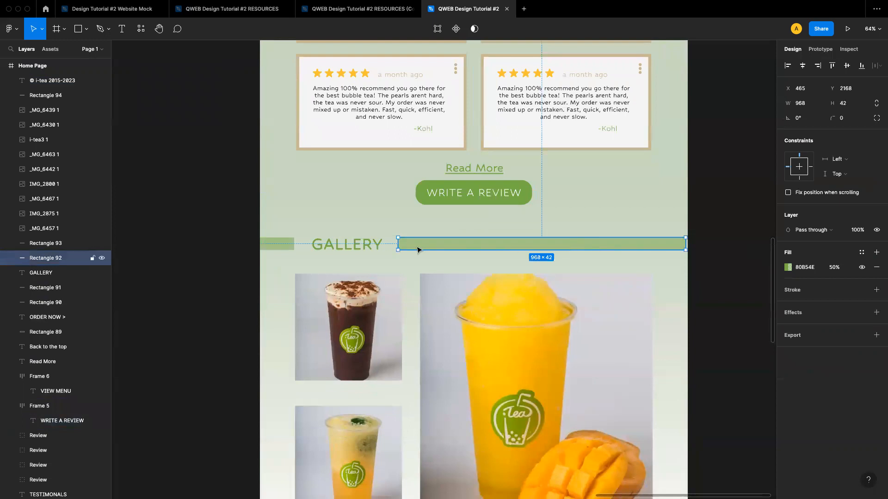
click(370, 250)
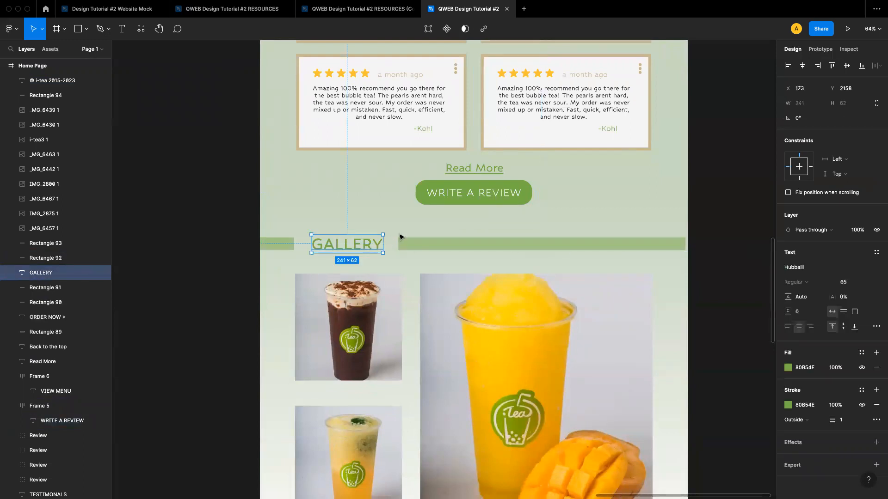
scroll(399, 237, down, 10)
scroll(401, 242, down, 10)
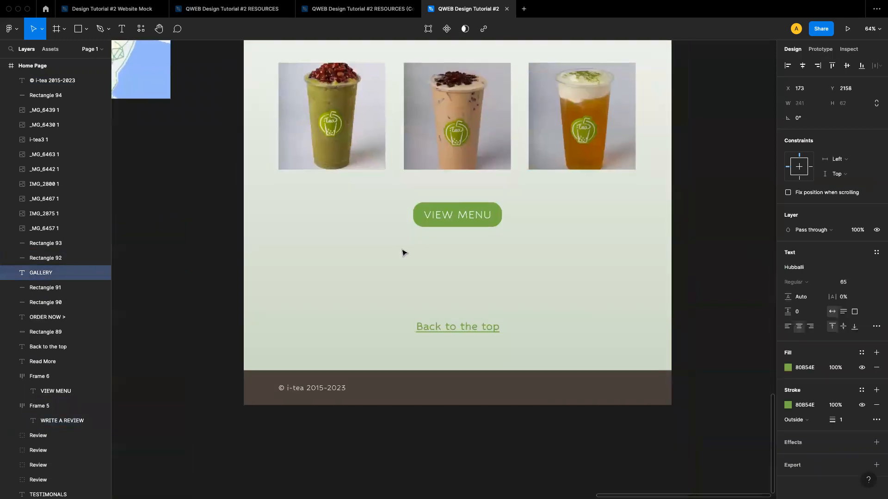
click(441, 327)
click(534, 322)
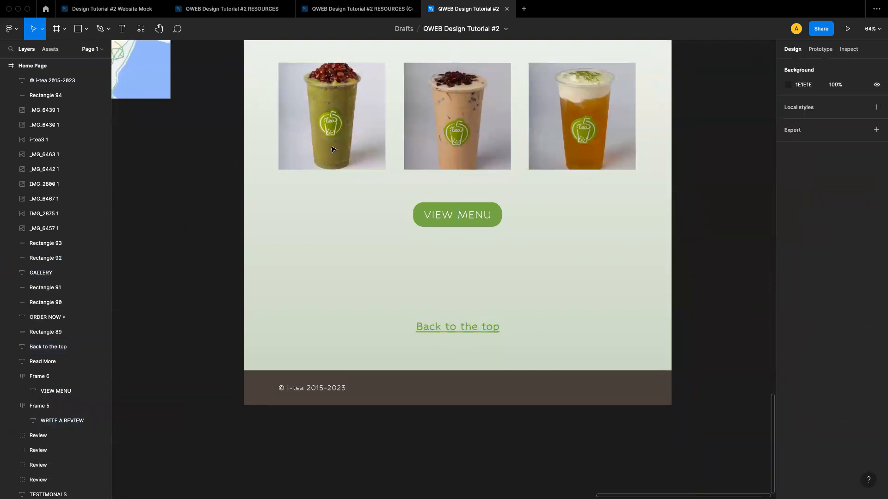
Draw a test rectangle about 293 × 111 between the VIEW MENU button and Back to the top
click(86, 29)
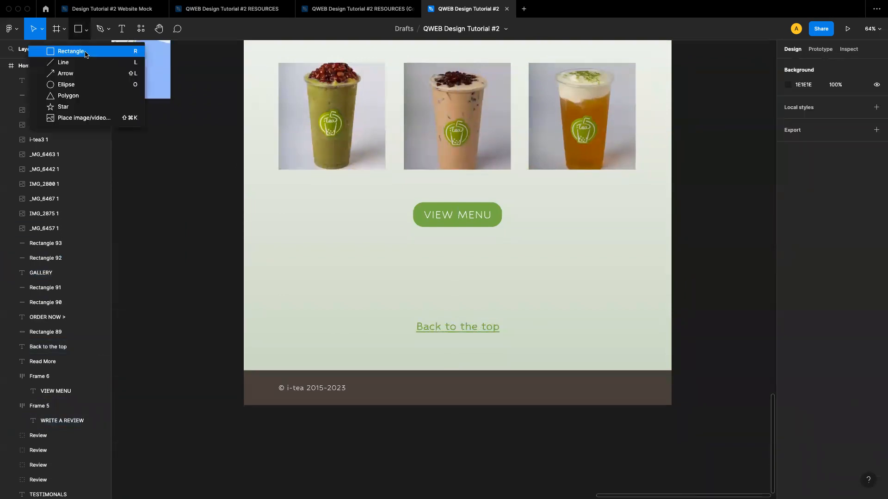
click(71, 51)
drag(363, 252, 451, 282)
click(456, 287)
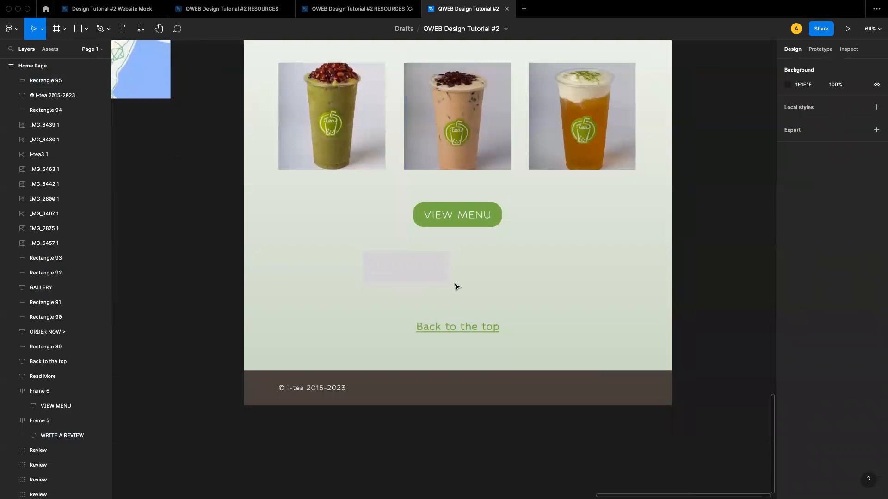
Add HI text centred on the test rectangle and wrap both in an auto layout frame
click(122, 28)
click(379, 274)
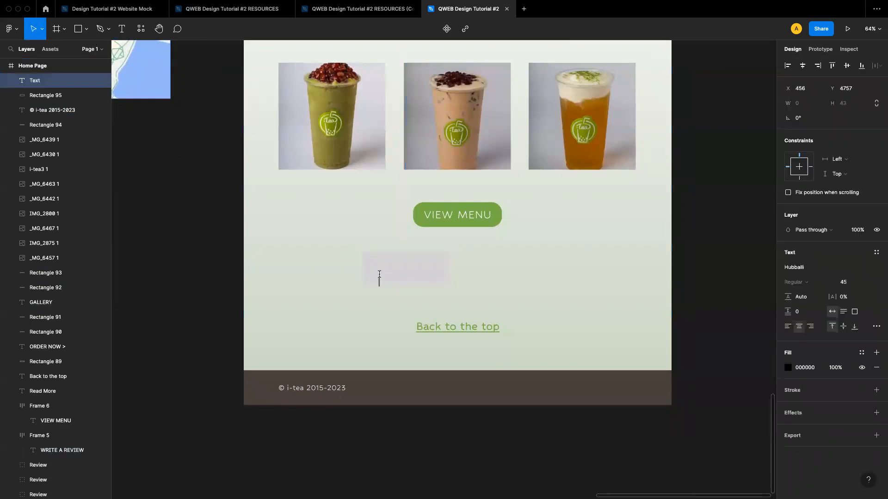
text(HI)
key(Escape)
drag(373, 283, 391, 275)
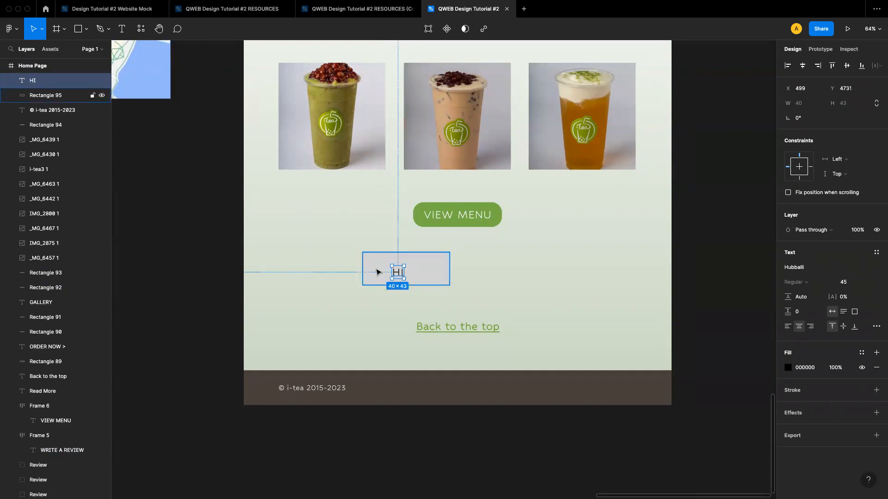
shift+click(376, 272)
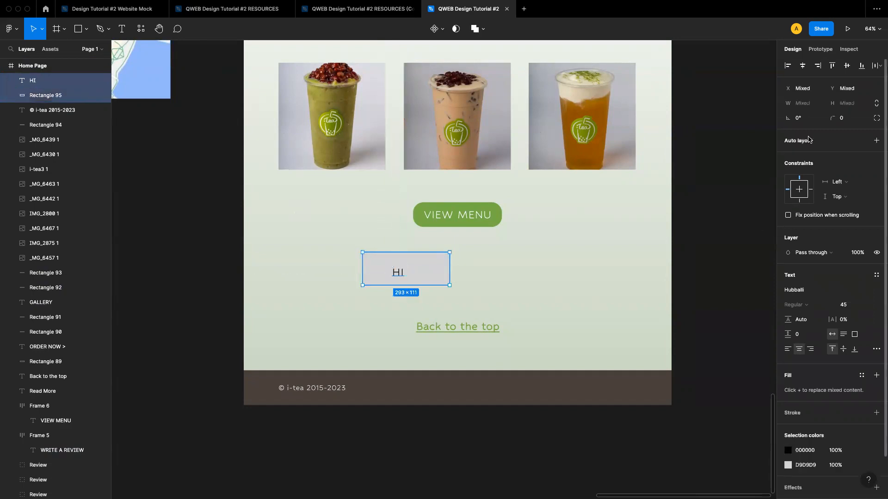
key(shift+a)
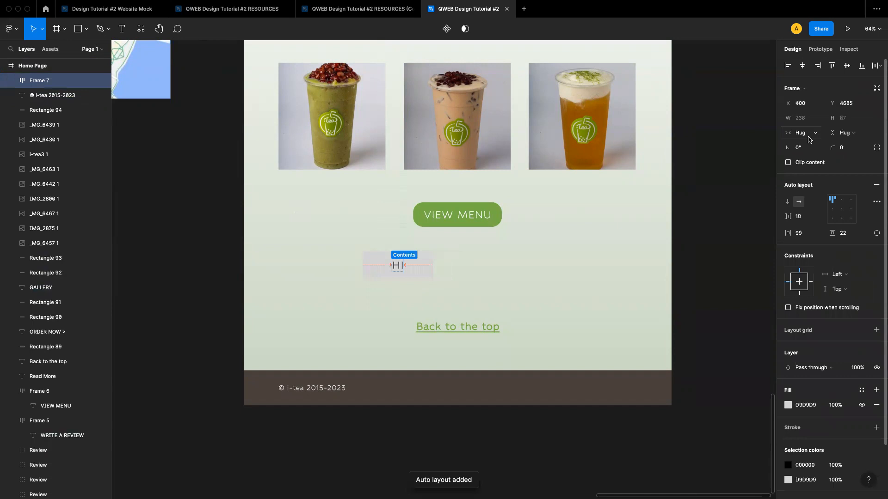
double_click(396, 265)
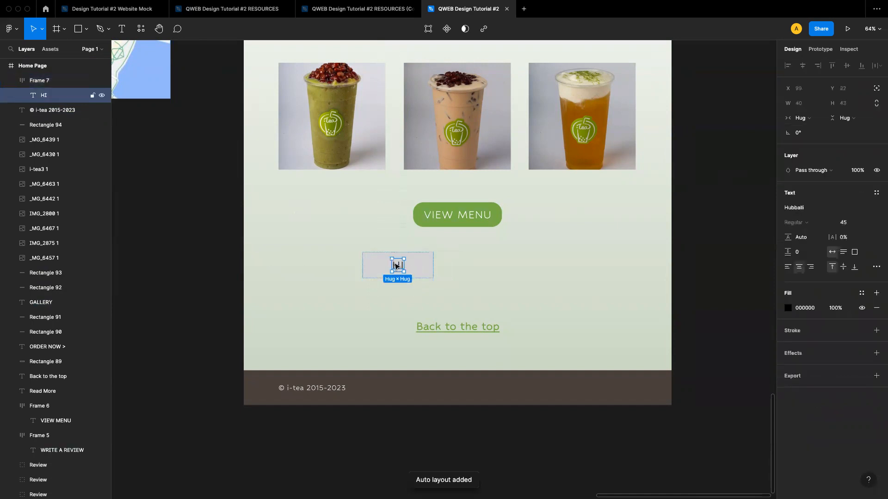
key(f)
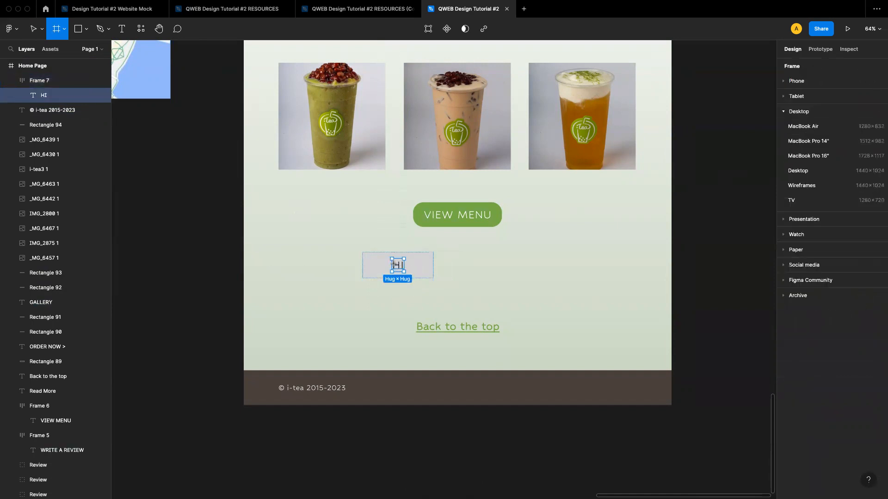
click(409, 334)
key(Delete)
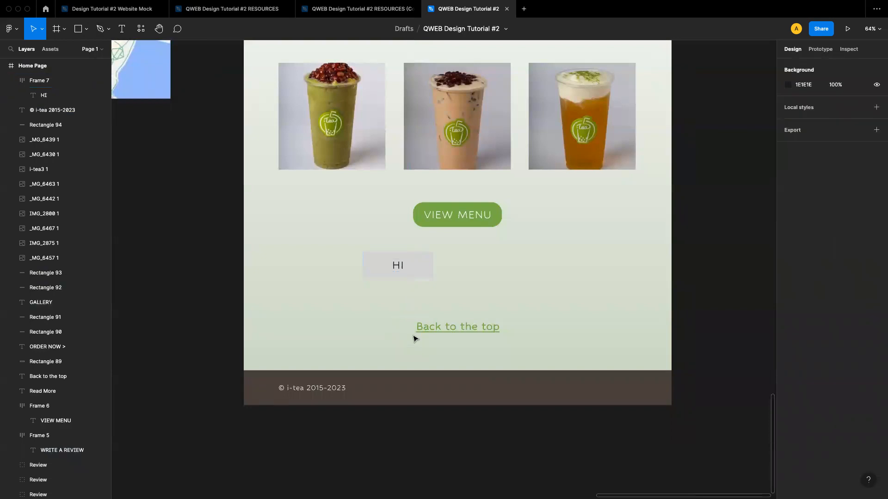
Replace the HI text with the long test string hsfkslgflfskgldfbgldfbiufgukfkuhfkkv to show the frame growing
double_click(400, 263)
double_click(398, 264)
text(hsfkslgflfskgldfbgldfb)
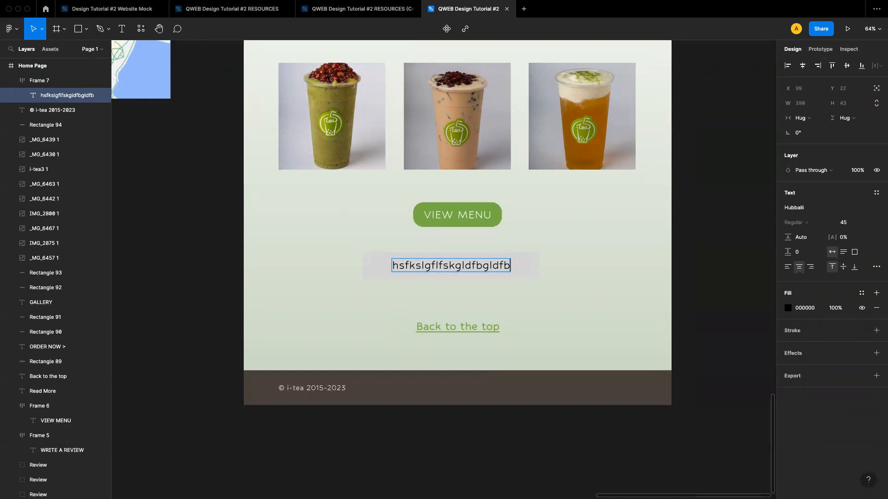
text(iufgukfkuhfkkv)
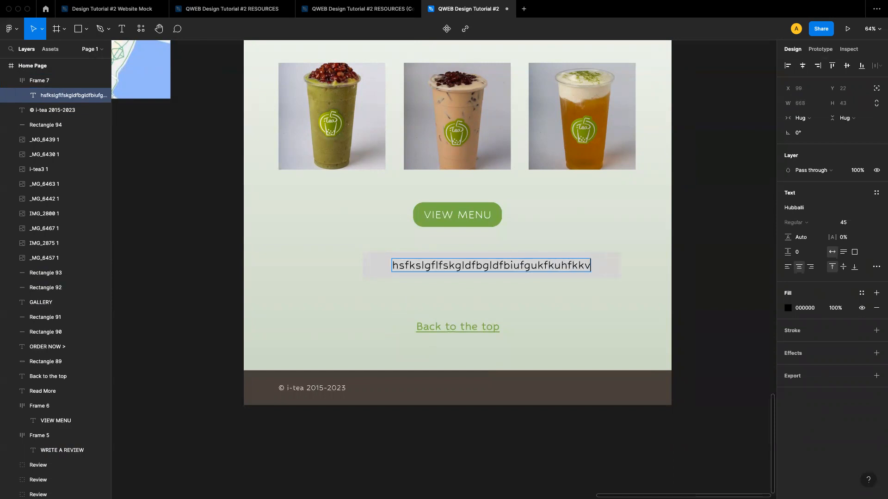
key(Escape)
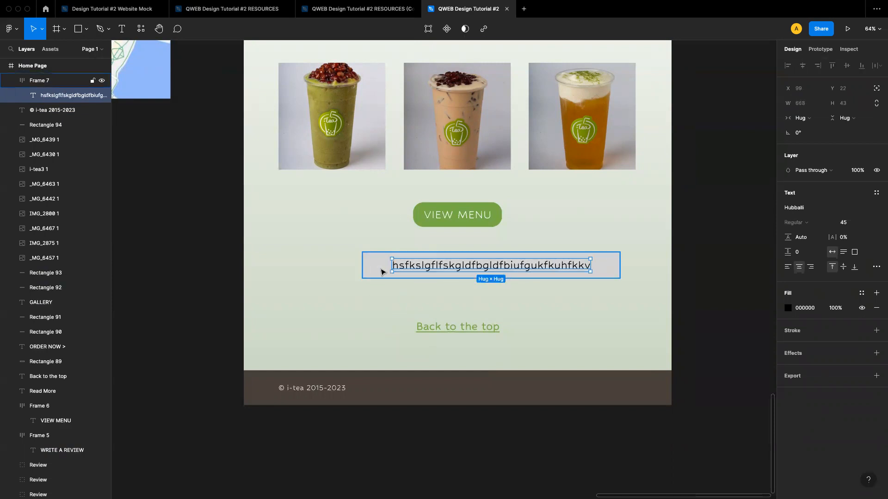
Delete the test auto layout frame
click(382, 272)
key(Delete)
scroll(446, 280, down, 3)
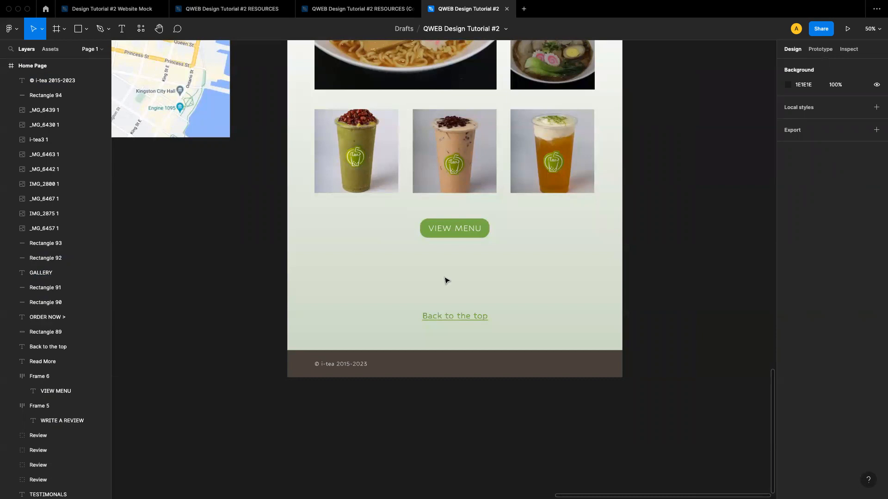
Select the ORDER, GALLERY and CONTACT navigation labels to inspect their spacing
scroll(445, 280, up, 20)
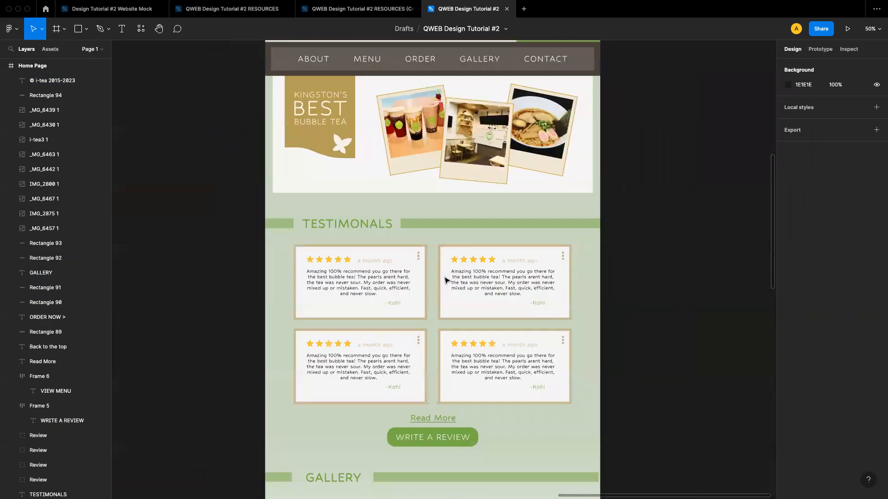
scroll(446, 280, up, 5)
click(409, 210)
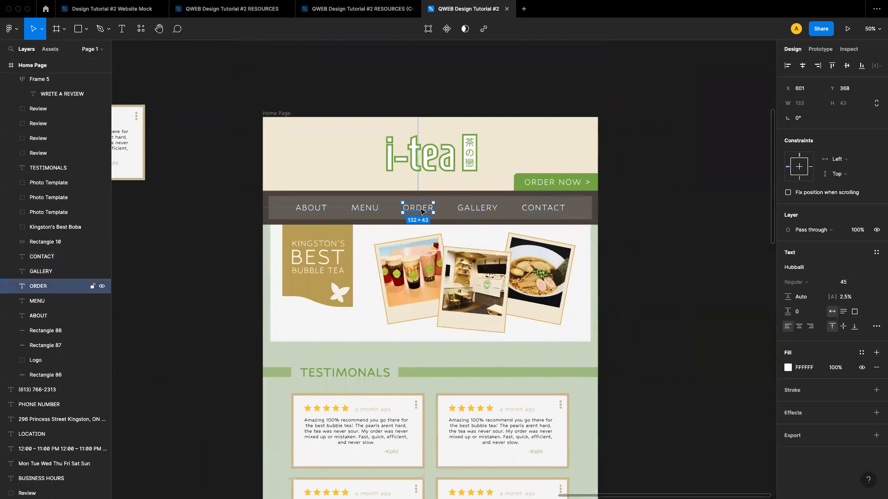
shift+click(477, 208)
shift+click(543, 208)
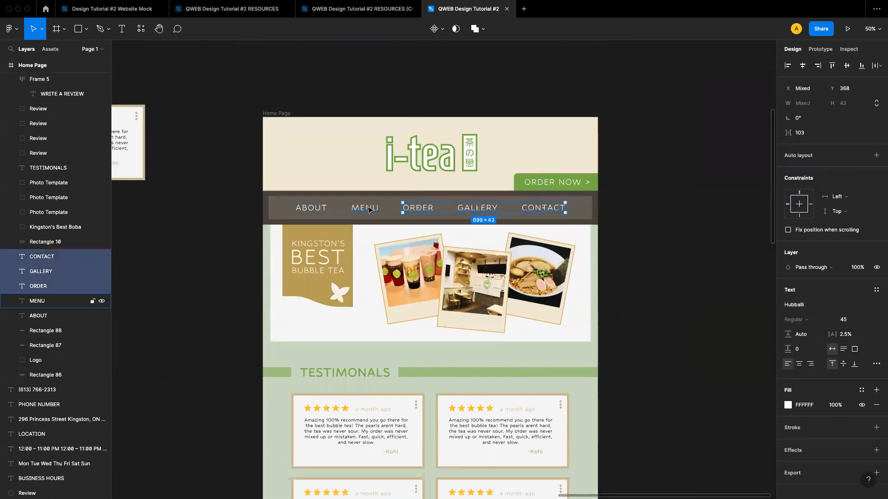
click(600, 217)
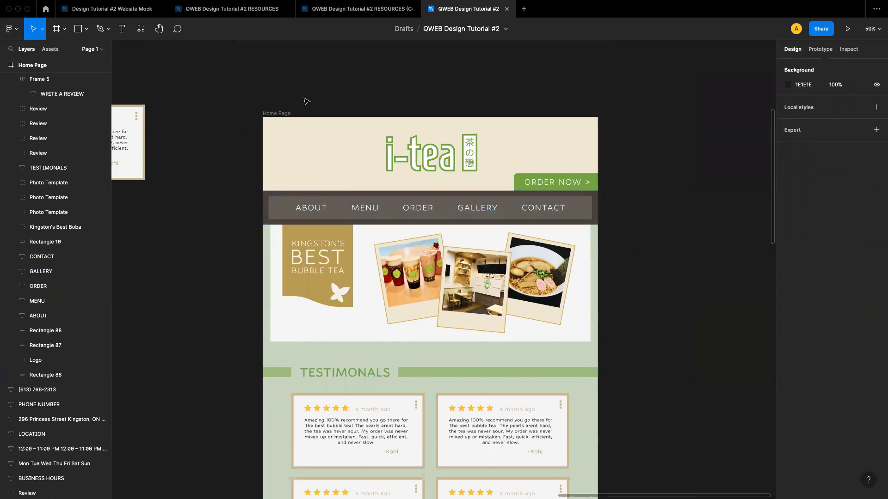
Show the Home Page frame's 12-column layout grid
click(276, 114)
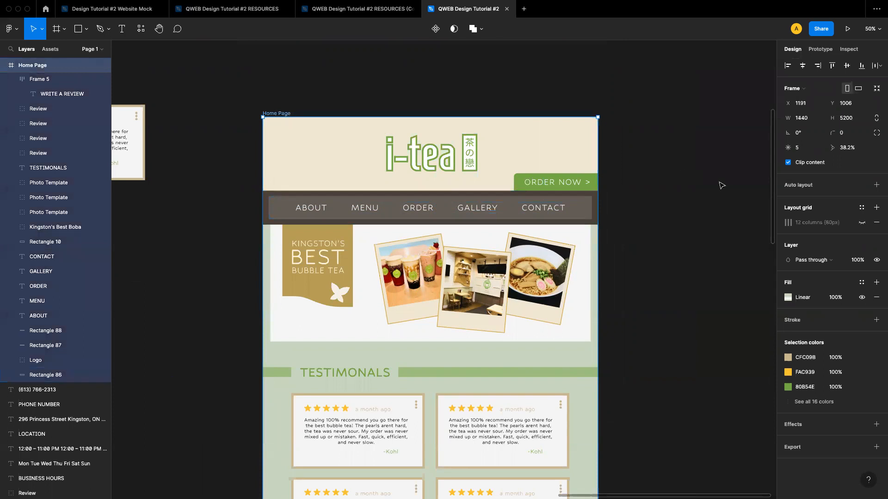
click(856, 223)
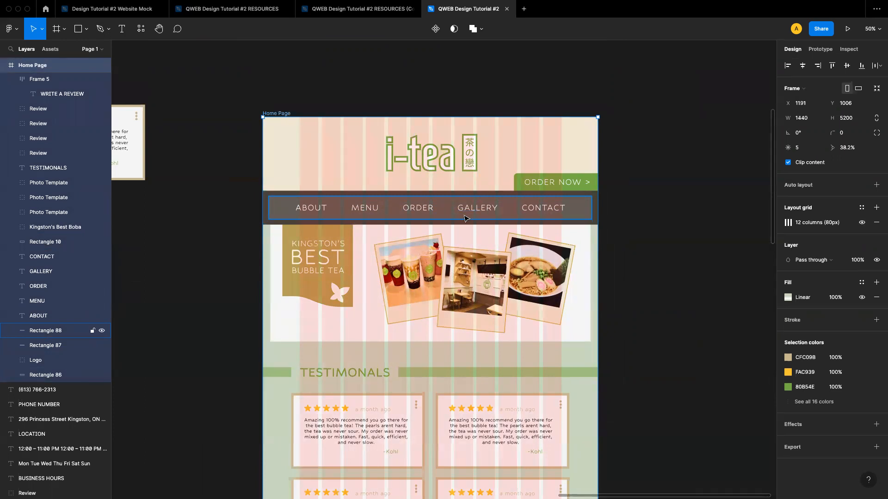
Try shifting the ORDER and GALLERY navigation labels, then undo both moves
scroll(465, 218, down, 10)
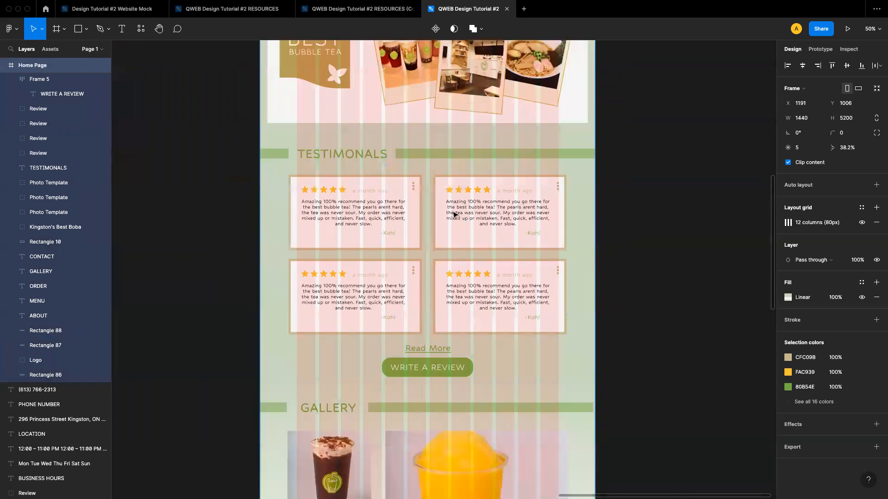
scroll(454, 214, down, 1)
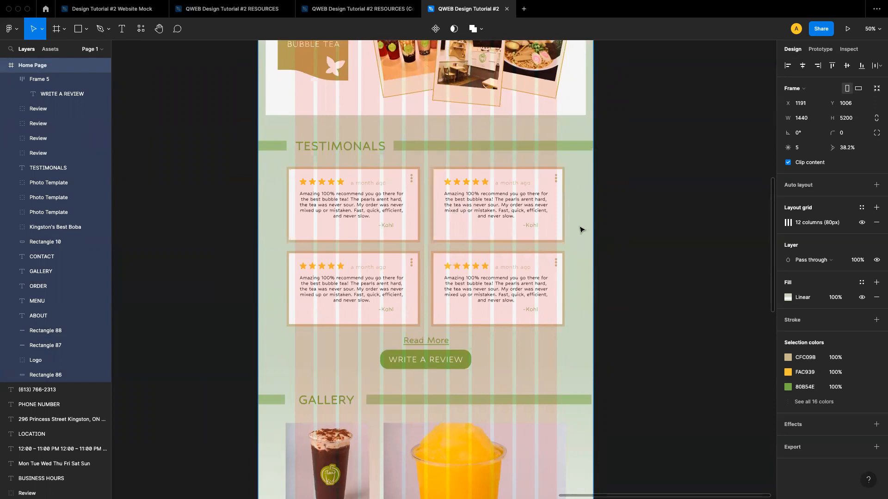
scroll(527, 187, up, 10)
scroll(394, 184, up, 3)
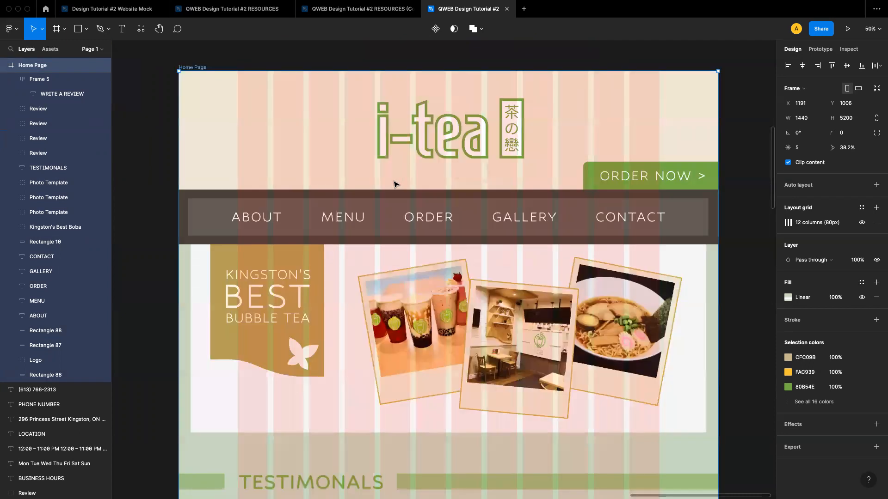
click(430, 222)
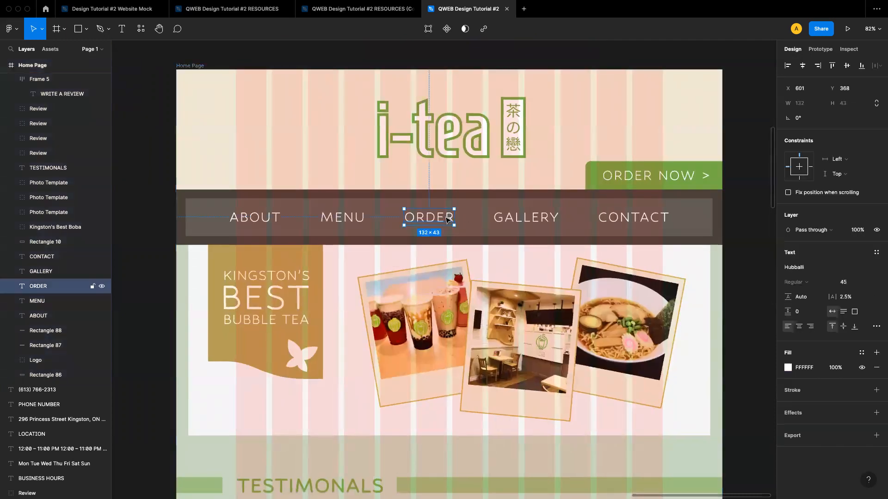
mouse_move(453, 222)
mouse_down()
mouse_move(441, 222)
mouse_move(453, 222)
mouse_up()
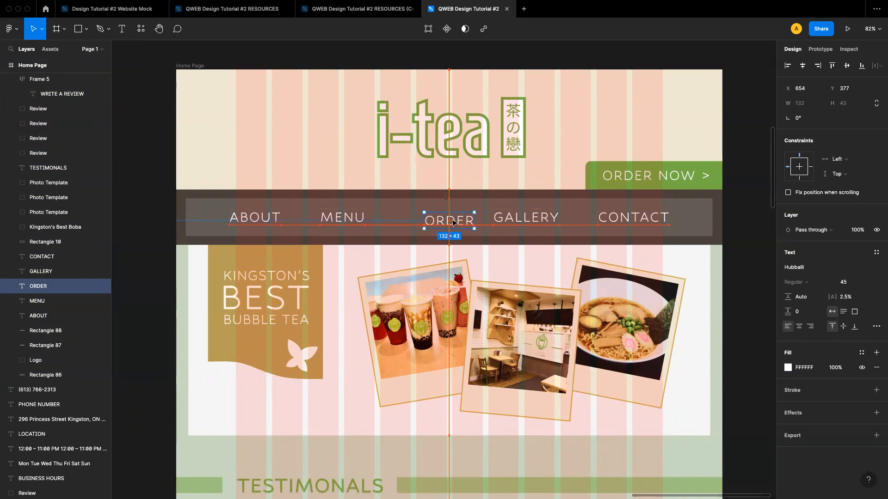
drag(452, 222, 453, 222)
click(519, 224)
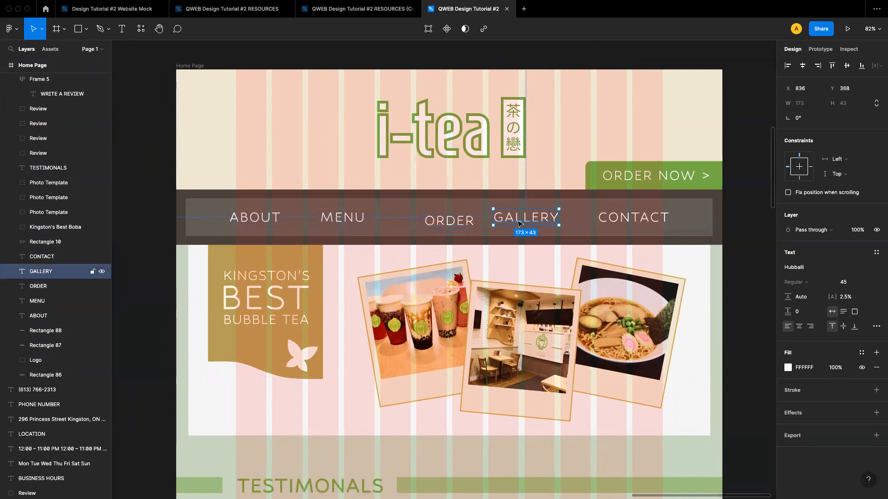
drag(526, 219, 539, 222)
key(ctrl+z)
key(ctrl+z)
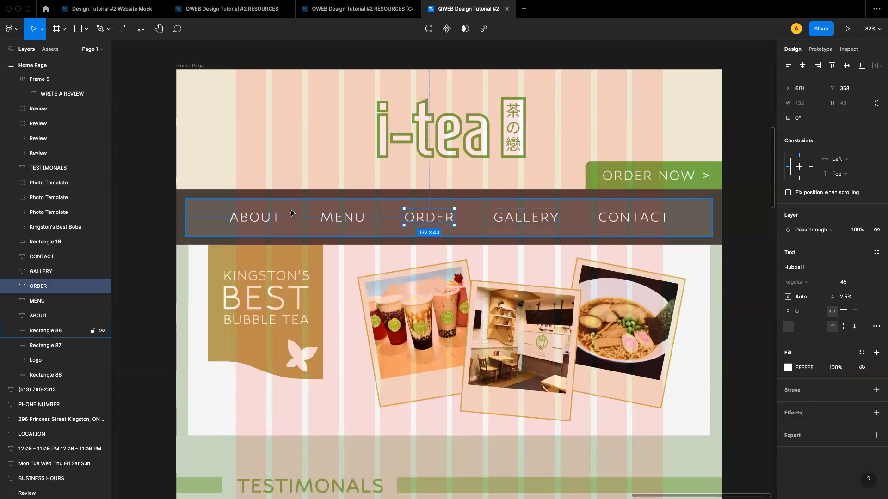
Select the ABOUT, MENU, ORDER, GALLERY and CONTACT navigation labels together to check their alignment
click(263, 218)
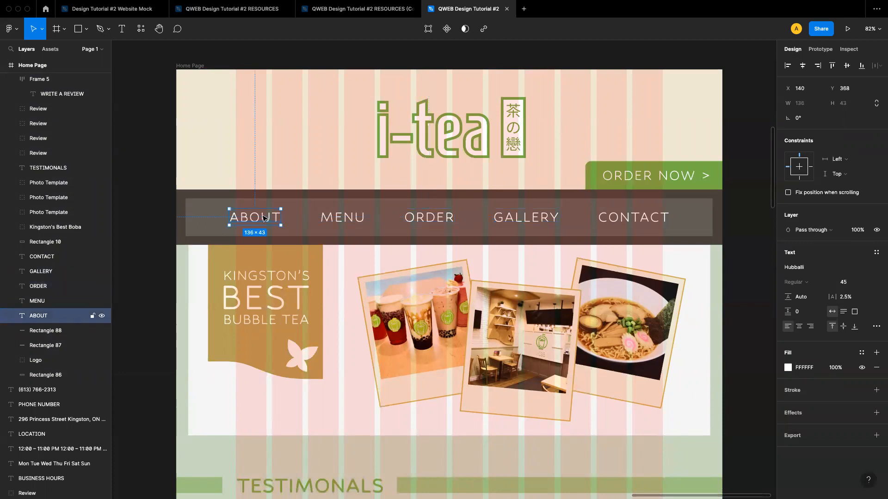
shift+click(331, 217)
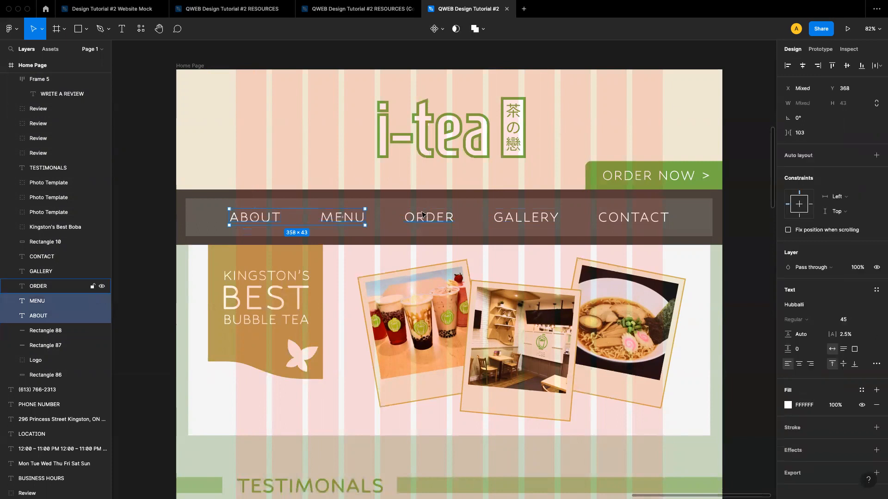
shift+click(423, 216)
shift+click(520, 217)
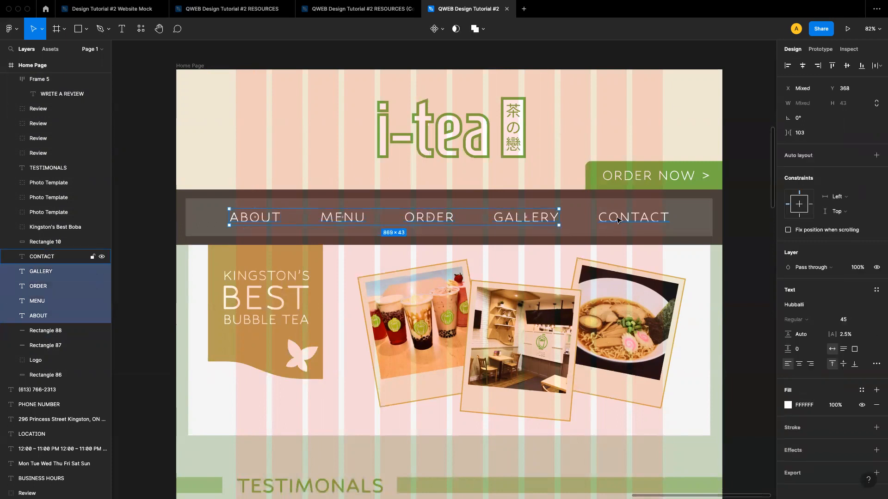
shift+click(618, 220)
mouse_move(605, 214)
mouse_down()
mouse_move(569, 215)
mouse_move(605, 218)
mouse_up()
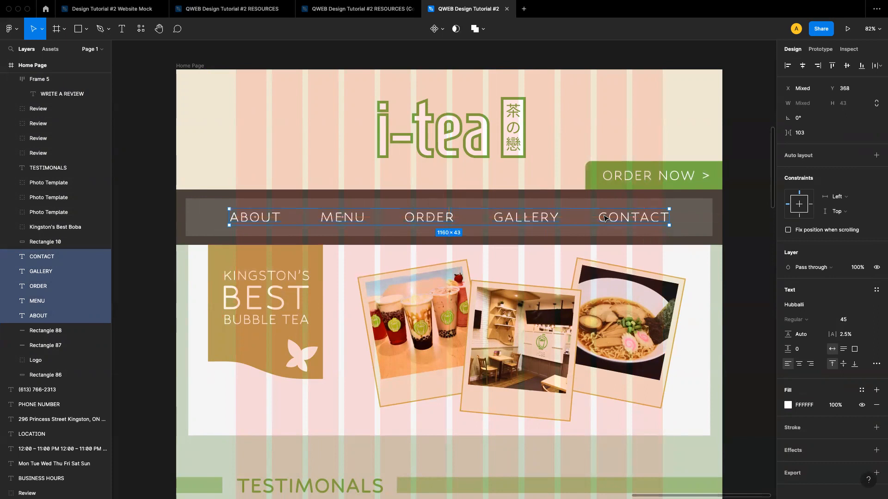
click(732, 253)
scroll(606, 261, down, 3)
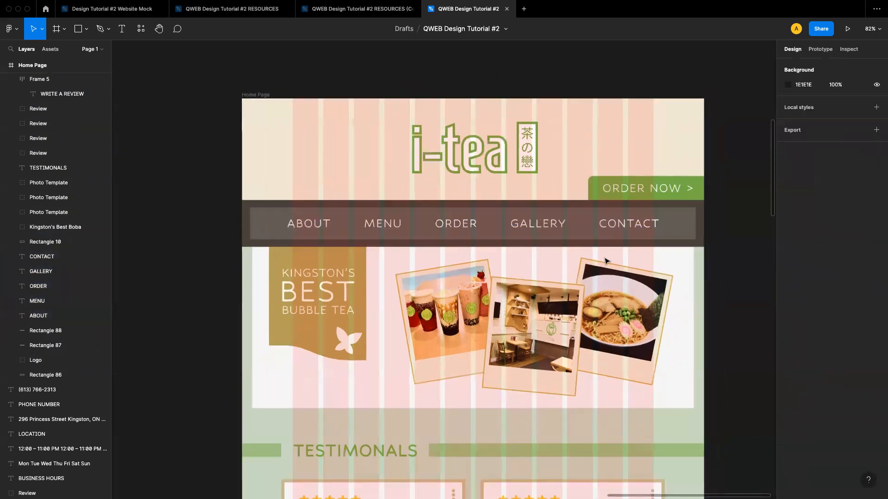
Hide the Home Page frame's layout grid
click(582, 178)
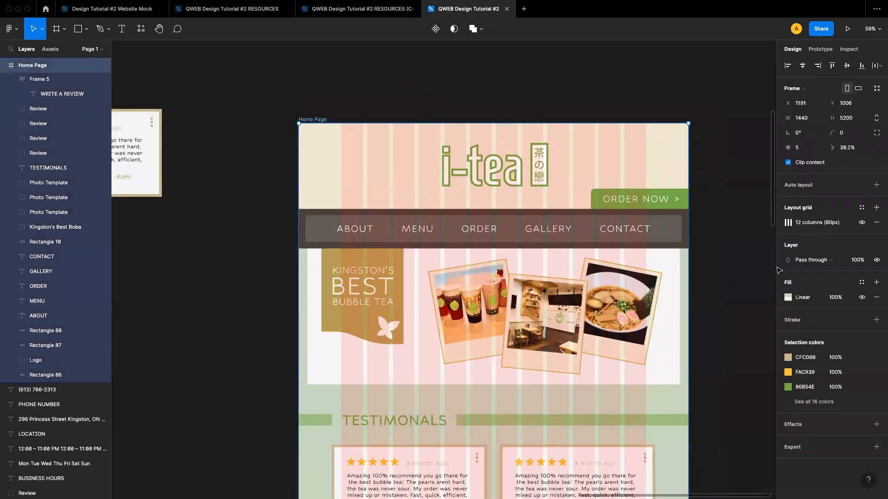
click(861, 224)
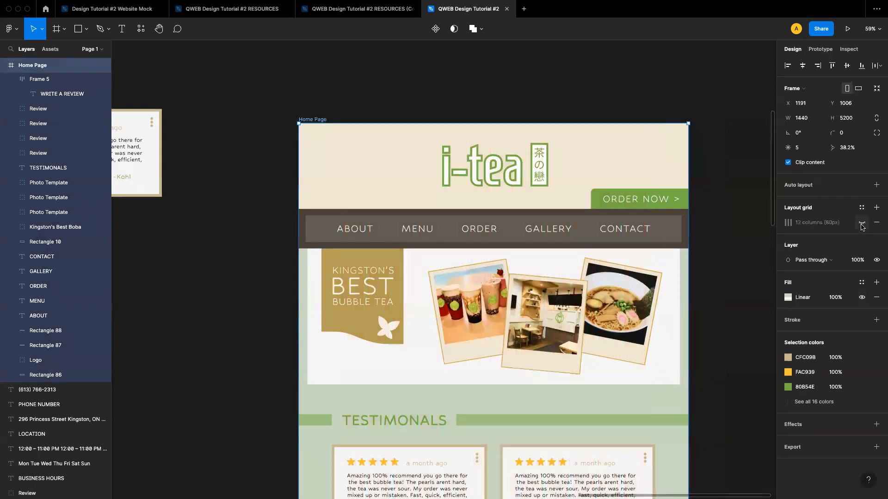
click(736, 295)
scroll(736, 295, right, 2)
scroll(737, 295, down, 5)
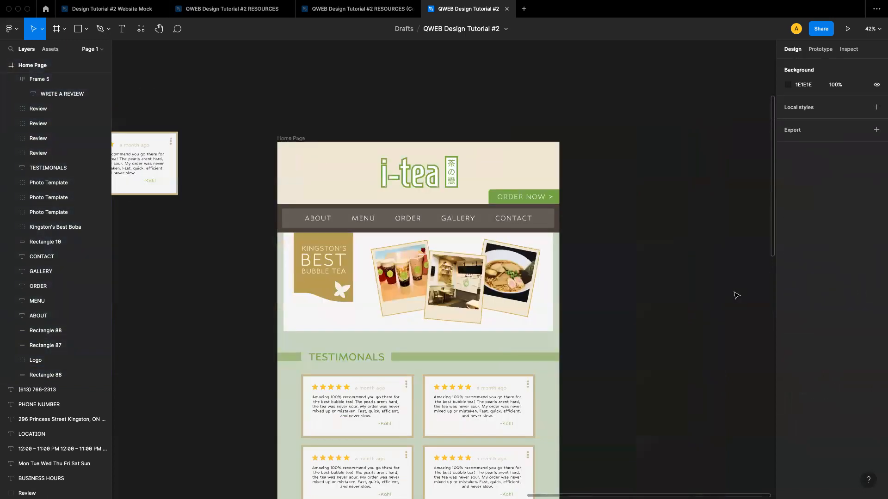
scroll(736, 295, right, 3)
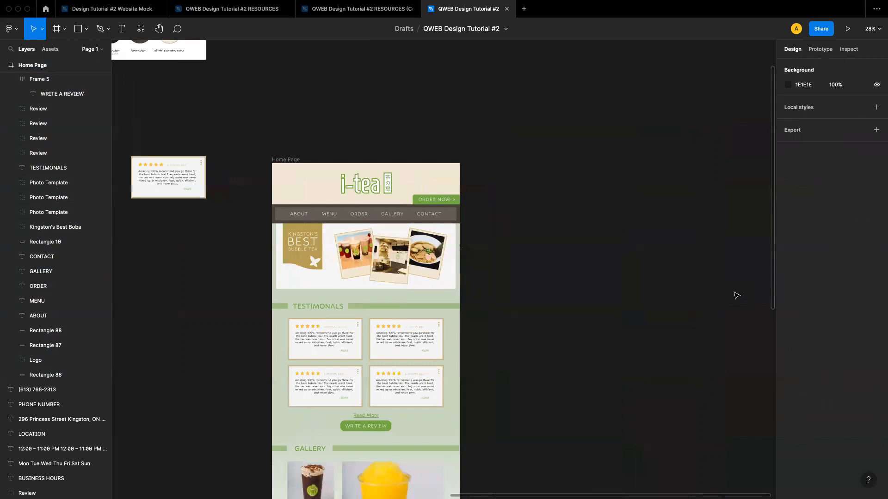
scroll(553, 264, down, 3)
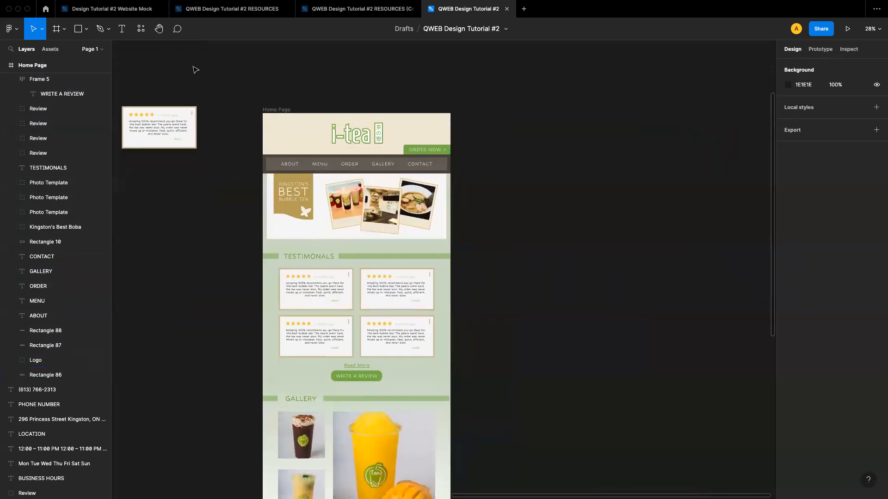
Add a new 1440×1024 Desktop frame beside the Home Page frame
click(63, 30)
click(51, 52)
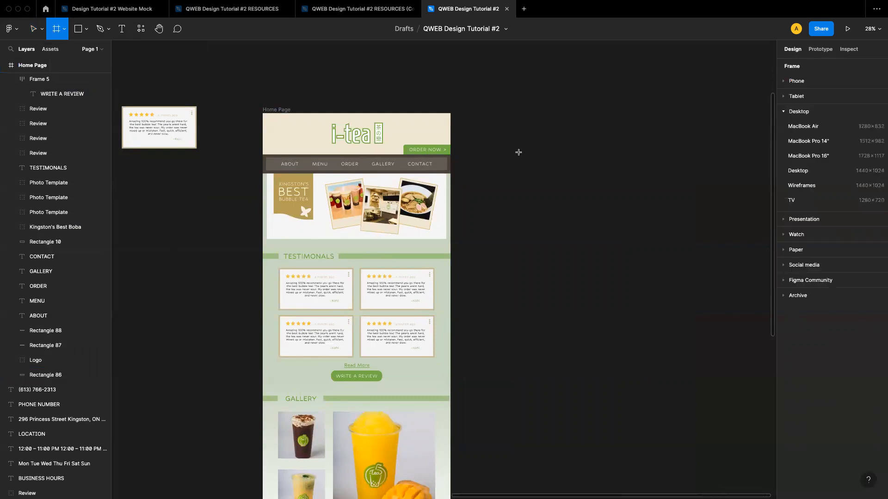
click(823, 172)
drag(536, 246, 547, 158)
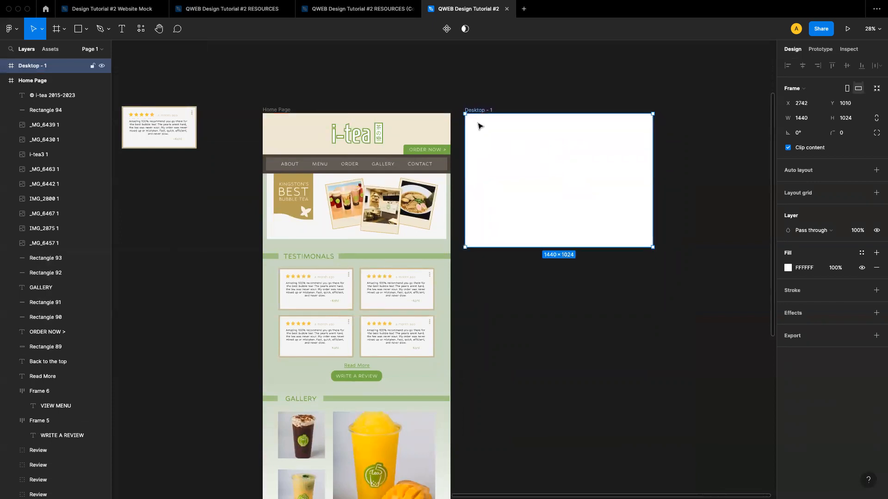
Rename the new frame Contact Page
double_click(475, 110)
text(Contact Page)
key(Return)
click(522, 86)
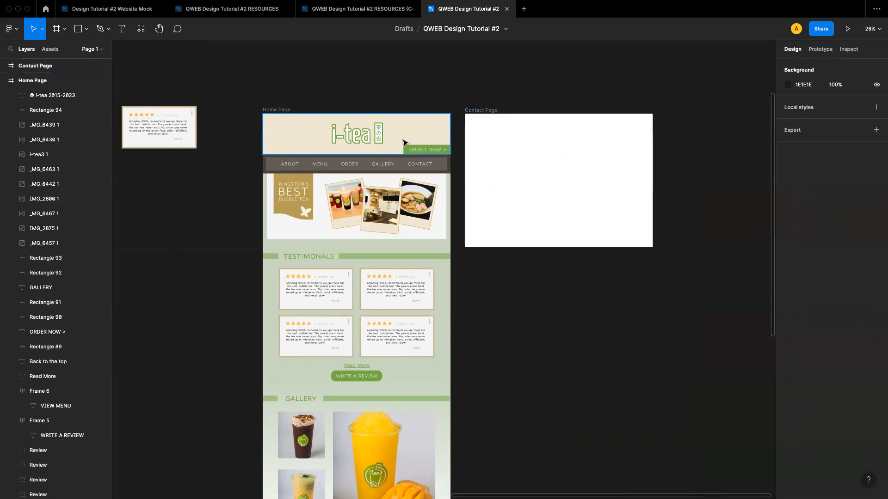
Duplicate the Home Page header, logo, ORDER NOW button and navigation bar onto the top of the Contact Page
scroll(350, 138, up, 3)
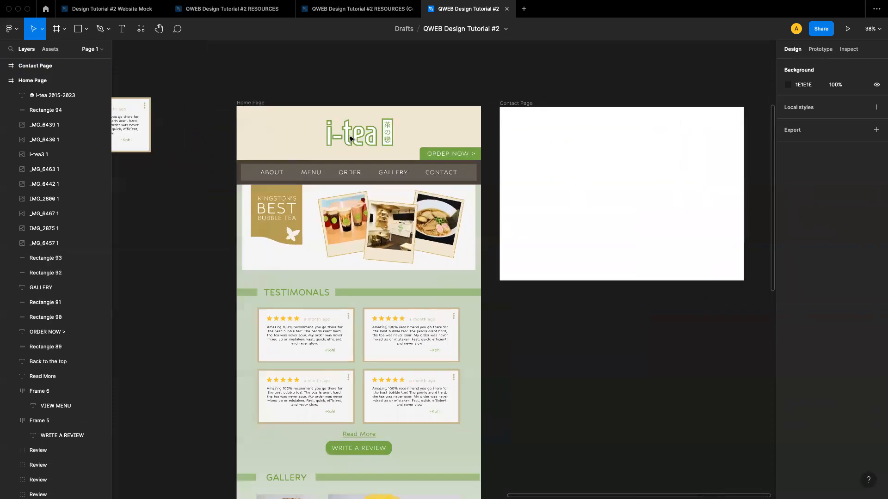
click(223, 146)
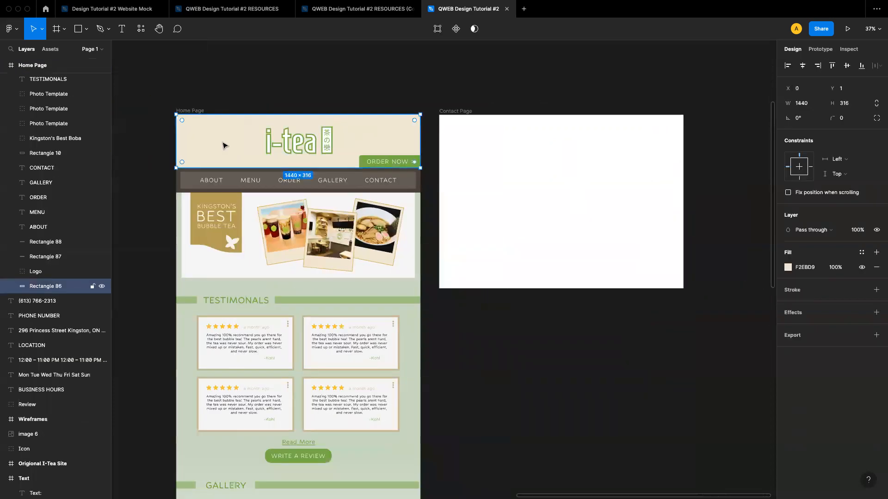
shift+click(277, 146)
scroll(212, 181, up, 2)
scroll(212, 181, up, 3)
shift+click(212, 183)
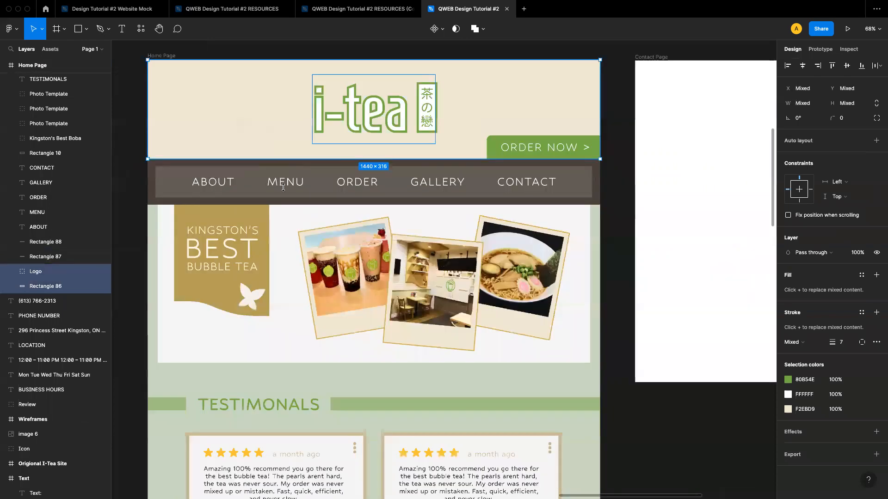
shift+click(285, 185)
shift+click(365, 184)
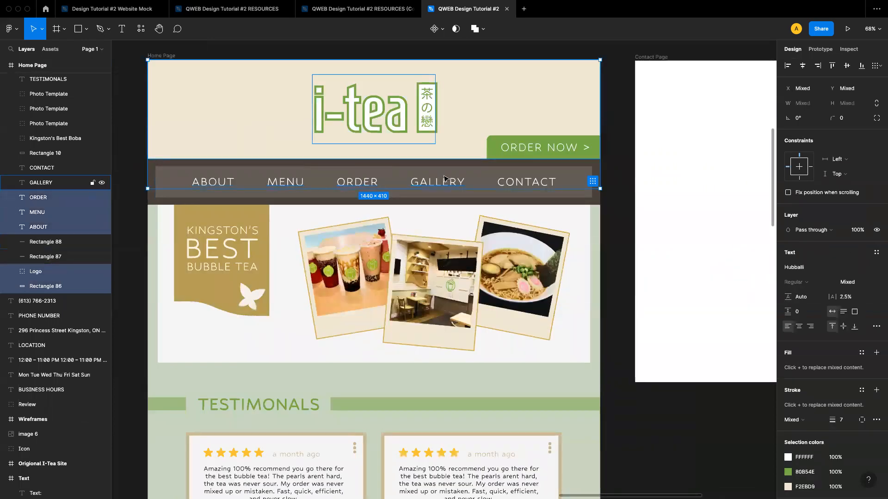
shift+click(443, 180)
shift+click(519, 185)
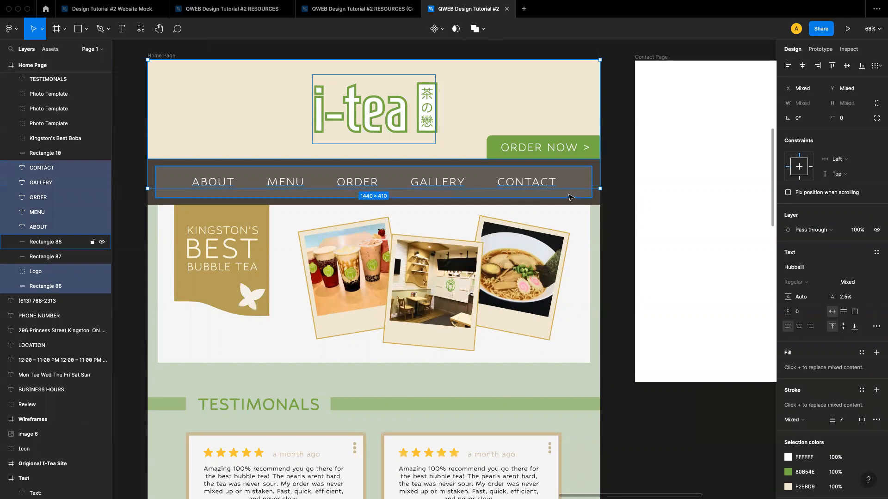
shift+click(588, 198)
shift+click(588, 203)
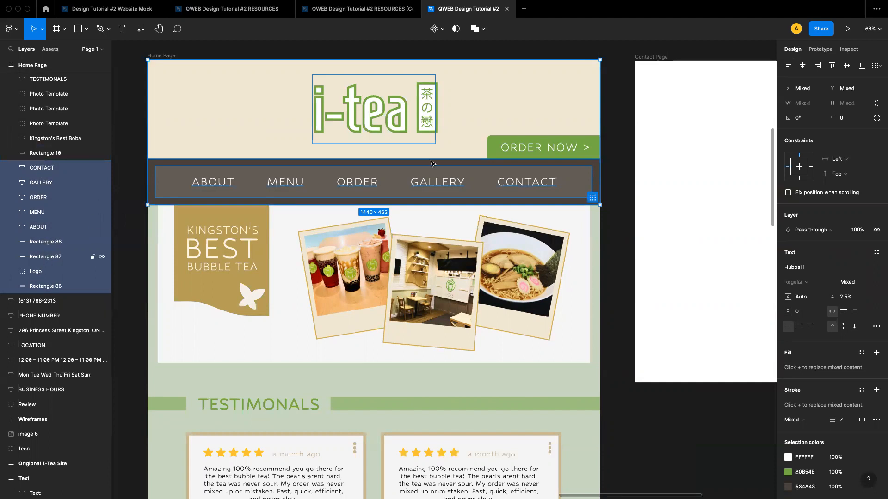
shift+click(507, 149)
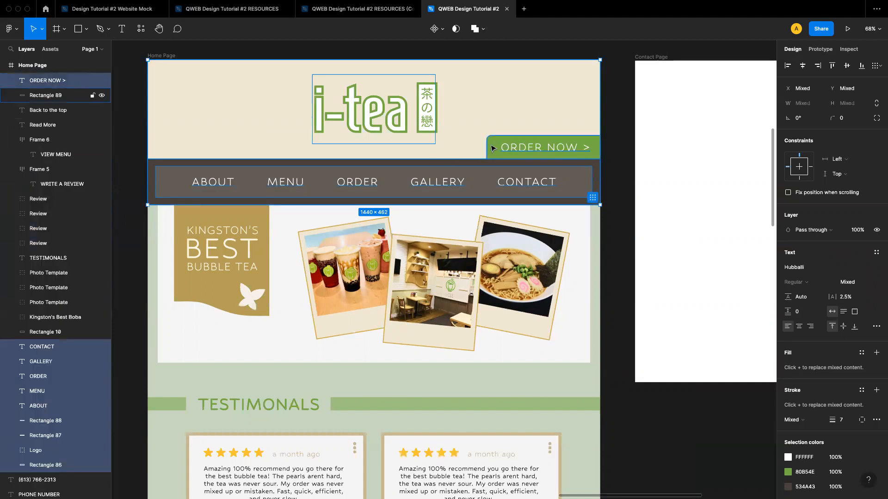
shift+click(494, 149)
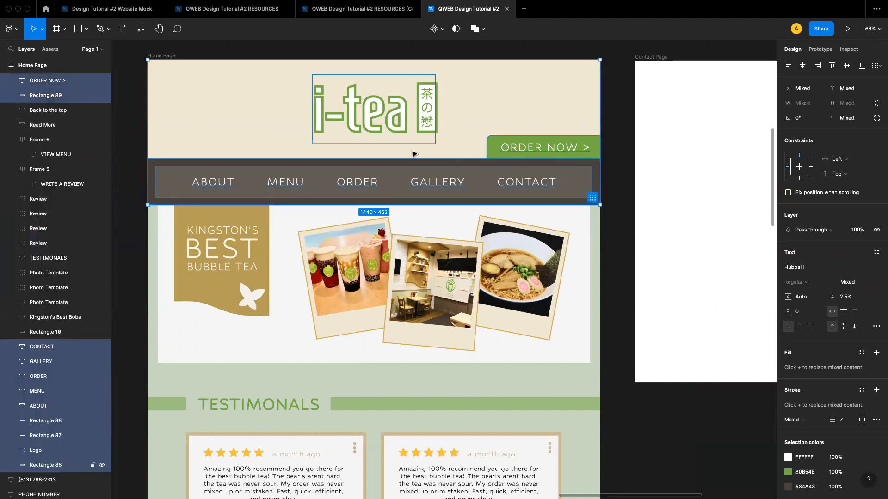
scroll(413, 152, down, 5)
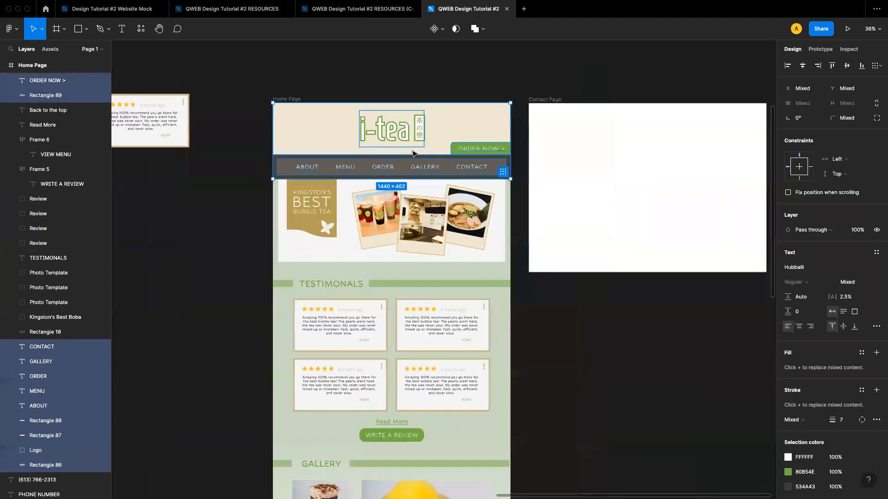
key(super+d)
drag(340, 132, 596, 136)
click(609, 308)
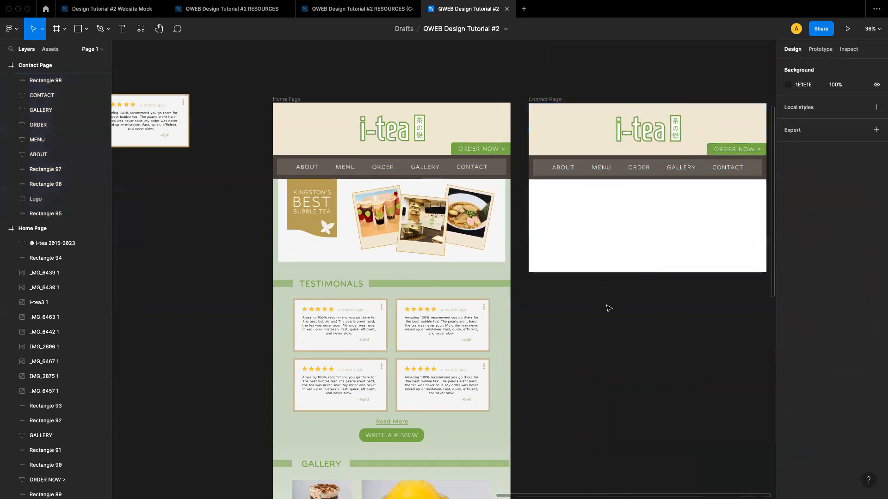
Extend the Contact Page frame's height to about 1622 px
scroll(588, 287, right, 3)
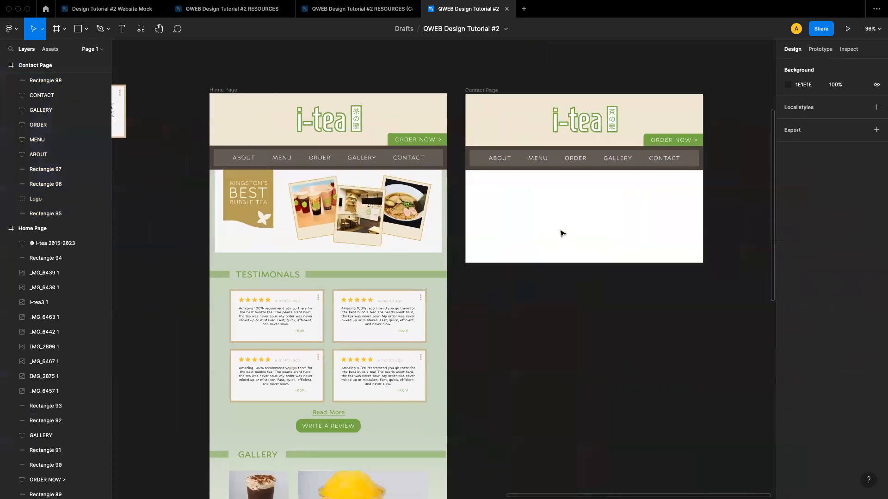
scroll(572, 195, right, 3)
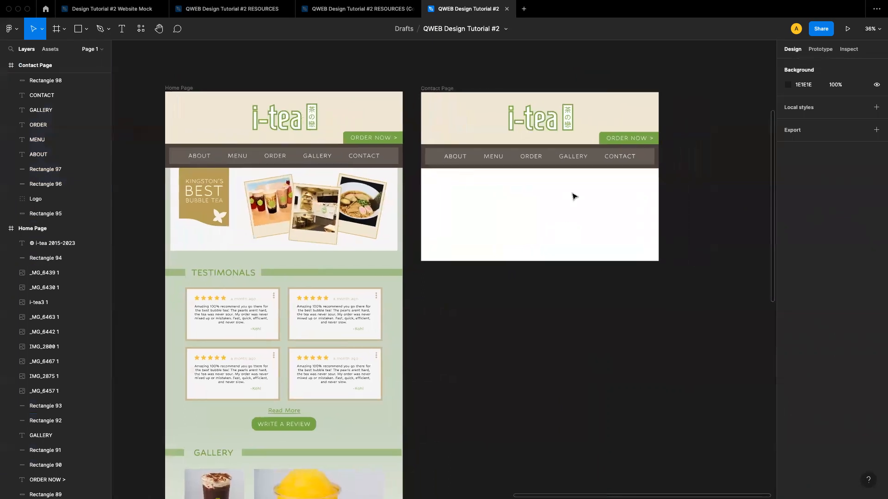
click(521, 213)
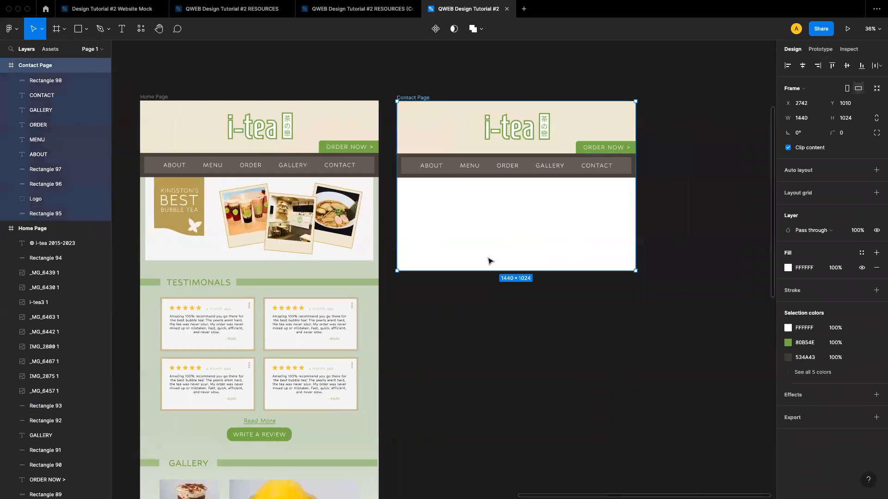
drag(482, 269, 476, 365)
click(685, 255)
scroll(686, 256, down, 2)
scroll(685, 255, left, 2)
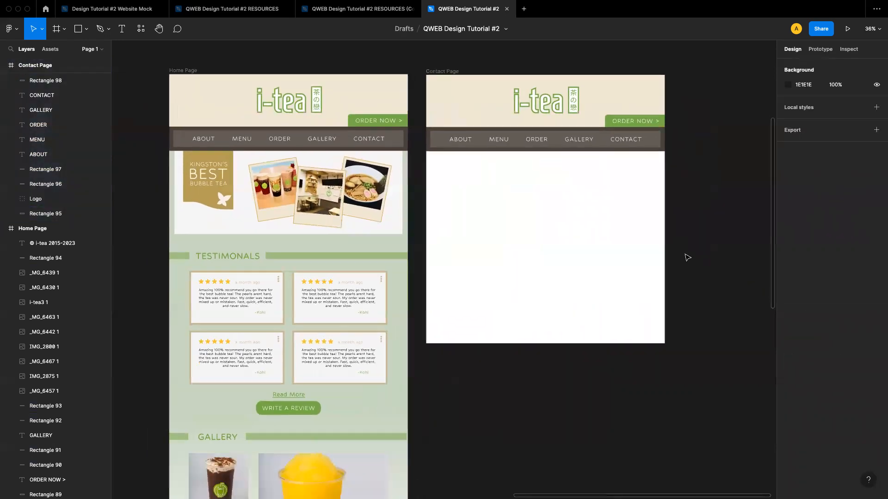
Copy the TESTIMONIALS heading with its side bars below the Contact Page navigation and retitle it CONTACT US
click(198, 246)
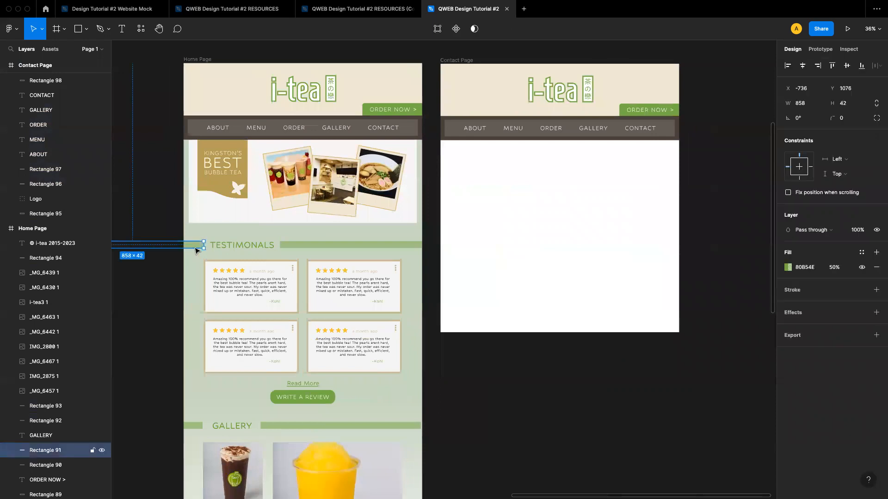
shift+click(236, 245)
shift+click(294, 245)
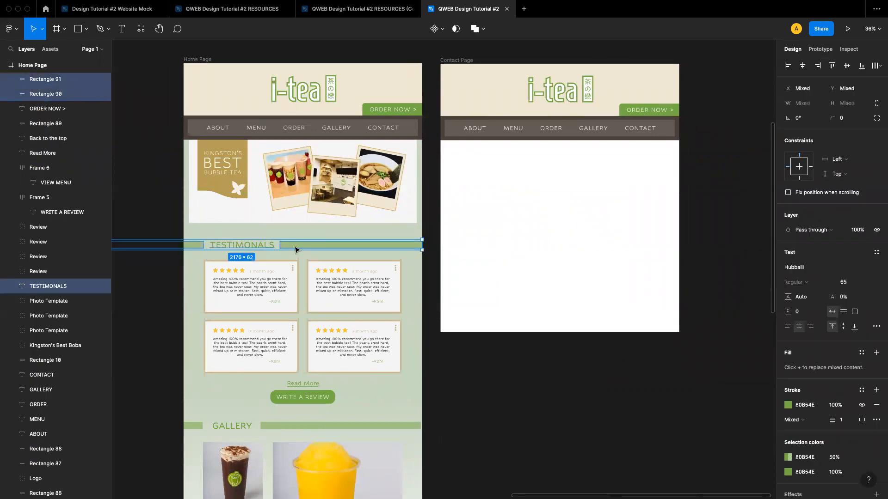
key(super+d)
drag(264, 245, 516, 158)
double_click(509, 159)
text(CONTACT US)
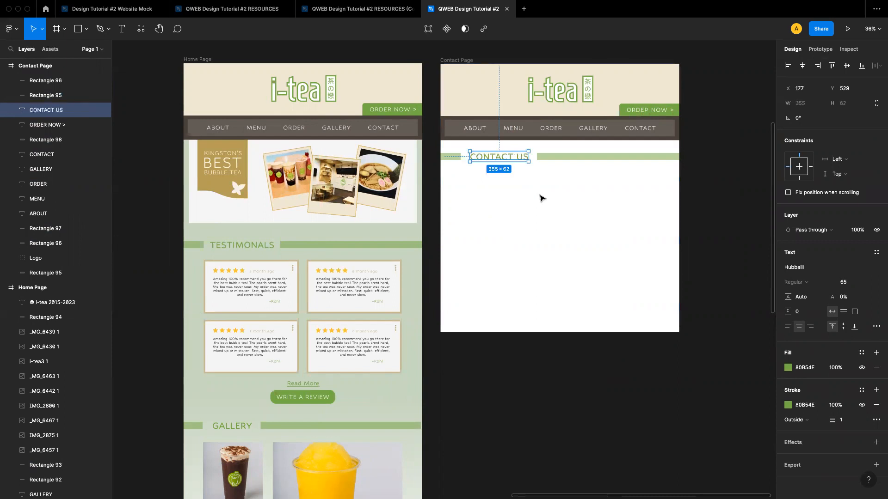
click(560, 206)
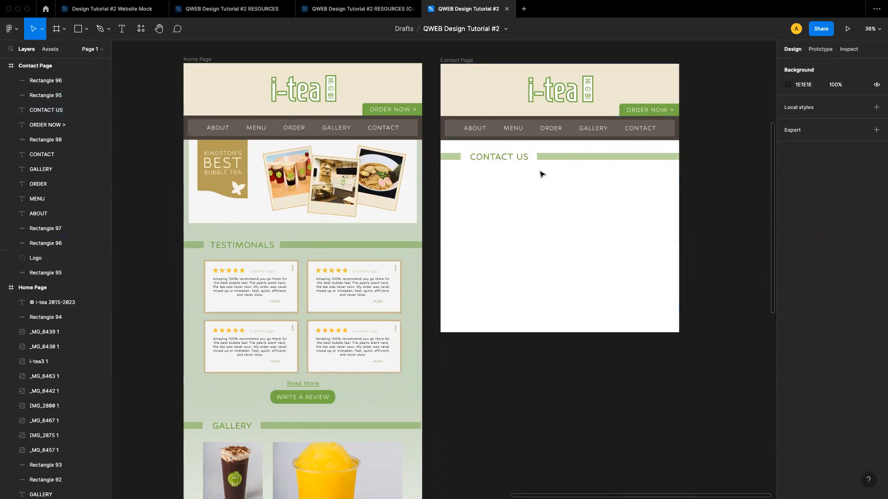
Set the Contact Page background fill to D0DCC7 by sampling the Home Page's green background
scroll(554, 226, up, 1)
scroll(553, 227, right, 1)
click(434, 73)
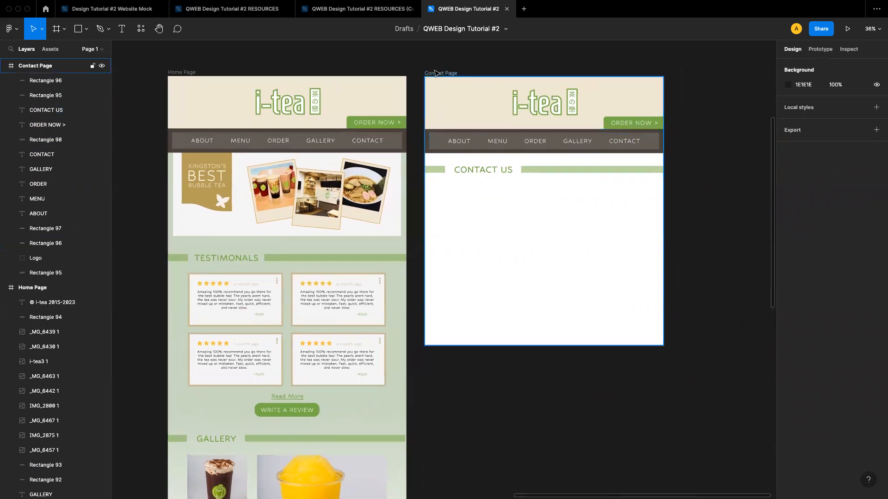
click(434, 73)
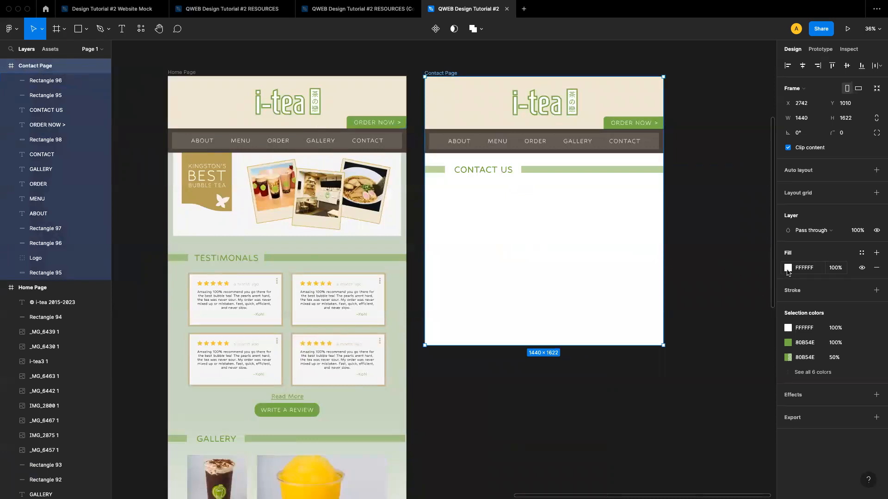
click(787, 268)
click(679, 397)
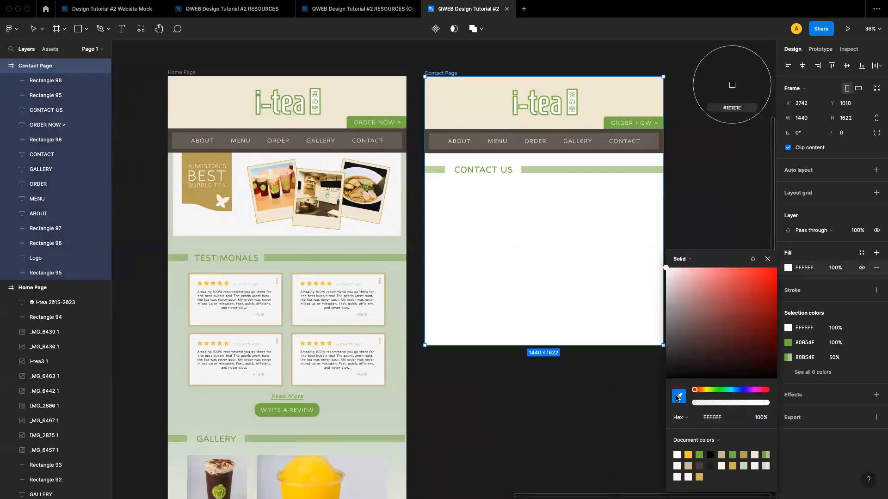
click(395, 275)
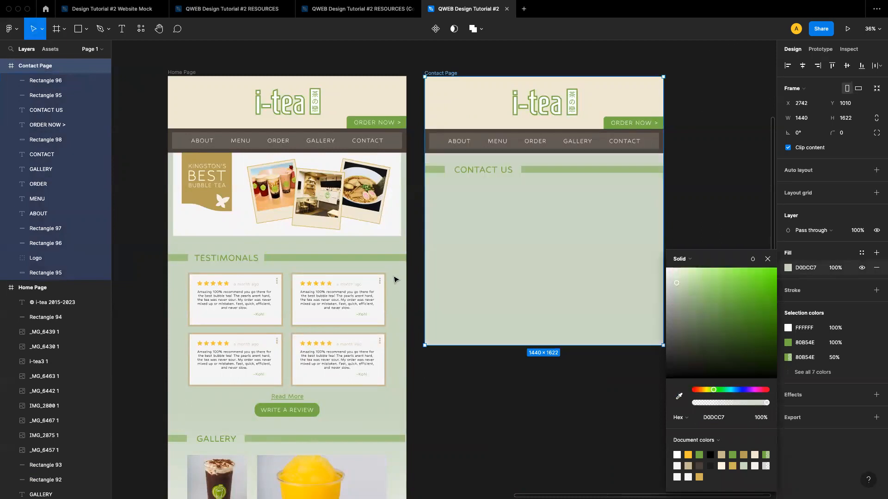
Give the CONTACT US heading text a stroke weight of 2
click(768, 258)
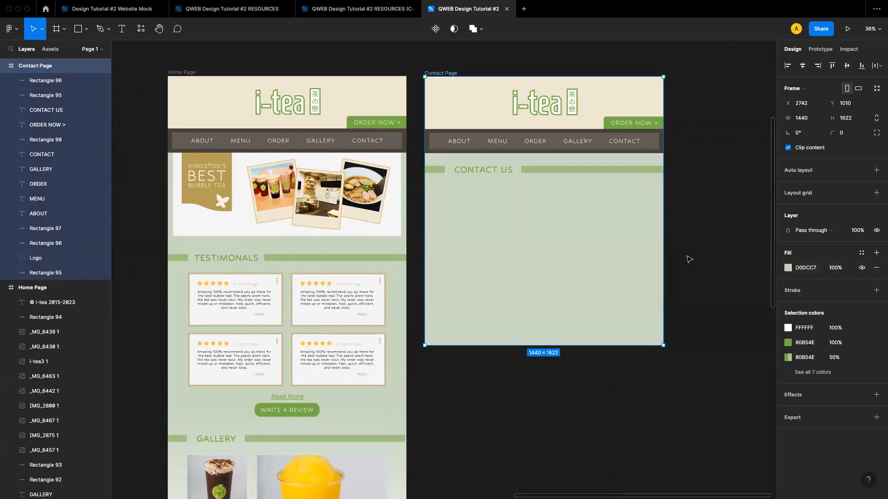
click(704, 256)
scroll(598, 248, right, 2)
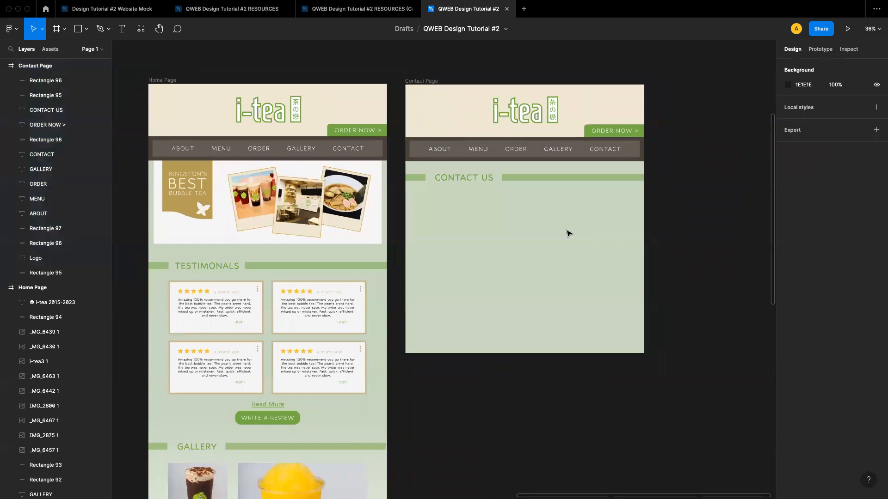
click(463, 180)
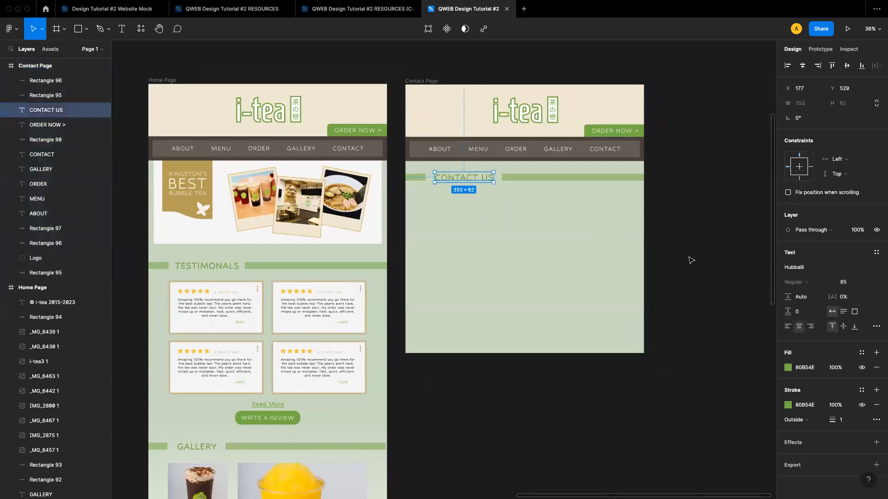
click(842, 420)
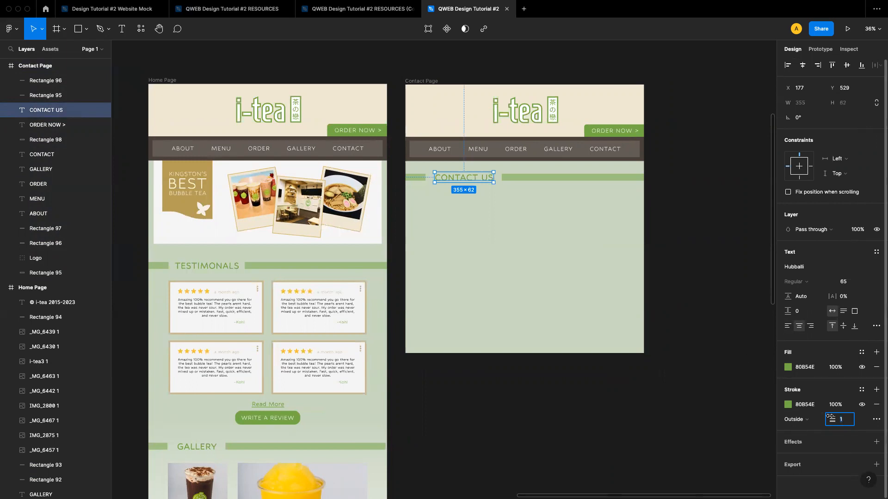
text(2)
key(Return)
click(666, 335)
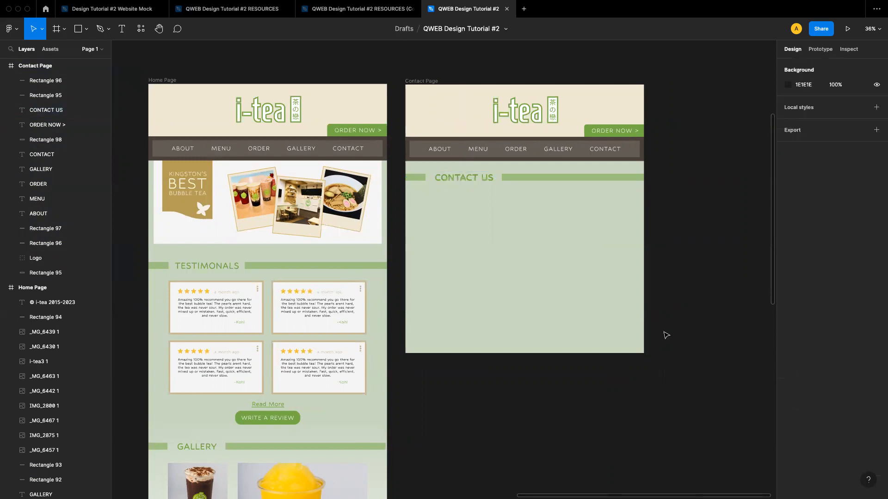
Browse the resource frames for the map image and inspect the empty Contact Page area
scroll(540, 284, up, 3)
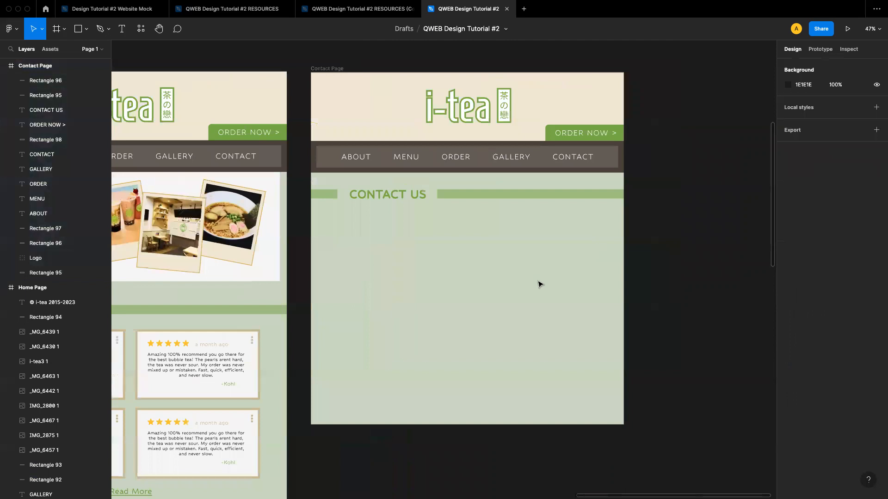
scroll(464, 273, down, 5)
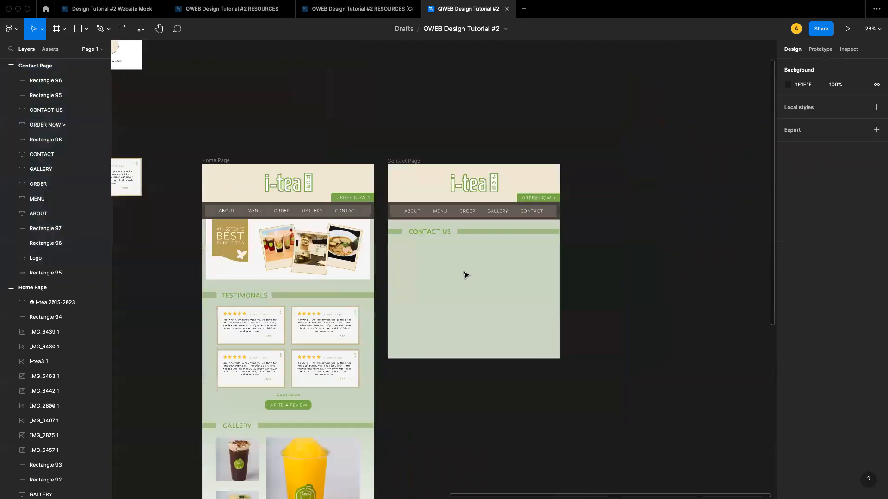
scroll(466, 275, left, 5)
scroll(466, 275, up, 2)
scroll(466, 275, down, 4)
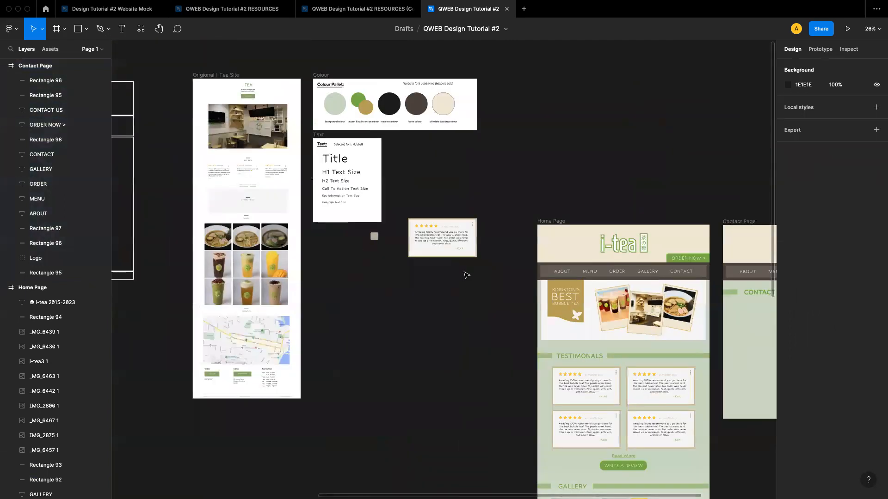
scroll(466, 276, down, 5)
scroll(414, 252, down, 5)
click(324, 352)
click(311, 377)
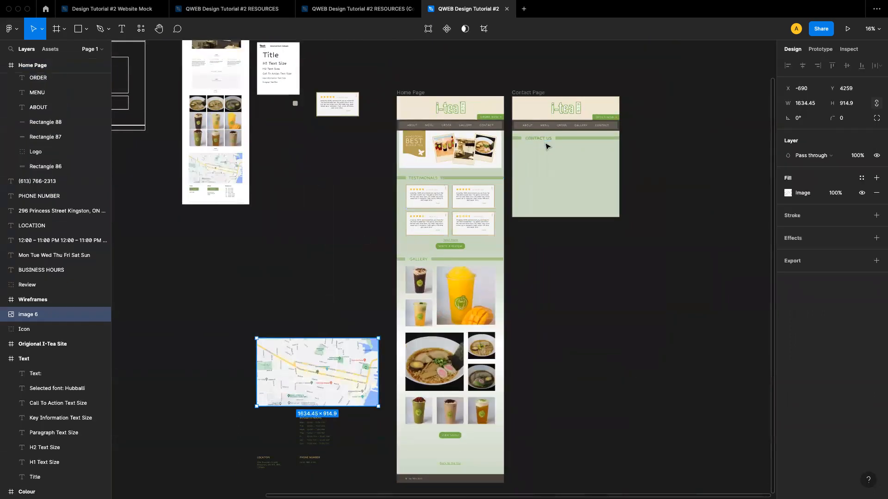
click(332, 285)
click(322, 357)
click(549, 311)
scroll(543, 190, up, 5)
scroll(544, 191, up, 6)
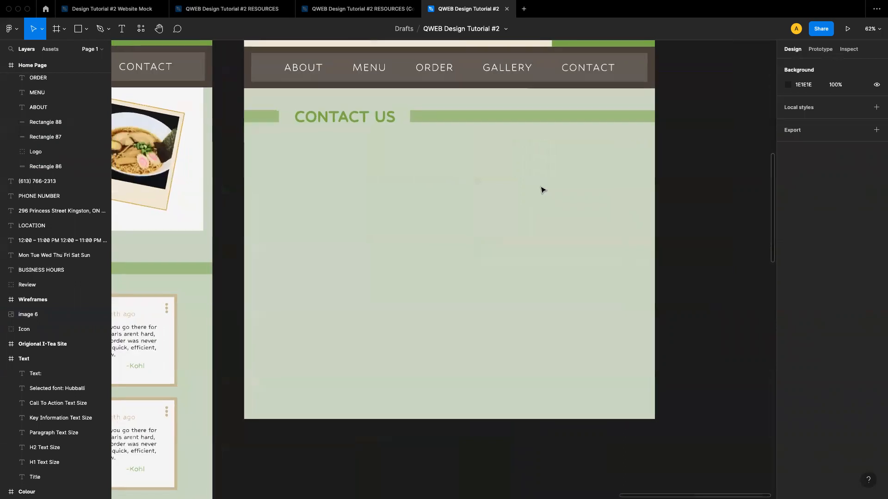
scroll(543, 191, up, 4)
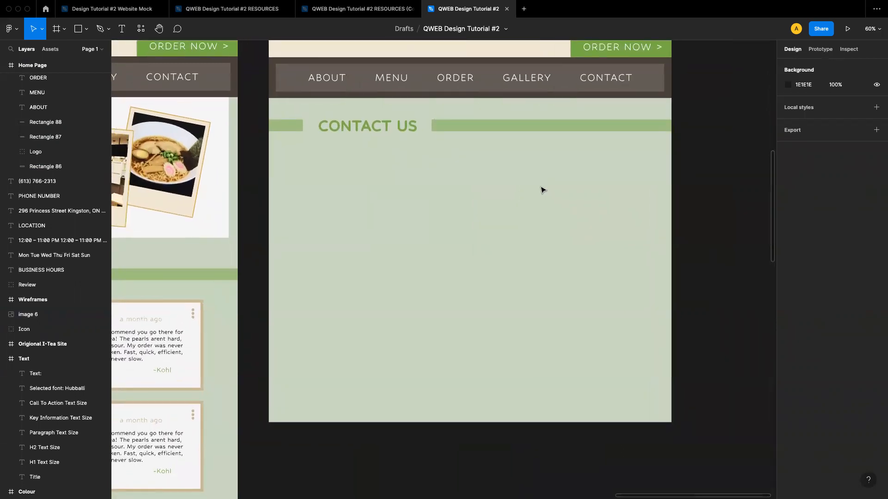
scroll(543, 190, left, 1)
scroll(543, 191, up, 1)
scroll(542, 195, down, 2)
scroll(541, 194, down, 2)
scroll(542, 195, up, 1)
scroll(542, 194, down, 1)
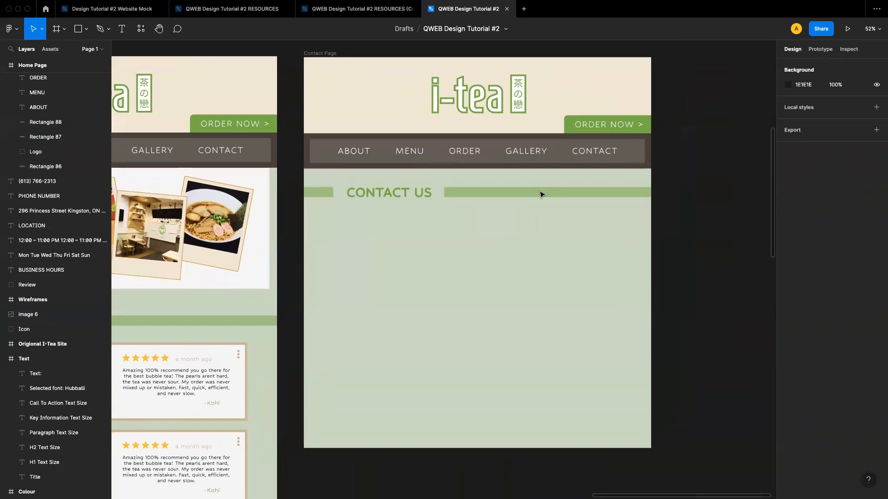
scroll(490, 190, up, 3)
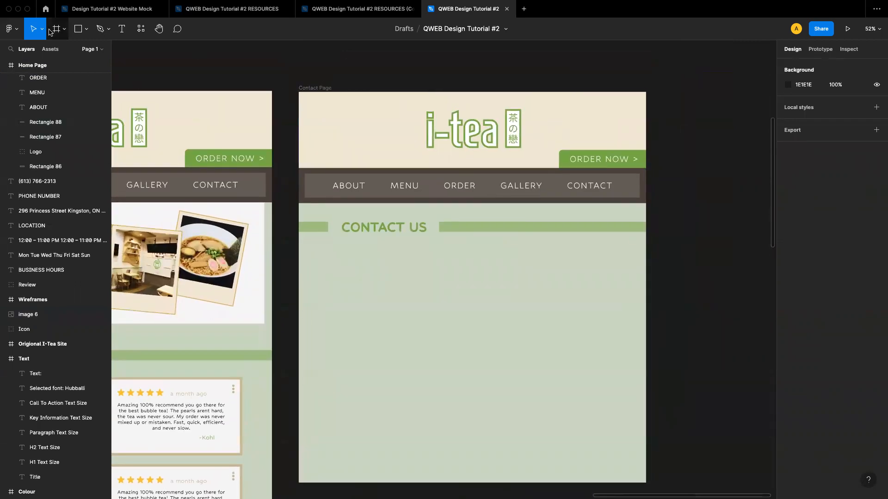
Draw a rectangle below the CONTACT US heading and size it to 488 × 488
click(87, 30)
click(85, 52)
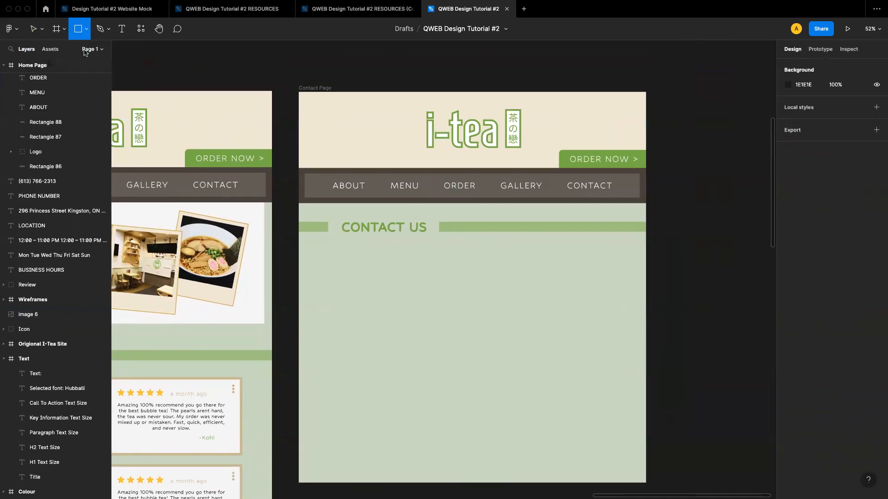
drag(326, 259, 462, 367)
click(806, 107)
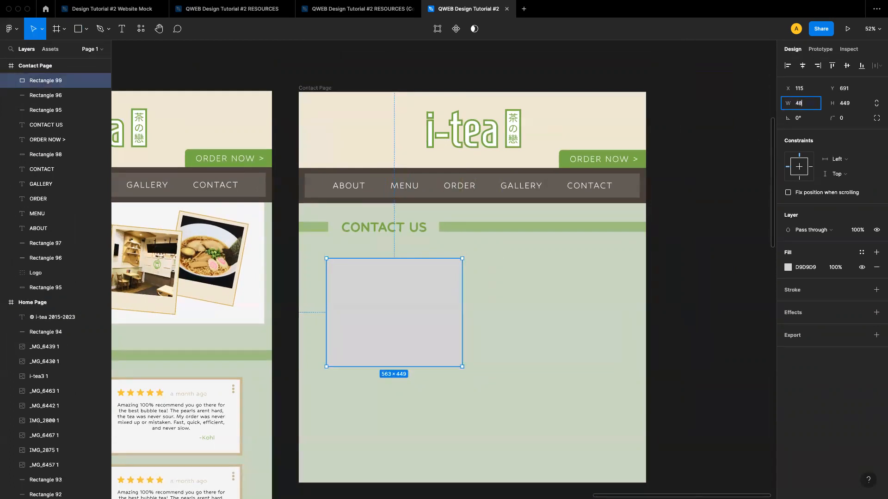
click(846, 106)
text(488)
key(Return)
click(477, 311)
click(413, 316)
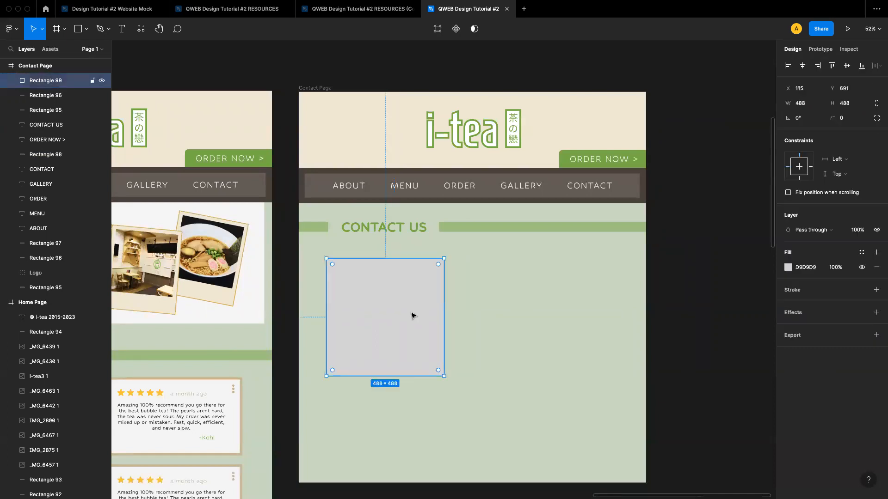
Fill the square rectangle with the document colour CFC09B
click(789, 267)
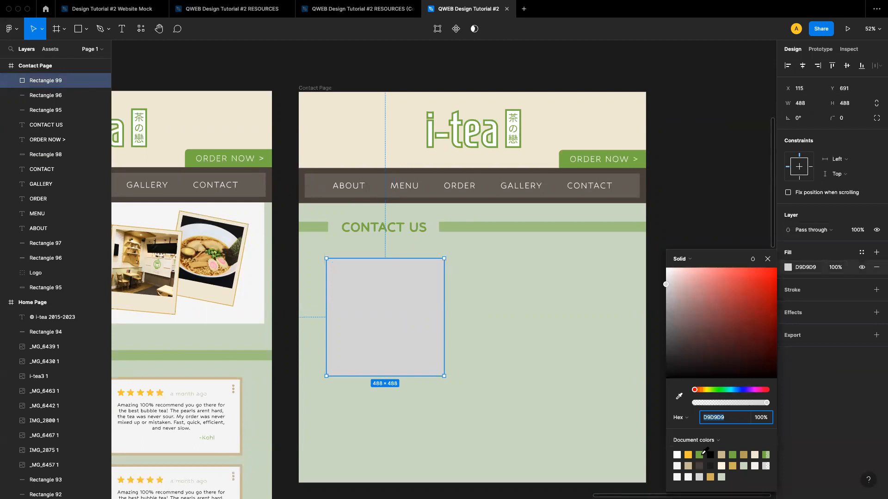
click(721, 454)
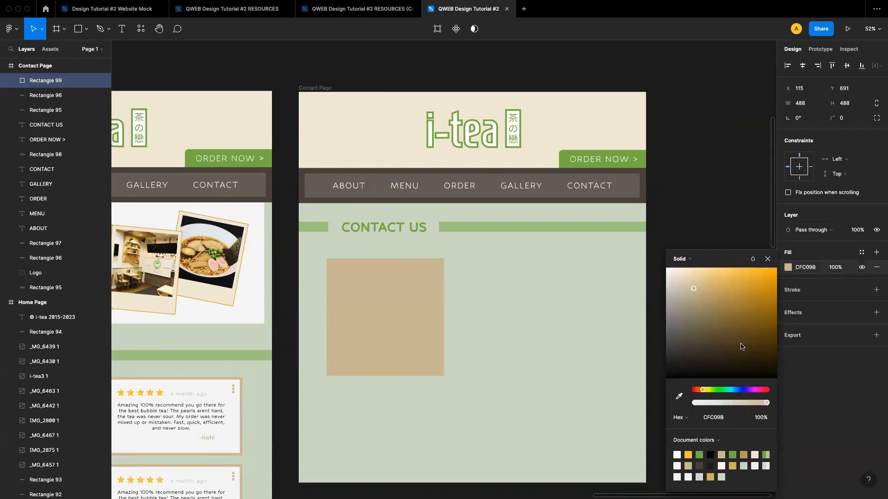
click(768, 257)
click(707, 272)
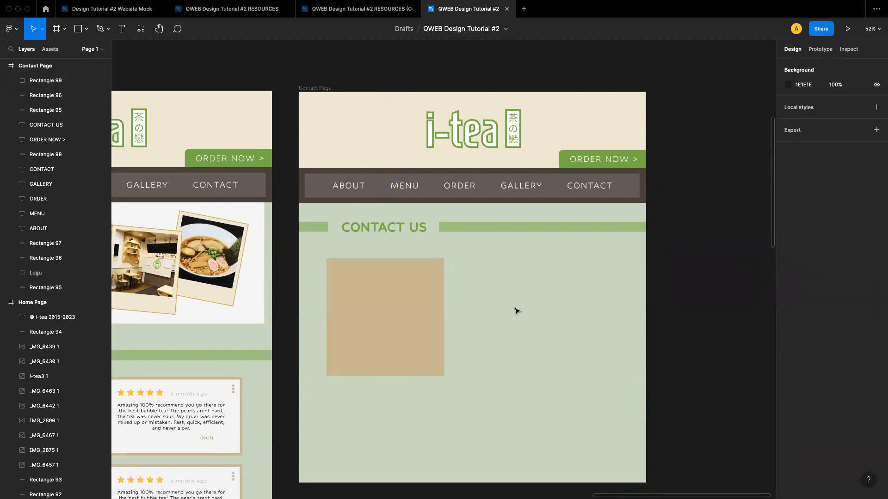
Drag the map image from the resources onto the Contact Page over the square
scroll(517, 311, down, 5)
scroll(517, 311, down, 5)
drag(202, 449, 423, 202)
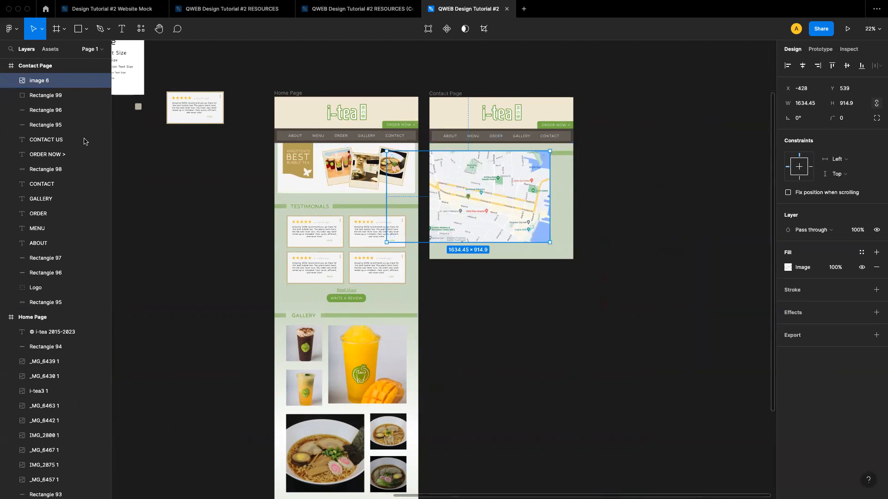
Select the map image together with the square rectangle and use the rectangle as a mask
shift+click(48, 99)
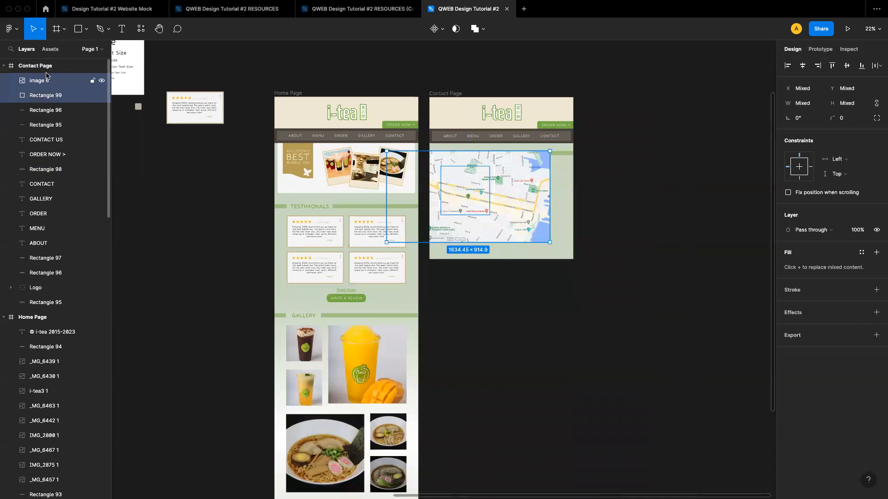
click(42, 110)
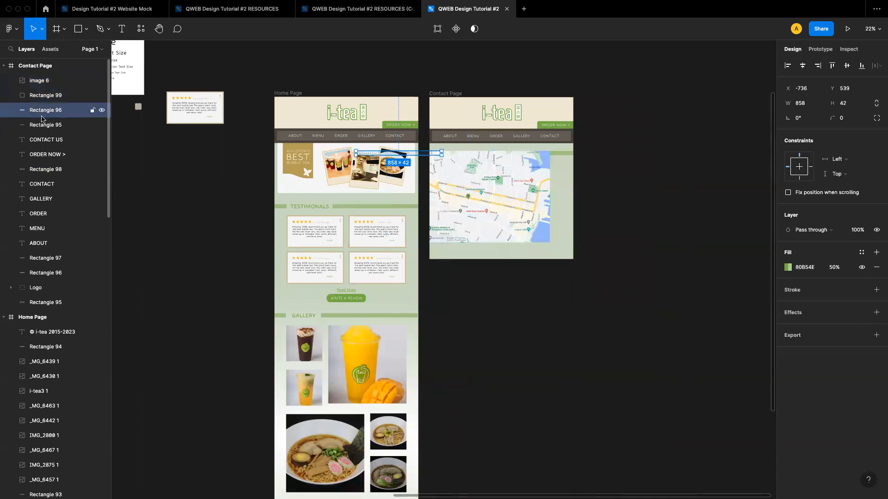
drag(39, 128, 37, 228)
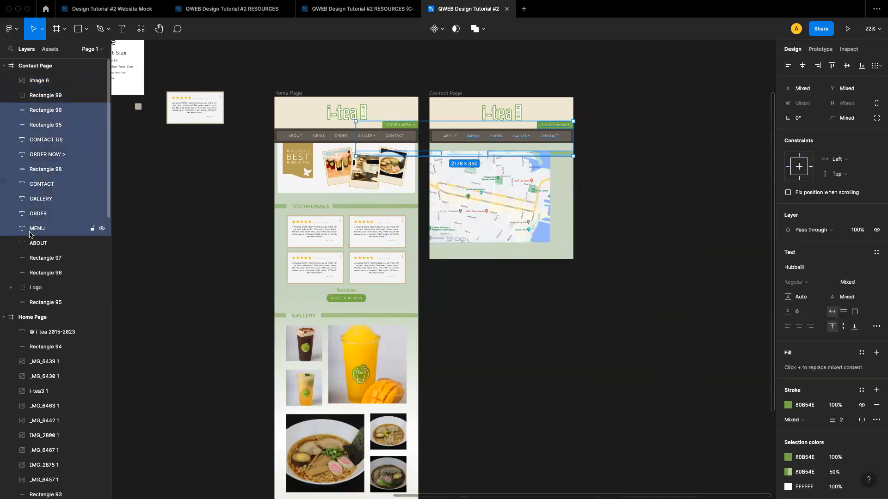
shift+click(34, 83)
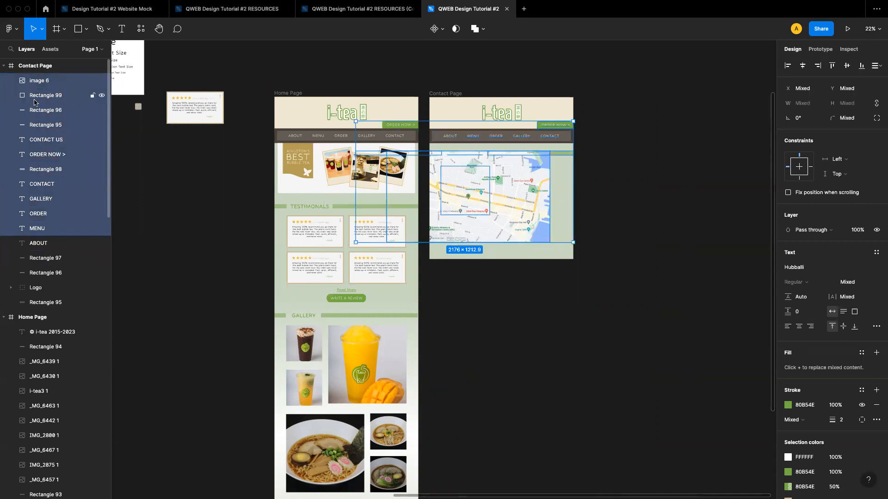
click(34, 83)
shift+click(34, 95)
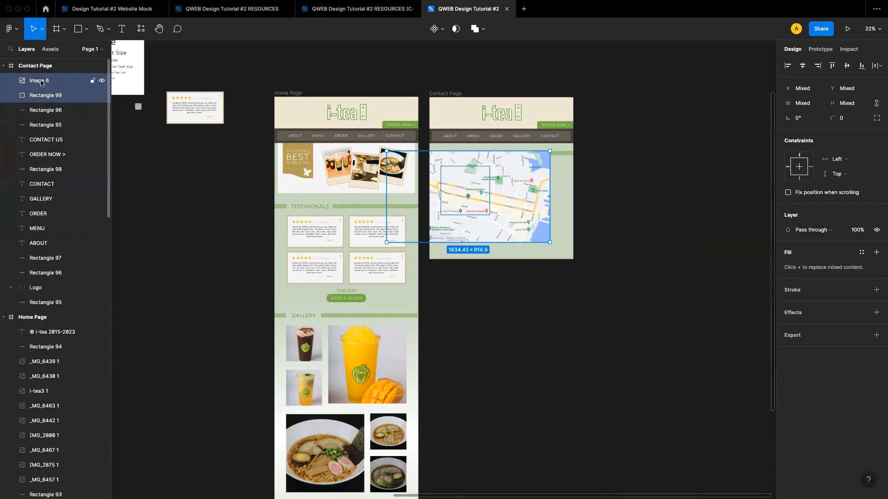
right_click(41, 83)
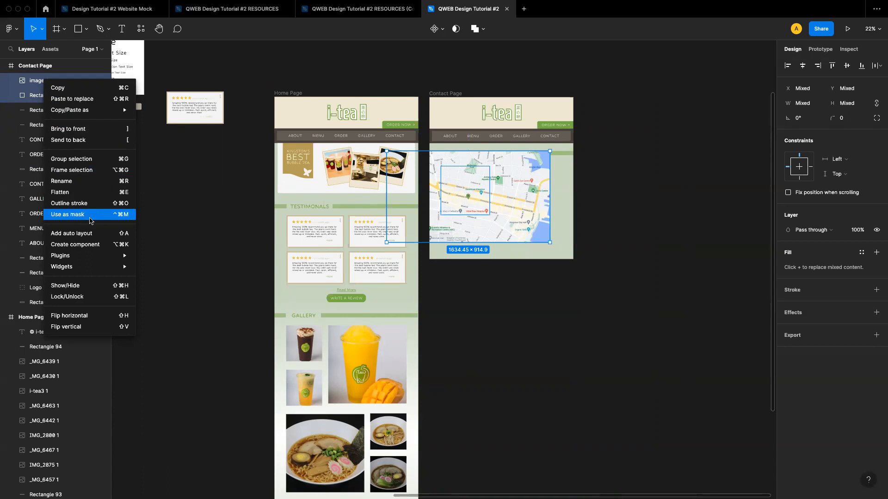
click(68, 215)
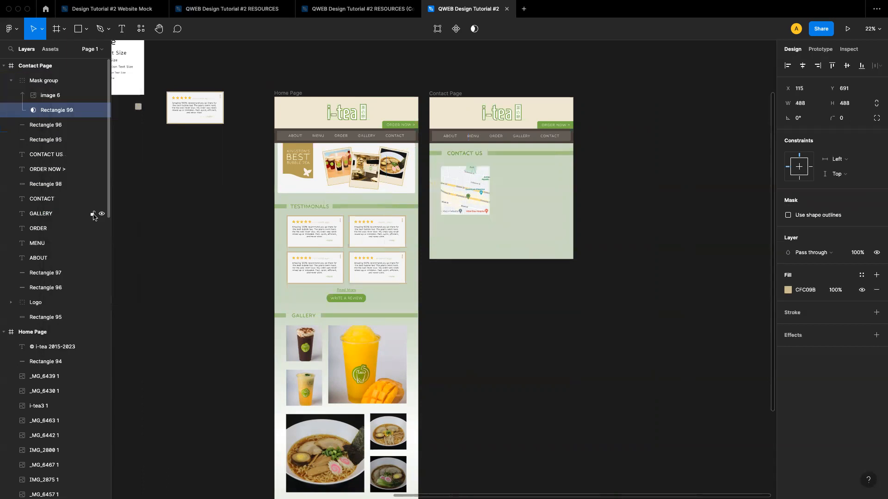
Reposition the map image inside the mask so the Princess St marker sits near the centre
click(482, 277)
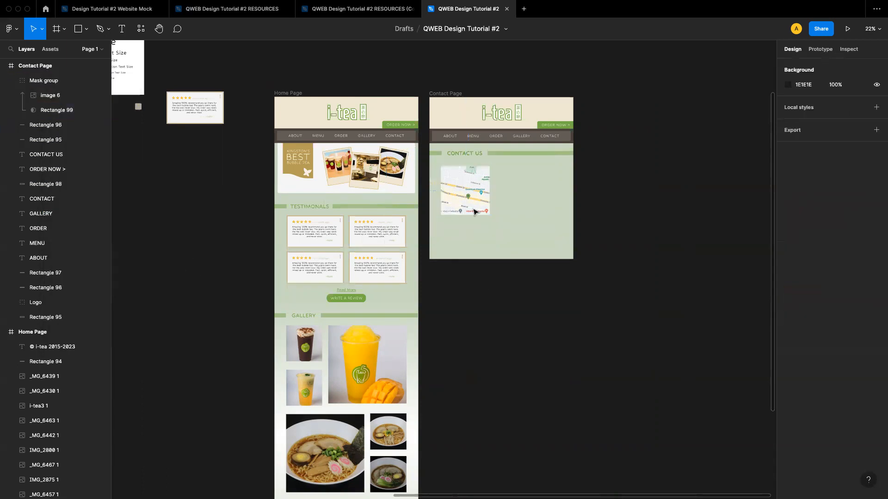
scroll(472, 208, up, 5)
scroll(472, 206, up, 3)
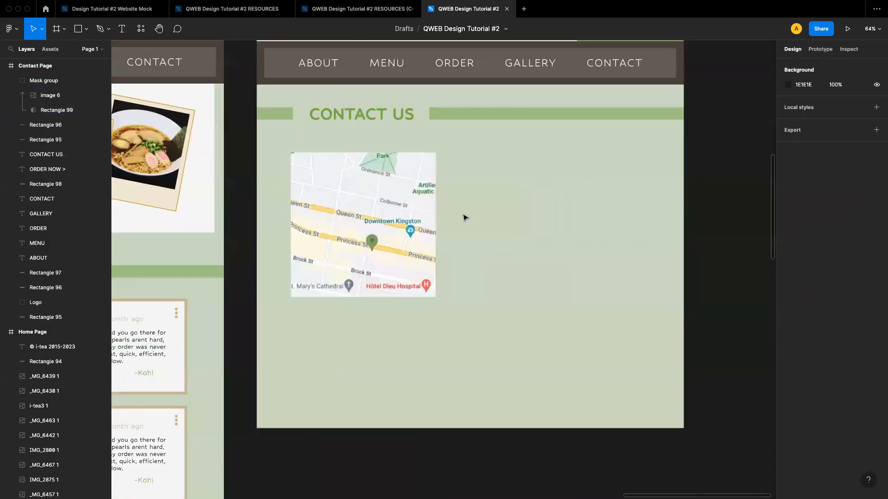
double_click(373, 240)
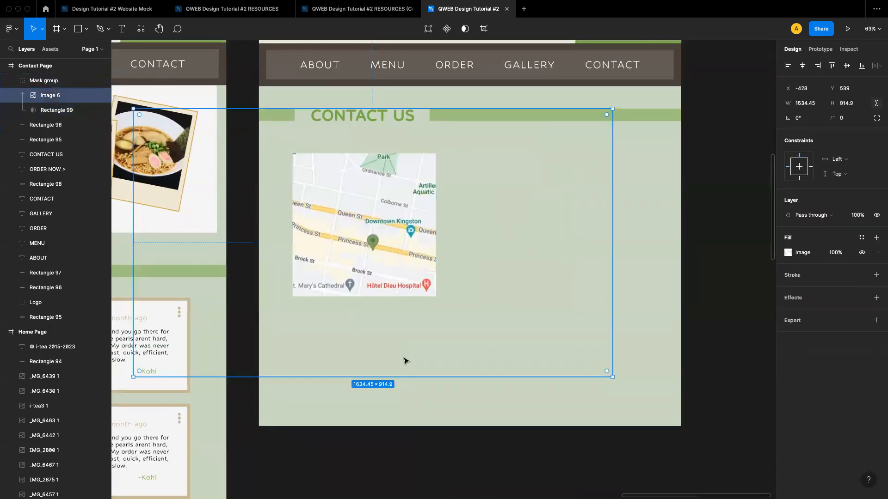
drag(393, 307, 375, 235)
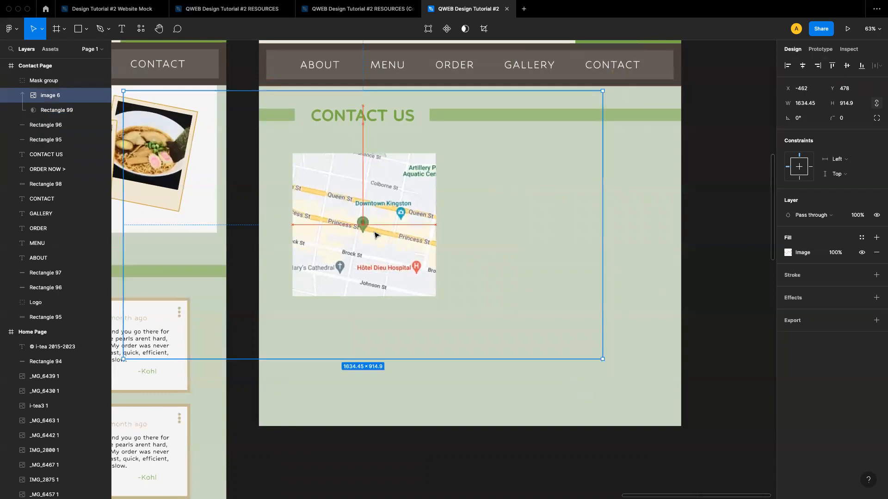
click(495, 405)
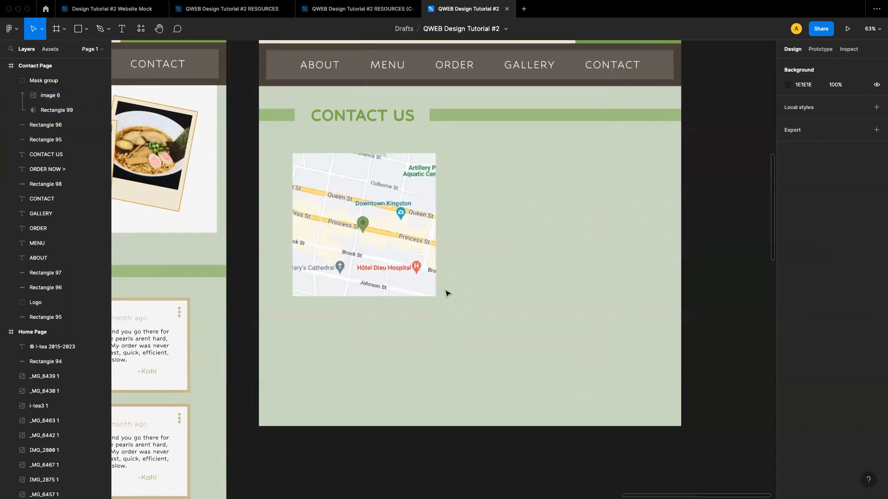
Move the masked map group to about X 190 on the Contact Page
scroll(447, 294, down, 4)
click(399, 283)
drag(395, 280, 393, 280)
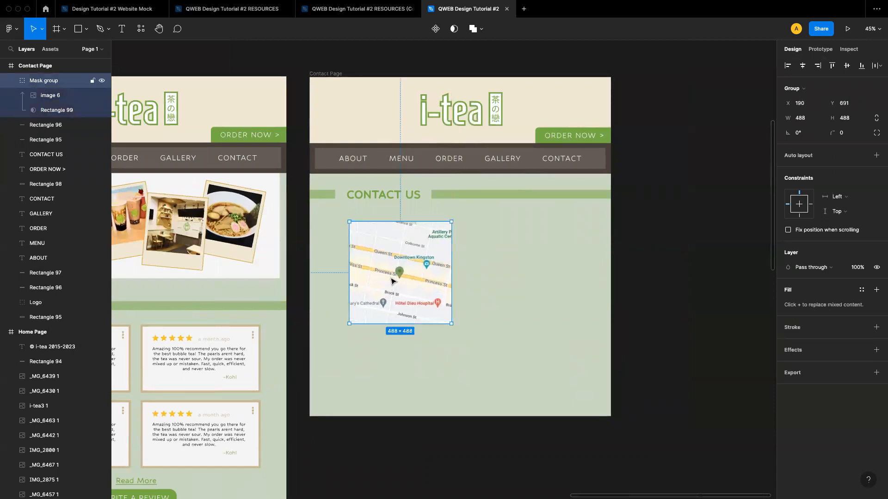
Add a 10 px layout grid to the Contact Page frame
scroll(326, 170, up, 2)
click(321, 114)
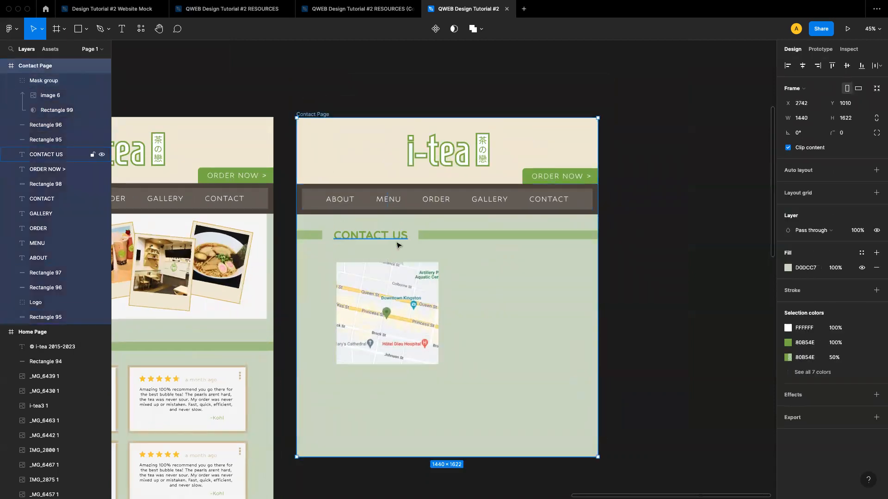
click(803, 195)
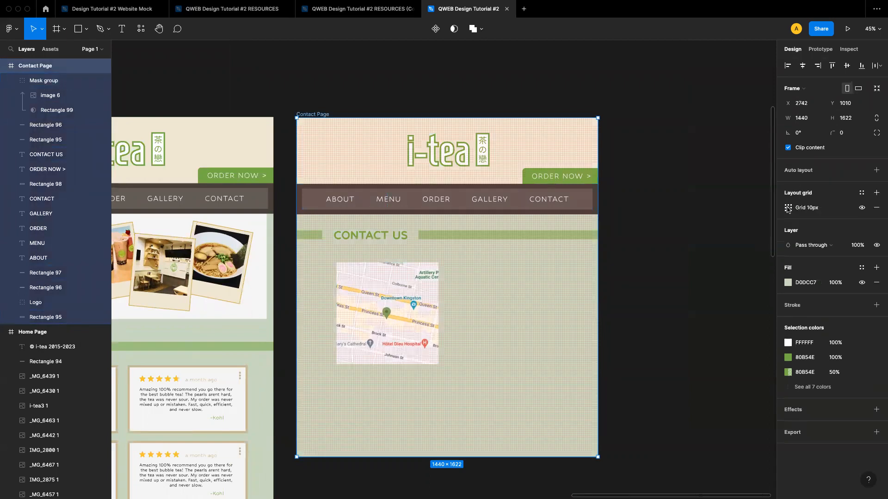
Switch the Contact Page layout grid to columns, with a count of 12 and a 15 px gutter
click(787, 208)
click(685, 210)
click(692, 223)
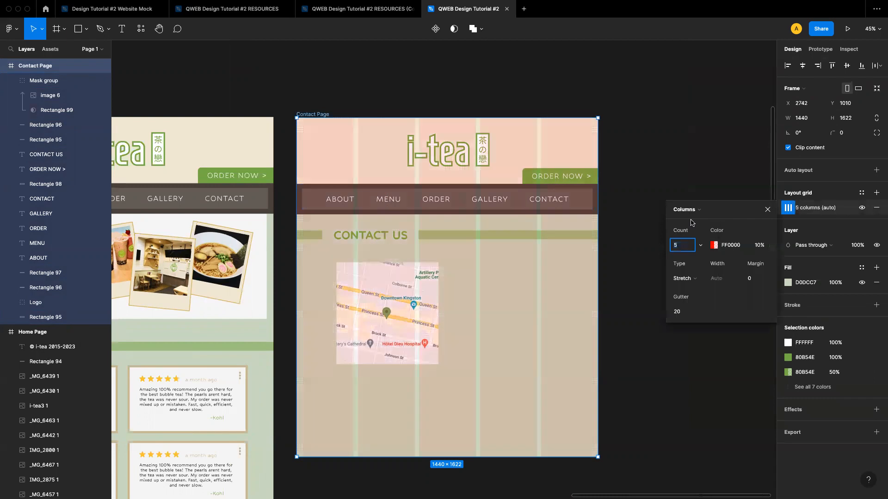
click(683, 312)
key(Return)
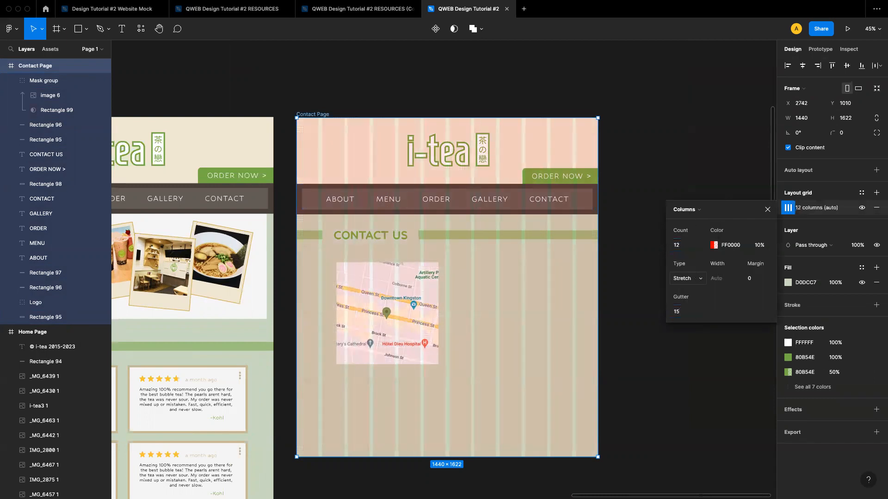
Set the column grid to Center type with 80 px wide columns
click(692, 279)
click(691, 271)
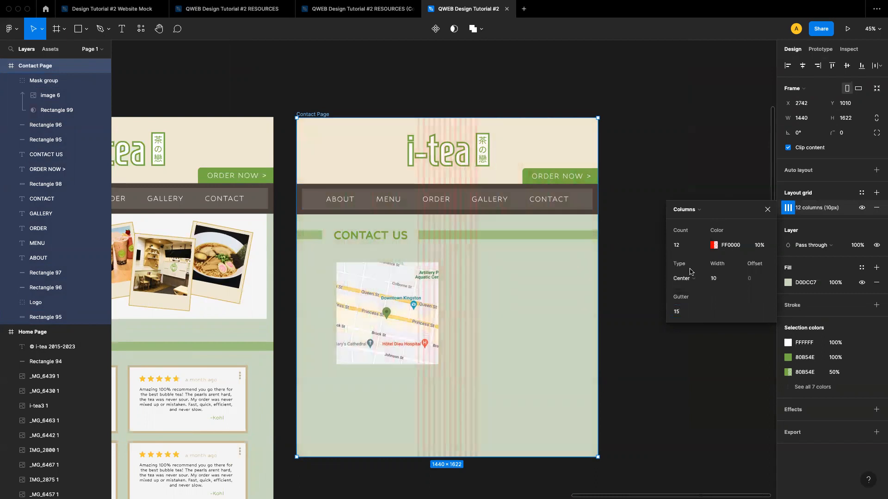
click(724, 282)
key(Return)
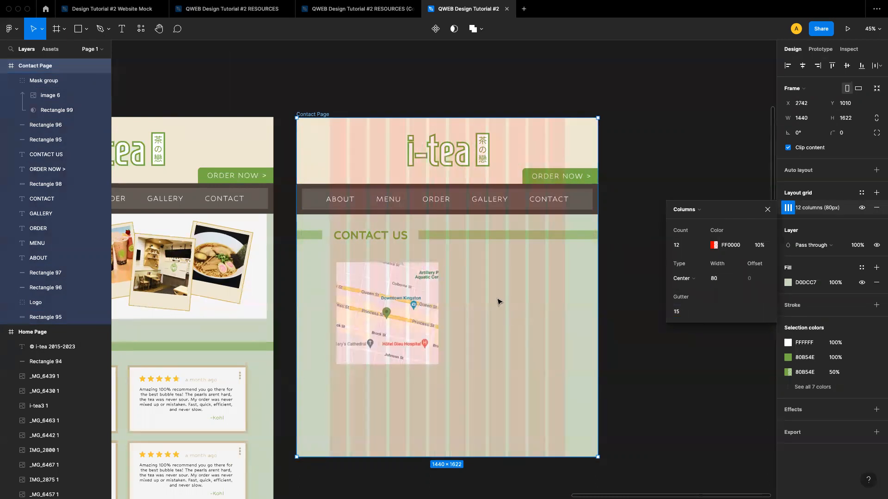
Move the masked map group to X 158 so it aligns with the column grid
click(618, 331)
click(357, 298)
drag(365, 300, 361, 300)
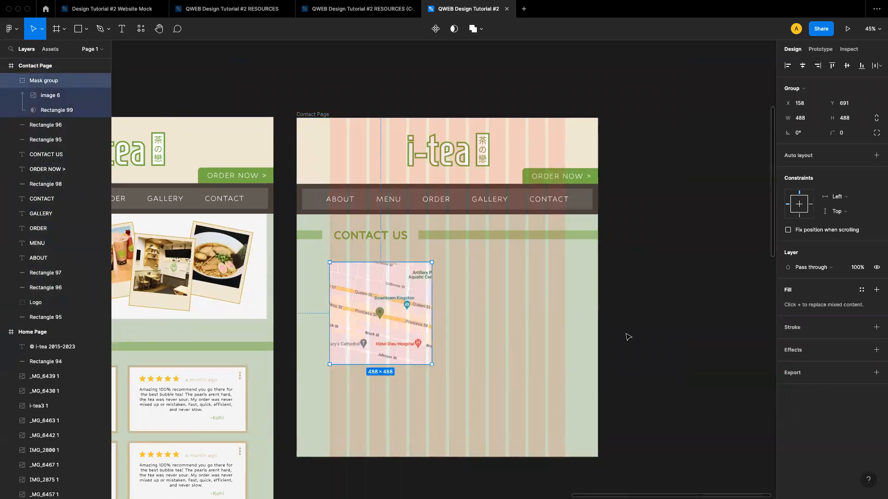
Hide the layout grid on the Contact Page frame
click(669, 348)
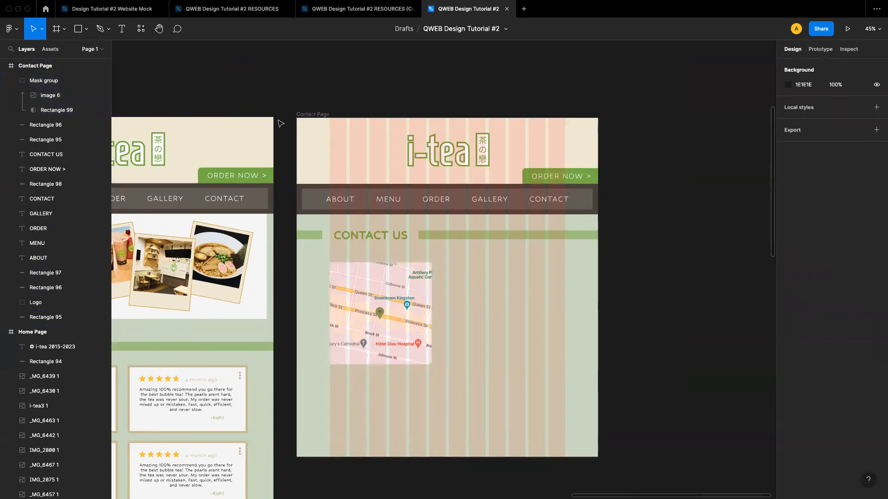
click(305, 115)
click(862, 208)
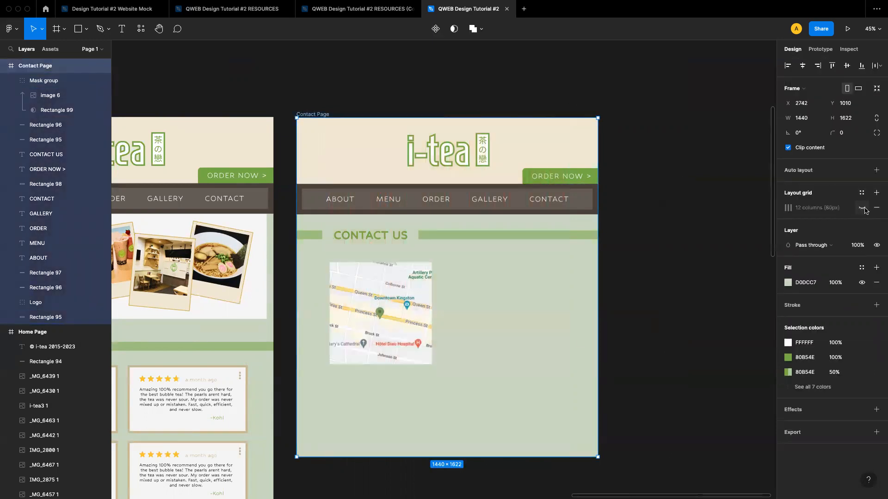
Add a 10 px stroke in colour BEA660 to the masked map group
click(666, 299)
click(385, 316)
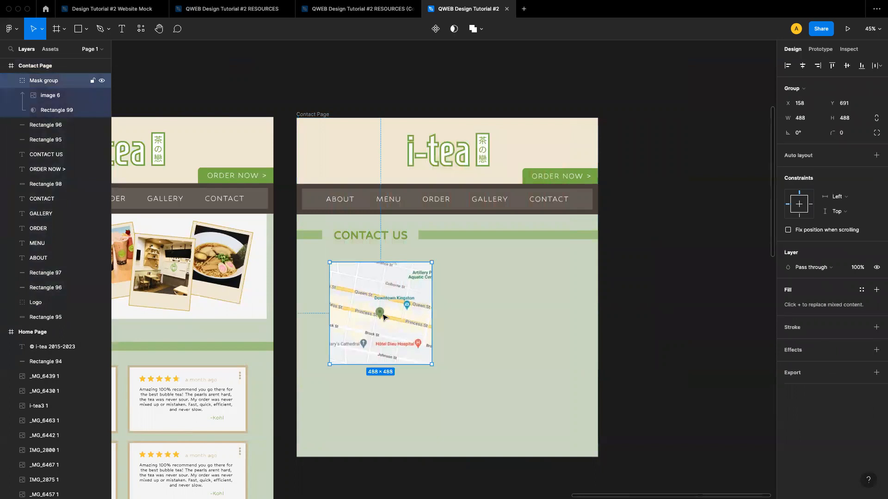
click(538, 332)
click(409, 328)
click(804, 328)
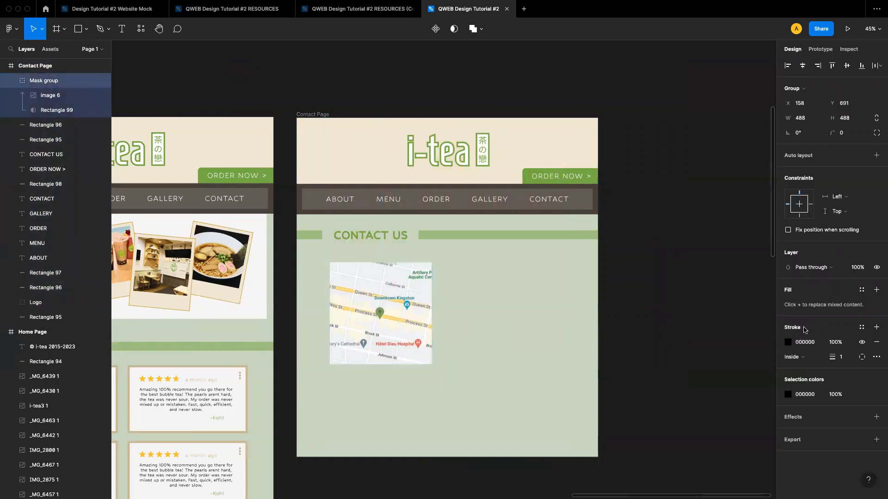
click(846, 357)
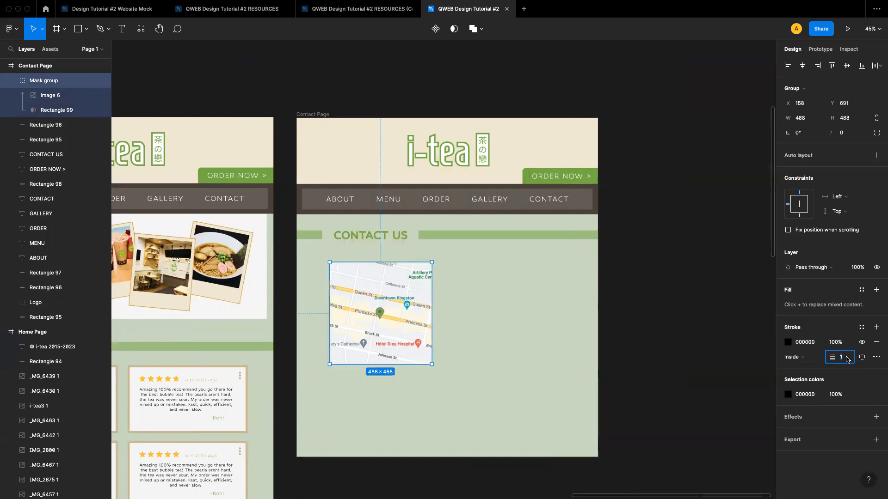
text(10)
click(787, 342)
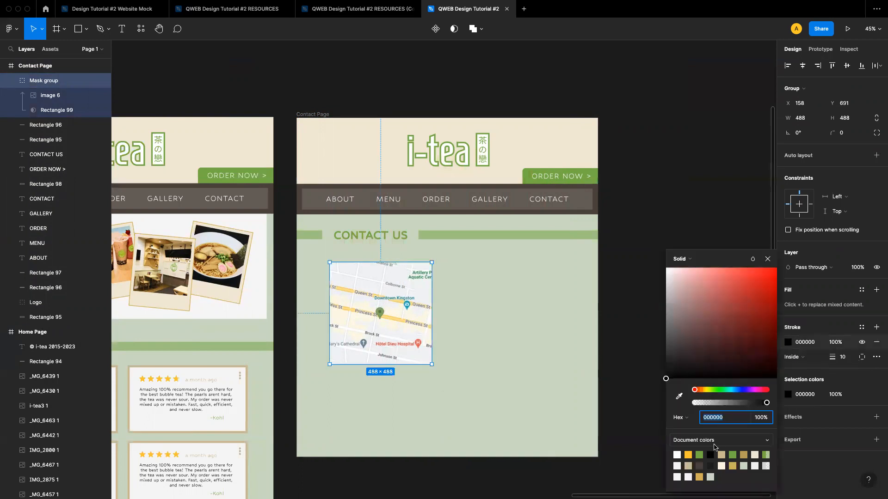
click(743, 456)
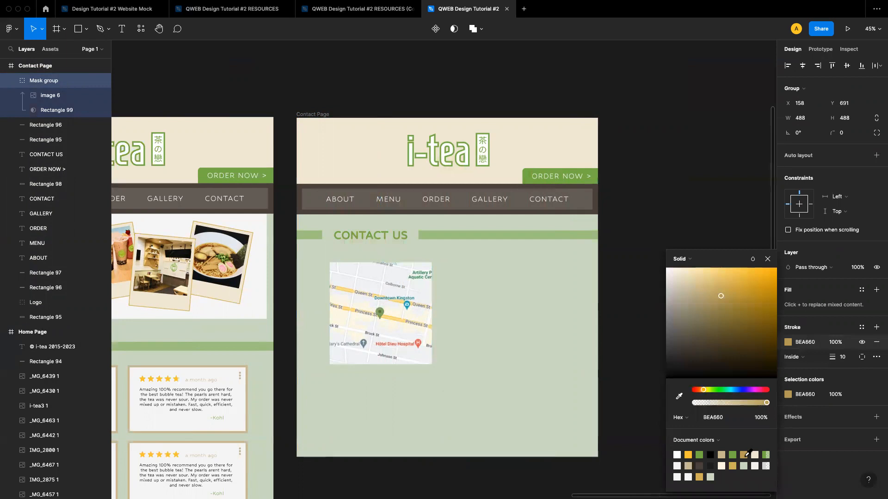
click(767, 260)
Set the map group's stroke position to Outside
scroll(391, 310, up, 5)
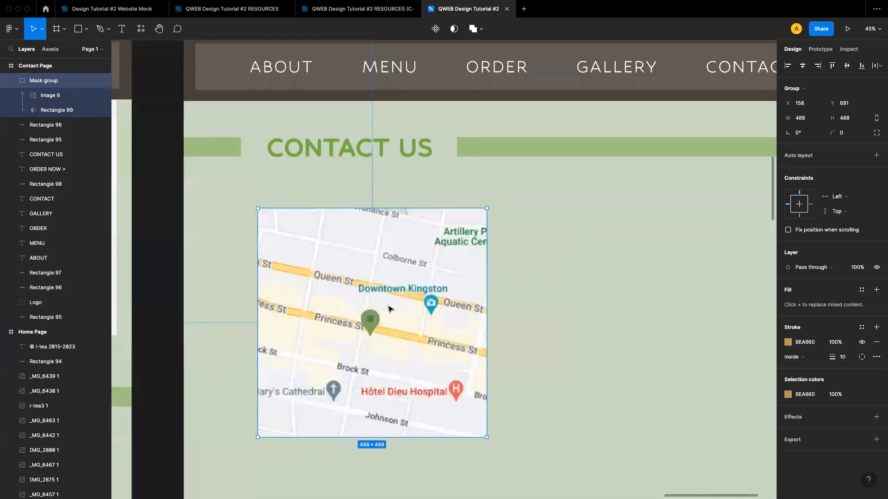
scroll(390, 309, down, 1)
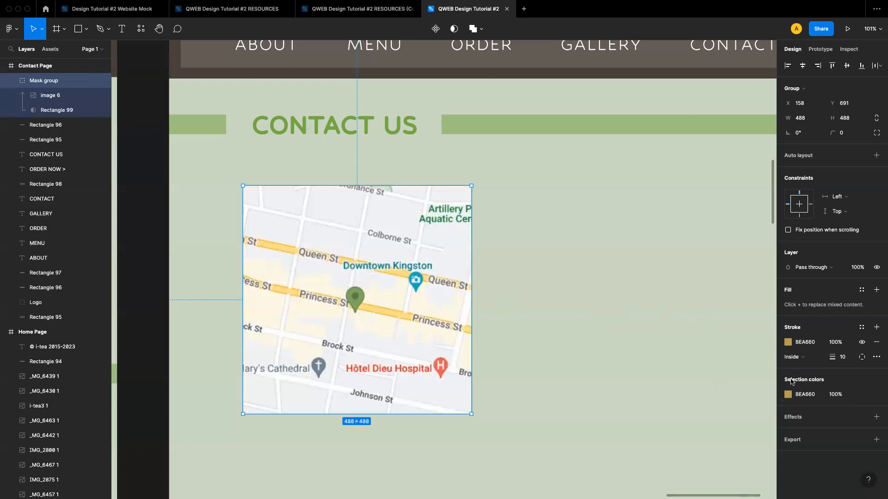
click(793, 358)
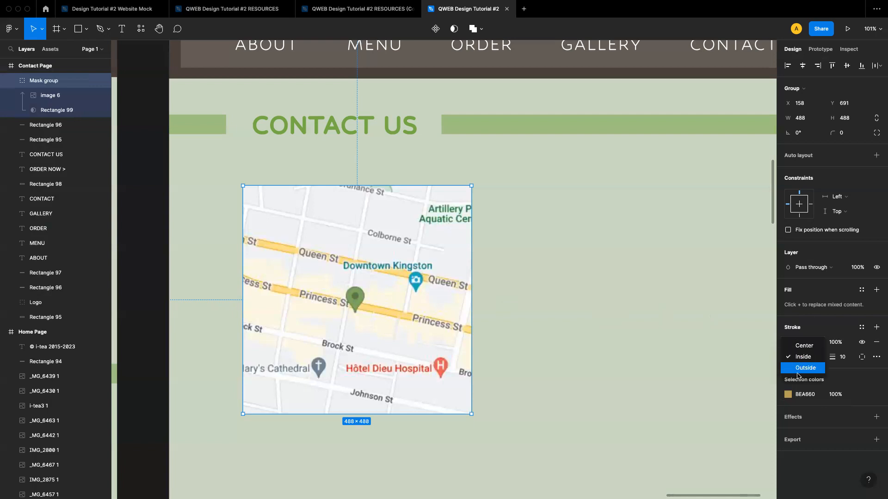
click(798, 369)
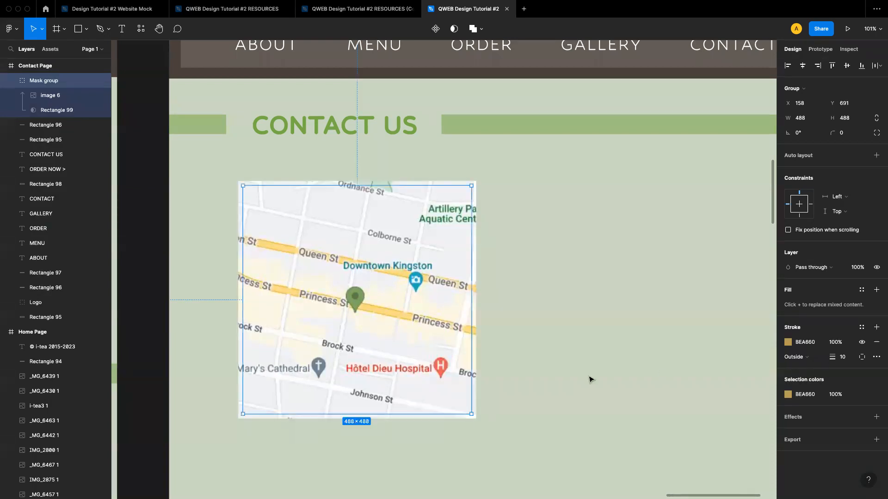
Set the stroke weight of the mask shape Rectangle 99 to 20 px
click(502, 304)
click(461, 270)
click(500, 194)
click(446, 206)
click(44, 110)
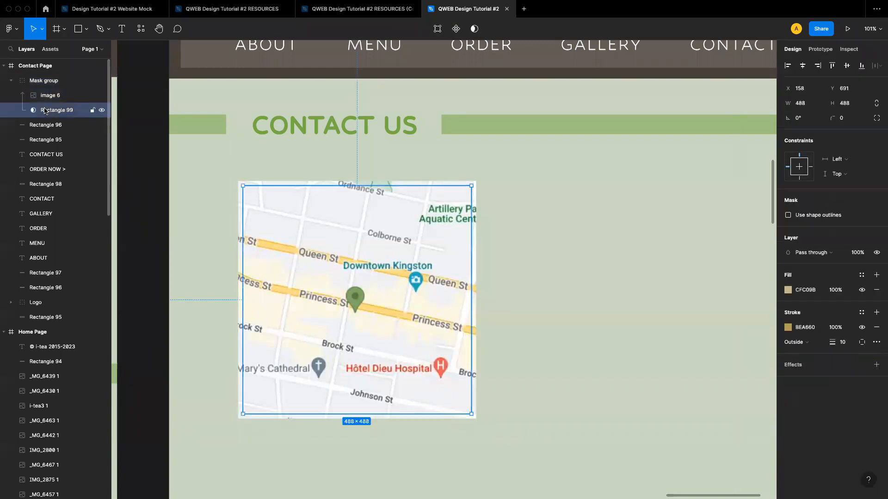
click(844, 346)
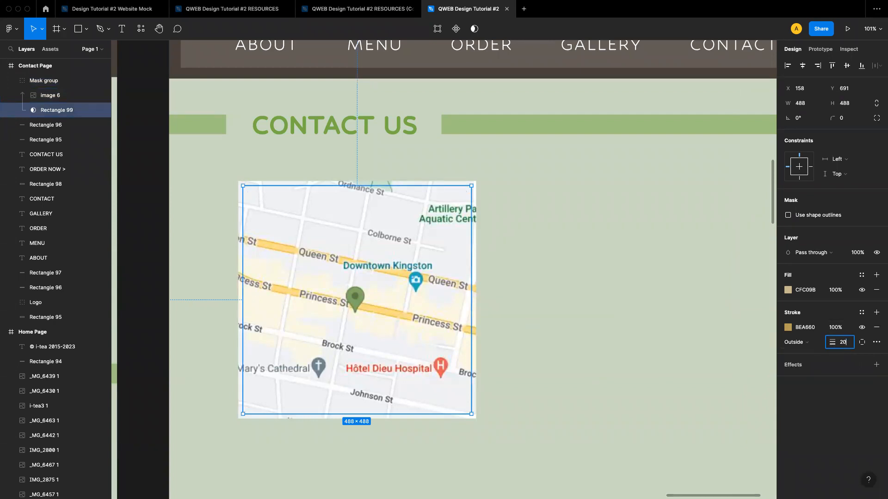
text(20)
key(Return)
Undo the last three stroke edits on the map
click(524, 248)
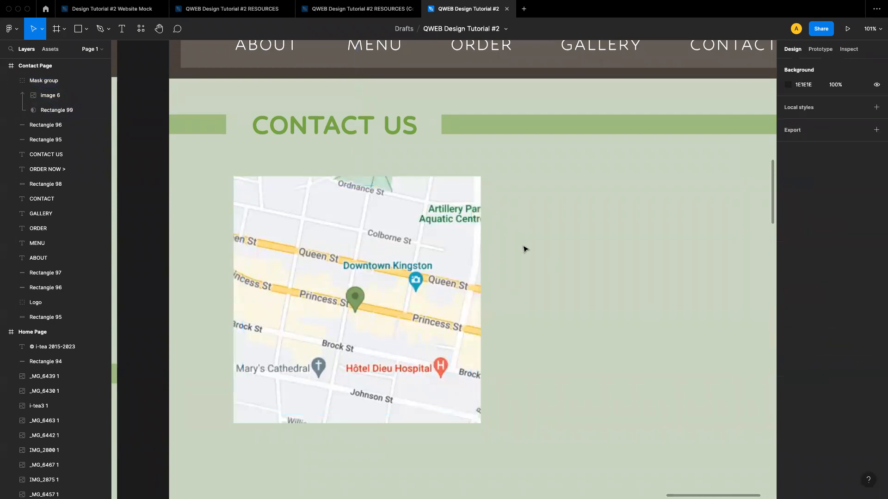
click(445, 241)
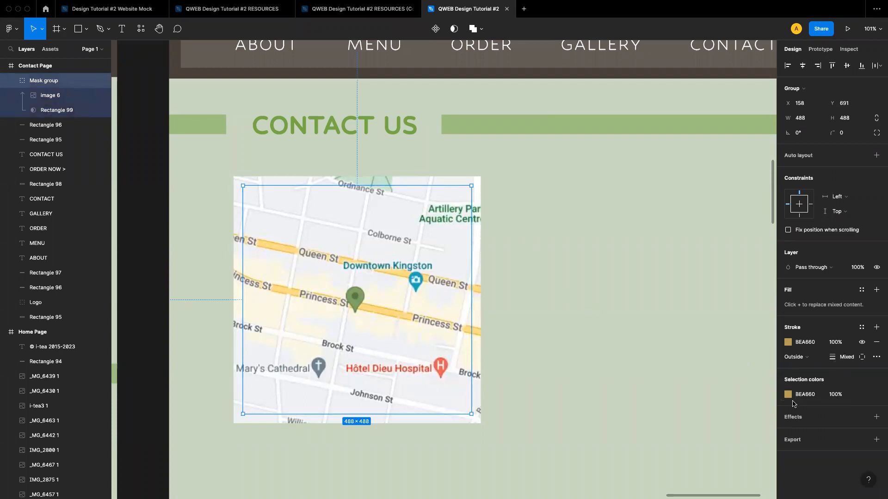
click(798, 357)
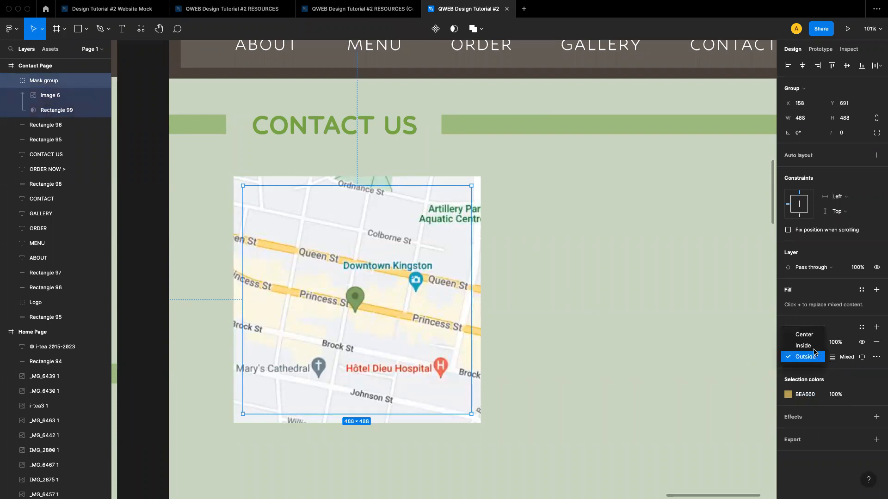
click(808, 357)
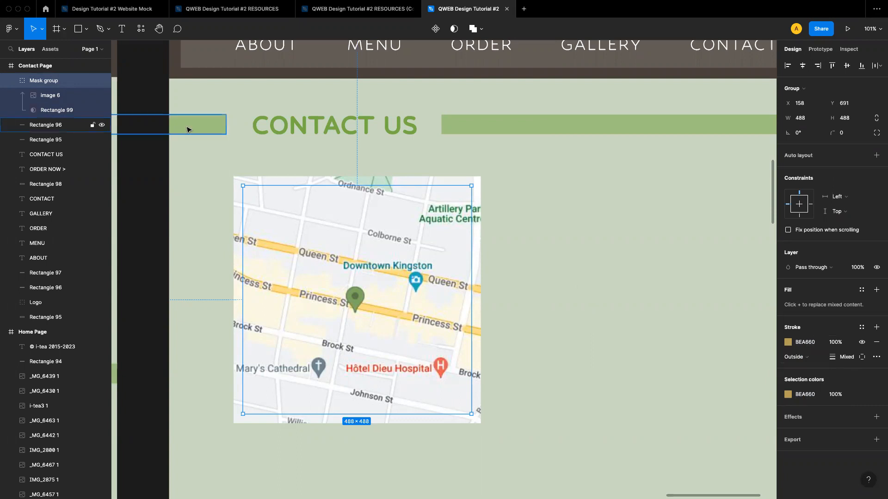
click(498, 228)
click(467, 227)
click(525, 228)
key(super+z)
key(super+z)
key(super+z)
click(520, 252)
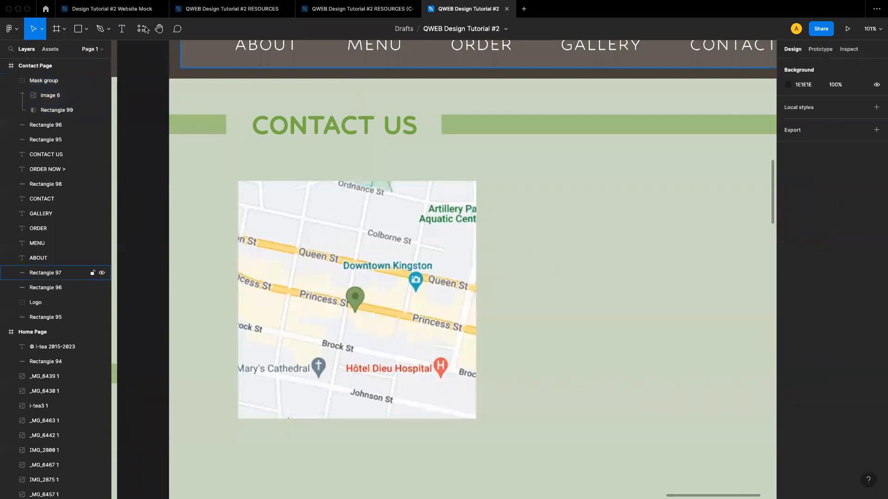
Draw a rectangle about 513 × 410 px over the map, then stretch it and shift it right
click(86, 28)
click(88, 49)
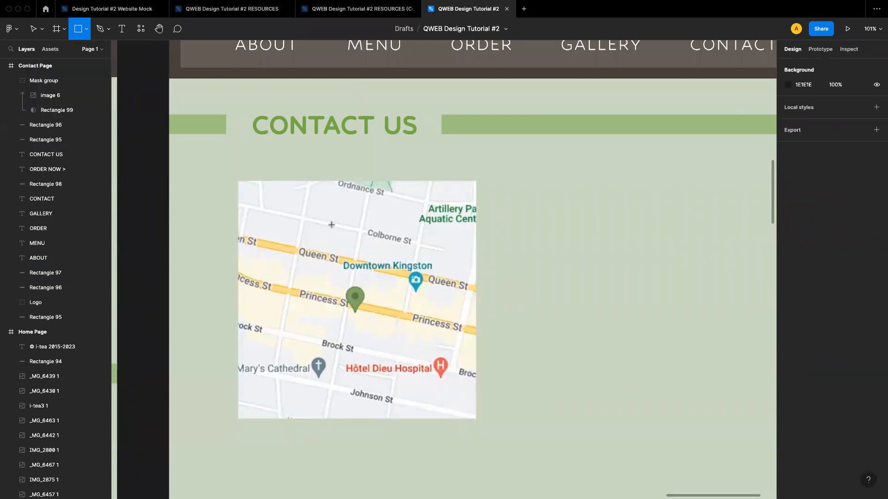
drag(231, 172, 471, 363)
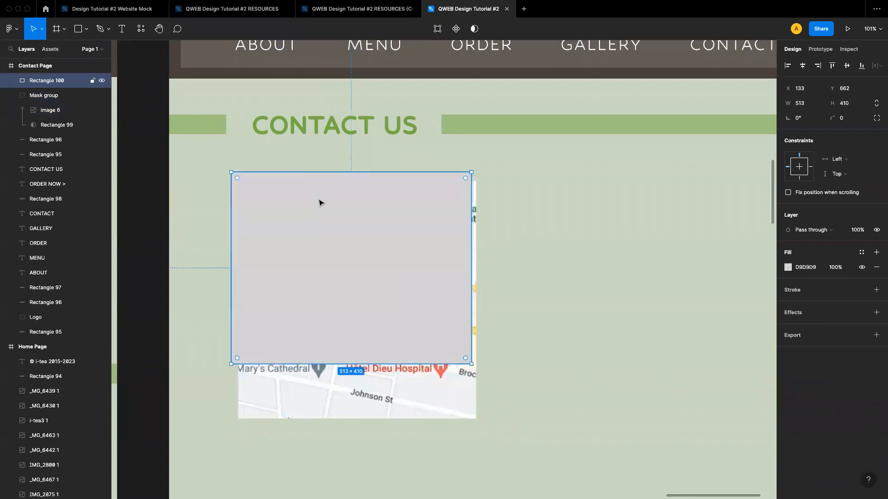
drag(471, 364, 481, 425)
drag(386, 361, 511, 357)
Group the masked map and rename the new group Map
click(260, 312)
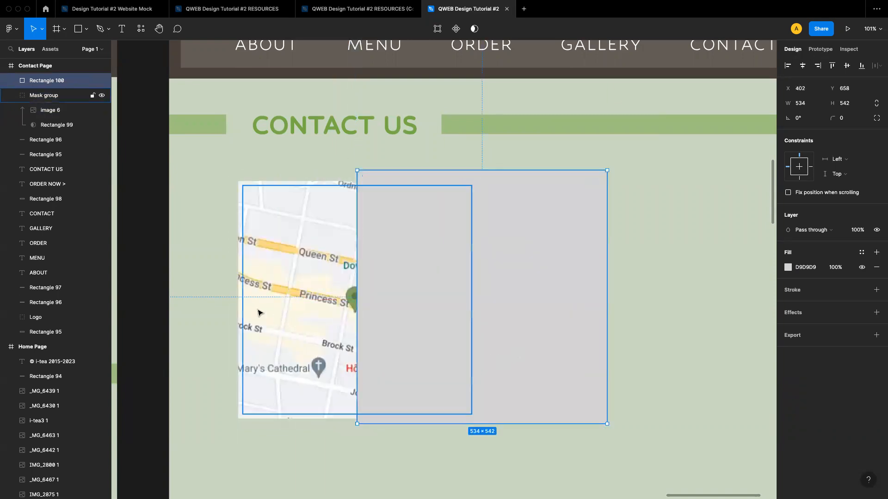
right_click(42, 97)
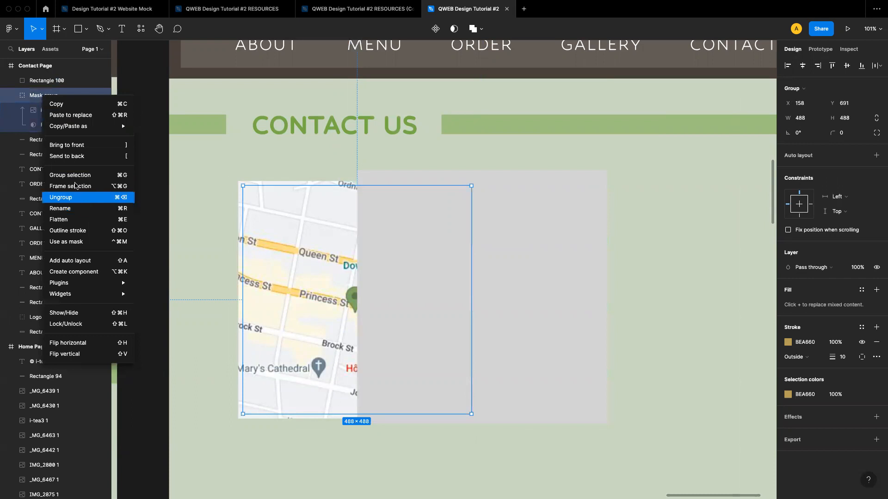
click(70, 175)
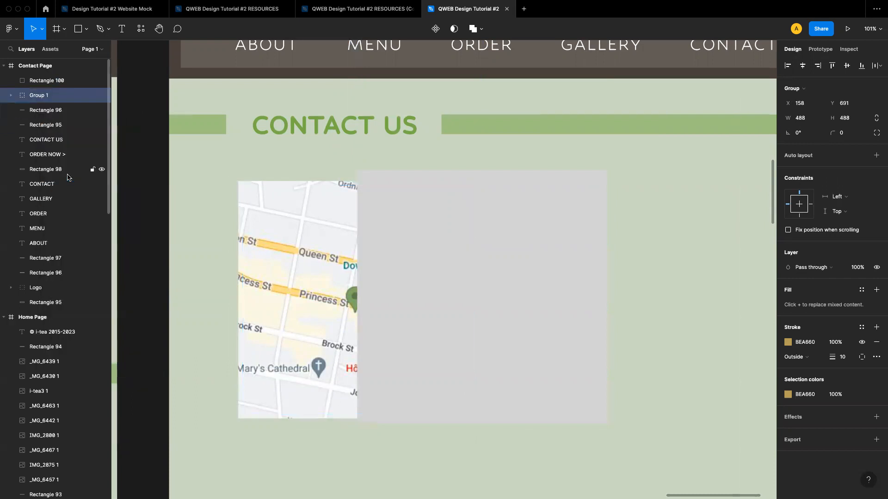
double_click(45, 98)
text(Mask)
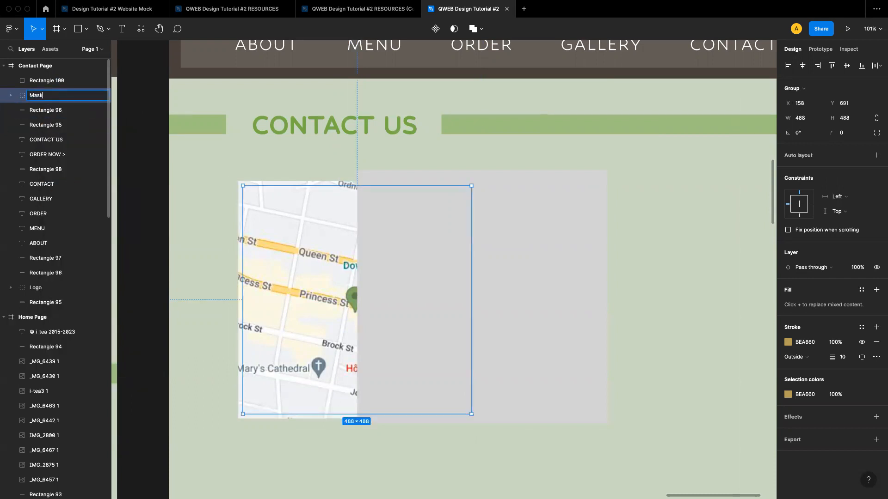
key(Return)
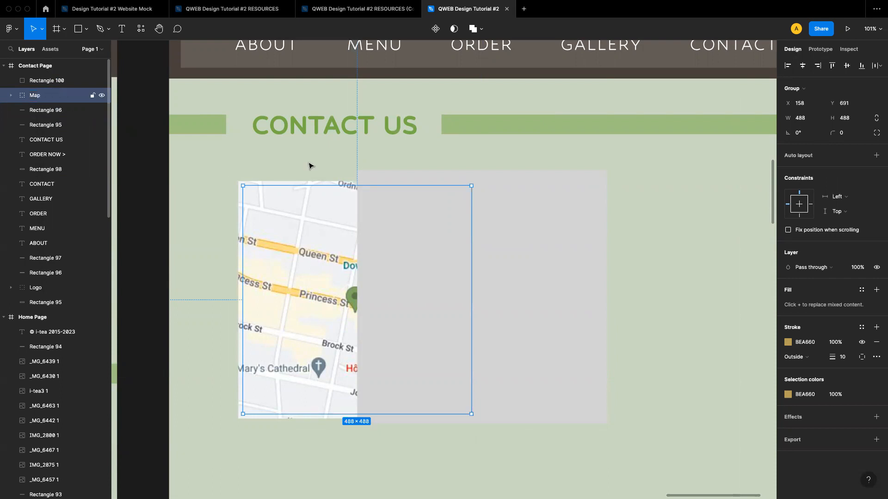
Delete the grey rectangle beside the map
click(527, 270)
key(Delete)
Remove the stroke from the Map group
click(331, 321)
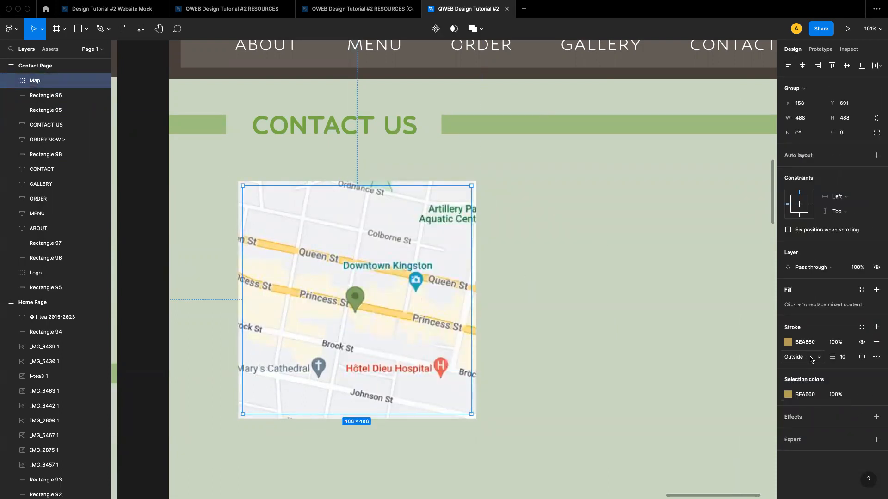
click(876, 342)
click(570, 277)
click(405, 246)
Draw a rectangle about 519 × 516 px around the map and send it behind the Map group
click(85, 31)
click(88, 52)
click(237, 172)
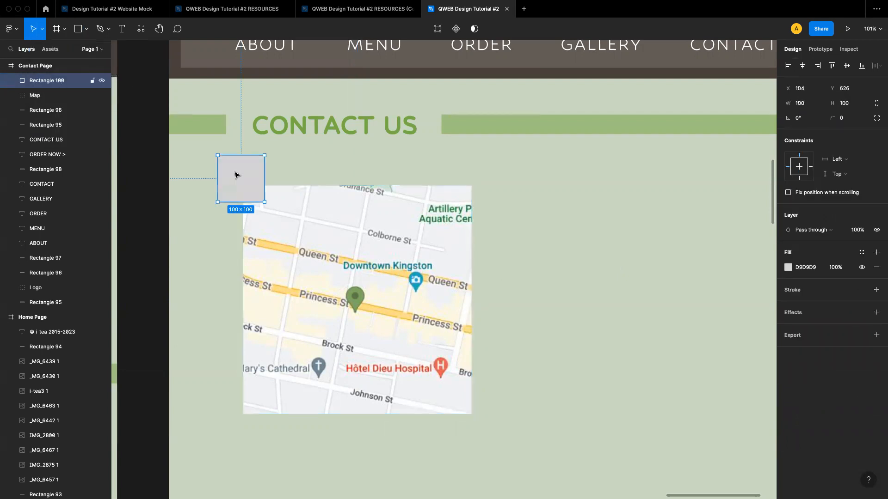
drag(259, 184, 477, 420)
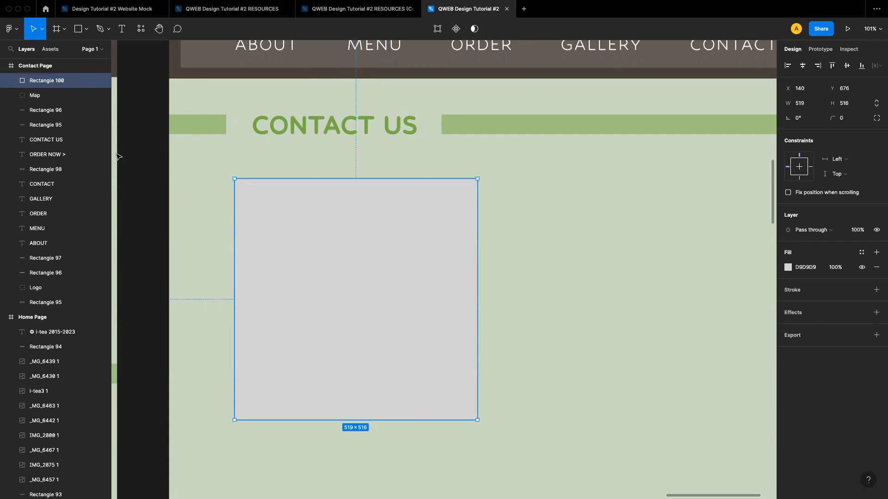
key(super+bracketleft)
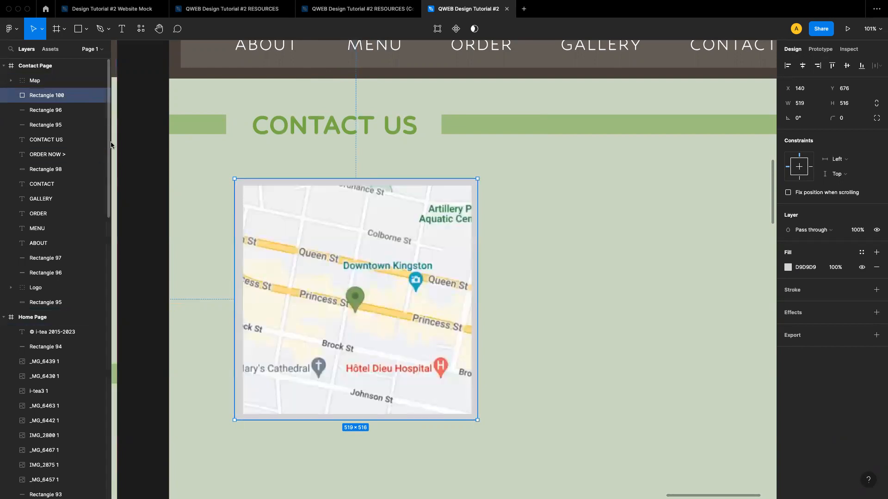
Round the corners of the rectangle framing the map to a radius of 5
click(557, 314)
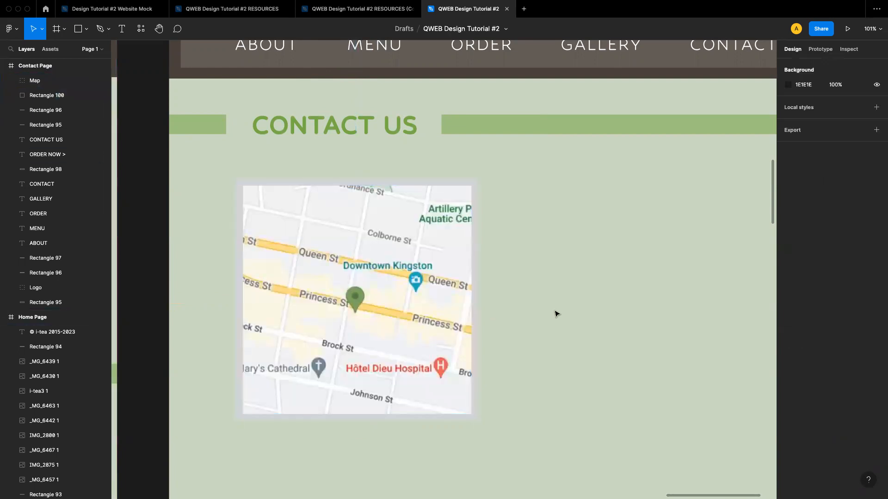
click(240, 185)
click(848, 121)
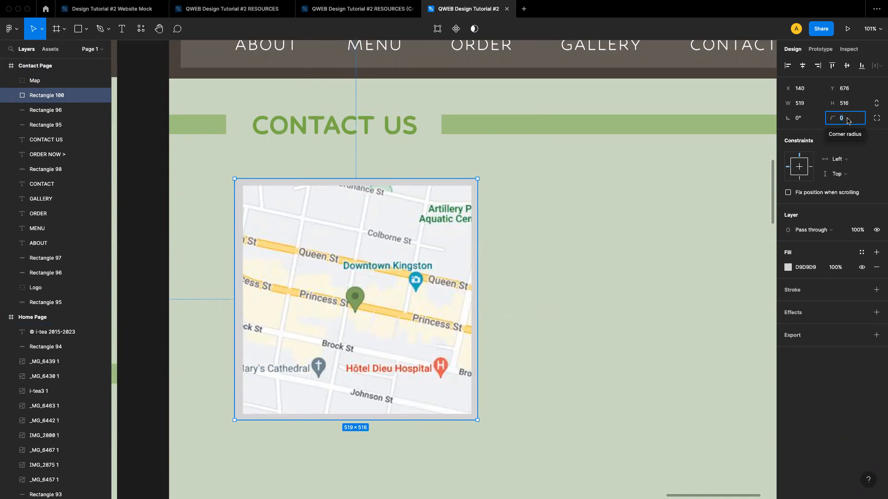
text(5)
click(659, 250)
Fill the map's frame rectangle with the gold document colour BEA660
click(451, 183)
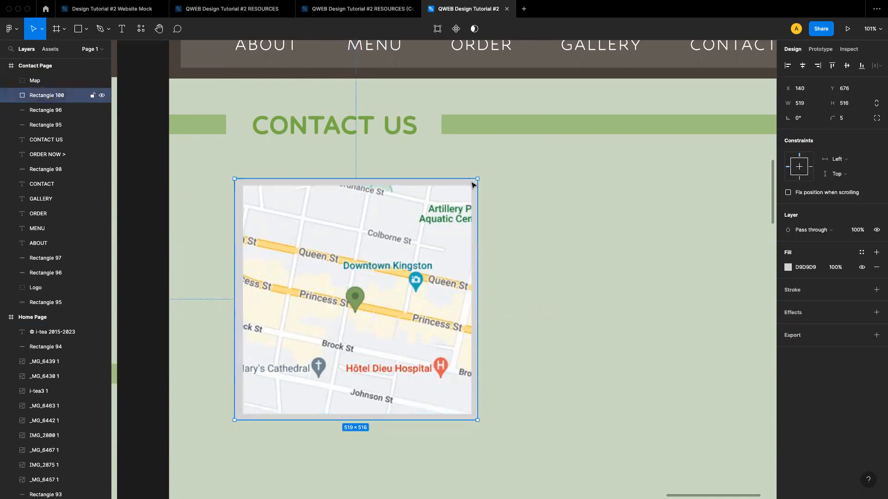
click(788, 268)
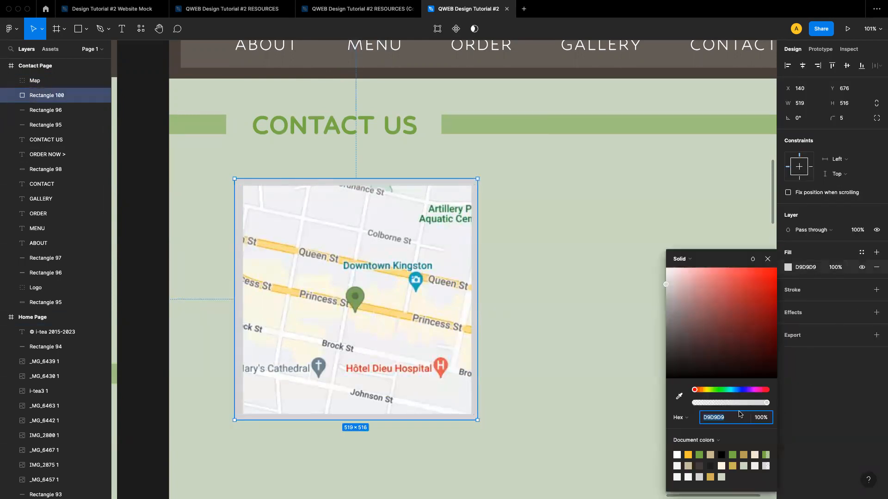
click(743, 455)
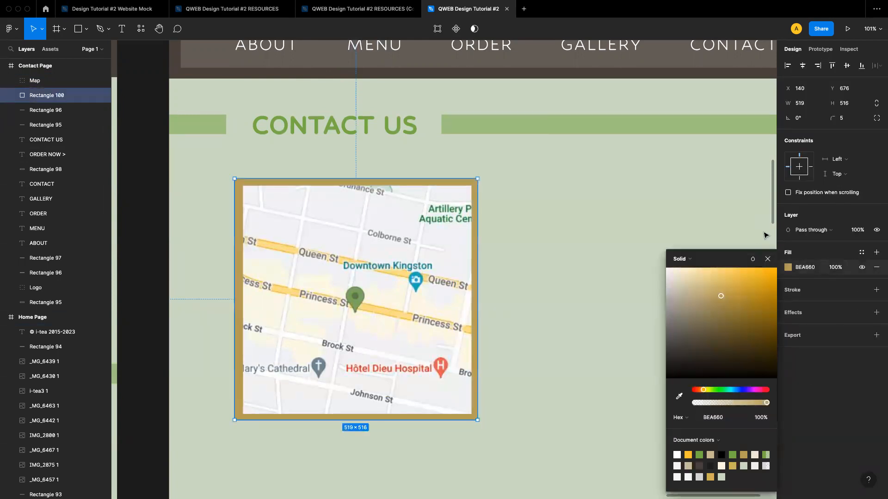
click(767, 259)
click(600, 289)
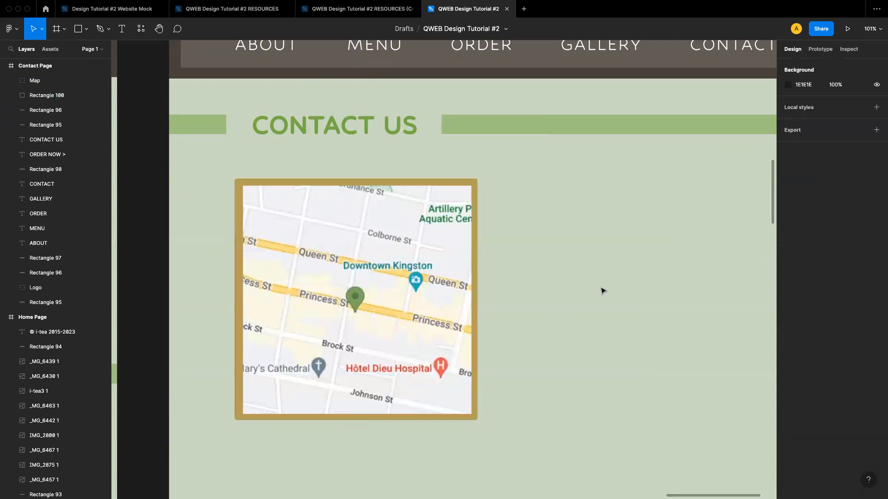
Try a black 10 px stroke in several positions on the frame rectangle, then remove the stroke
click(435, 184)
click(792, 291)
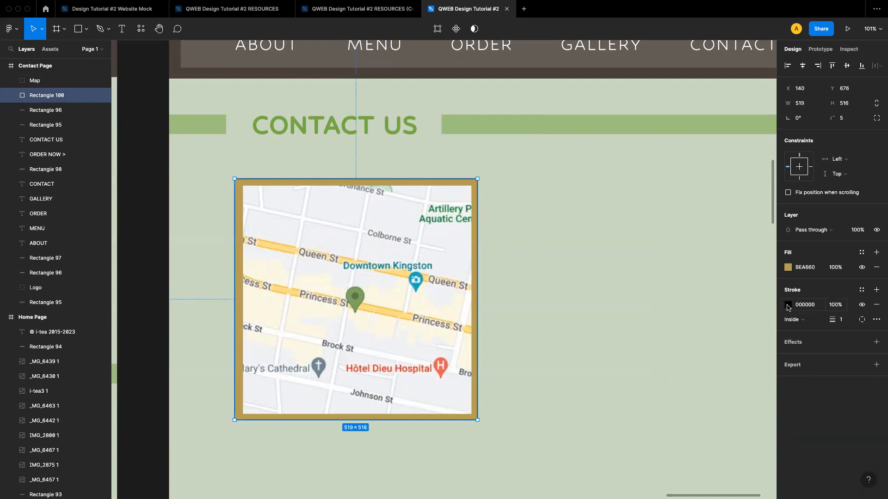
click(484, 259)
click(465, 182)
click(795, 320)
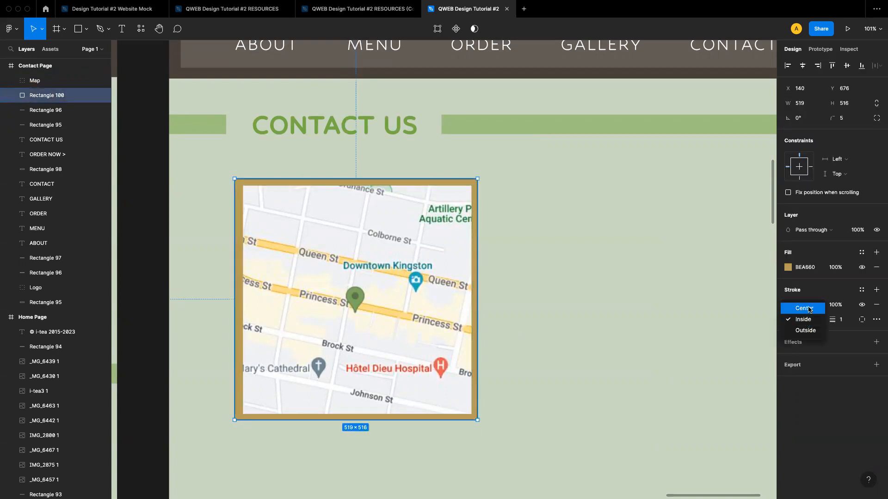
click(809, 310)
scroll(438, 175, up, 5)
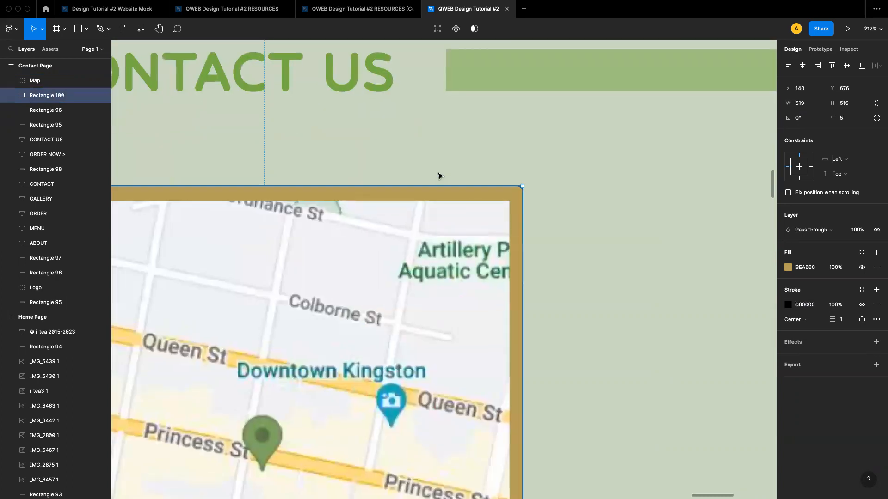
scroll(438, 175, left, 2)
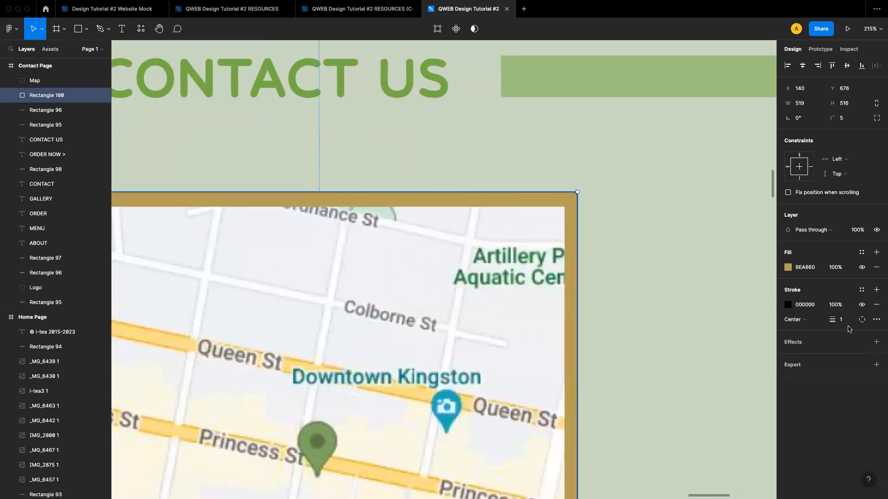
click(798, 316)
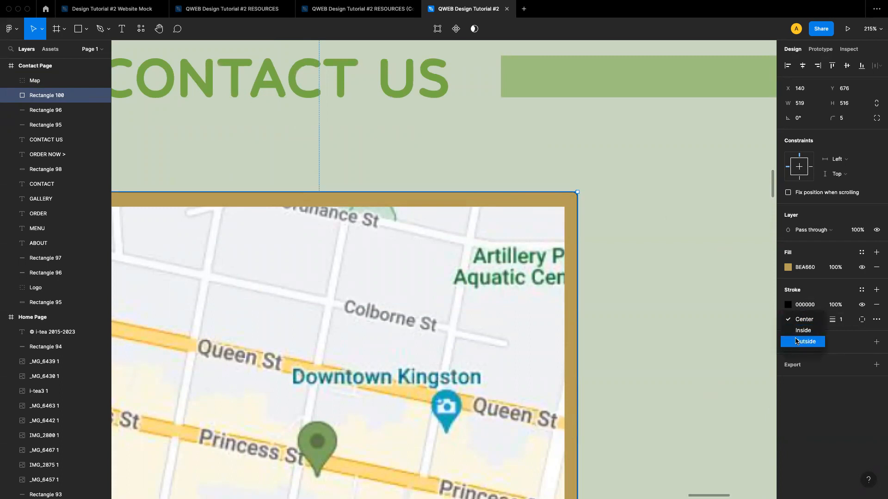
click(799, 331)
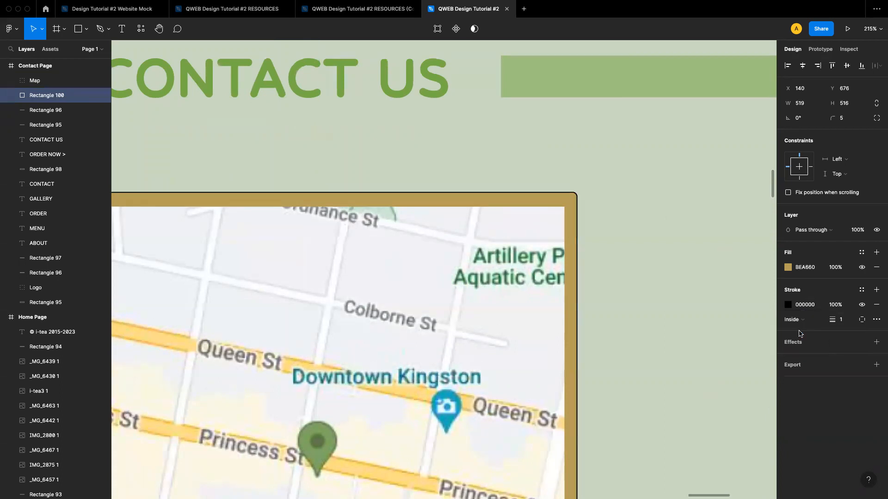
click(842, 321)
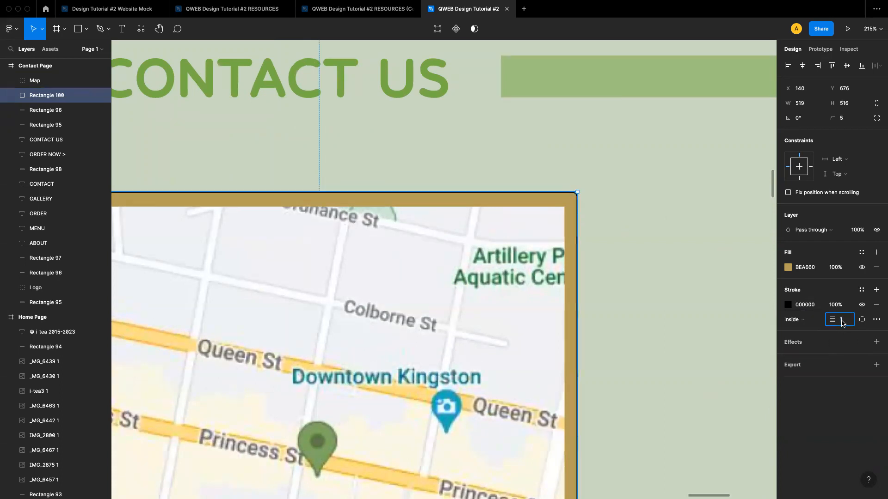
key(Return)
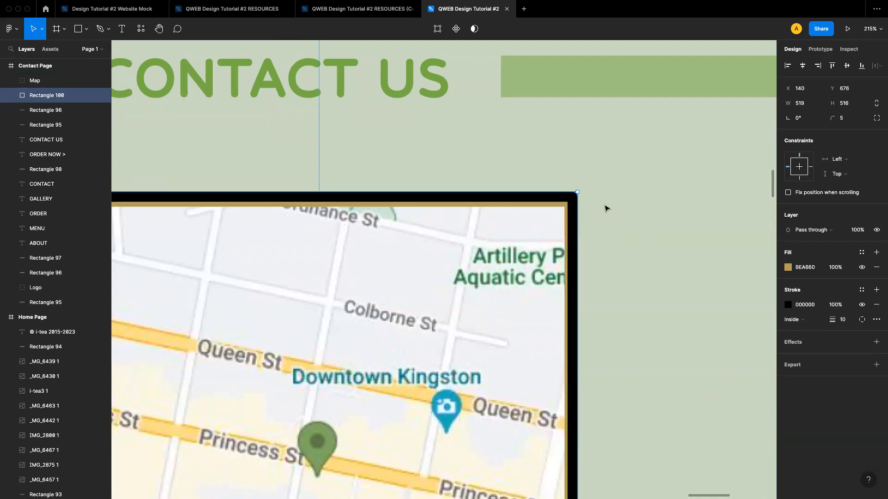
click(797, 321)
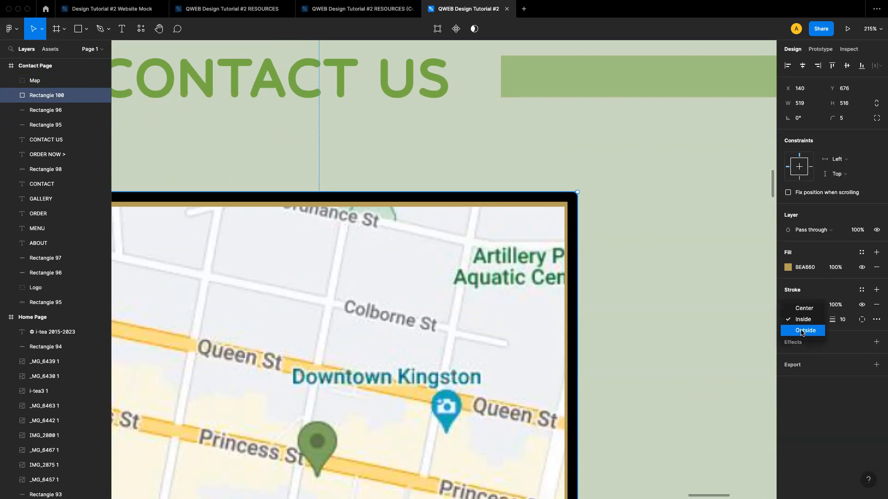
click(801, 334)
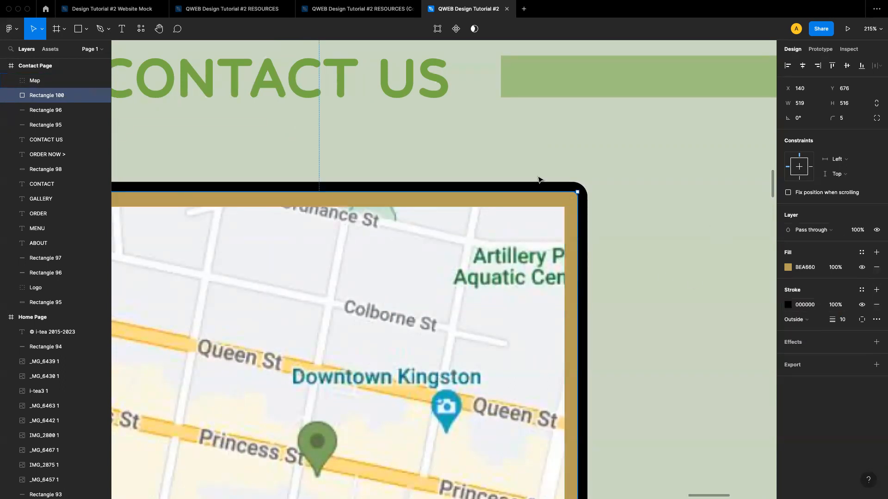
click(876, 305)
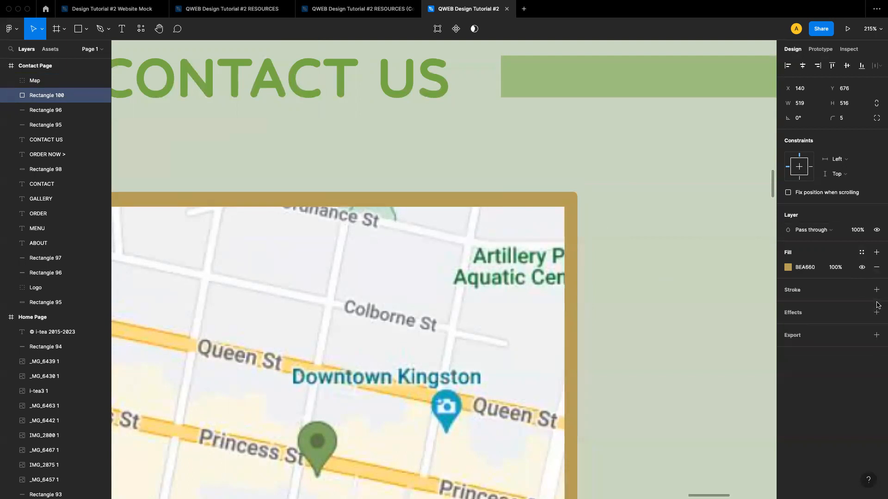
Copy the business hours, location and phone number texts from the Home Page footer beside the Contact Page map
scroll(641, 251, down, 5)
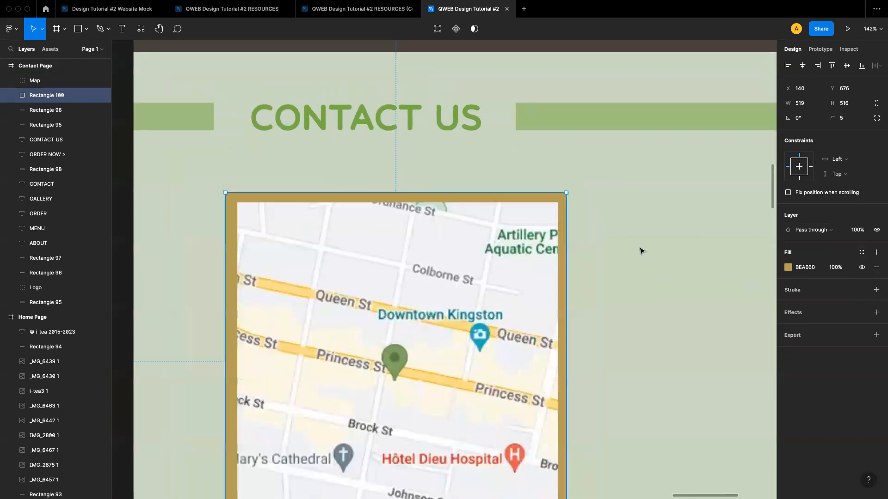
scroll(641, 251, down, 3)
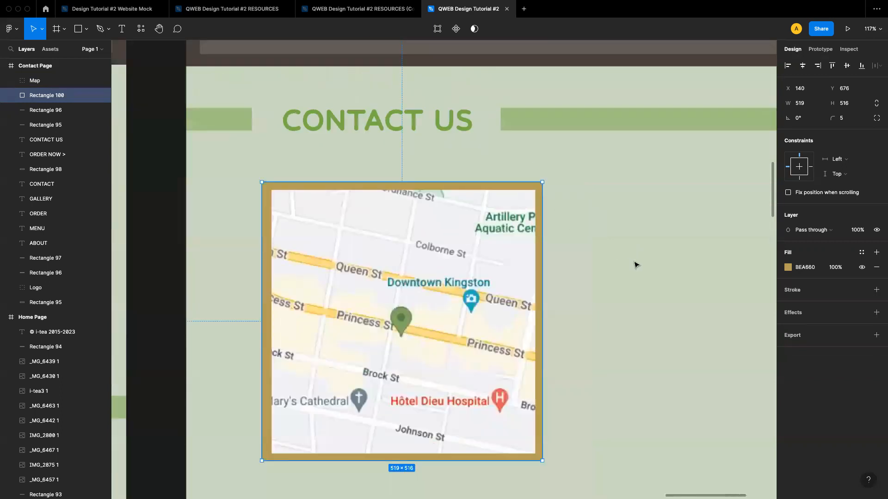
click(633, 265)
scroll(634, 265, down, 4)
scroll(635, 266, right, 3)
scroll(478, 234, down, 1)
scroll(479, 233, down, 3)
scroll(478, 233, down, 15)
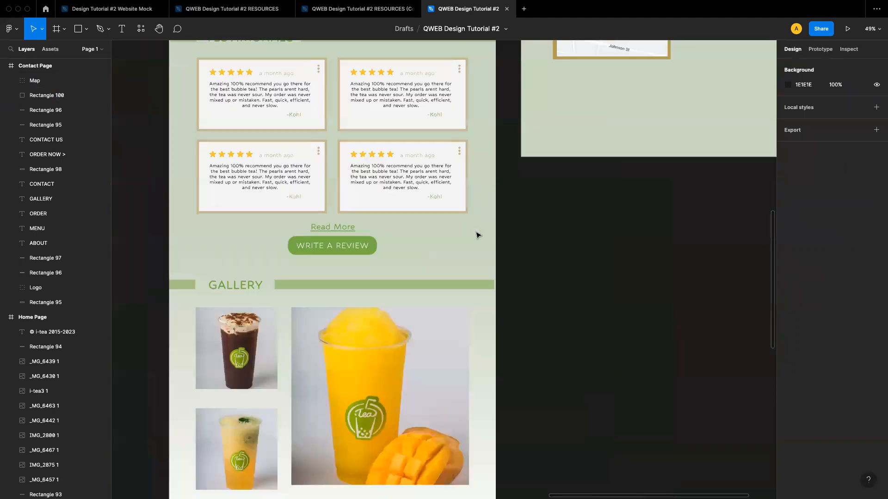
scroll(478, 234, left, 10)
scroll(478, 234, up, 5)
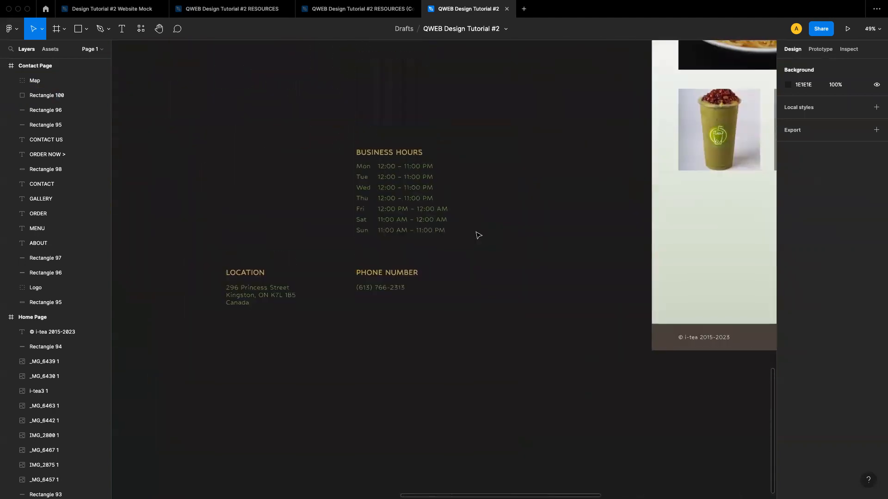
drag(227, 138, 472, 324)
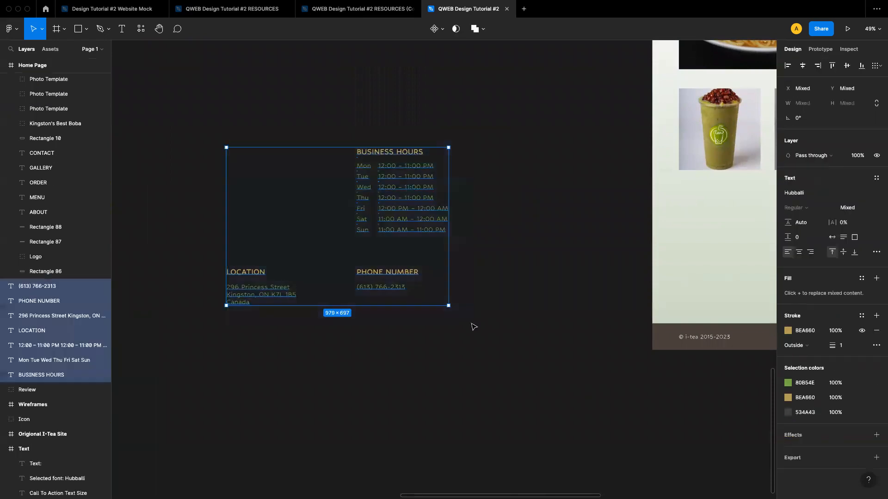
drag(385, 195, 456, 166)
Set the fill of the days, hours, address and phone number texts to black 000000
scroll(552, 226, right, 9)
scroll(552, 226, up, 3)
scroll(552, 226, right, 10)
scroll(552, 226, up, 11)
scroll(552, 226, left, 3)
scroll(469, 178, left, 2)
scroll(469, 179, up, 1)
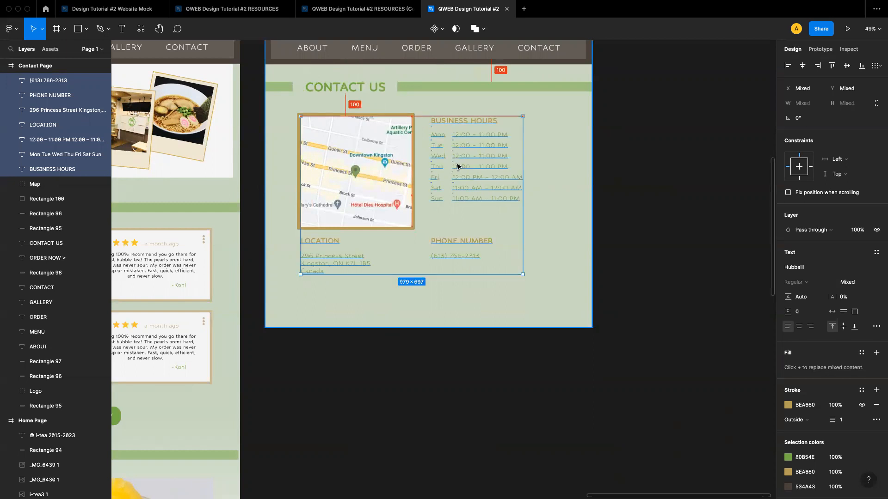
click(660, 217)
click(459, 173)
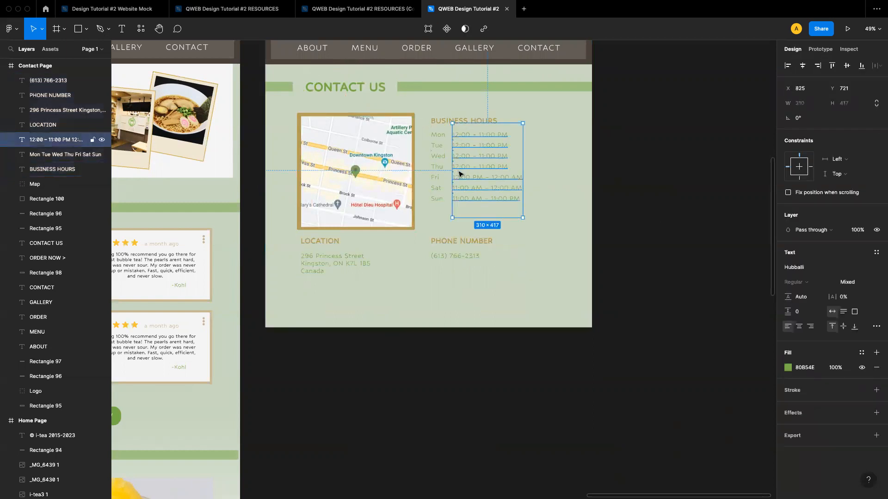
shift+click(437, 177)
shift+click(455, 257)
shift+click(329, 257)
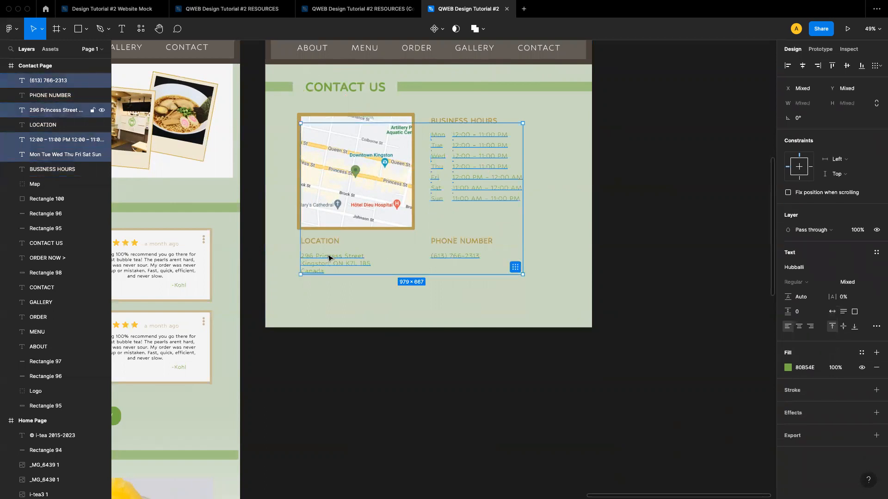
click(788, 367)
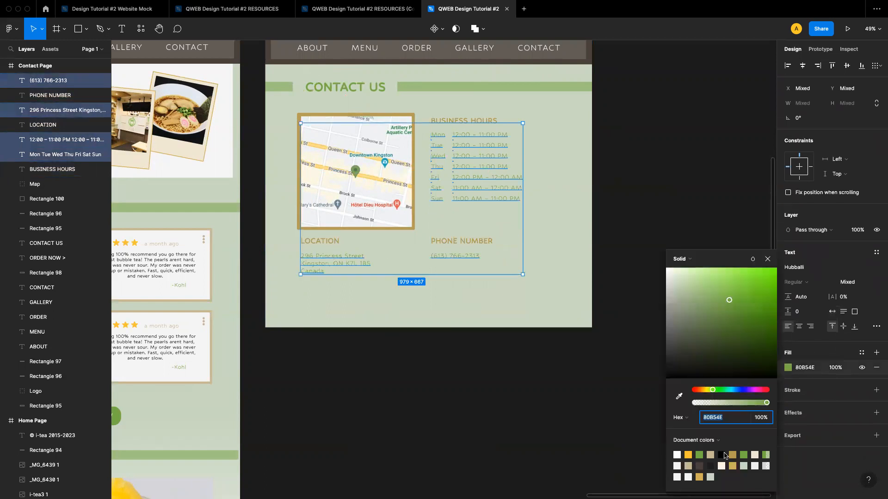
click(721, 454)
click(706, 311)
click(706, 311)
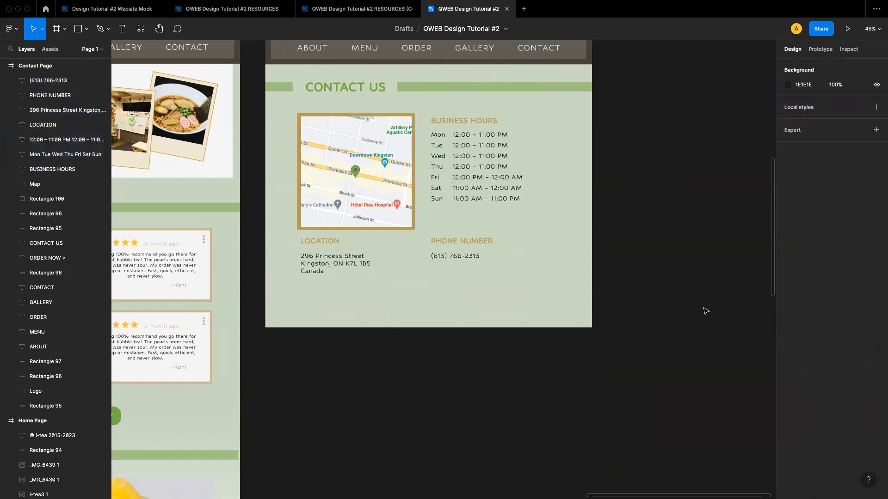
Try centre and right alignment on the opening hours text before returning it to left alignment
scroll(439, 198, up, 2)
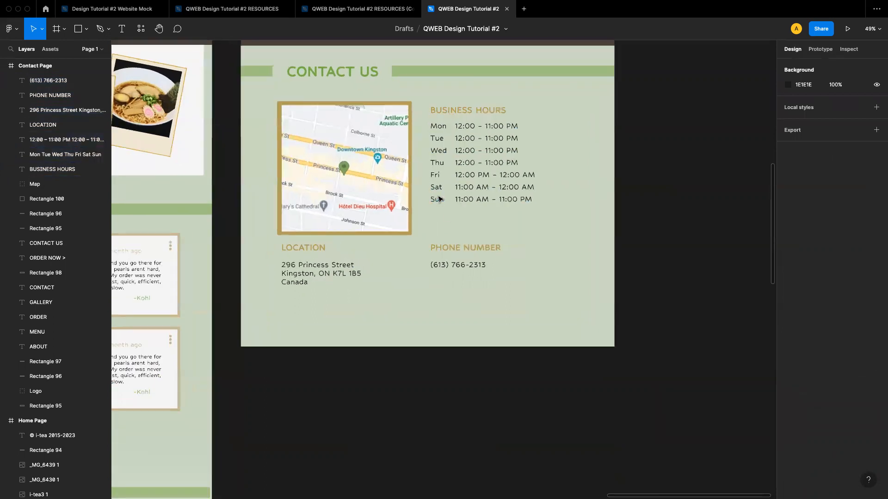
scroll(438, 198, up, 2)
click(458, 162)
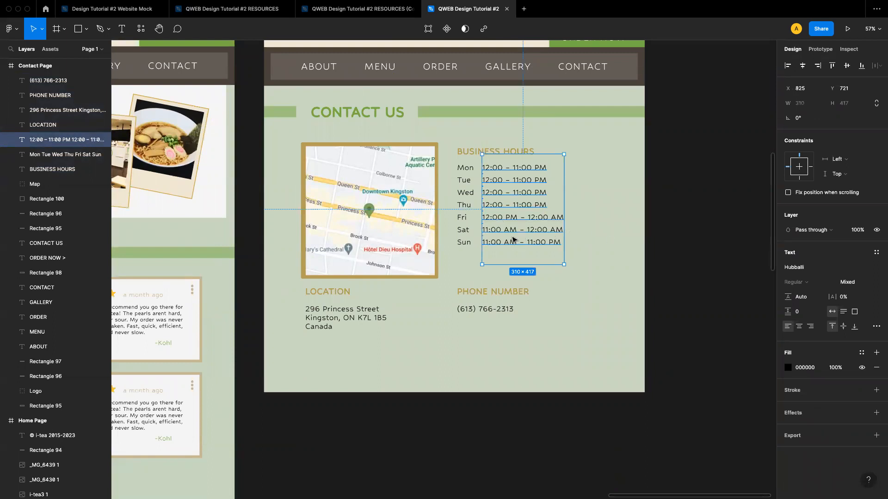
click(799, 327)
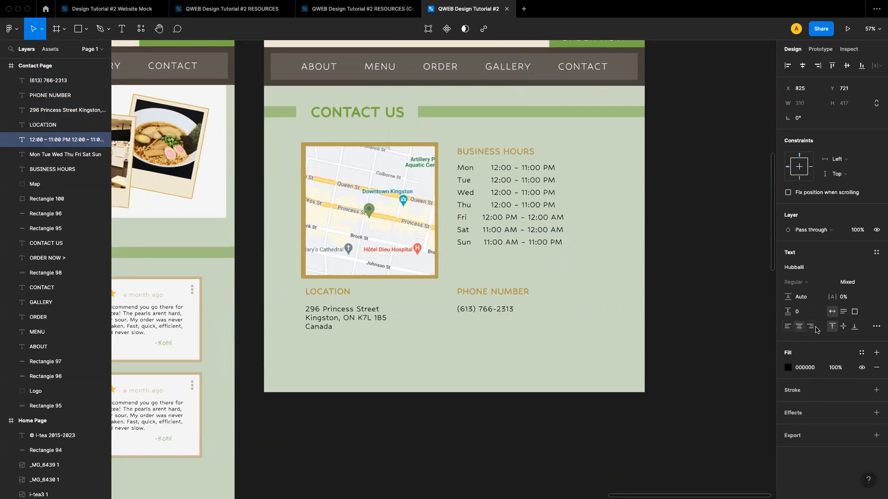
click(812, 328)
click(787, 327)
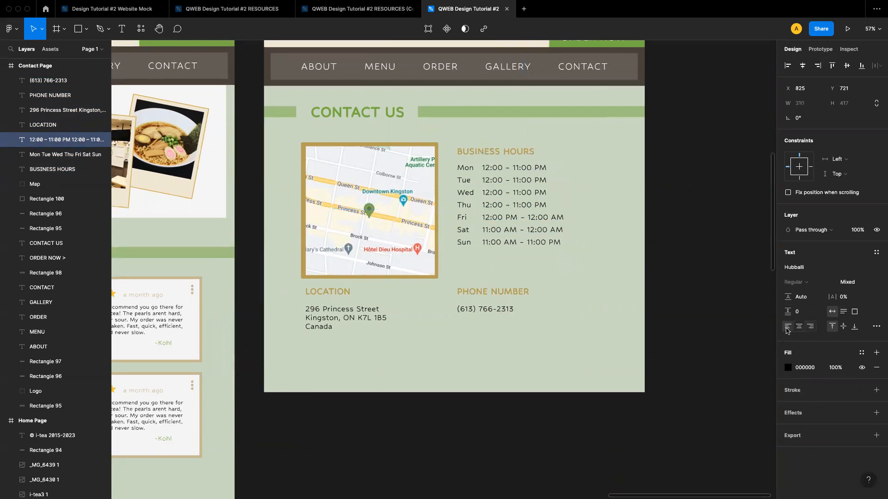
click(678, 300)
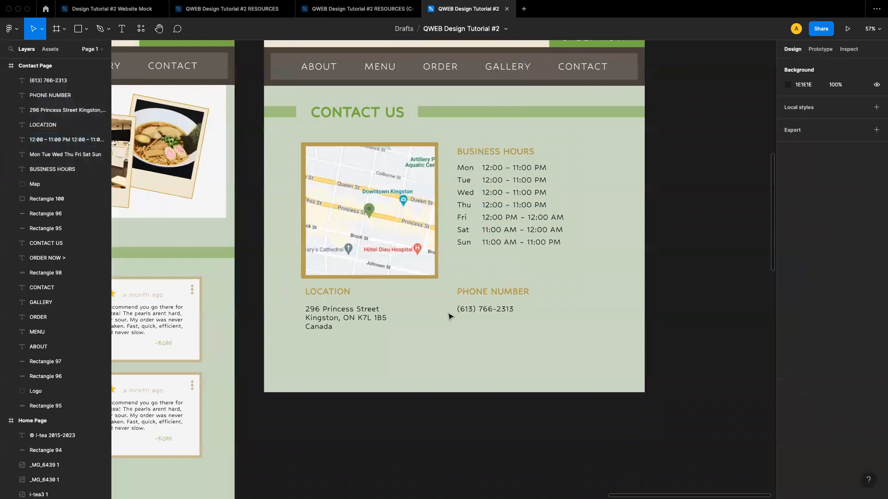
Move the location and phone number headings with their texts slightly lower on the Contact Page
scroll(449, 316, up, 2)
scroll(449, 316, down, 2)
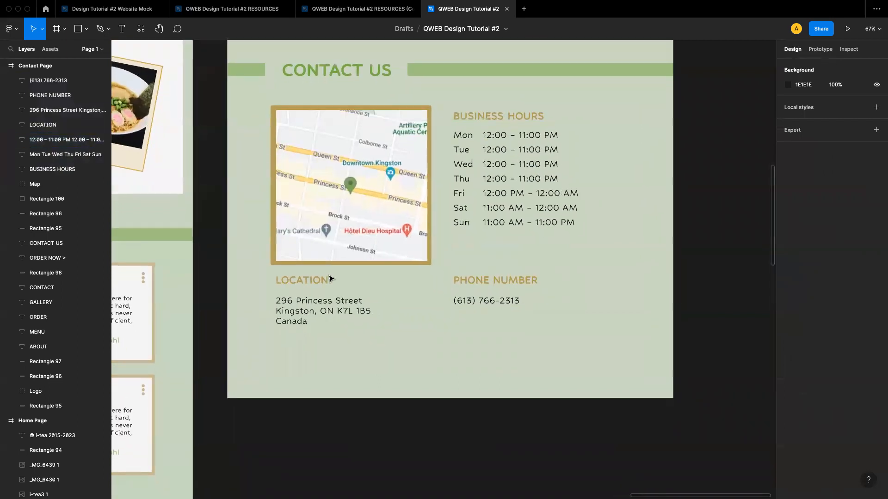
click(308, 287)
shift+click(309, 319)
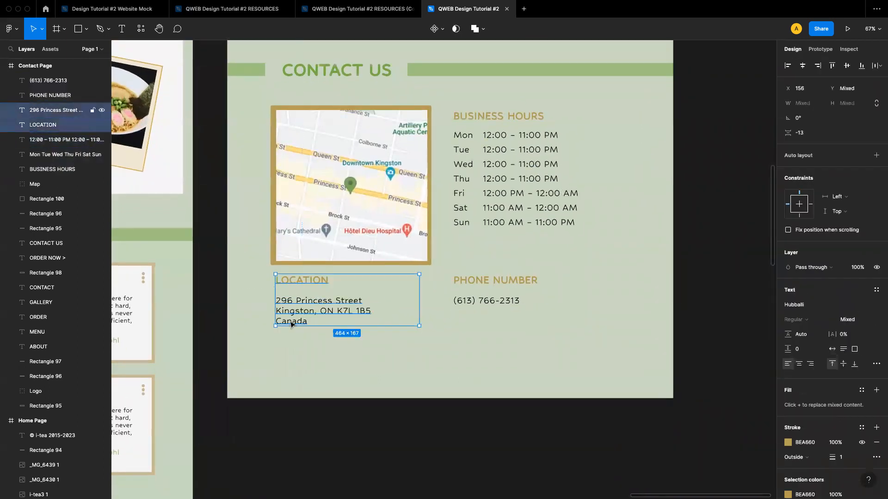
shift+click(489, 279)
shift+click(476, 300)
drag(462, 285, 462, 293)
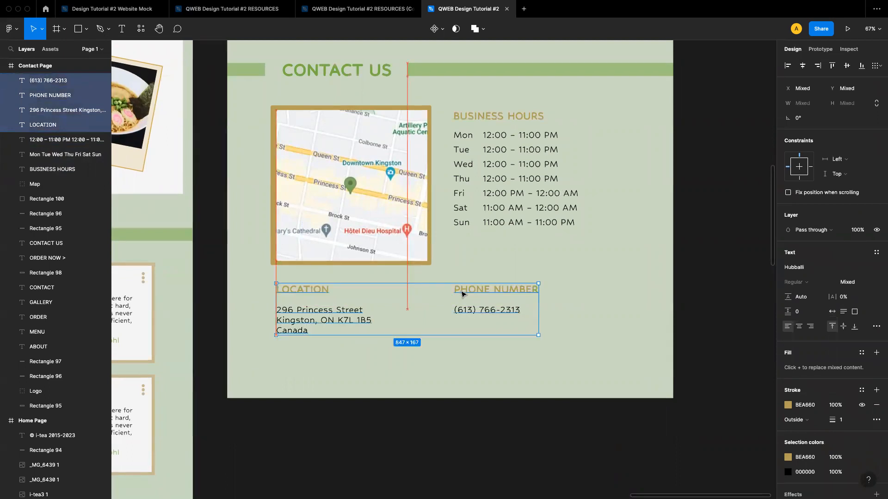
Review the Contact Page layout of the map, hours, location and phone sections at different zoom levels
click(716, 259)
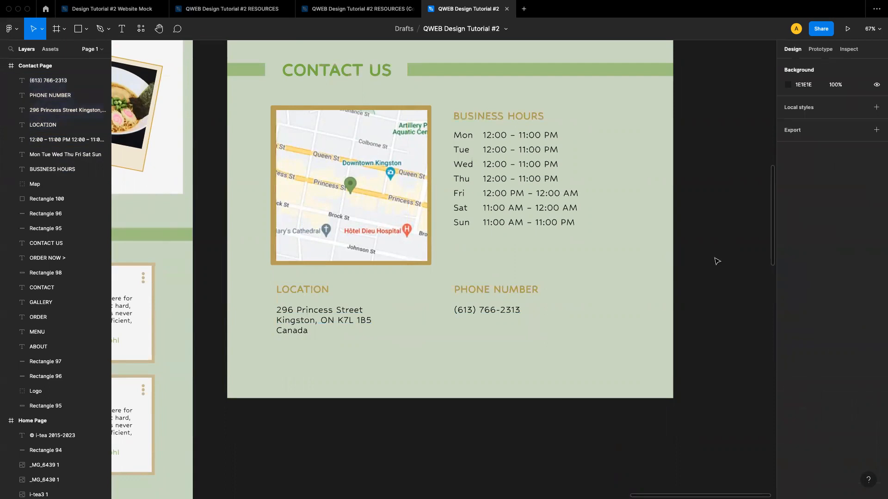
scroll(716, 259, down, 2)
scroll(716, 259, down, 1)
scroll(716, 259, right, 3)
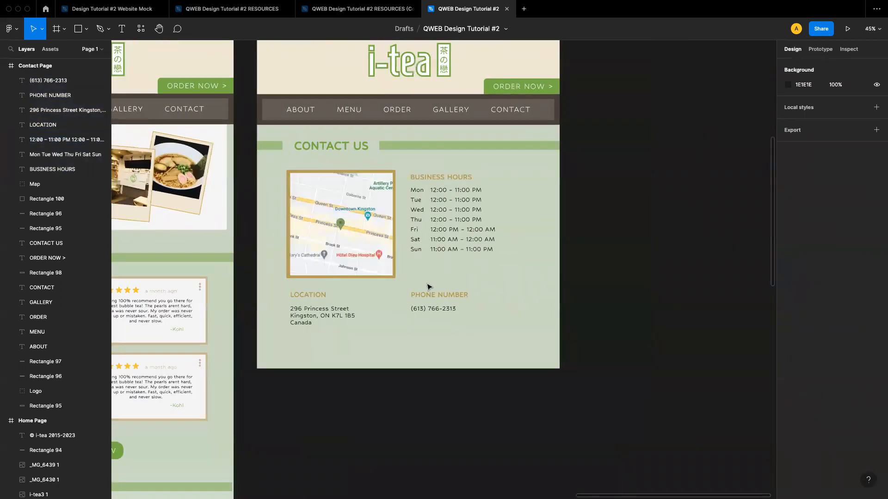
scroll(426, 308, down, 2)
scroll(426, 309, up, 2)
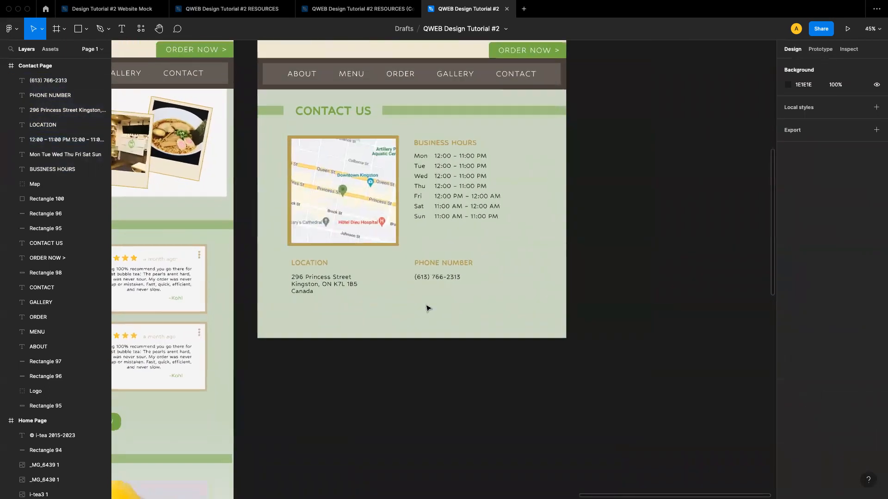
scroll(426, 309, up, 5)
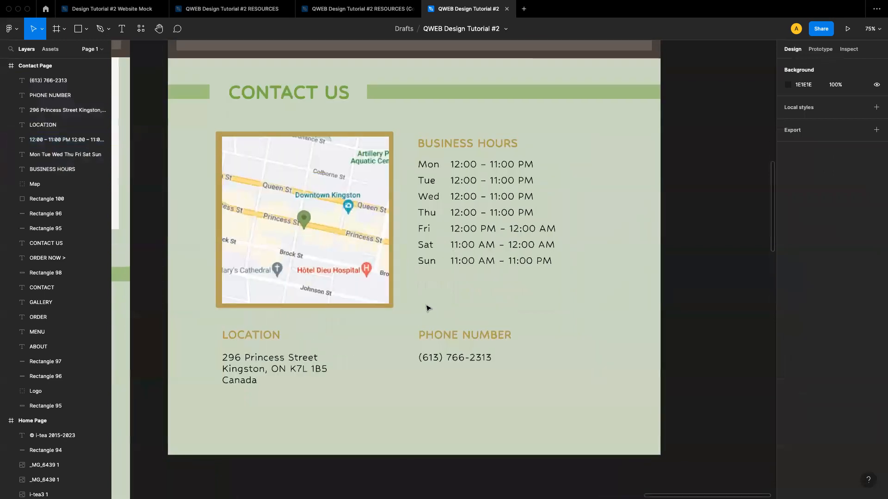
scroll(426, 309, down, 1)
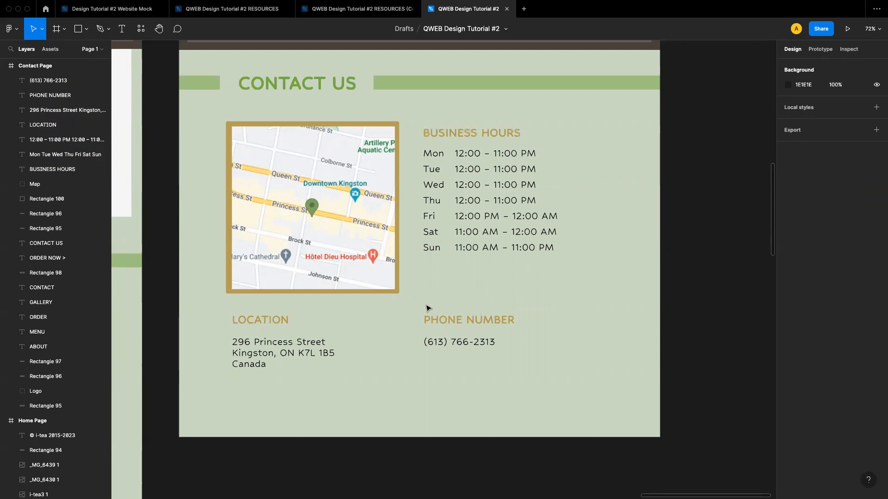
scroll(425, 308, up, 5)
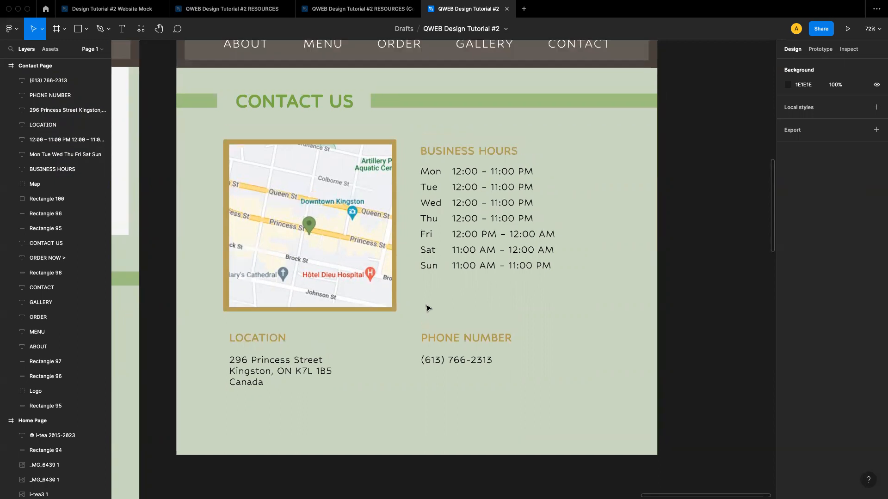
scroll(472, 215, down, 5)
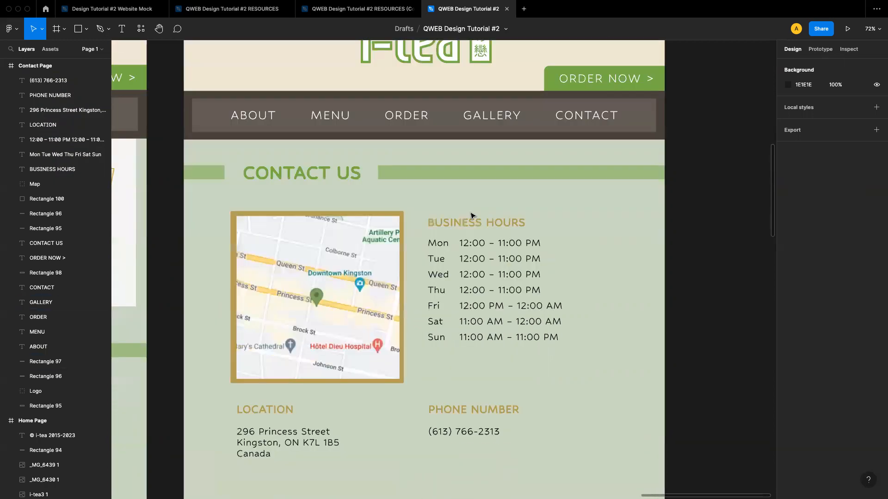
scroll(472, 215, up, 2)
scroll(471, 216, down, 1)
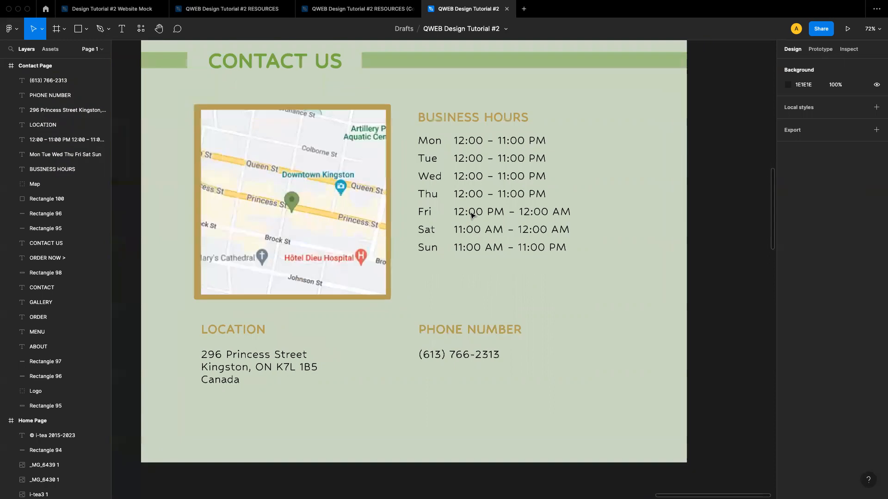
scroll(472, 216, up, 1)
scroll(472, 215, up, 1)
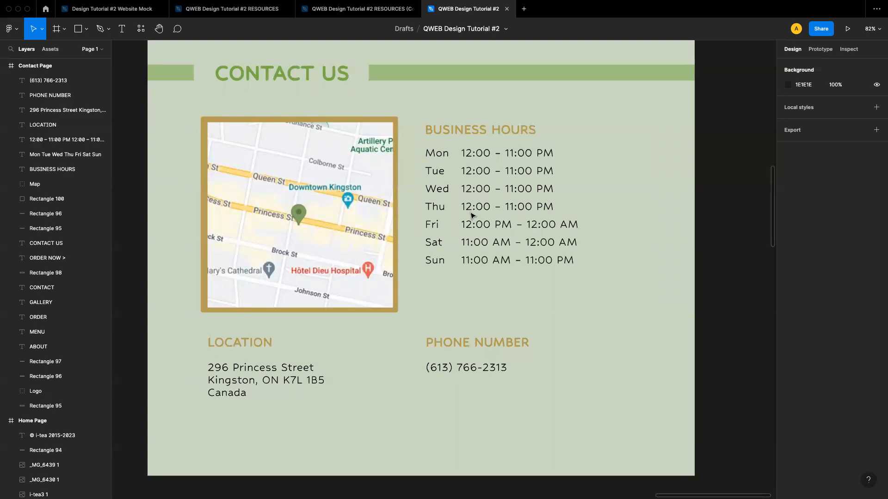
scroll(453, 206, down, 2)
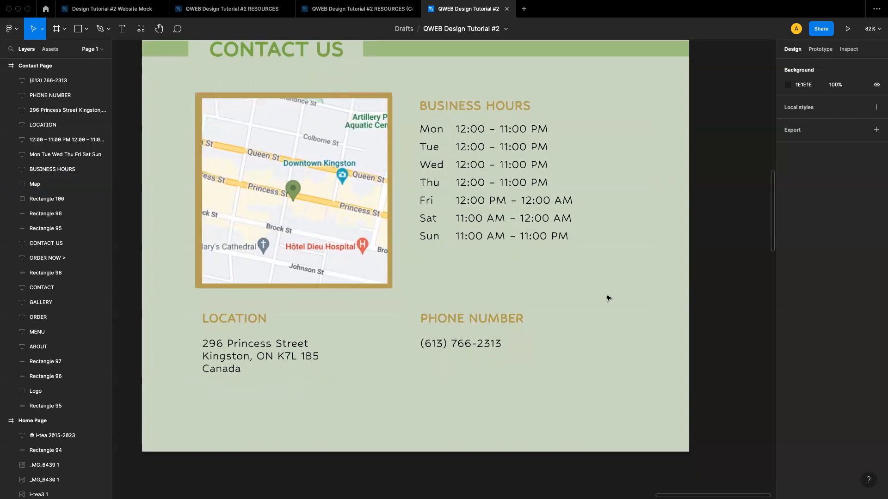
scroll(608, 299, up, 1)
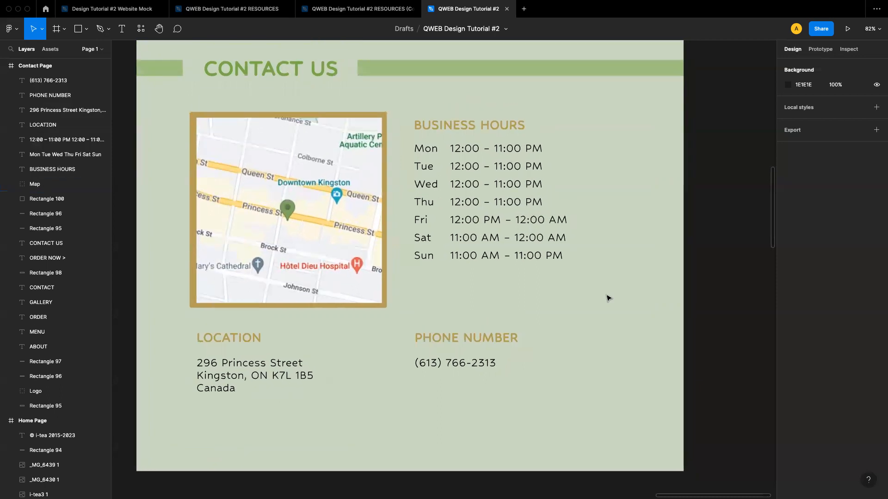
Adjust the green bar beside the CONTACT US heading so it starts just after the heading
click(464, 76)
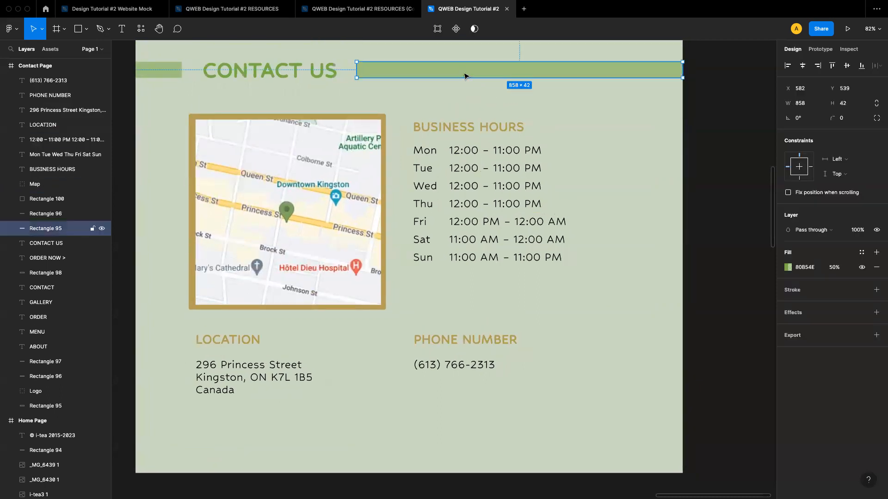
drag(356, 76, 385, 75)
drag(455, 78, 352, 72)
click(596, 141)
Duplicate the WRITE A REVIEW button from the Home Page onto the Contact Page below the location and phone details
scroll(472, 284, down, 3)
scroll(282, 380, down, 5)
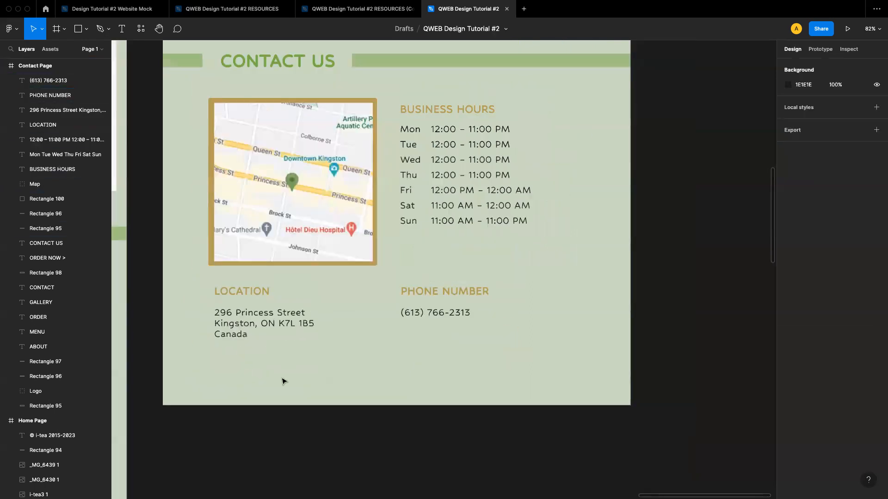
scroll(283, 383, up, 3)
click(225, 128)
scroll(308, 229, down, 5)
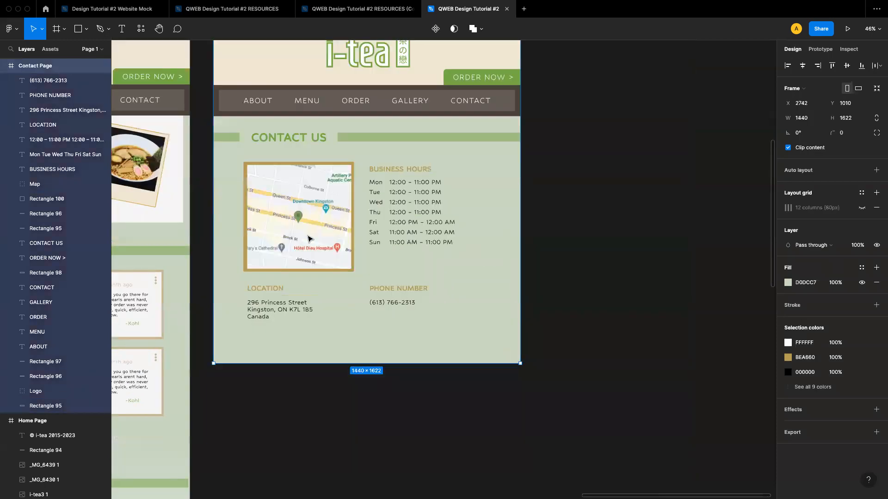
click(595, 297)
scroll(323, 288, up, 1)
scroll(323, 287, up, 2)
scroll(321, 287, left, 5)
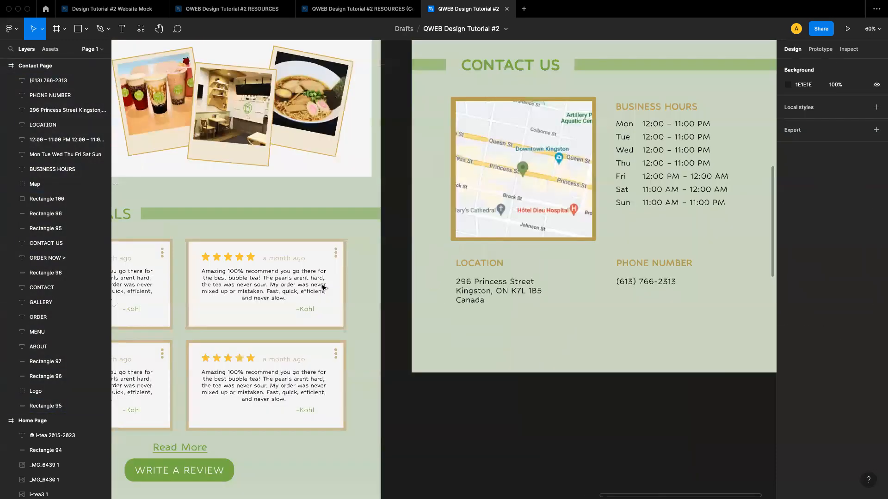
click(267, 449)
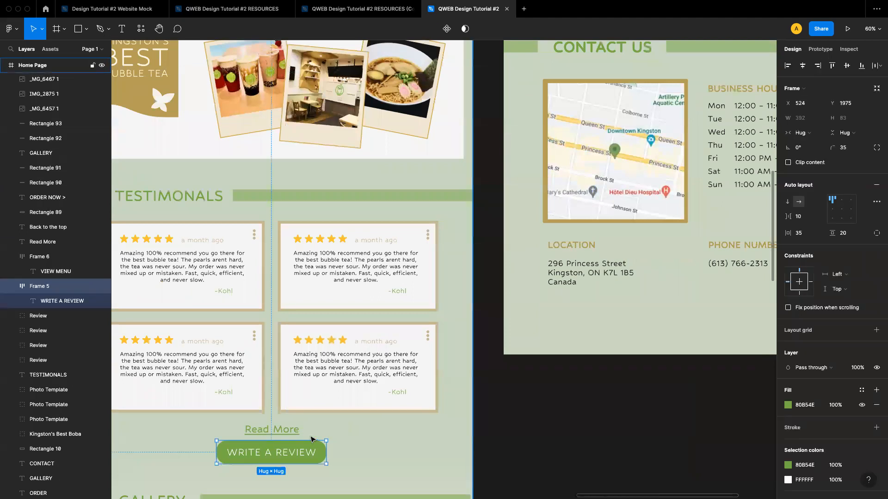
alt+drag(286, 451, 680, 308)
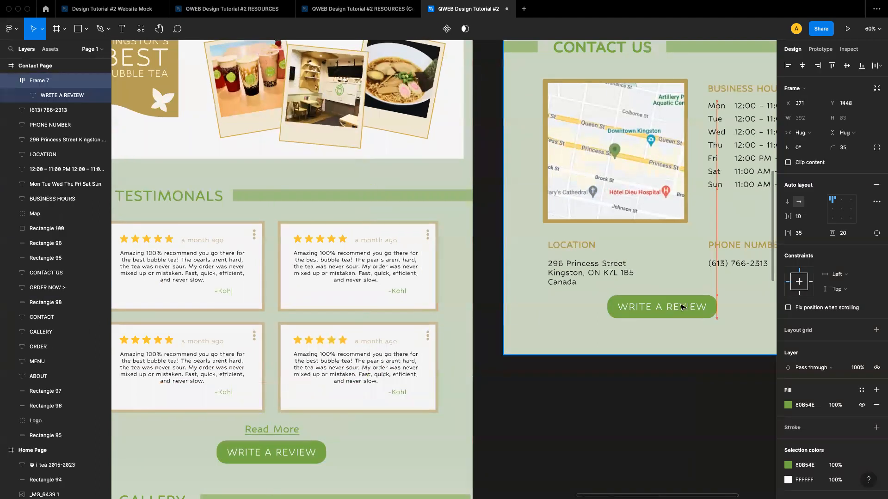
Center the copied button under the details and change its label to CALL NOW
scroll(681, 307, right, 4)
scroll(681, 308, up, 1)
scroll(562, 337, right, 3)
scroll(562, 338, up, 1)
drag(554, 330, 592, 330)
double_click(587, 329)
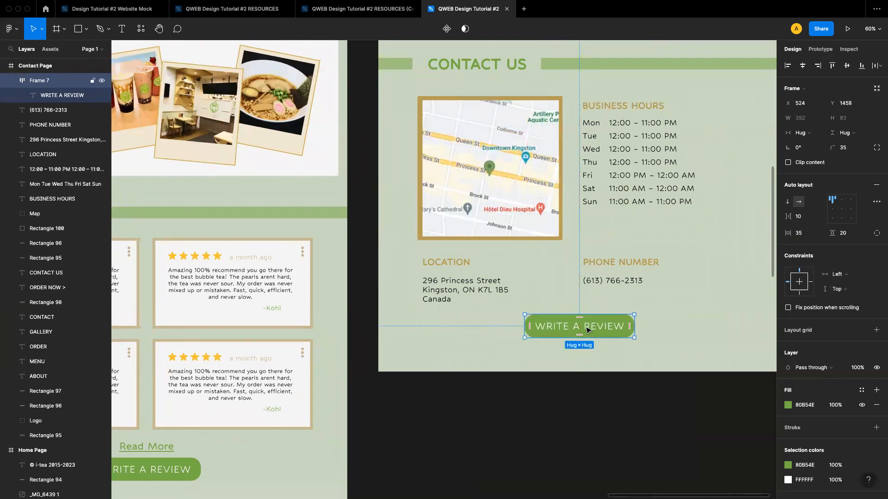
double_click(587, 328)
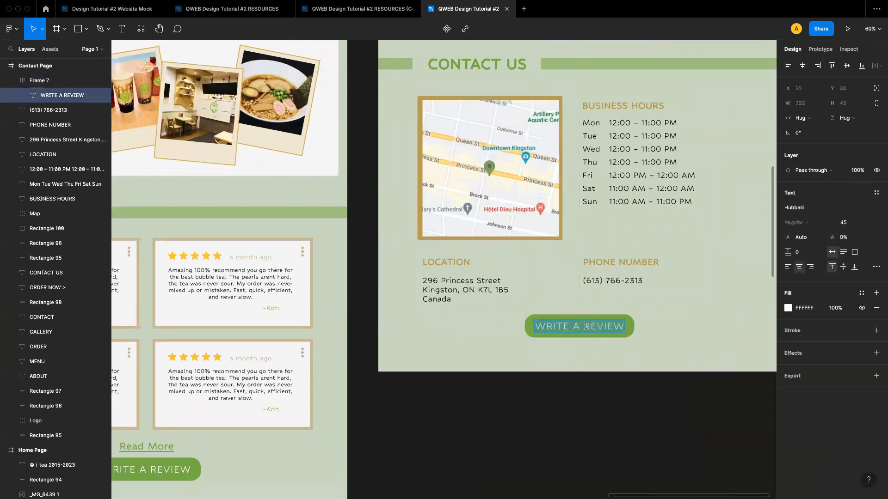
text(CALL NOW)
key(Escape)
Reposition the CALL NOW button slightly below the location and phone details
scroll(604, 341, right, 3)
scroll(604, 340, up, 2)
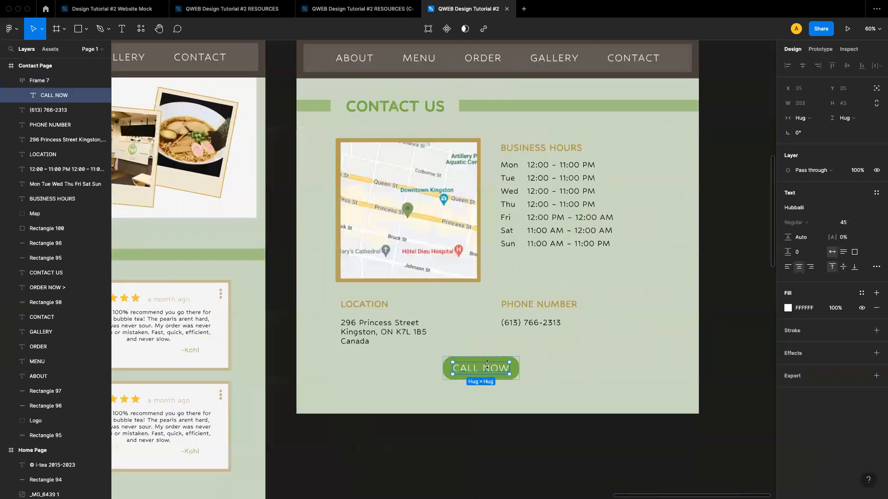
key(Escape)
drag(488, 366, 509, 372)
click(586, 372)
Copy the Home Page footer bar with its © i-tea 2015-2023 text onto the Contact Page
scroll(586, 372, down, 3)
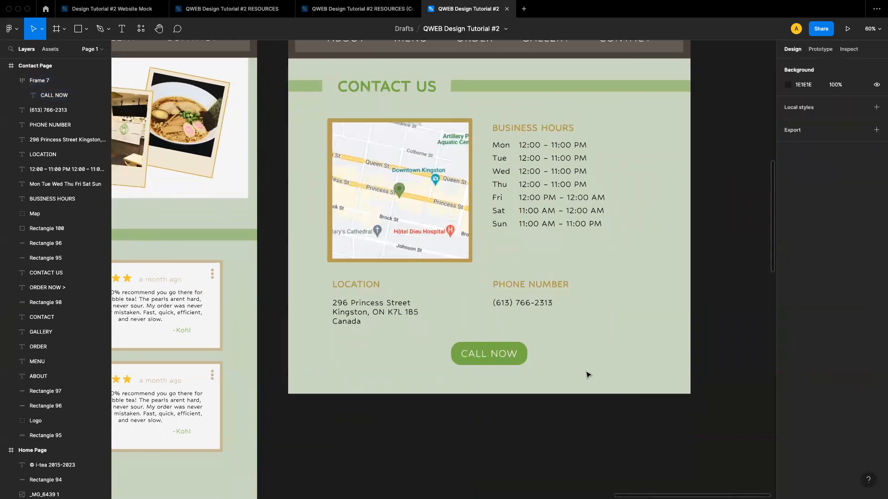
scroll(495, 315, down, 3)
scroll(495, 313, down, 10)
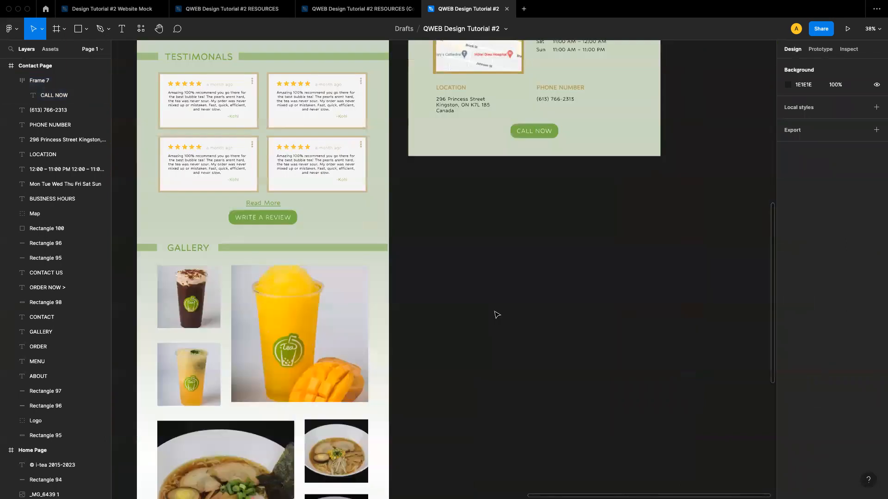
click(348, 323)
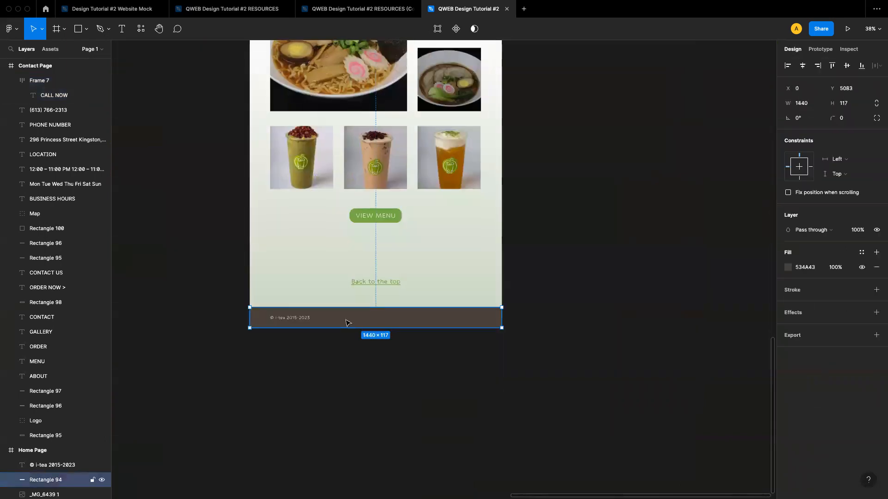
shift+click(280, 320)
drag(416, 326, 487, 162)
scroll(570, 202, up, 5)
scroll(570, 202, right, 1)
click(502, 191)
scroll(486, 183, up, 5)
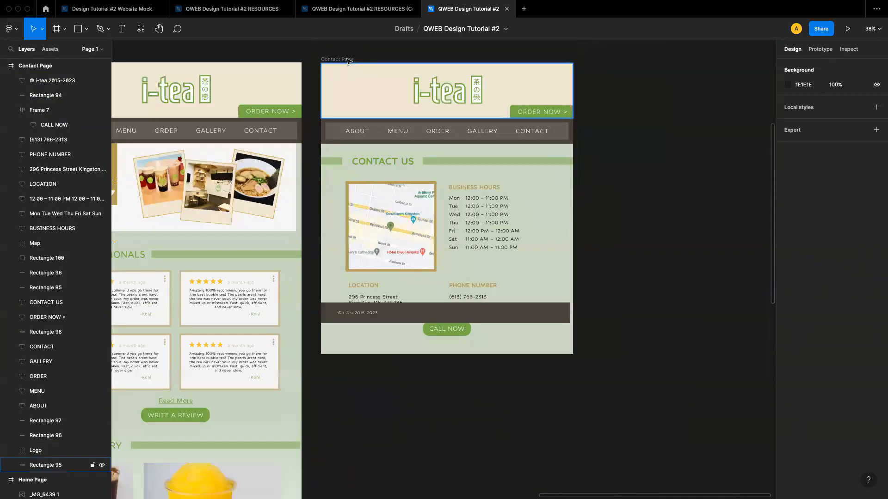
Extend the Contact Page frame downward and move the copied footer to its bottom
click(348, 61)
drag(407, 352, 407, 370)
click(601, 304)
click(354, 314)
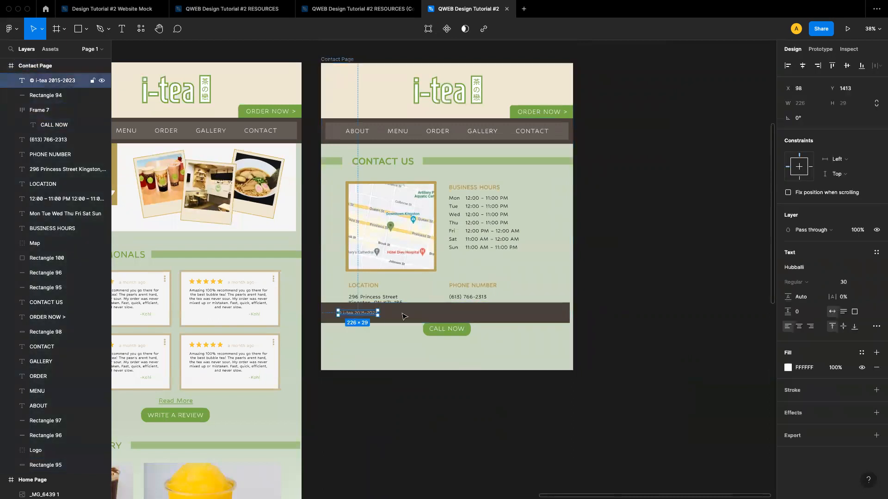
shift+click(410, 317)
drag(410, 317, 402, 362)
click(639, 324)
Resize the Contact Page frame so it ends at the footer's bottom edge
scroll(484, 327, down, 2)
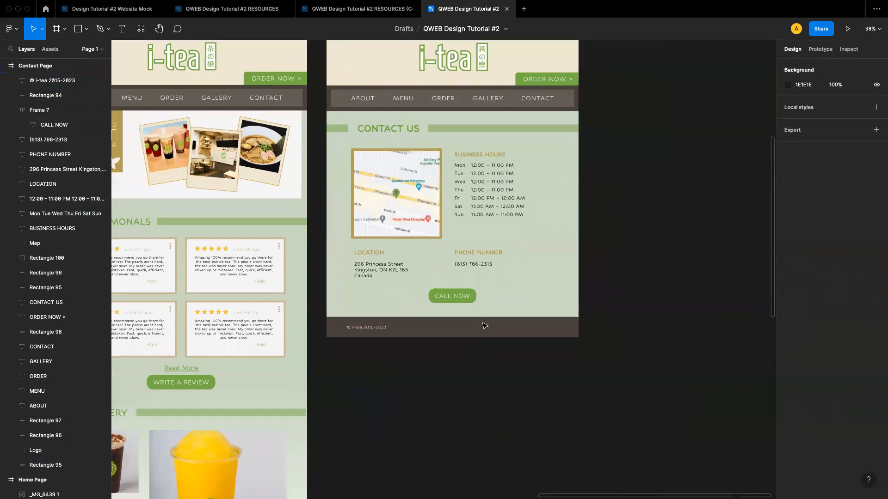
scroll(352, 129, up, 3)
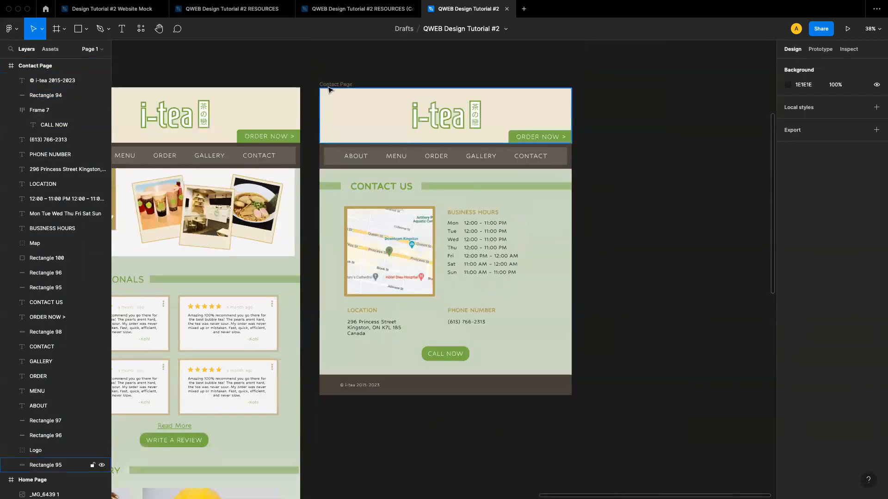
click(329, 89)
mouse_move(411, 394)
mouse_down()
mouse_move(410, 409)
mouse_move(396, 401)
mouse_up()
click(401, 391)
shift+click(374, 387)
click(620, 349)
Move the CALL NOW button a little lower, closer to the footer
scroll(620, 349, down, 2)
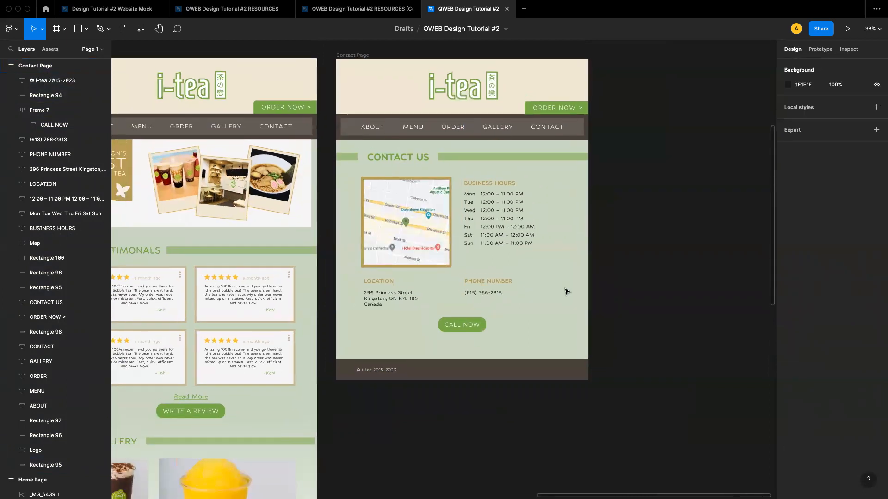
scroll(554, 268, up, 3)
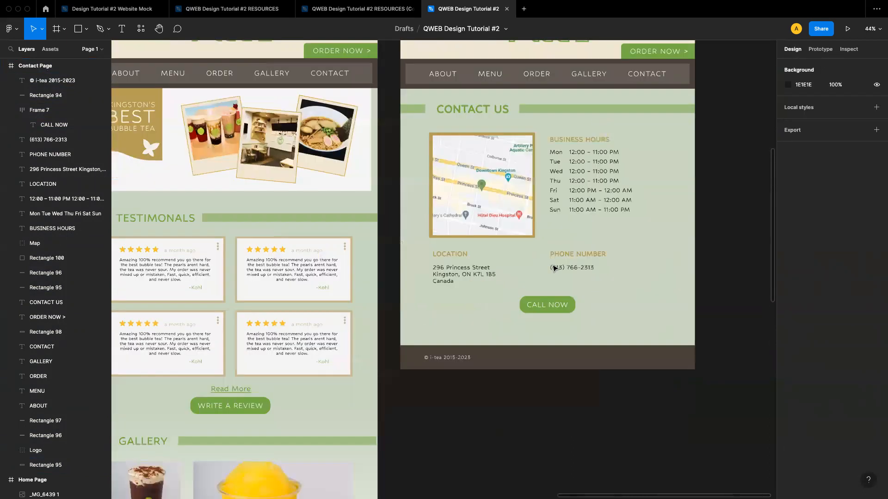
scroll(553, 268, down, 4)
scroll(552, 270, up, 5)
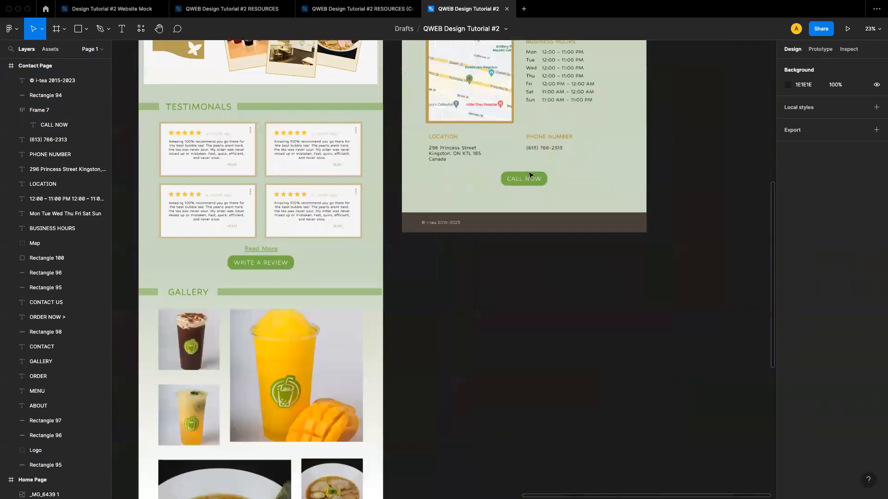
scroll(530, 175, up, 2)
scroll(530, 175, up, 4)
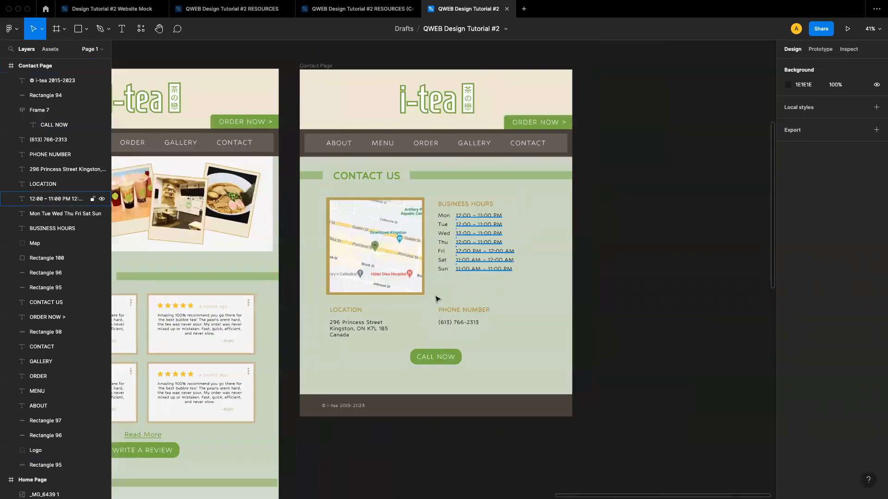
scroll(435, 299, up, 3)
click(420, 361)
drag(419, 361, 421, 374)
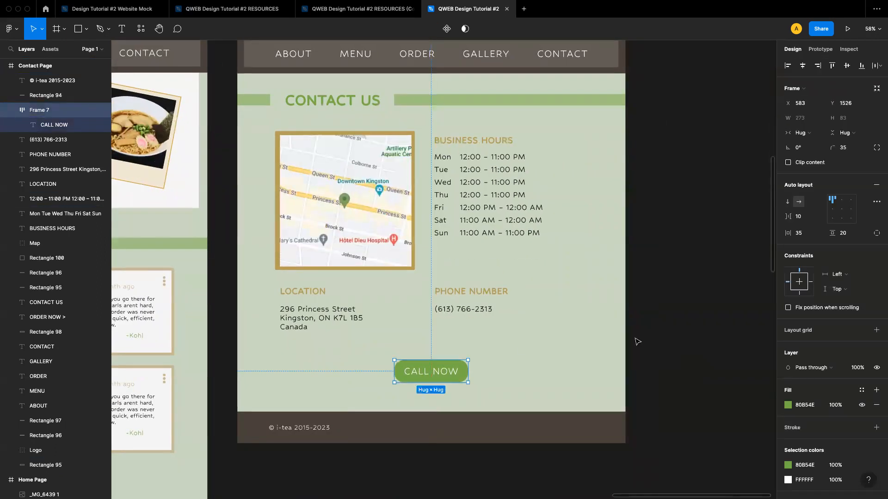
click(672, 334)
scroll(672, 334, right, 2)
scroll(673, 335, up, 2)
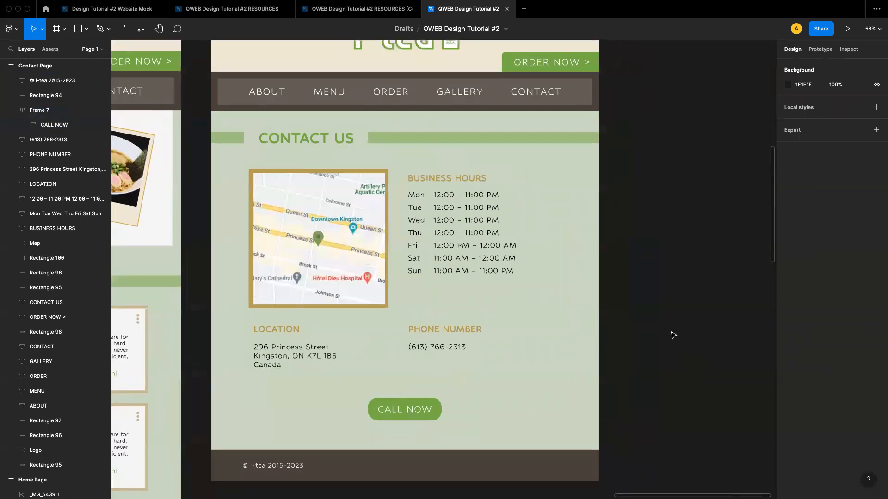
scroll(673, 335, left, 1)
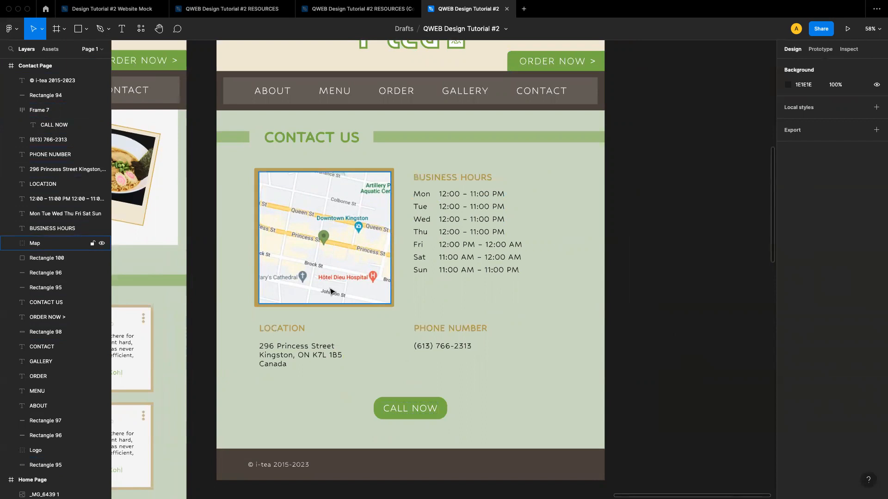
scroll(520, 228, down, 5)
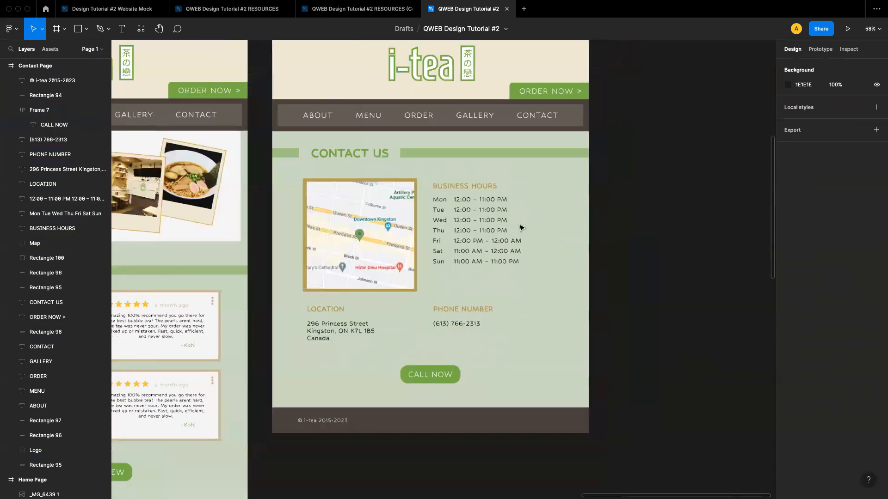
Change the Contact Page frame's fill to a linear gradient, sampling the page green D0DCC7 for its first stop
scroll(508, 232, up, 1)
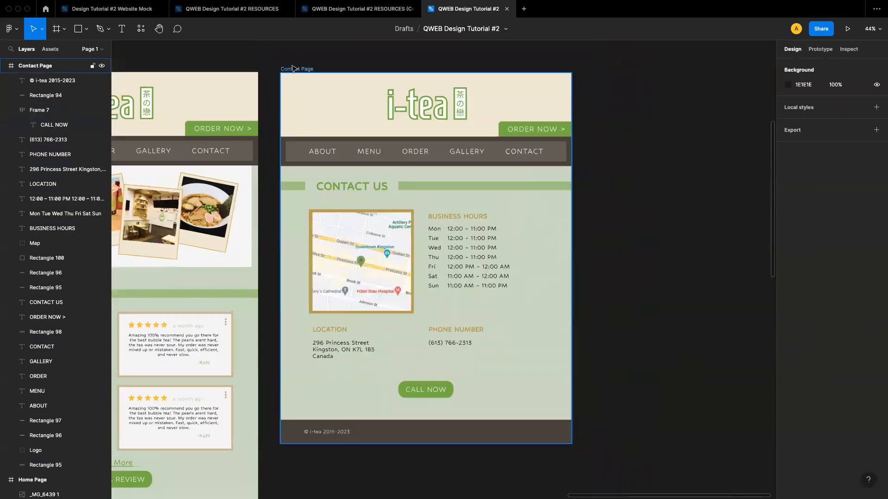
click(301, 71)
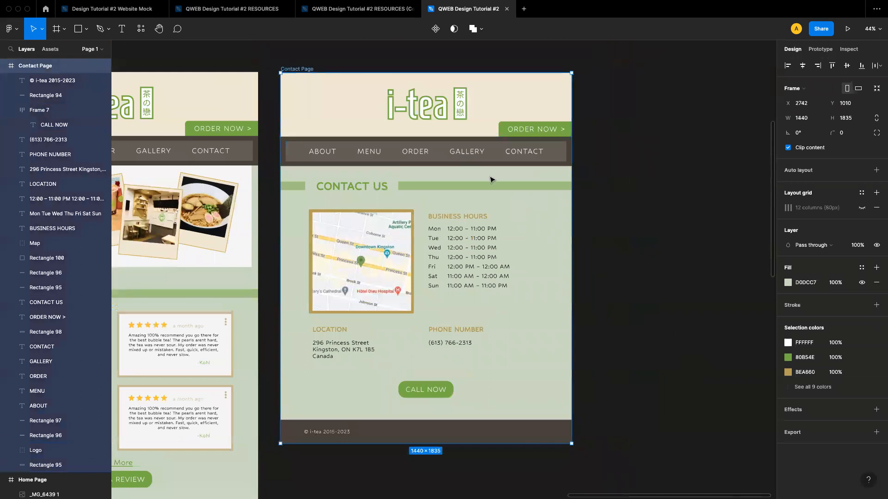
click(789, 283)
click(678, 259)
click(692, 270)
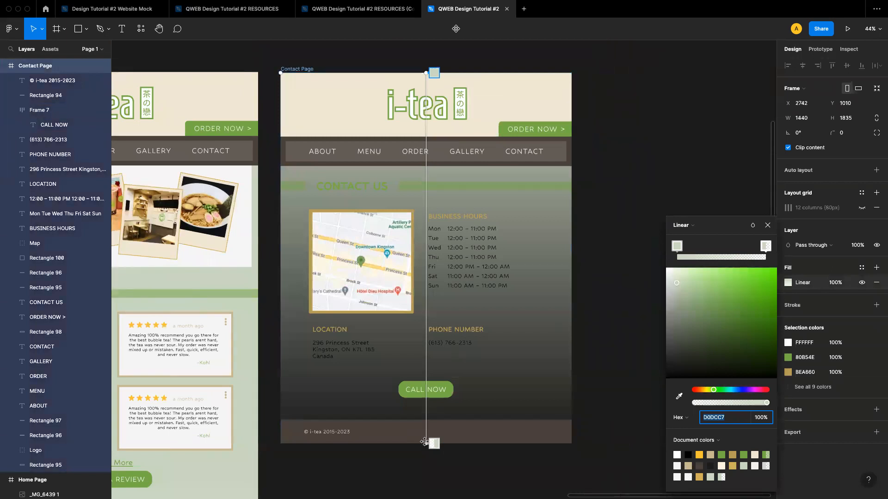
mouse_move(424, 442)
mouse_down()
mouse_move(430, 471)
mouse_move(425, 444)
mouse_up()
click(677, 455)
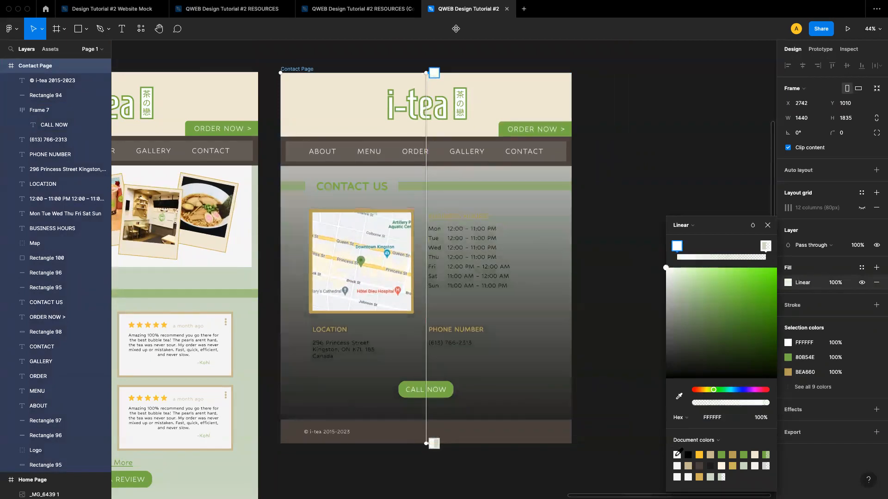
click(680, 417)
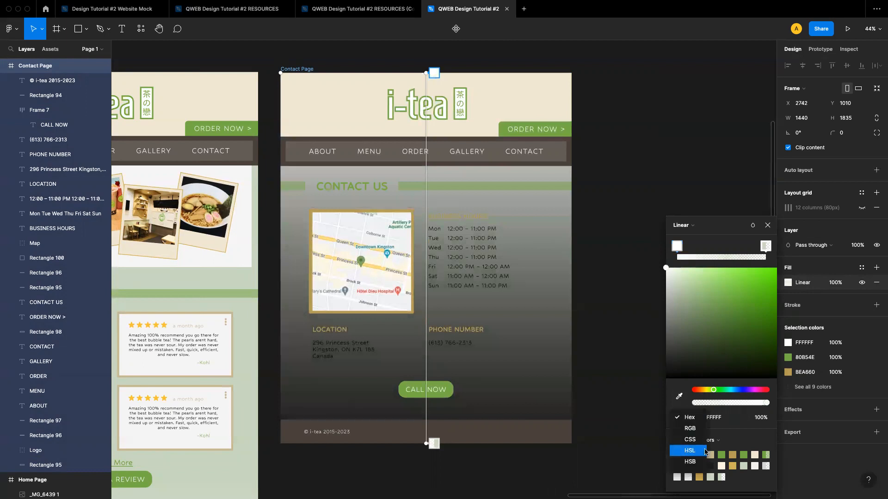
click(683, 362)
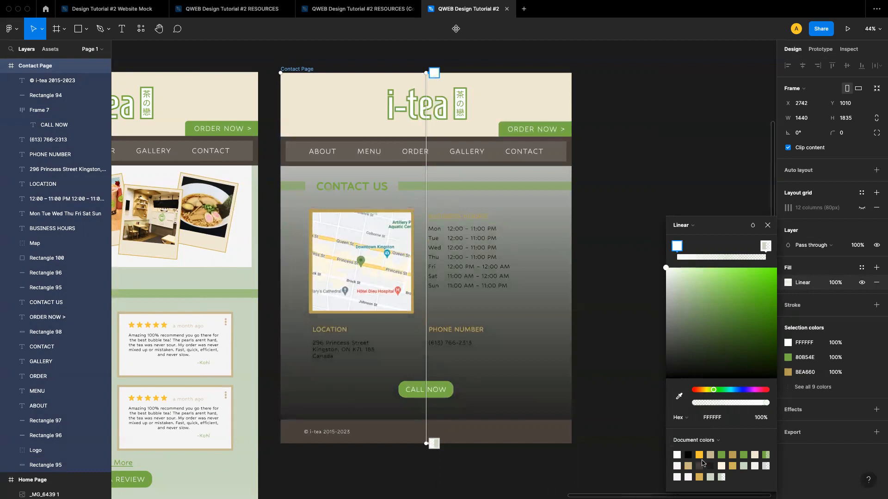
click(678, 396)
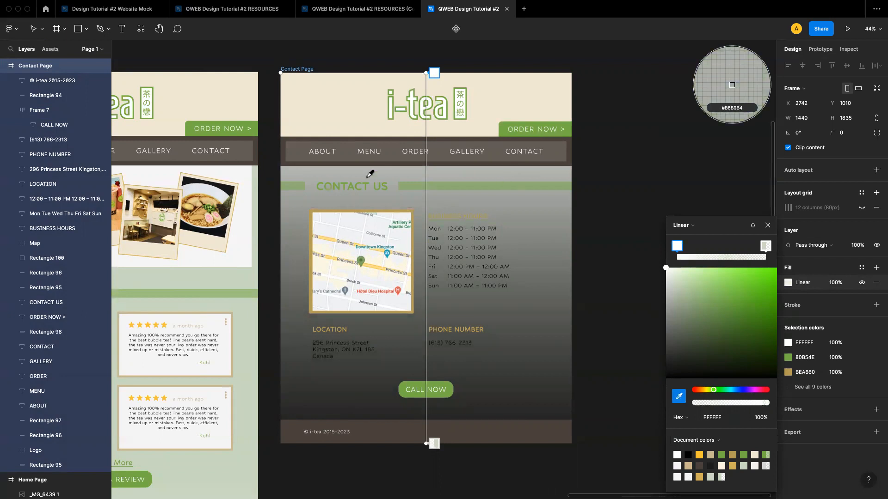
scroll(369, 175, left, 5)
scroll(368, 218, left, 2)
click(368, 261)
scroll(525, 250, right, 5)
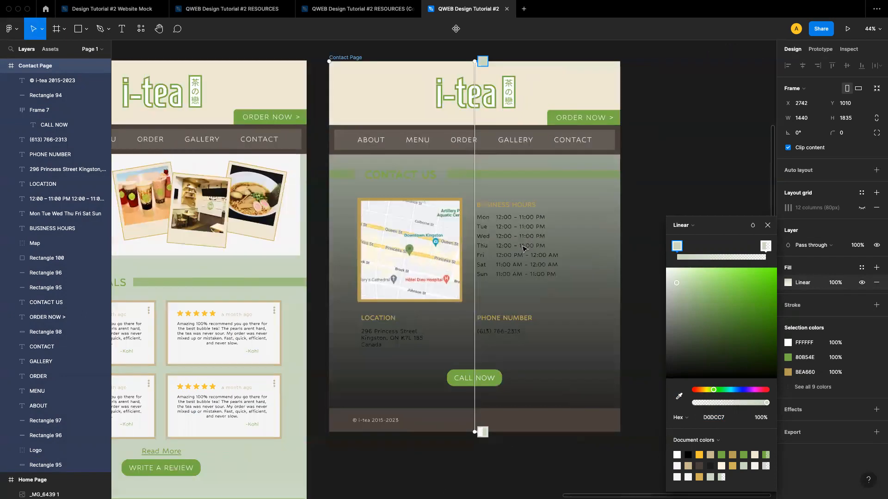
Set the gradient's second stop to white FFFFFF at 100% opacity
click(765, 245)
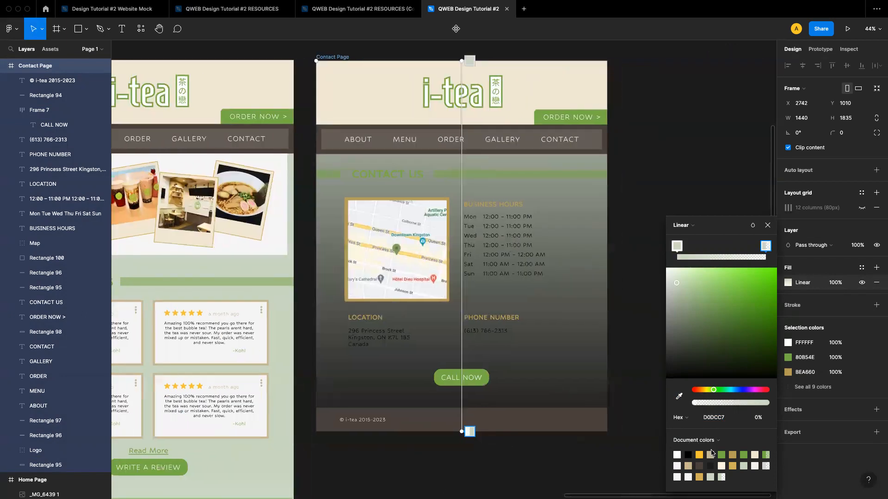
click(677, 454)
scroll(500, 329, right, 3)
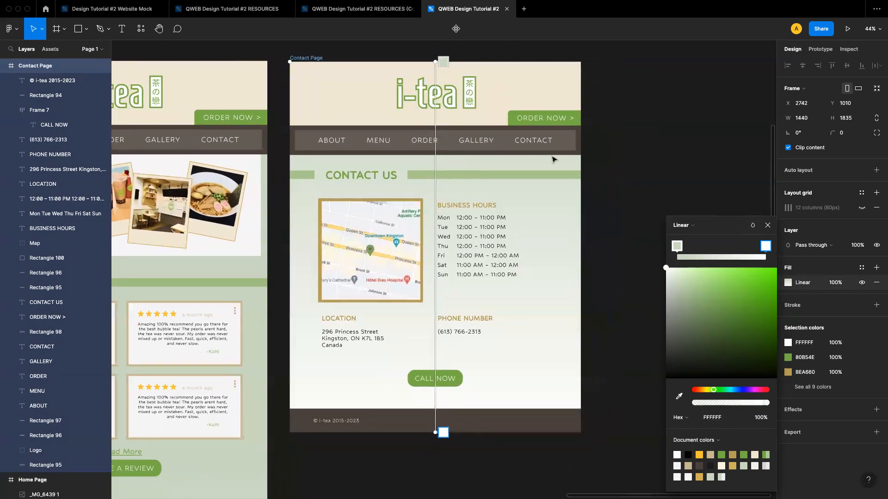
Reposition the gradient handles so the fade runs from mid-page down to just above the footer
drag(443, 61, 425, 322)
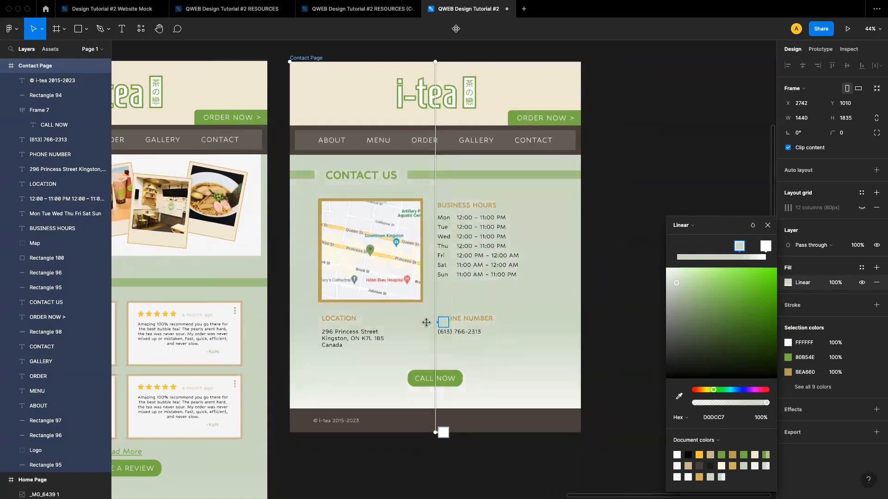
drag(435, 432, 433, 414)
drag(440, 311, 442, 324)
click(768, 225)
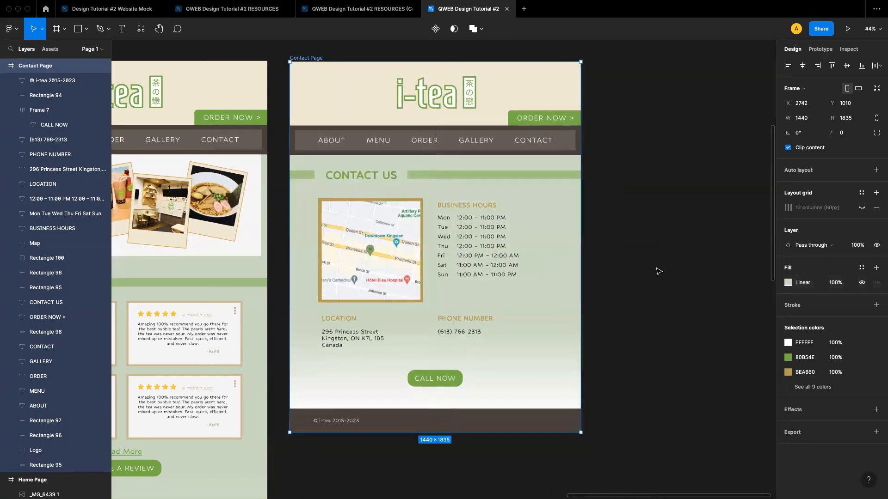
scroll(658, 271, up, 2)
scroll(621, 293, down, 1)
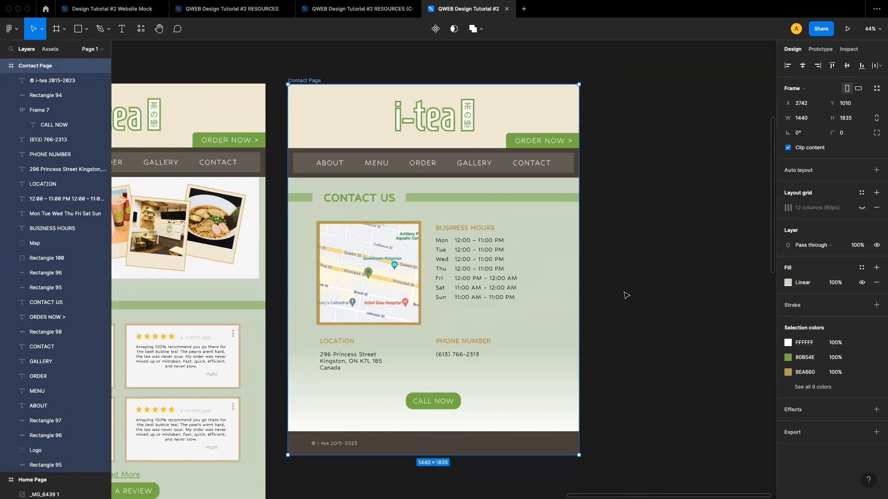
click(647, 312)
Duplicate the Contact Page footer bar onto the bottom of the Home Page
scroll(650, 315, down, 3)
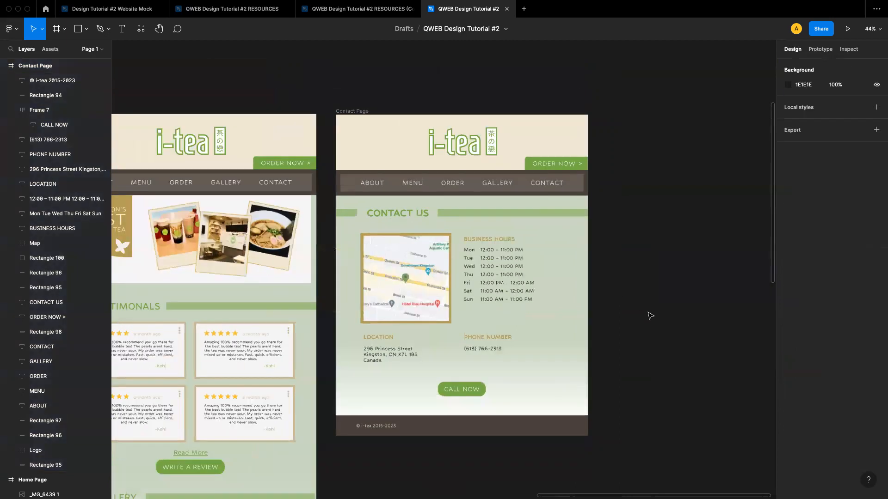
scroll(651, 316, left, 1)
scroll(650, 316, down, 1)
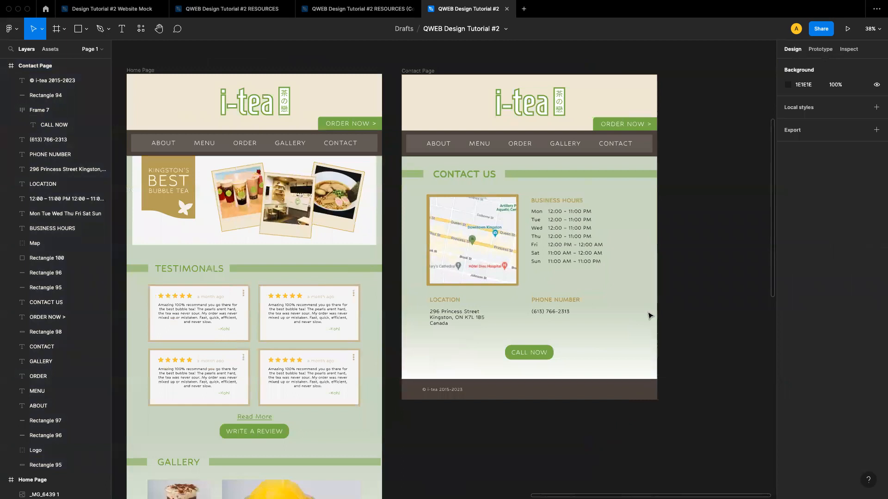
scroll(650, 316, left, 1)
scroll(650, 316, down, 3)
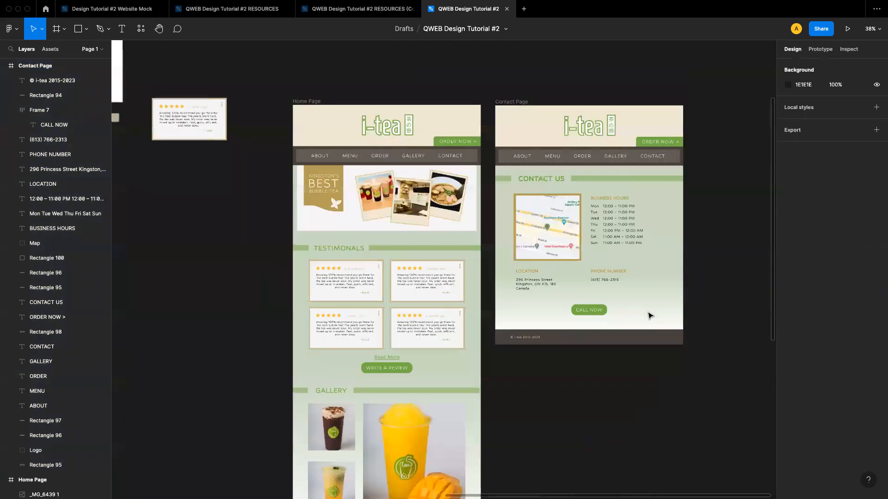
scroll(650, 316, down, 4)
scroll(650, 316, down, 3)
scroll(650, 316, up, 2)
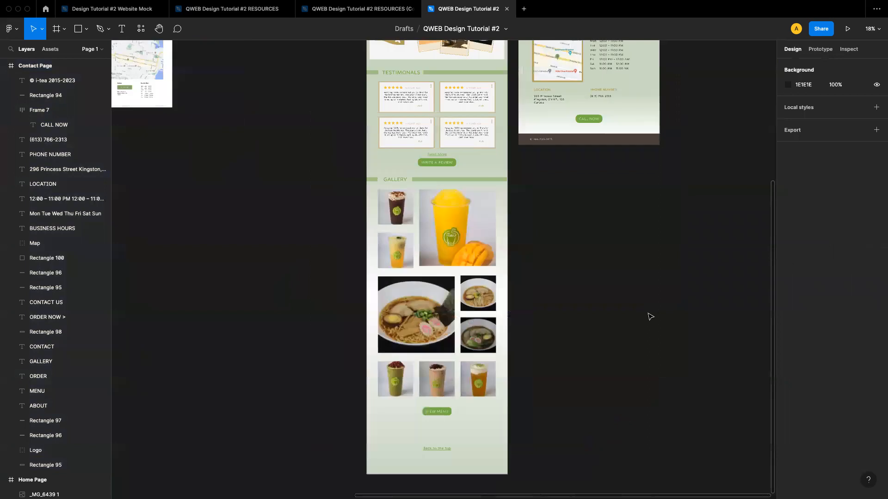
click(561, 138)
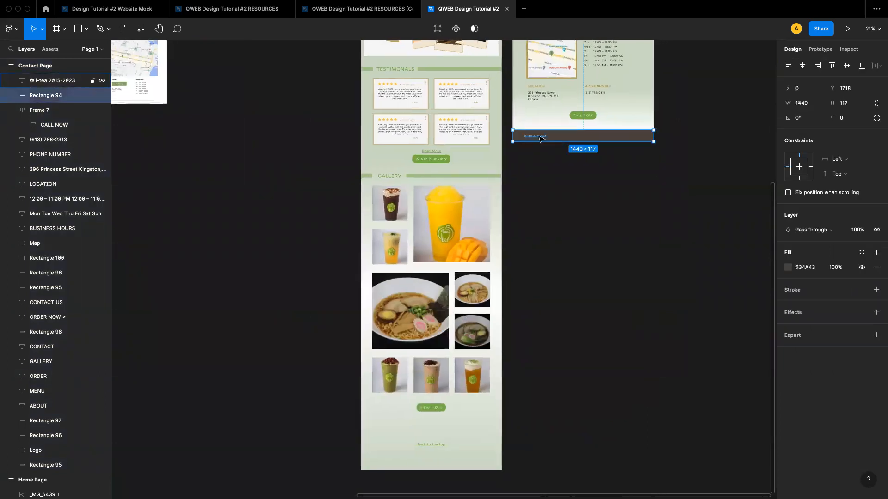
shift+click(541, 136)
drag(557, 141, 416, 470)
click(624, 380)
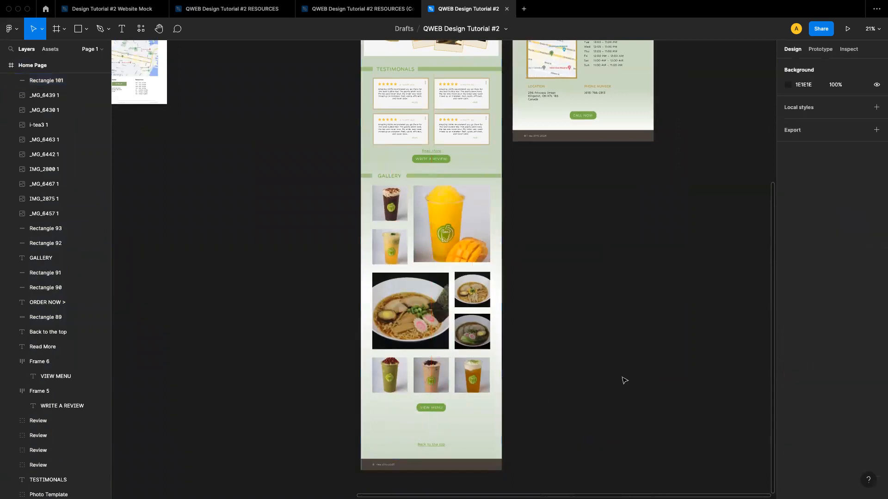
Review the Home Page and Contact Page mockups alongside the wireframes and reference boards on the canvas
scroll(521, 337, down, 3)
scroll(520, 339, up, 2)
scroll(518, 328, down, 3)
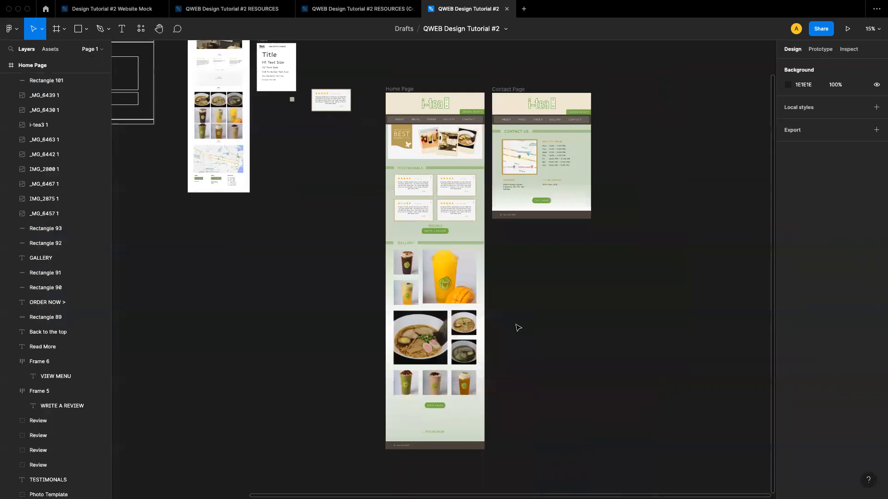
scroll(490, 241, up, 4)
scroll(490, 240, up, 2)
scroll(490, 240, right, 2)
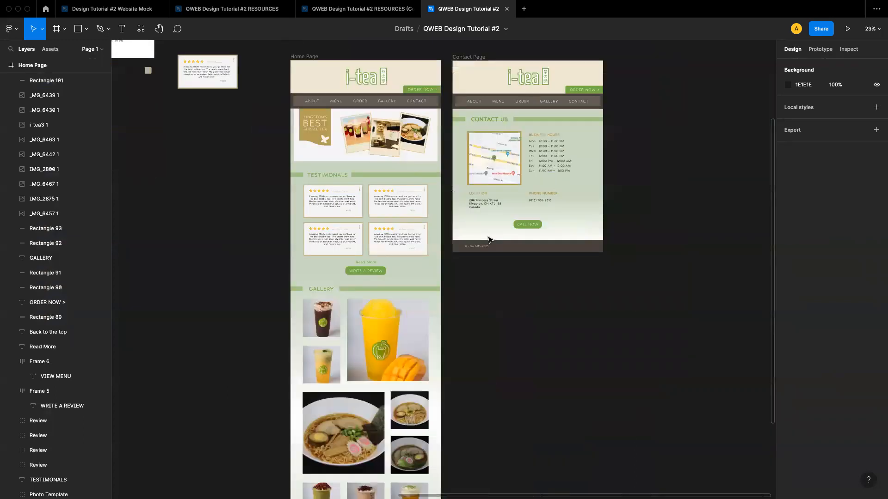
scroll(490, 240, up, 1)
scroll(490, 239, right, 1)
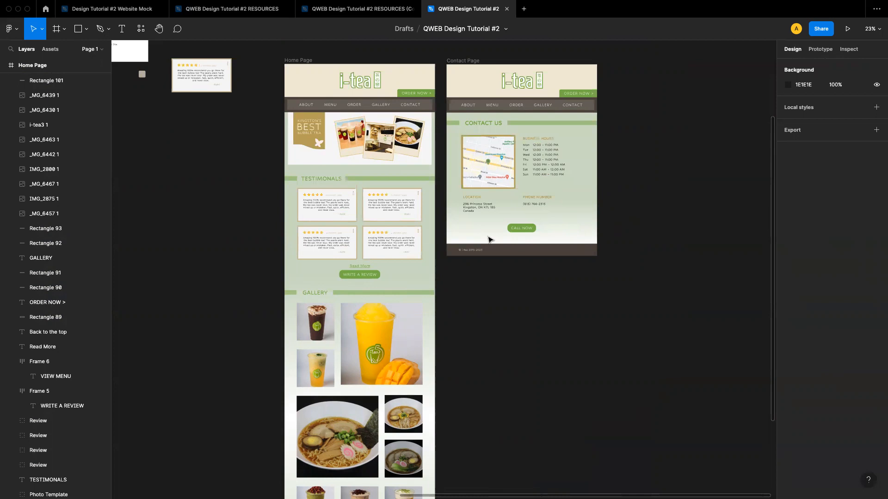
scroll(556, 252, down, 5)
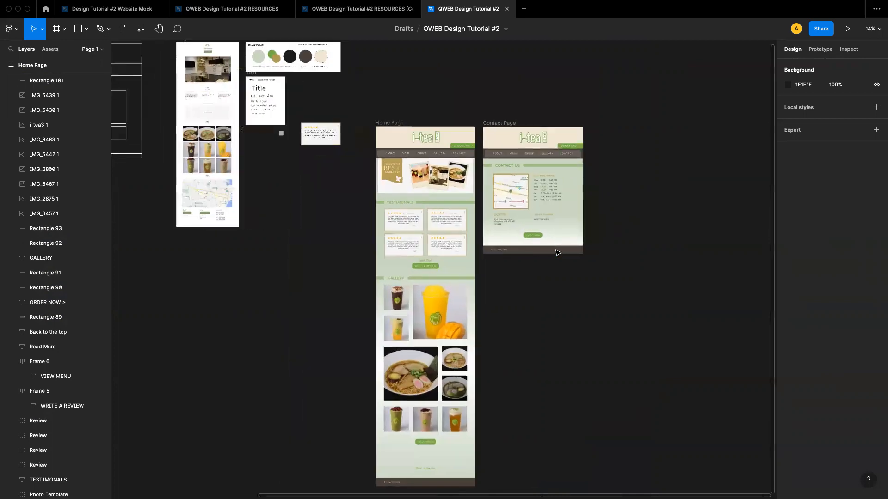
scroll(532, 272, down, 2)
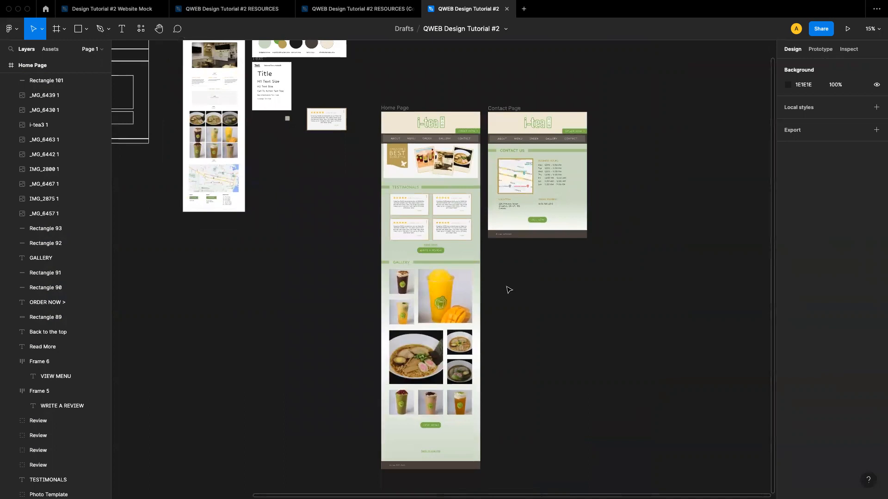
scroll(282, 267, down, 3)
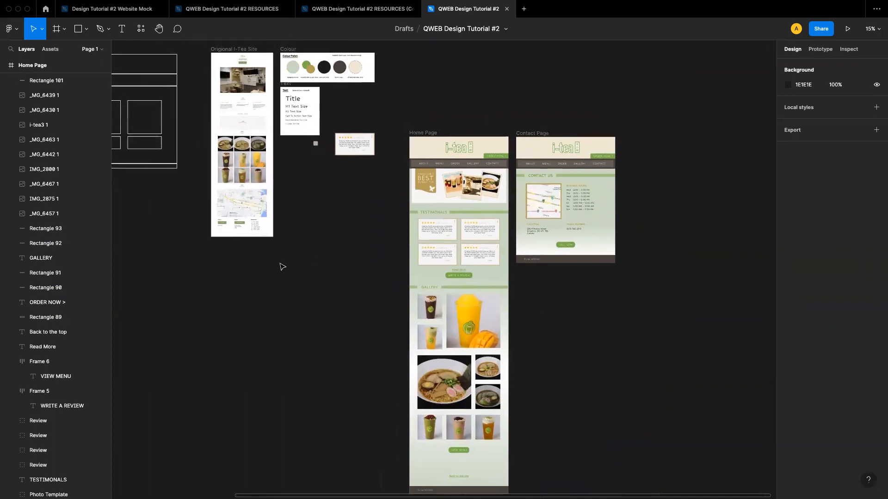
scroll(282, 267, down, 1)
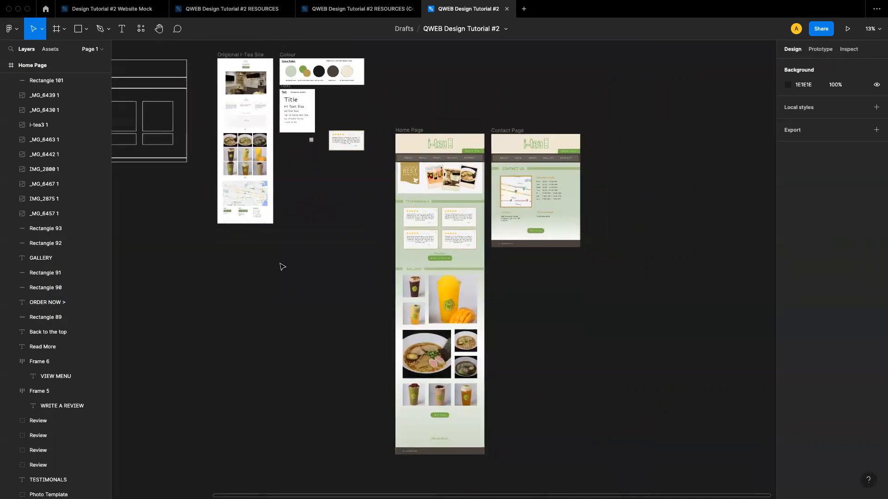
scroll(282, 267, up, 3)
scroll(282, 267, right, 2)
scroll(282, 267, down, 1)
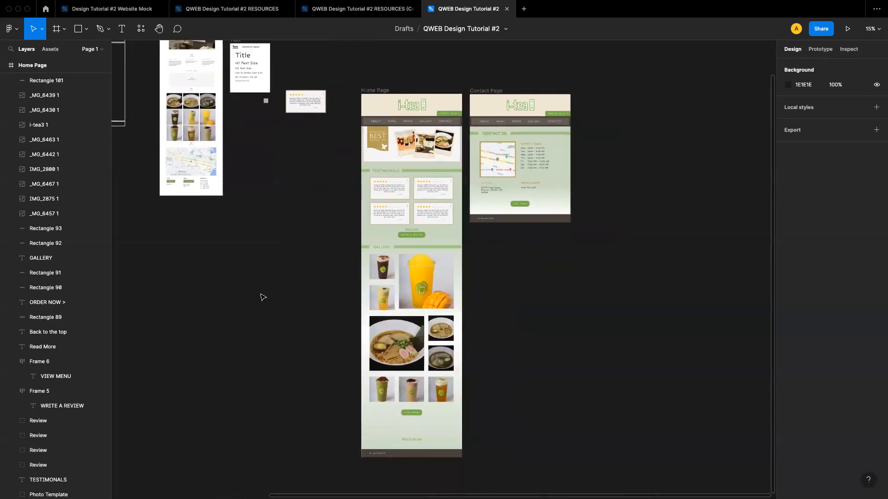
scroll(311, 157, down, 3)
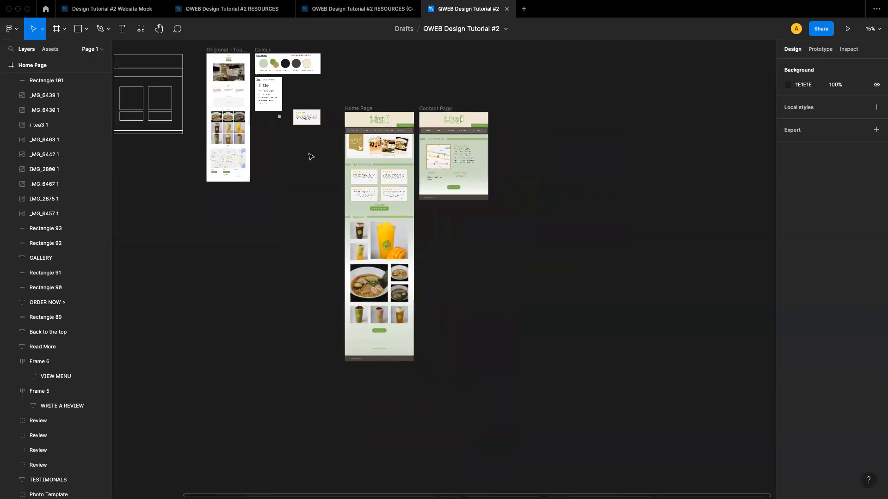
scroll(311, 157, left, 5)
scroll(311, 157, up, 1)
scroll(310, 157, up, 3)
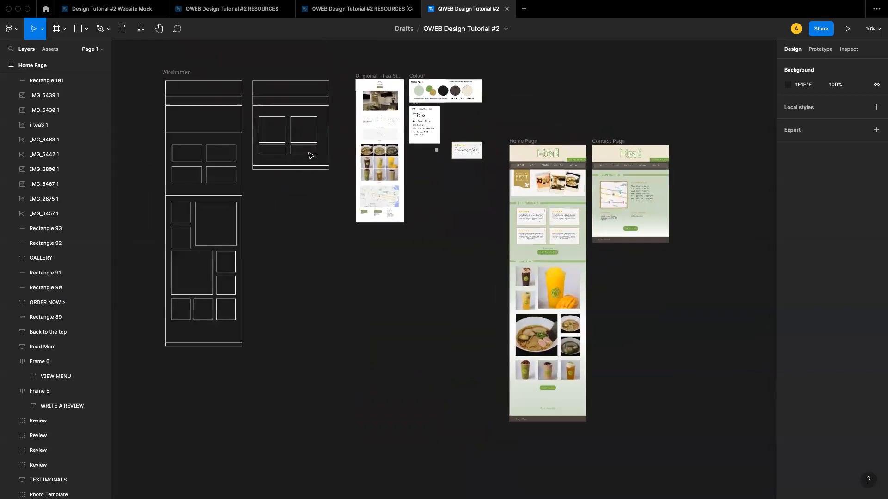
scroll(311, 156, up, 1)
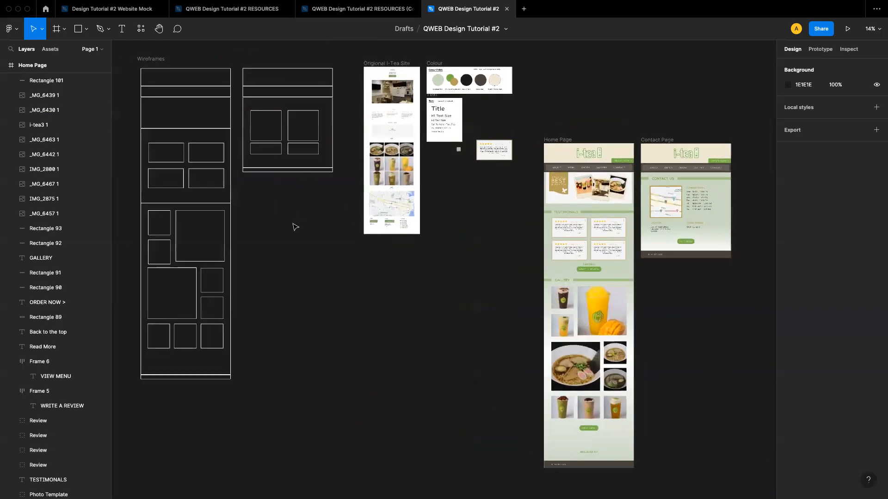
scroll(296, 227, up, 1)
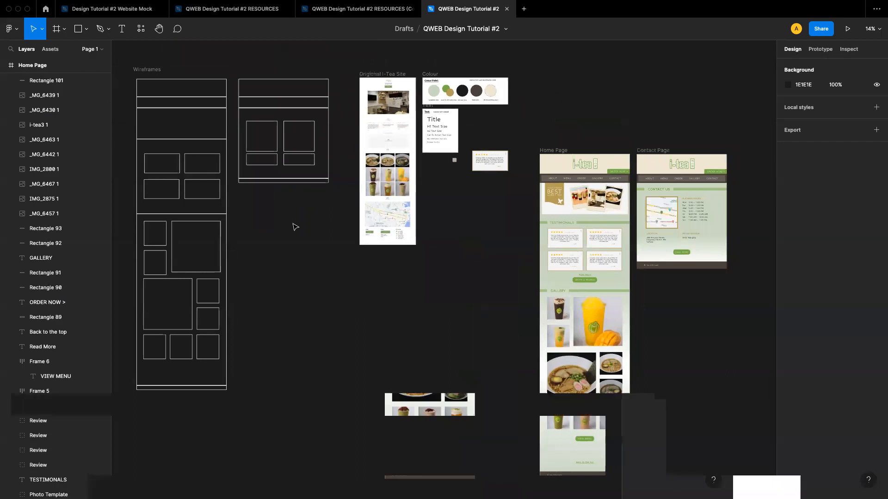